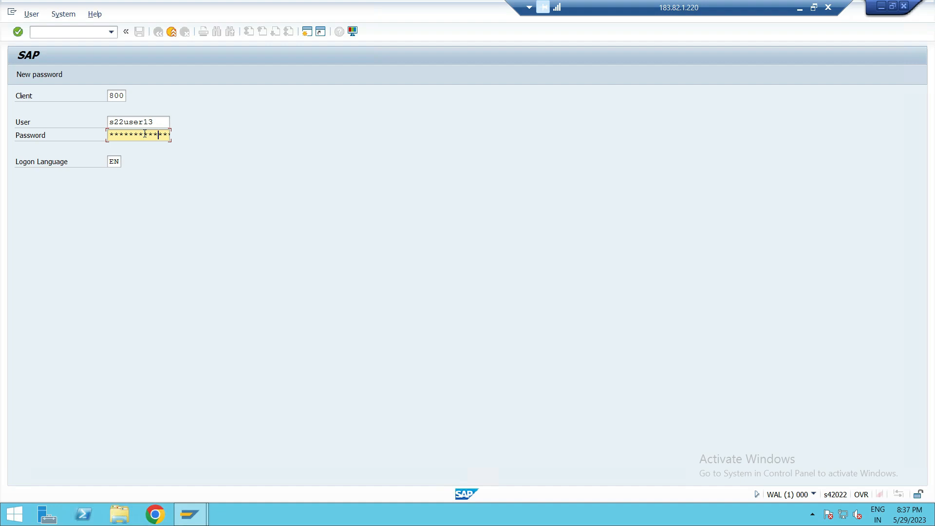
- Log on to the SAP system with the filled-in credentials and start transaction ME21N
key(Return)
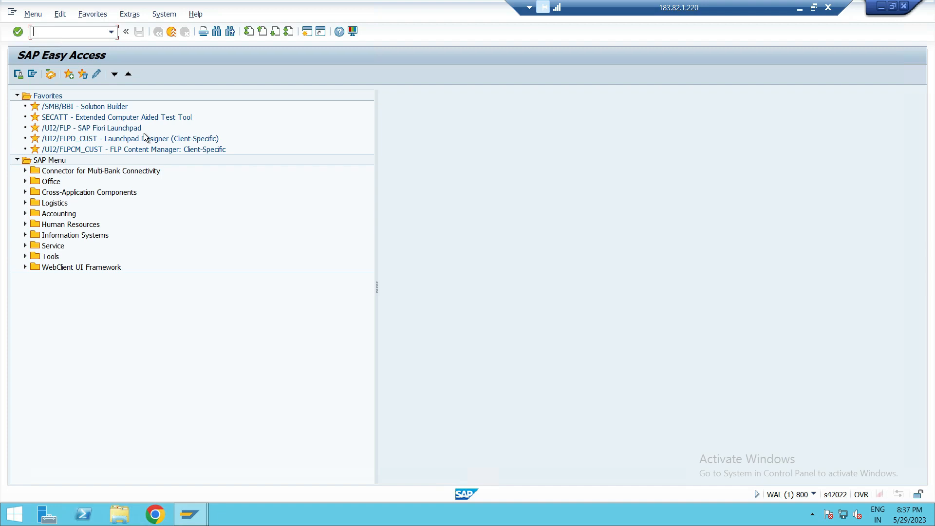
text(me21n)
key(Return)
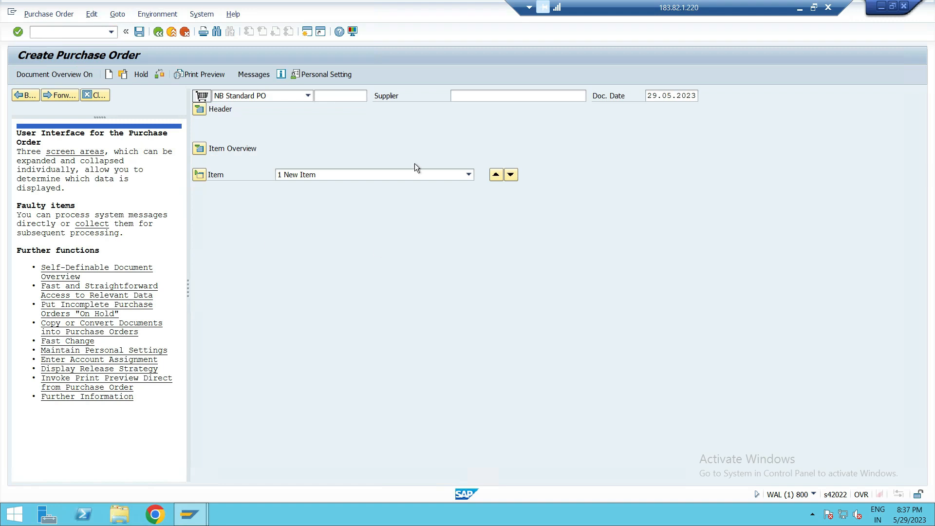
- Close the help pane, enter supplier 1015 and set the header's purchasing organization to 1710
click(100, 94)
click(368, 94)
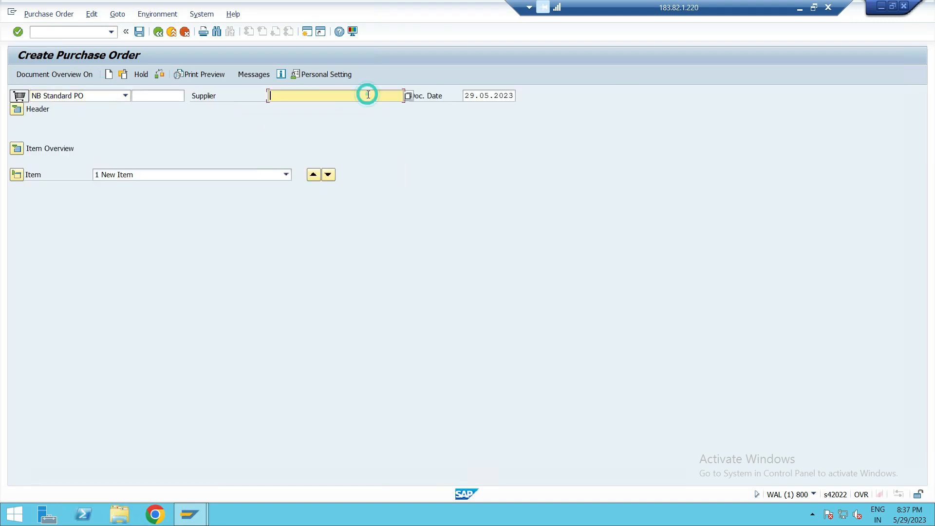
text(1015)
click(18, 110)
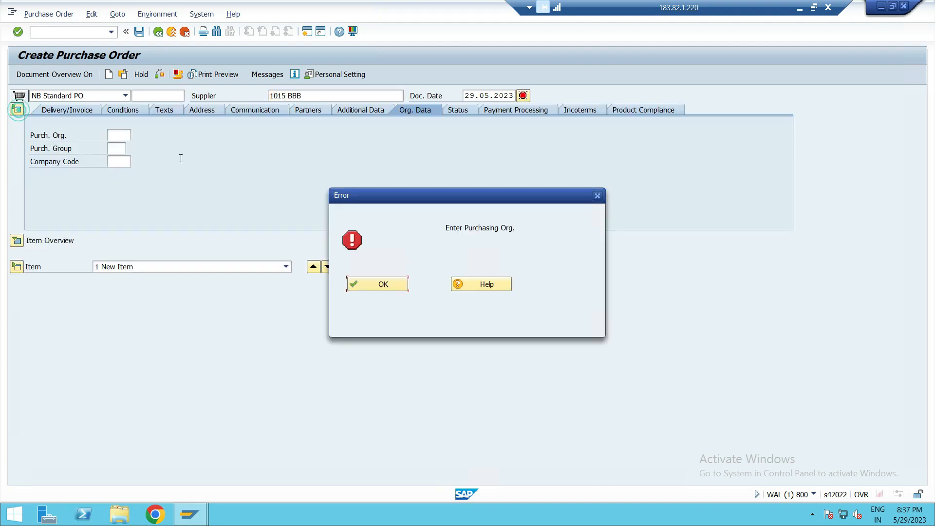
click(404, 287)
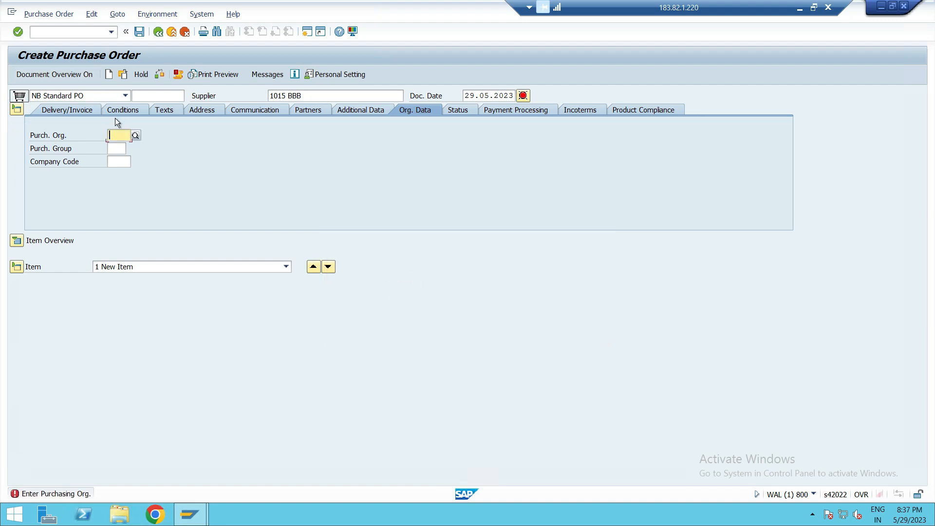
text(1710)
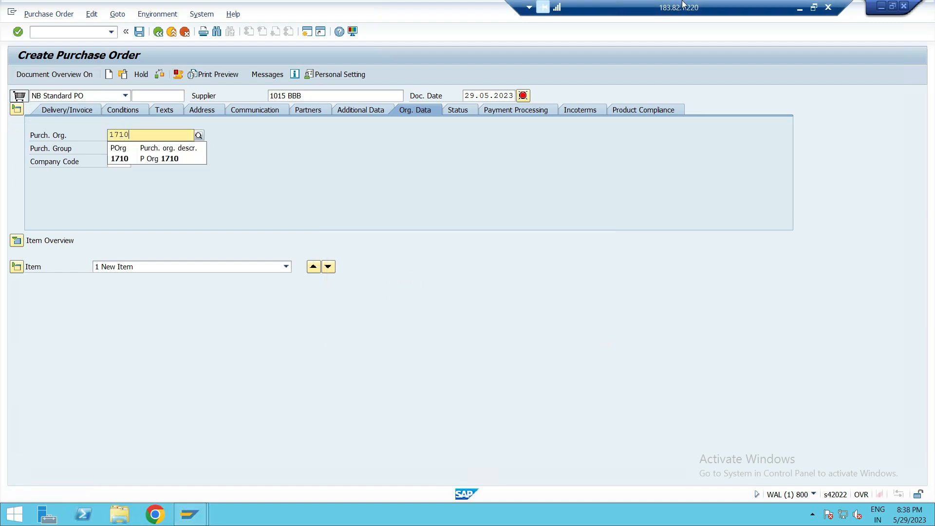
- Switch to the Google Meet call and present the entire screen to the participants
click(800, 8)
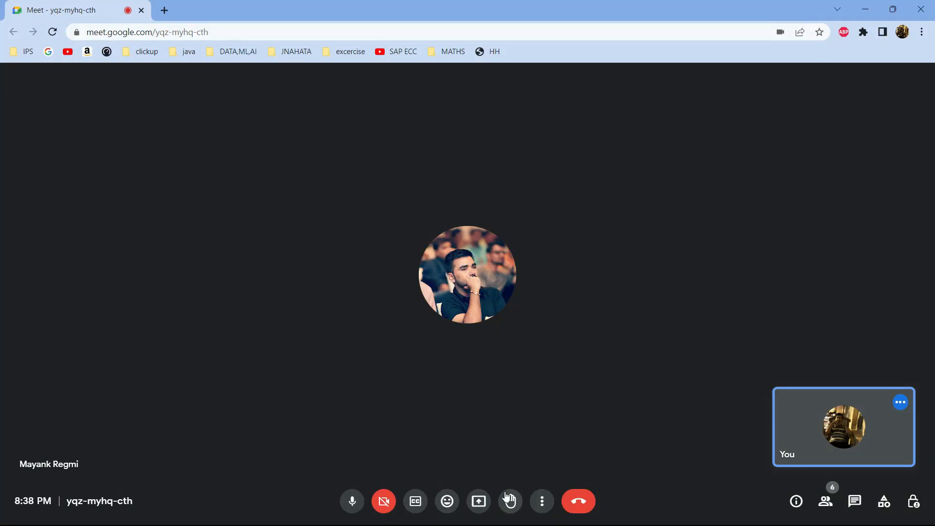
click(479, 501)
click(545, 417)
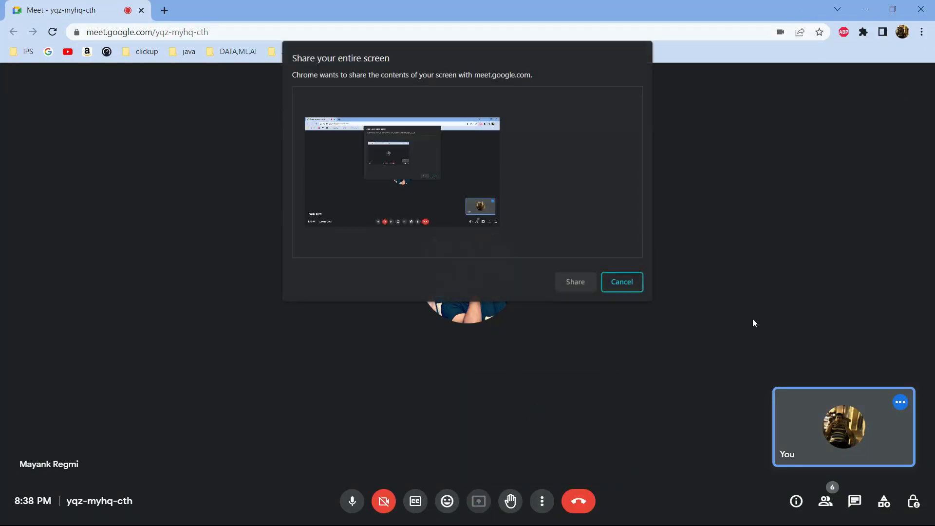
click(421, 199)
click(576, 281)
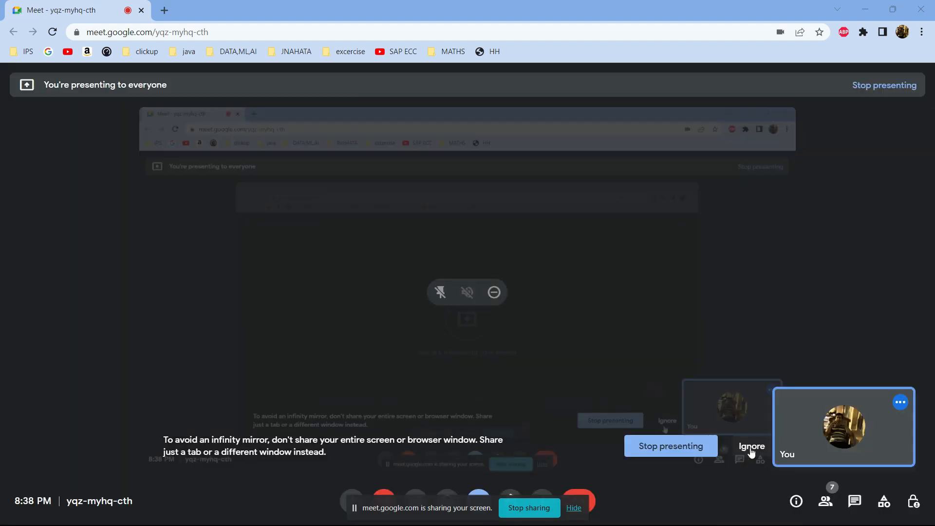
click(754, 447)
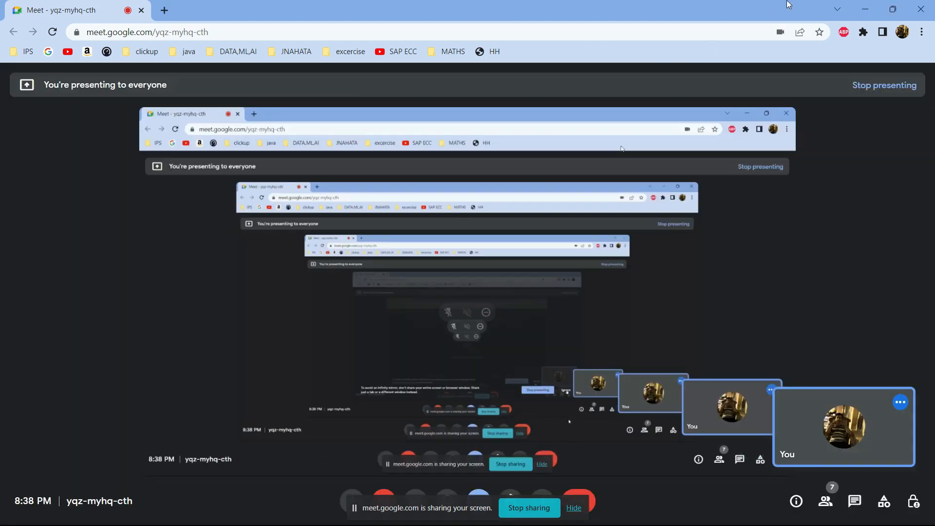
- Clear the desktop by minimizing the browser, closing WhatsApp and hiding the screen-sharing notice
click(865, 9)
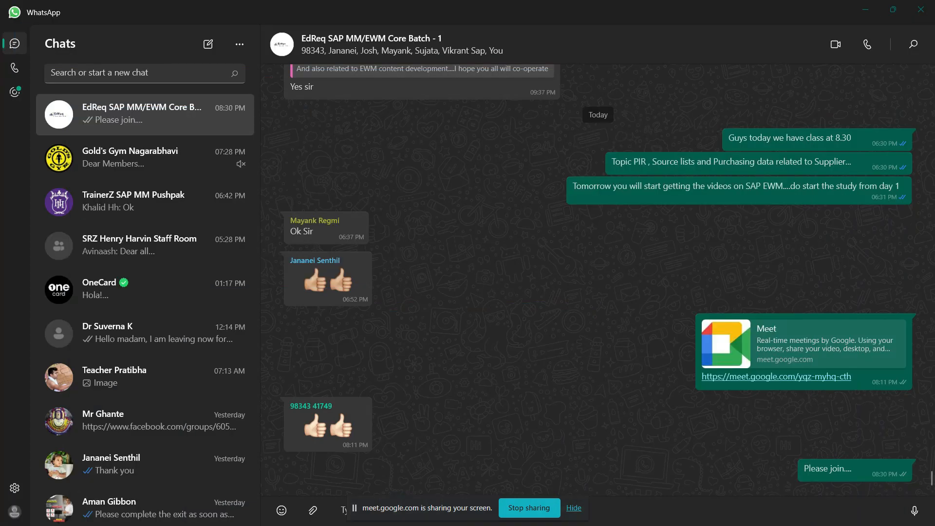
click(921, 5)
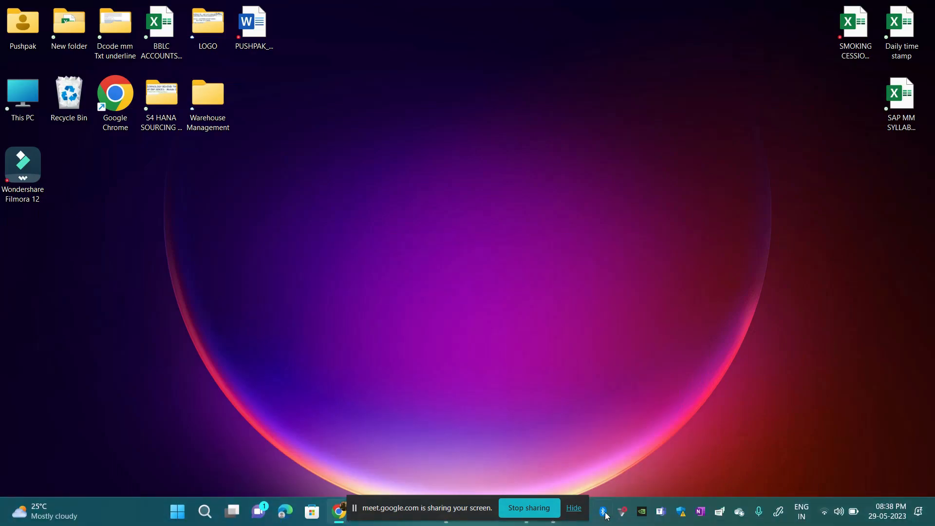
click(575, 510)
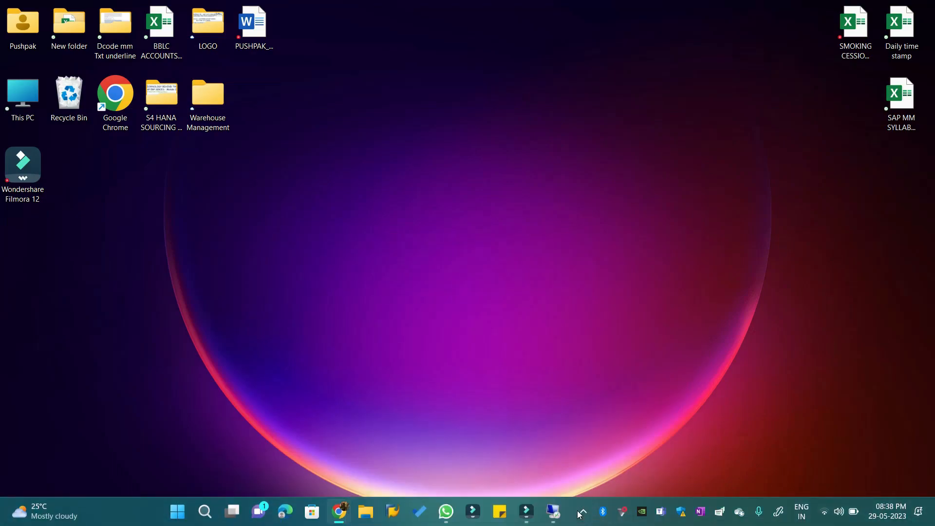
click(342, 513)
click(275, 450)
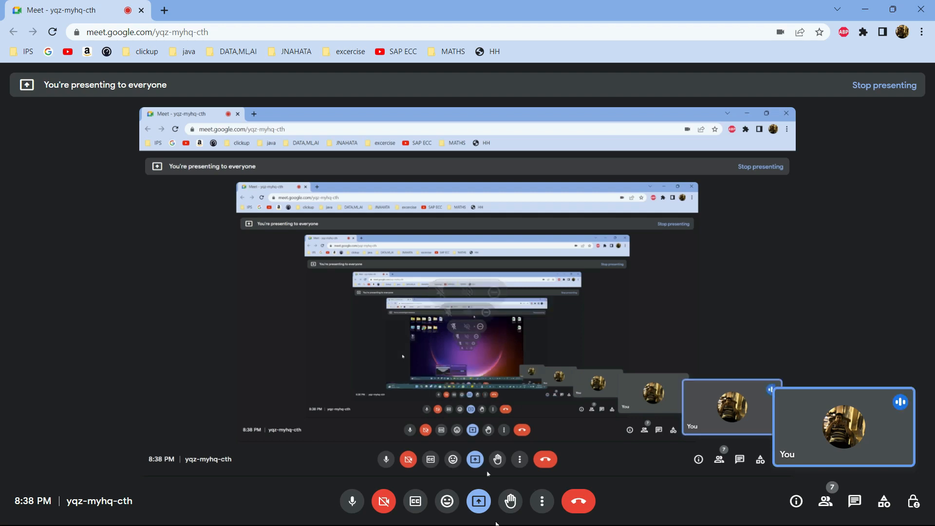
click(480, 505)
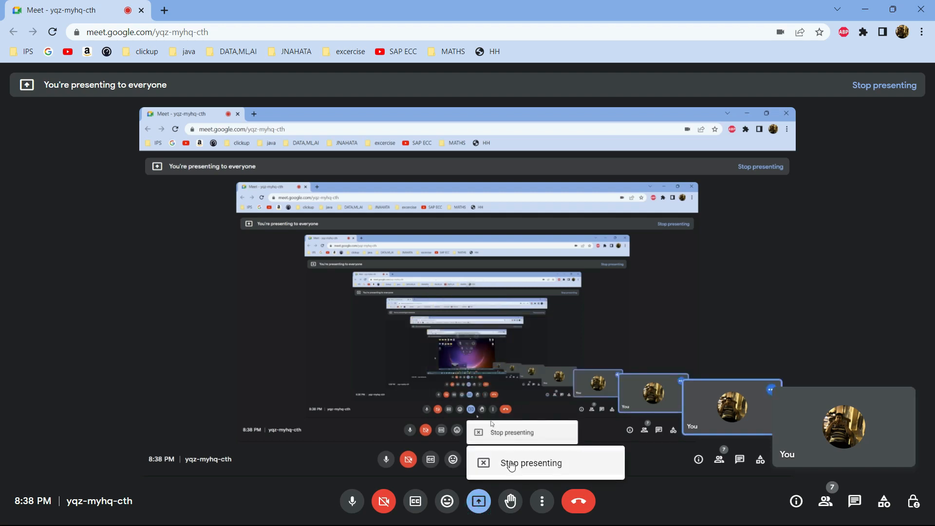
click(132, 329)
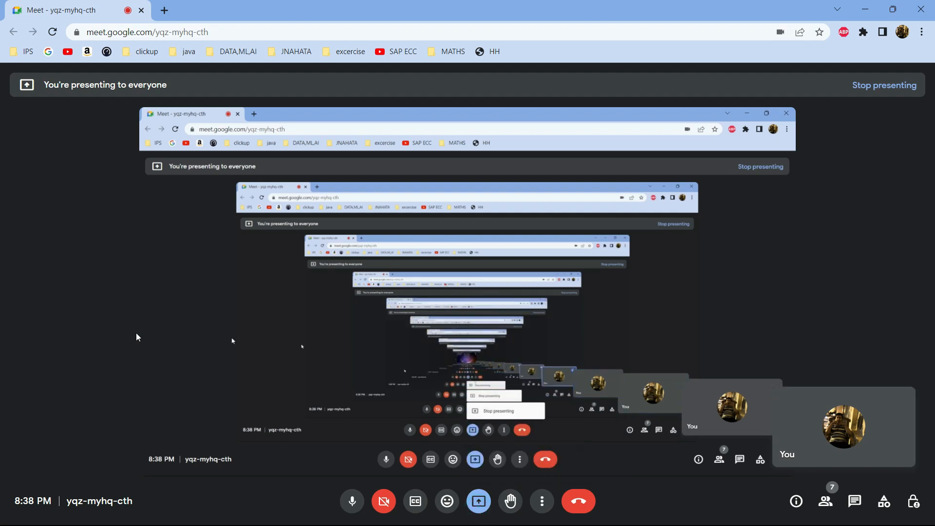
- Return to the remote SAP session and set purchasing group 001 and company code 1710 in the purchase order header
click(553, 511)
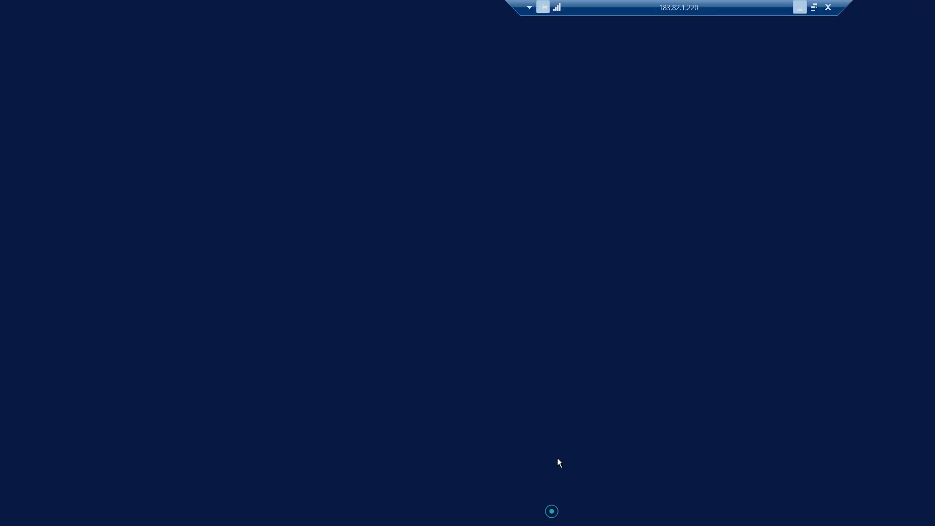
click(116, 149)
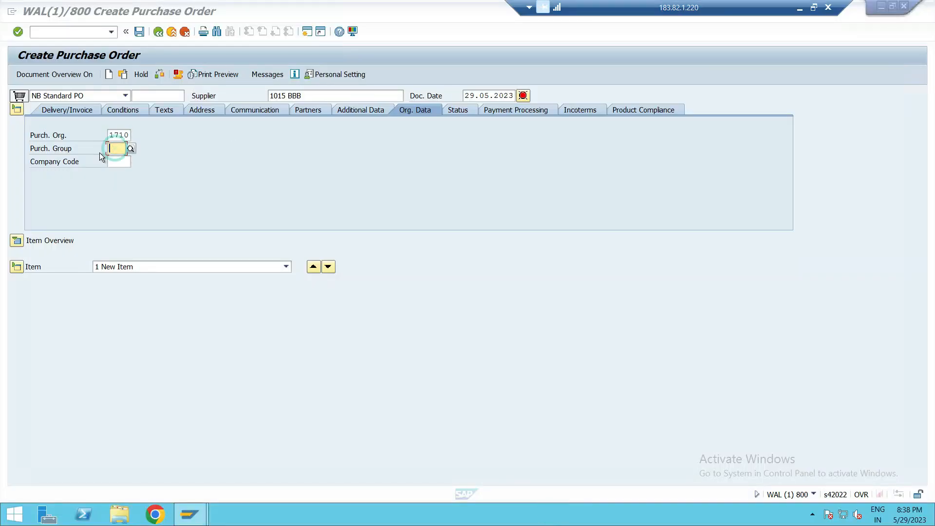
text(001)
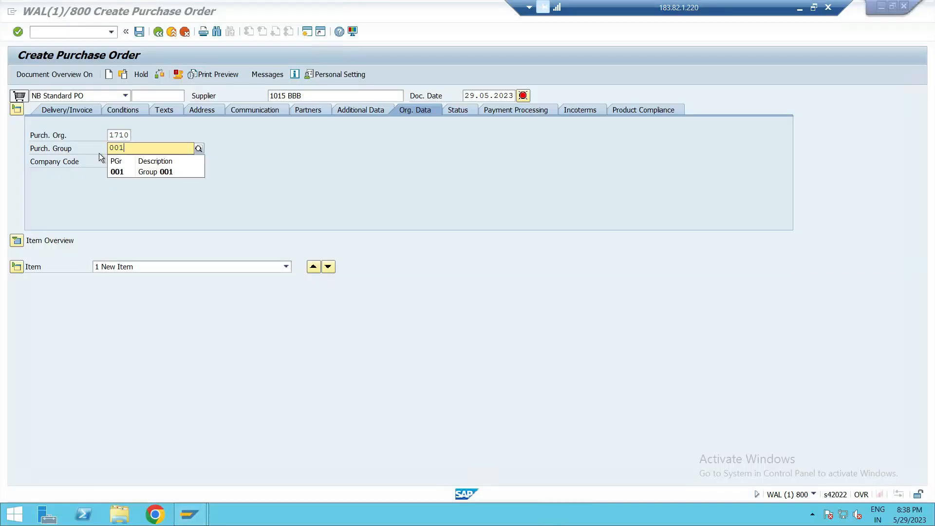
click(136, 173)
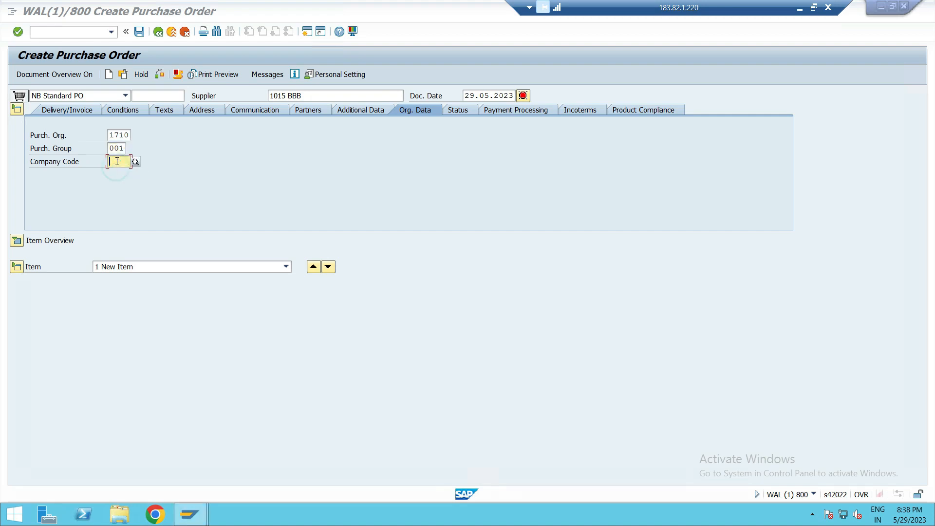
text(1710)
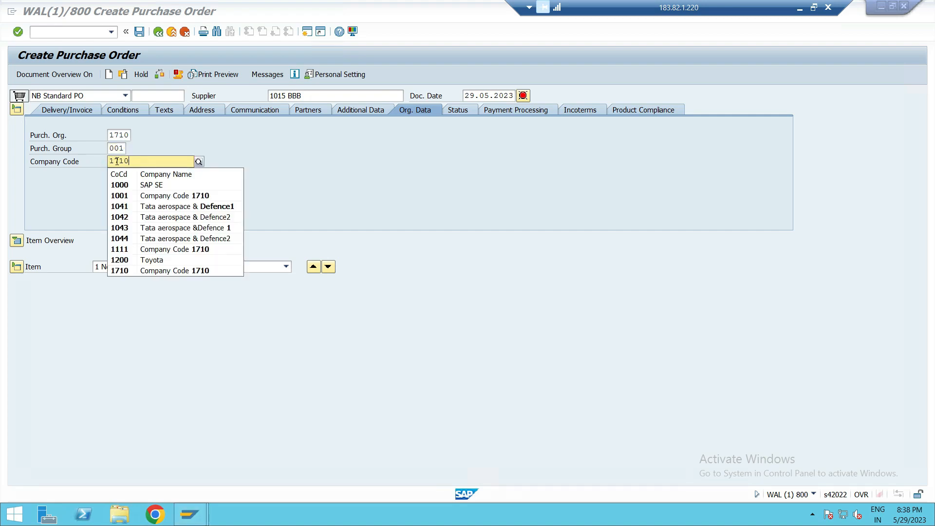
click(152, 184)
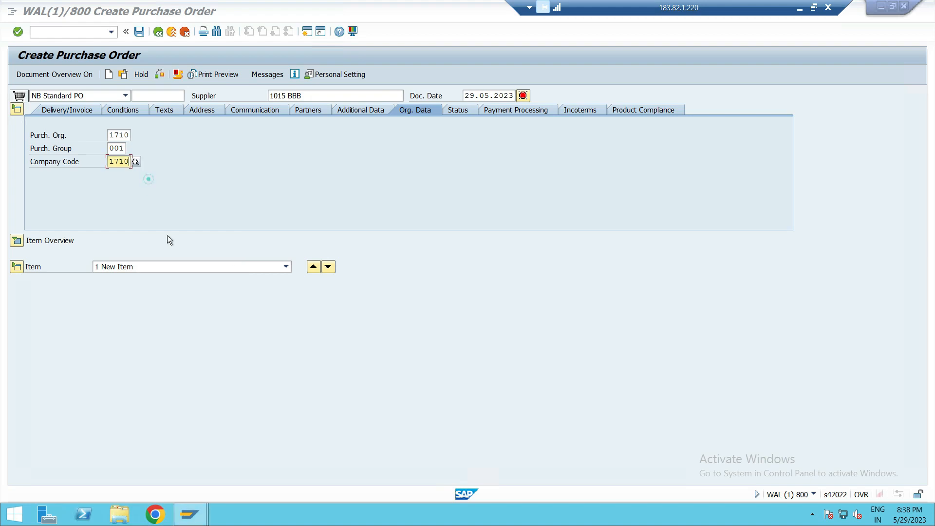
key(Return)
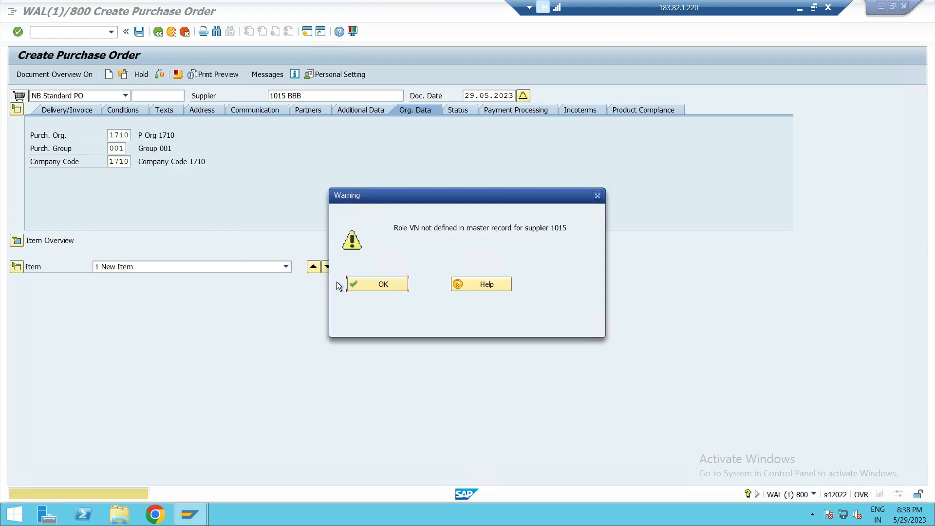
click(360, 282)
- Expand the item overview and enter material 15 in the first item row
click(17, 240)
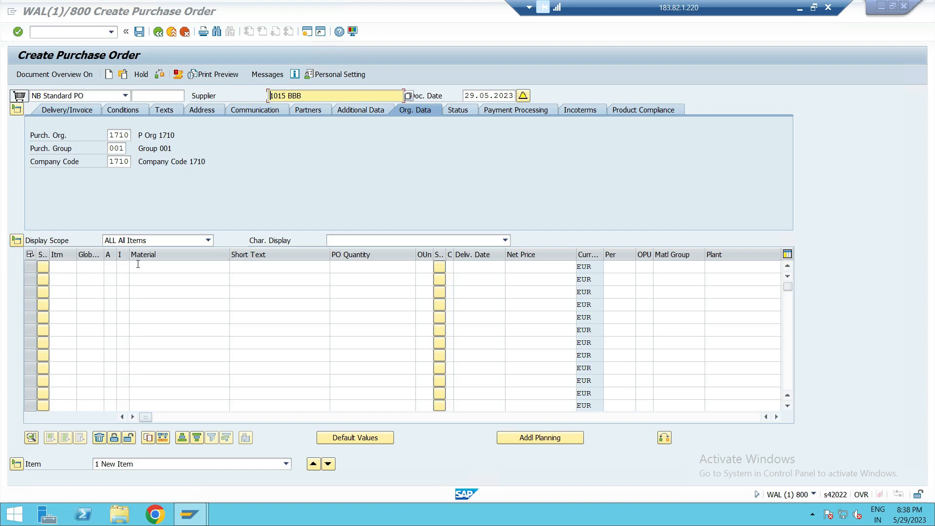
click(139, 265)
text(15)
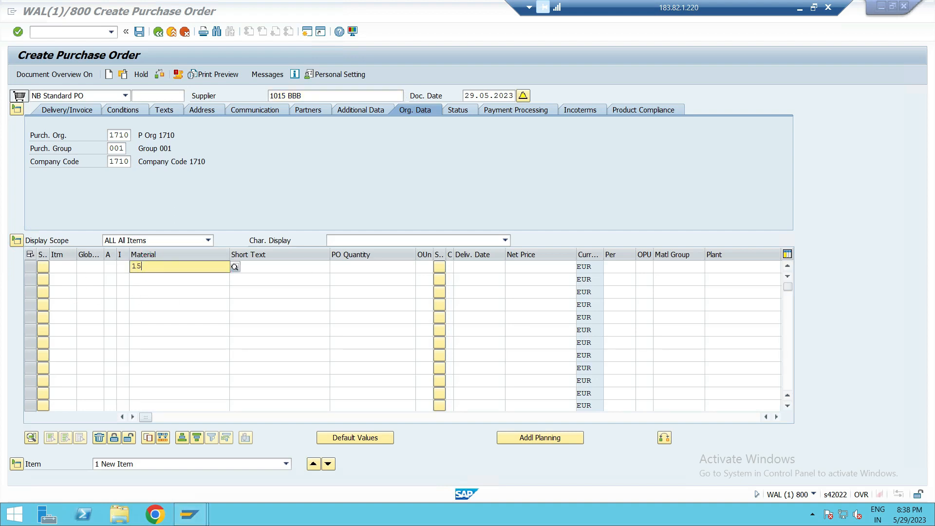
click(311, 267)
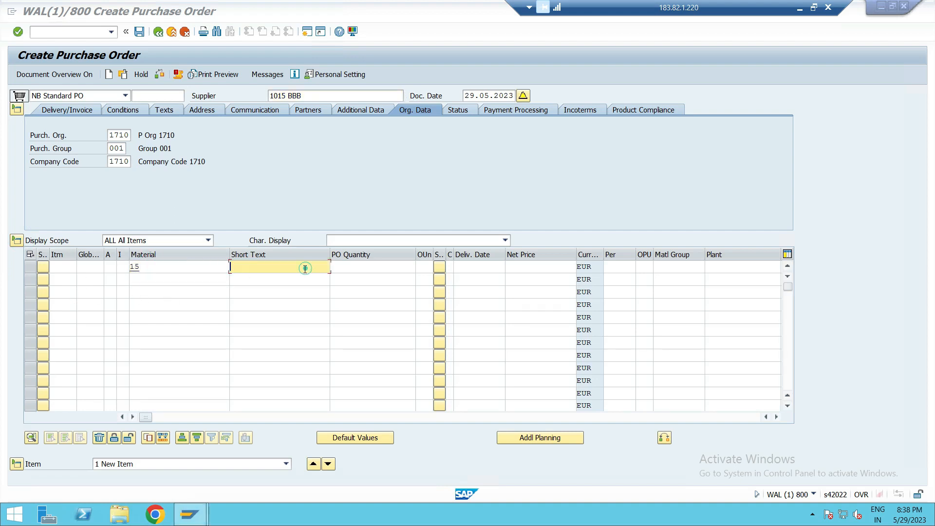
- Replace the first item's material with the suggested RMPI011
click(156, 265)
key(BackSpace)
key(BackSpace)
text(11)
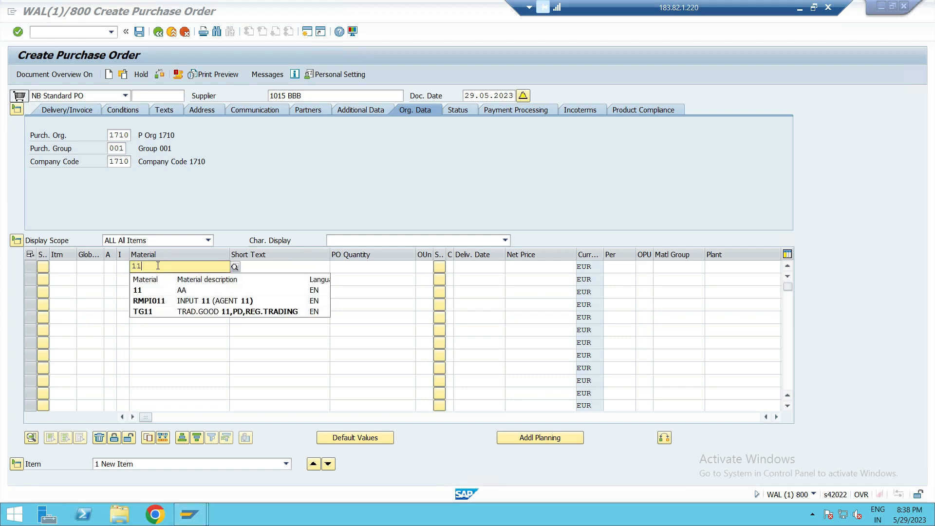
click(146, 295)
click(305, 271)
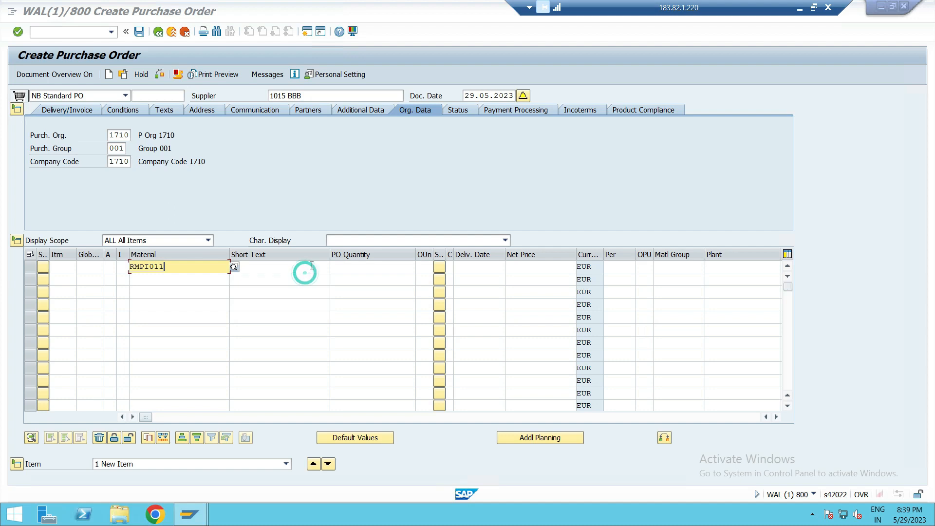
- Clear the first item's material and set it to 11
click(202, 273)
key(BackSpace)
key(BackSpace)
key(BackSpace)
key(BackSpace)
key(BackSpace)
key(BackSpace)
key(BackSpace)
text(11)
click(282, 267)
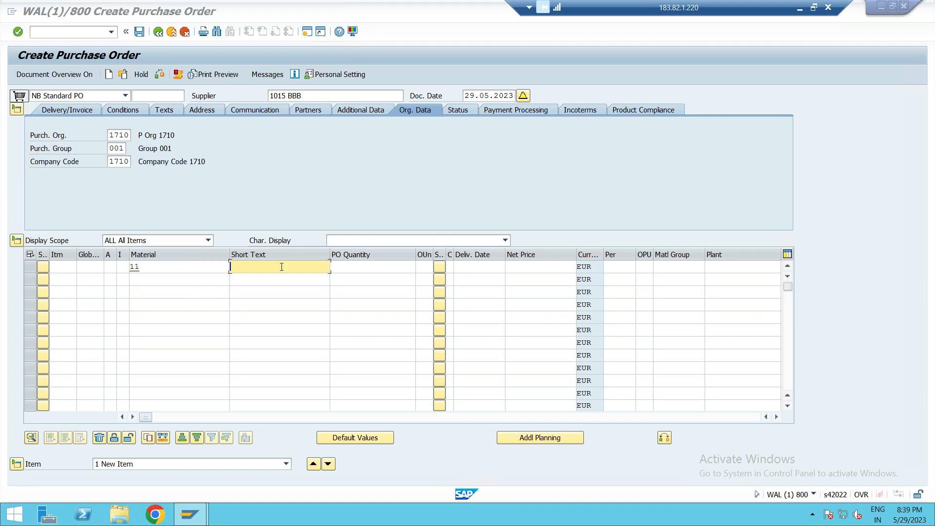
- Set the first item's PO quantity to 1 and check its net price and currency fields
click(355, 267)
text(1)
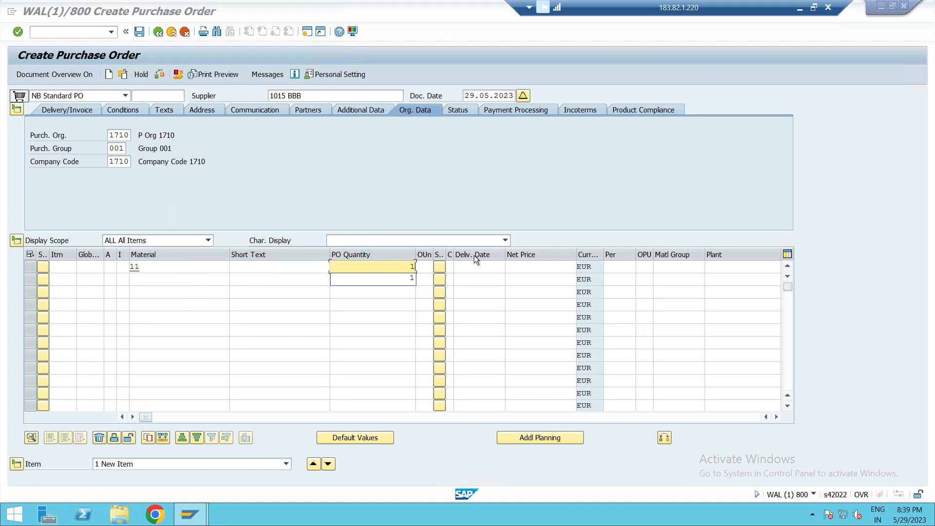
click(559, 268)
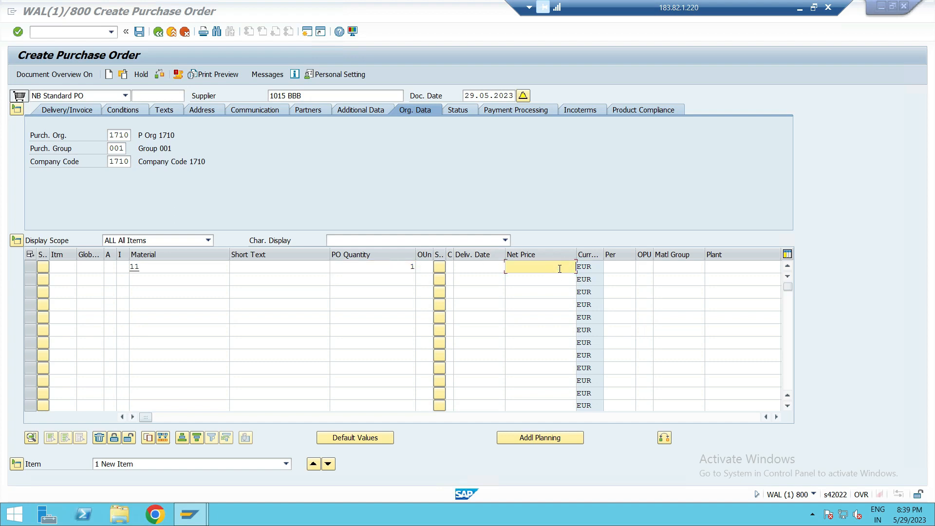
drag(600, 267, 574, 269)
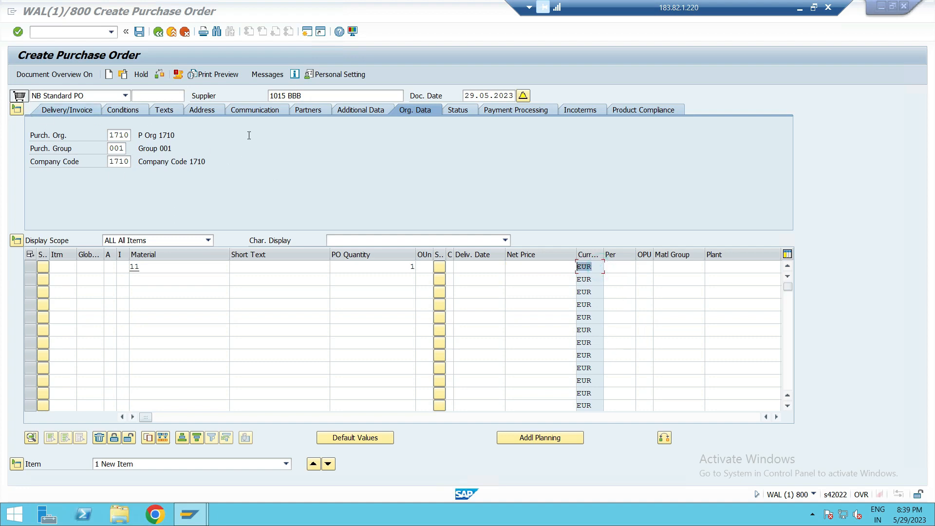
- Open an additional session and start transaction XK02 to change a supplier
click(306, 31)
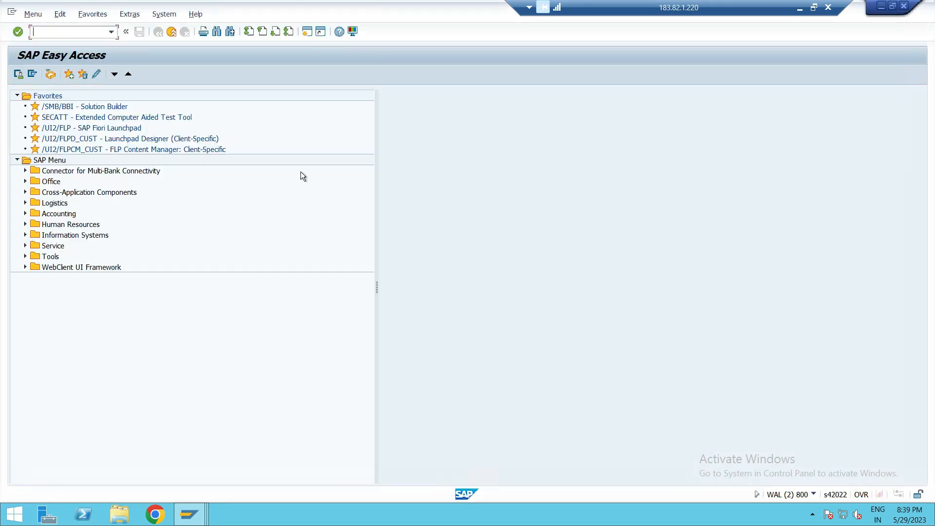
text(xk02)
key(Return)
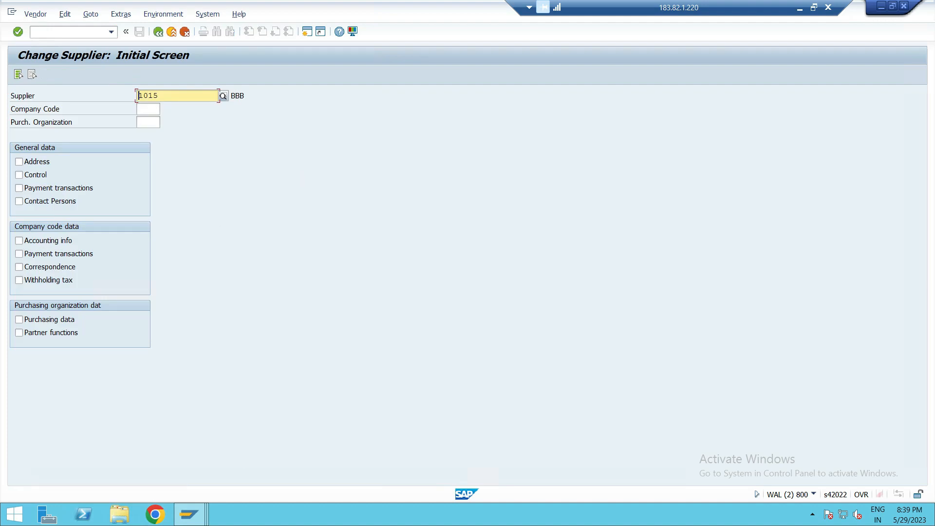
- Open the purchasing data of supplier 1015 for company code 1710 and purchasing organization 1710
click(18, 319)
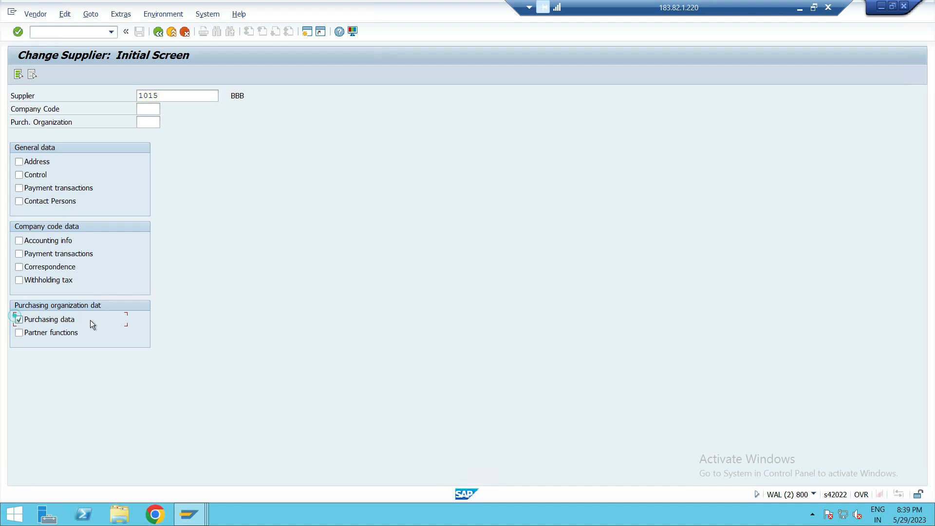
click(147, 109)
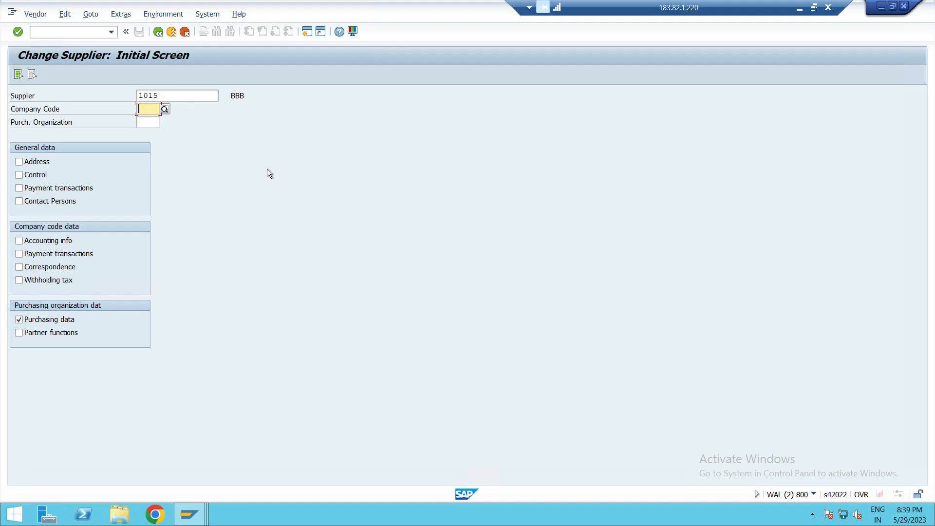
text(1710)
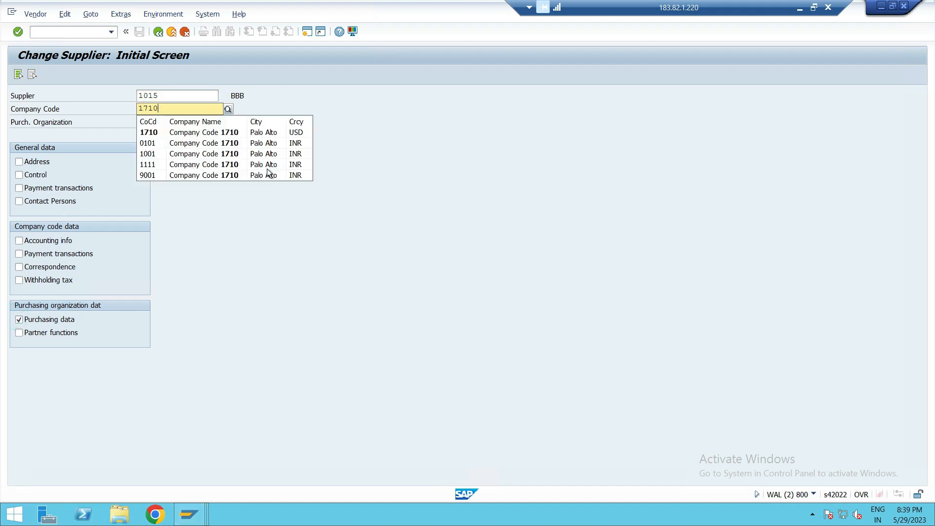
click(154, 129)
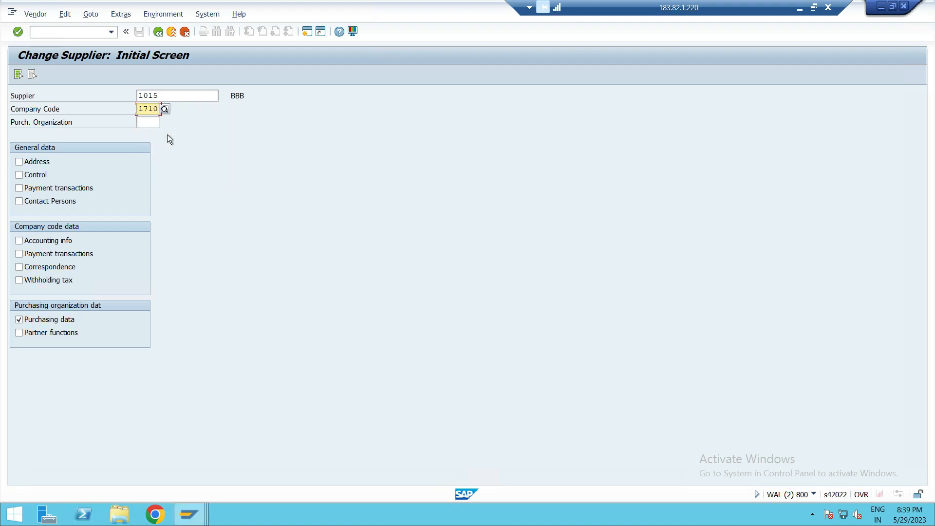
click(153, 122)
text(1710)
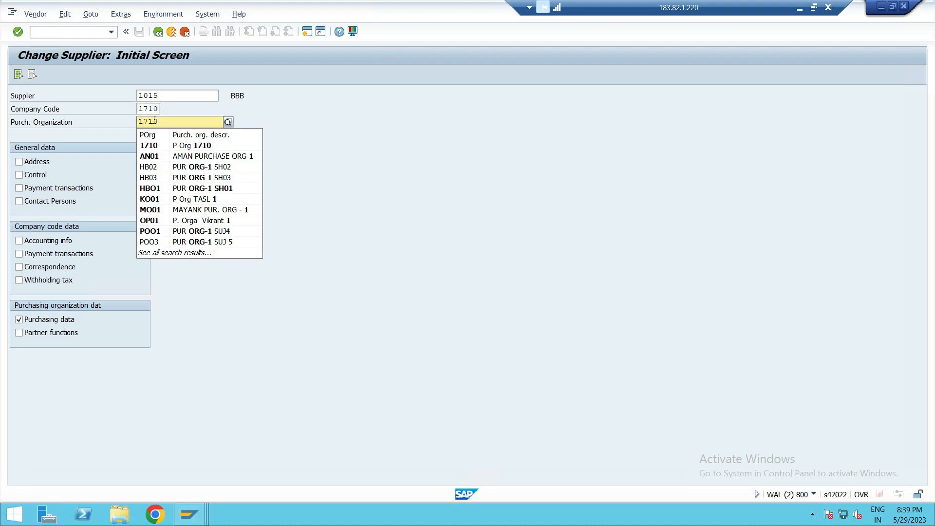
click(153, 131)
key(Return)
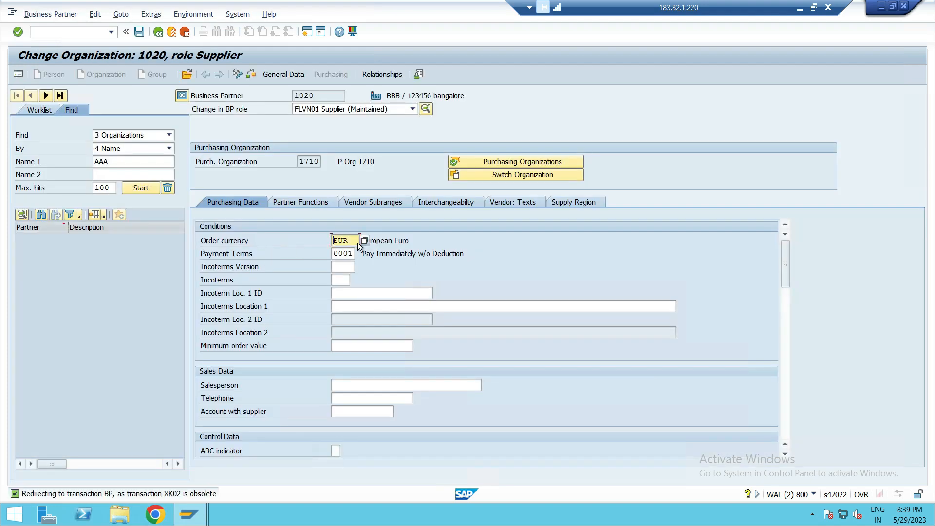
- Compare the supplier's order currency with the currency of the first item in the purchase order session
click(347, 240)
drag(349, 240, 288, 246)
mouse_move(189, 515)
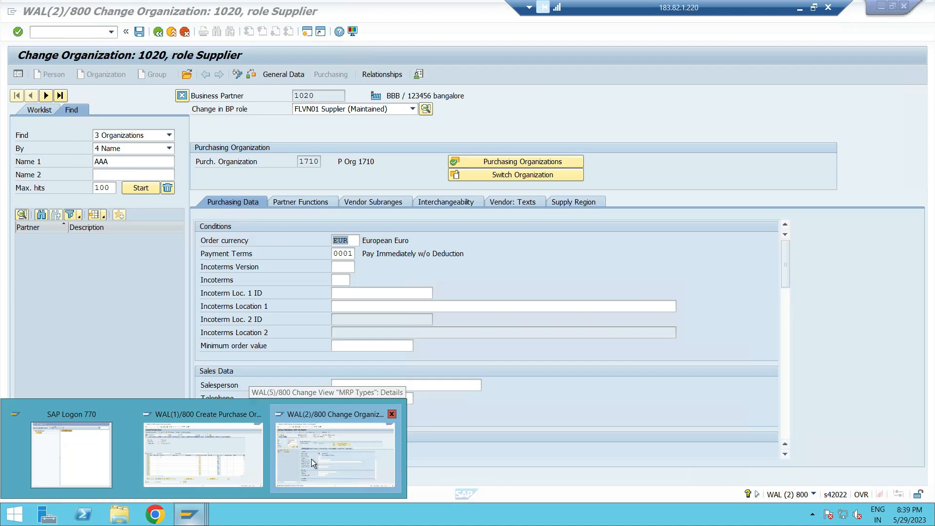
click(202, 463)
click(599, 265)
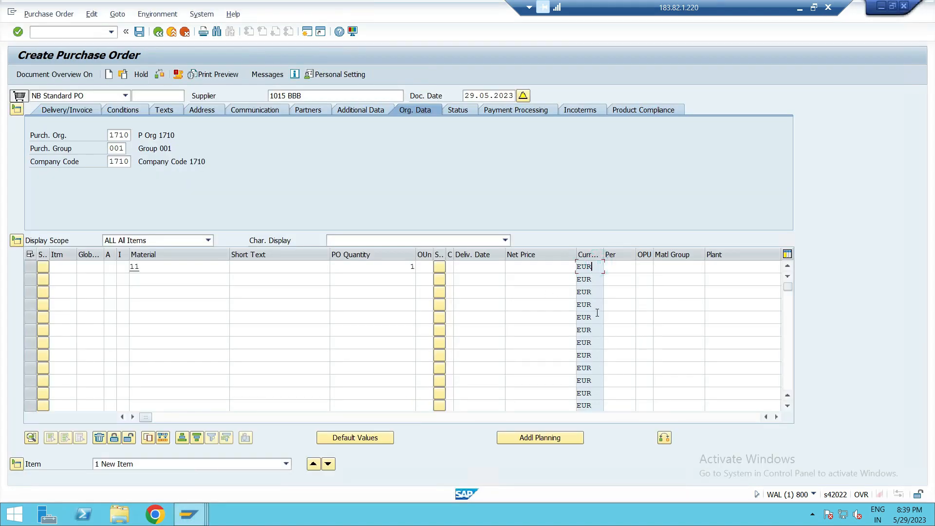
- Set the first item's net price to 100 and its plant to 1710, and acknowledge the supplier role warning
click(536, 268)
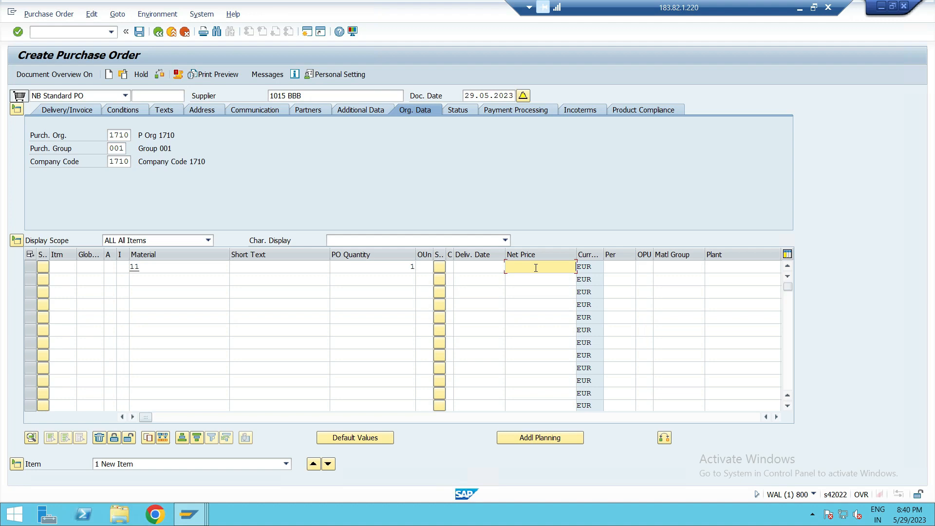
text(100)
click(718, 267)
text(1)
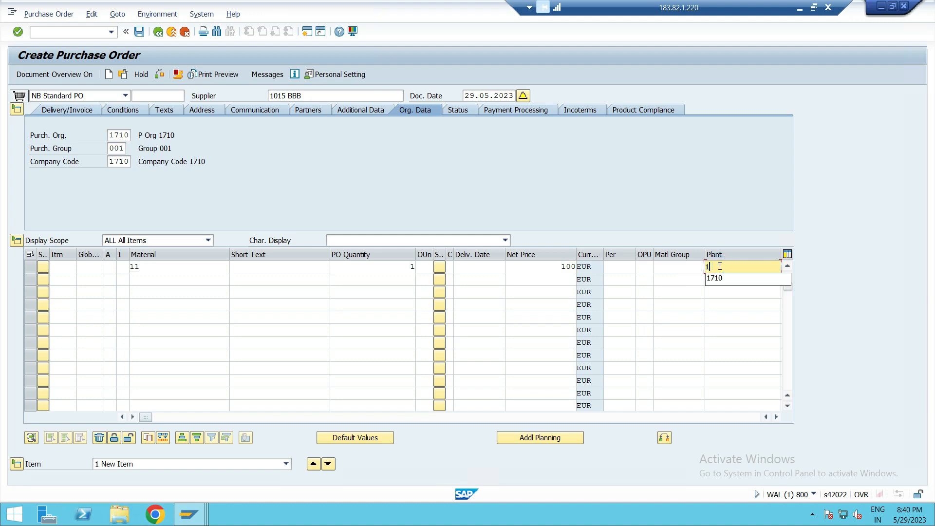
text(710)
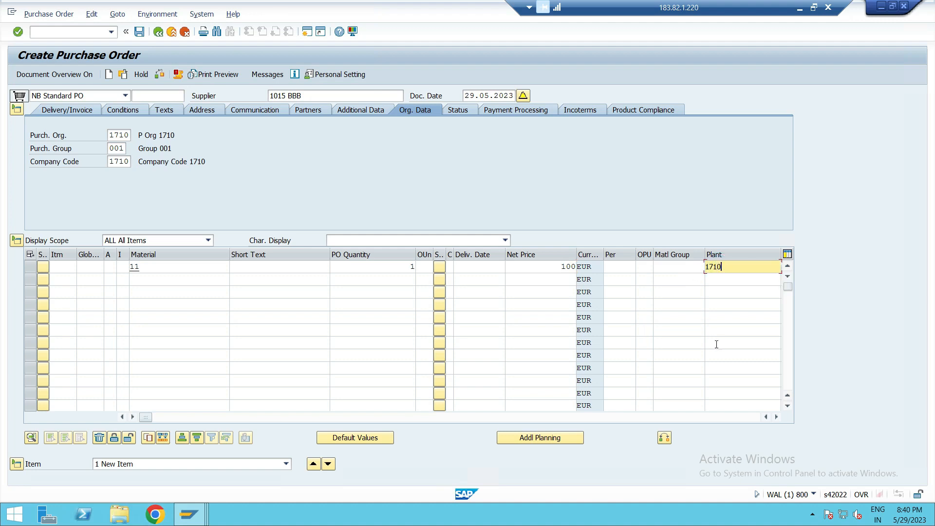
key(Return)
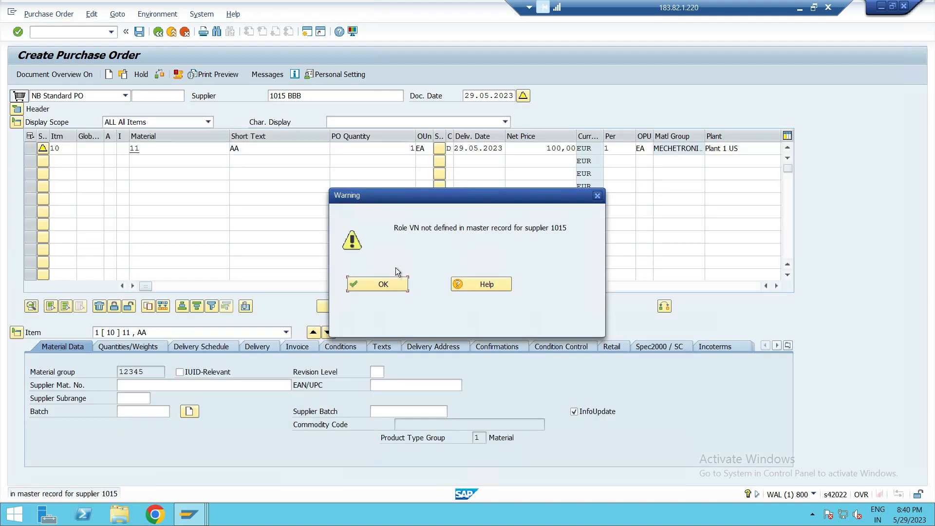
click(384, 284)
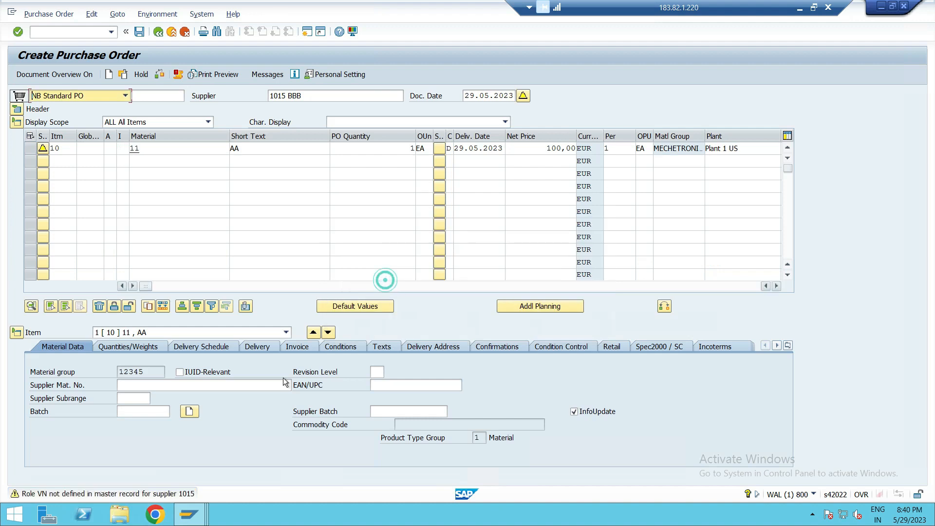
- Examine the pricing elements in the item's conditions, acknowledging the warnings, and leave the purchase order without saving
click(358, 346)
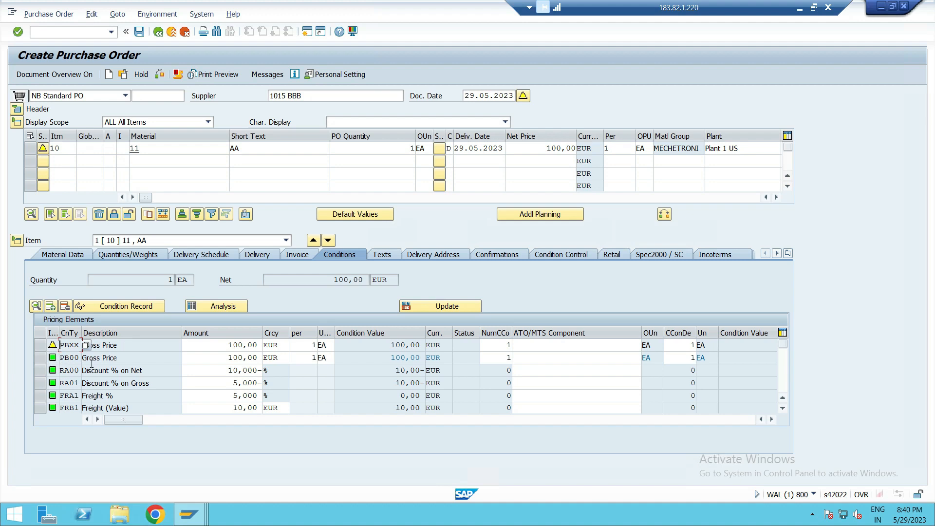
key(Return)
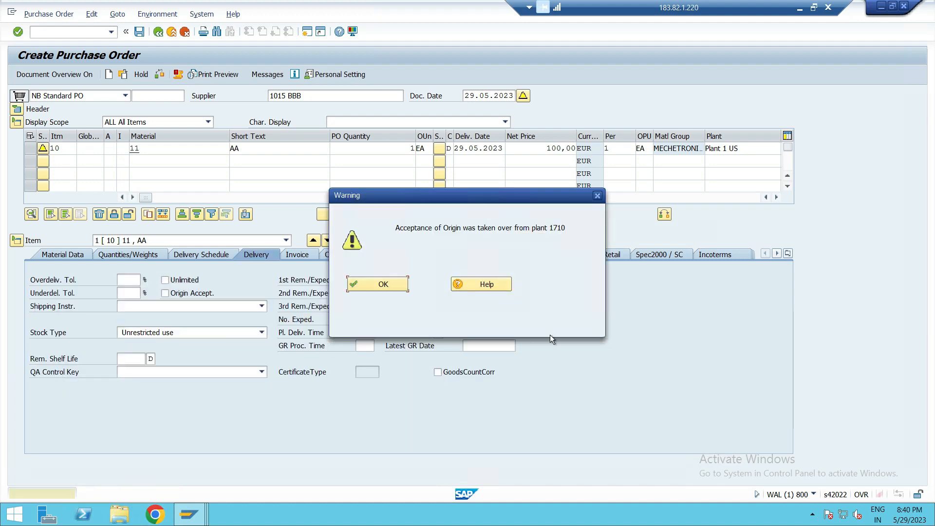
click(383, 284)
click(341, 254)
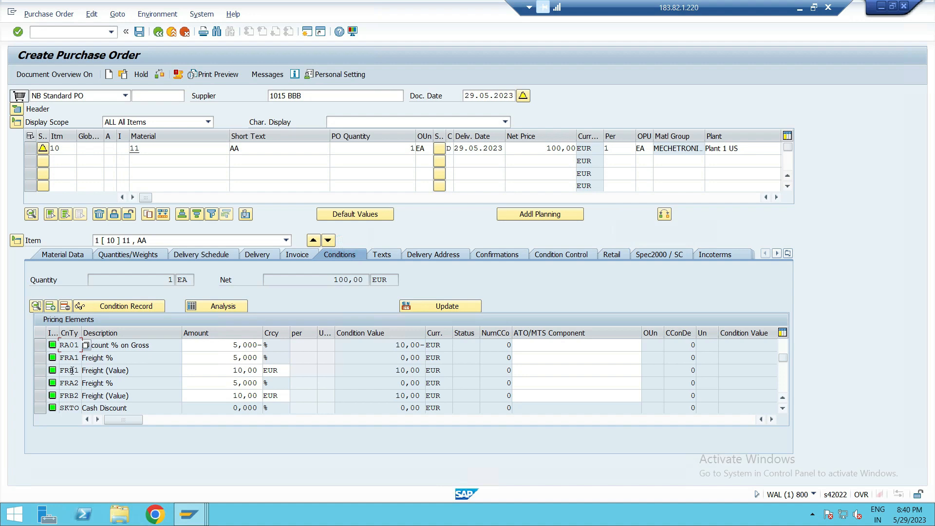
scroll(229, 362, up, 1)
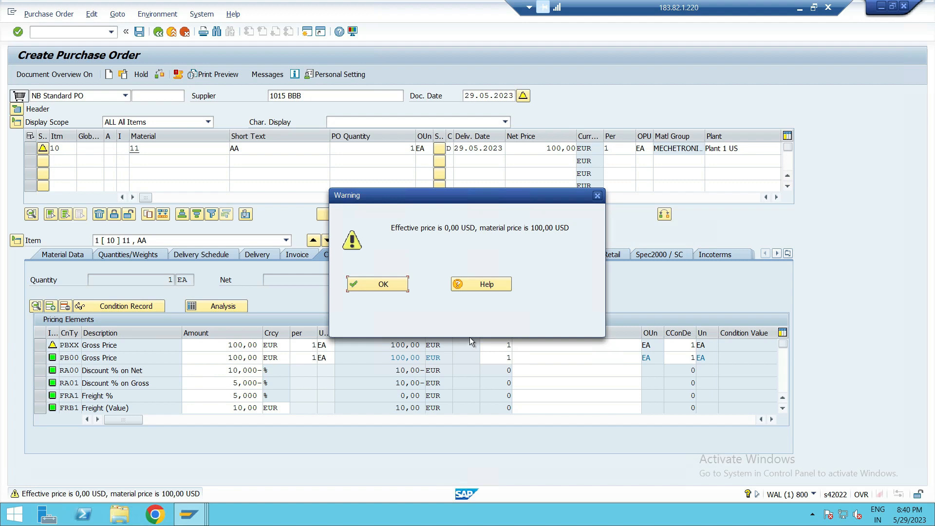
click(370, 281)
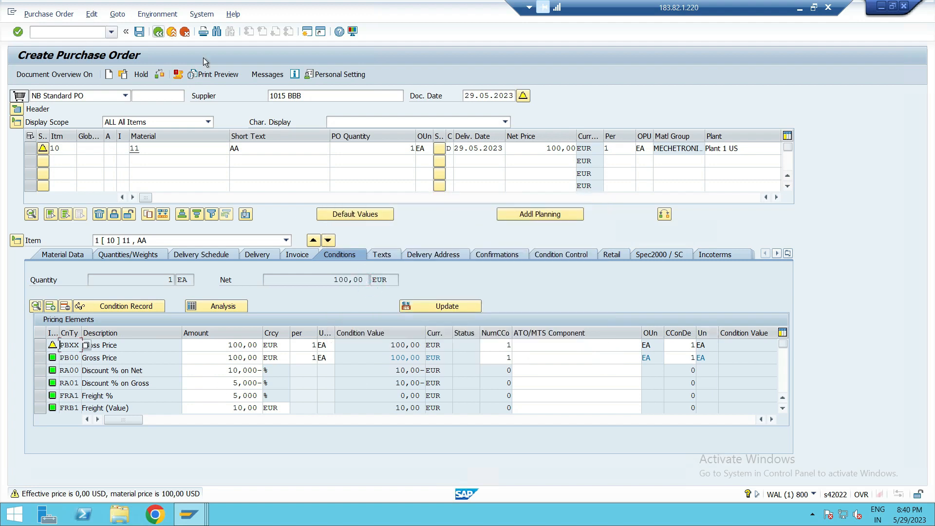
click(85, 32)
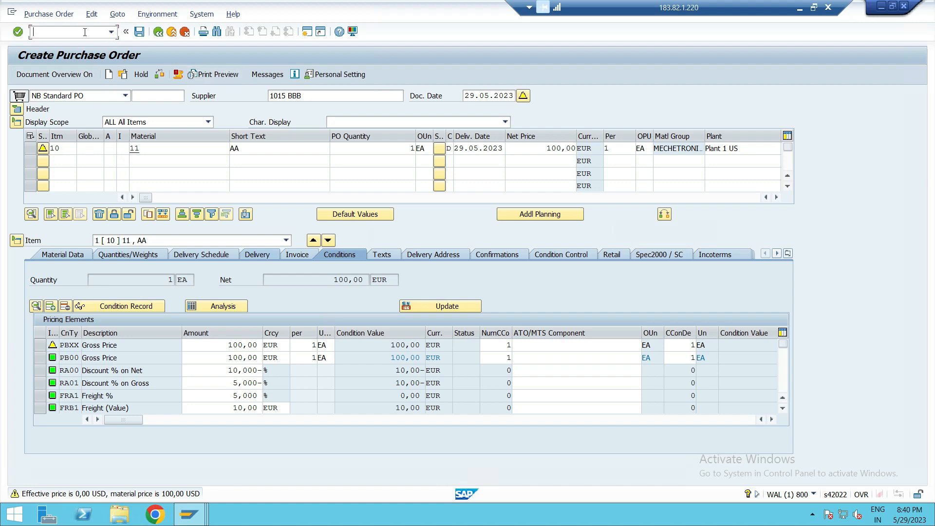
key(Return)
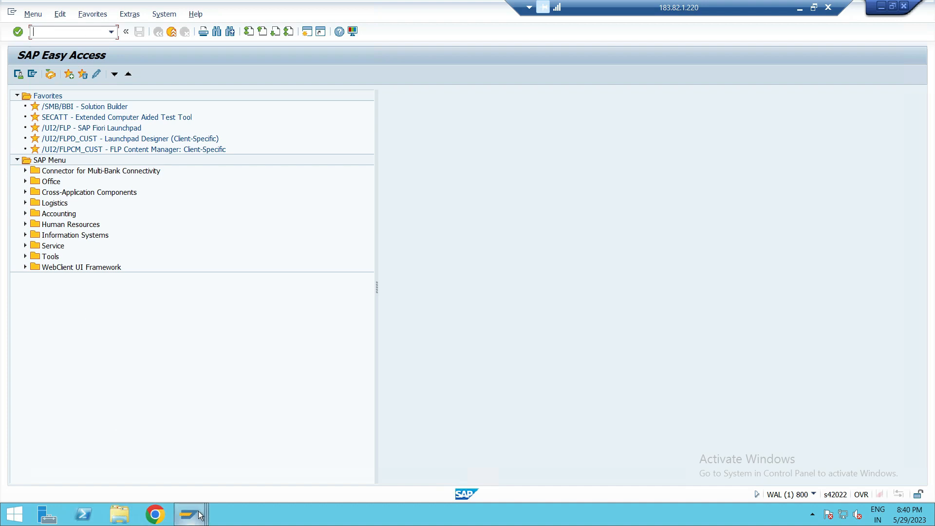
- Return to the supplier's purchasing data session and check the Schema Group Supplier under Additional Purchasing Data
mouse_move(200, 516)
click(355, 472)
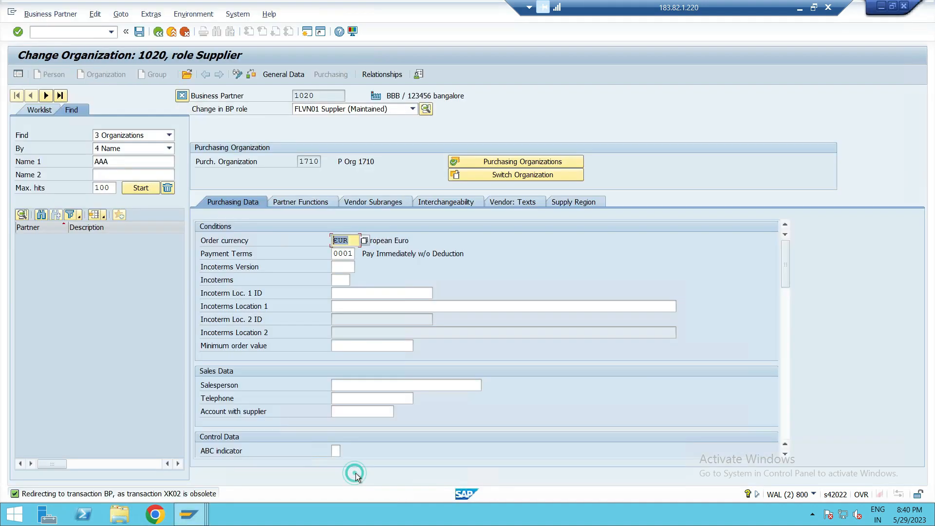
scroll(379, 303, down, 2)
scroll(367, 317, down, 6)
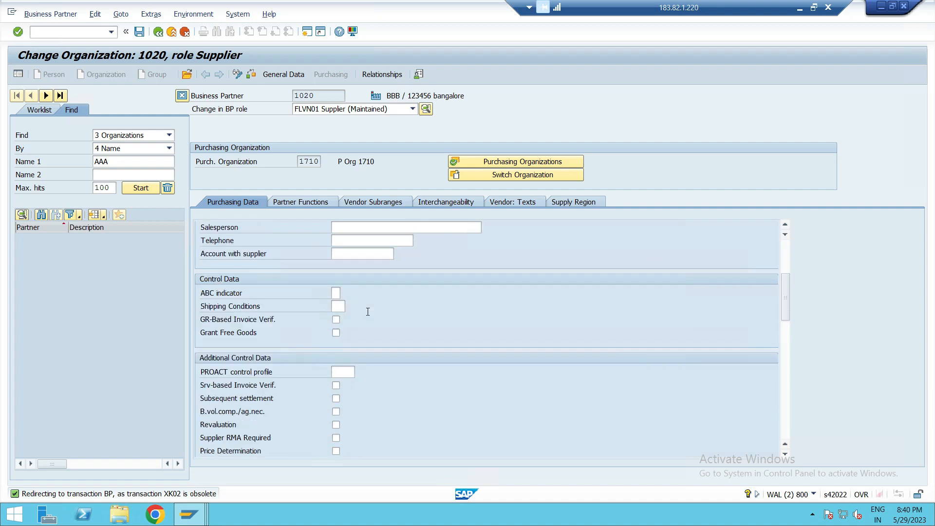
scroll(369, 317, down, 3)
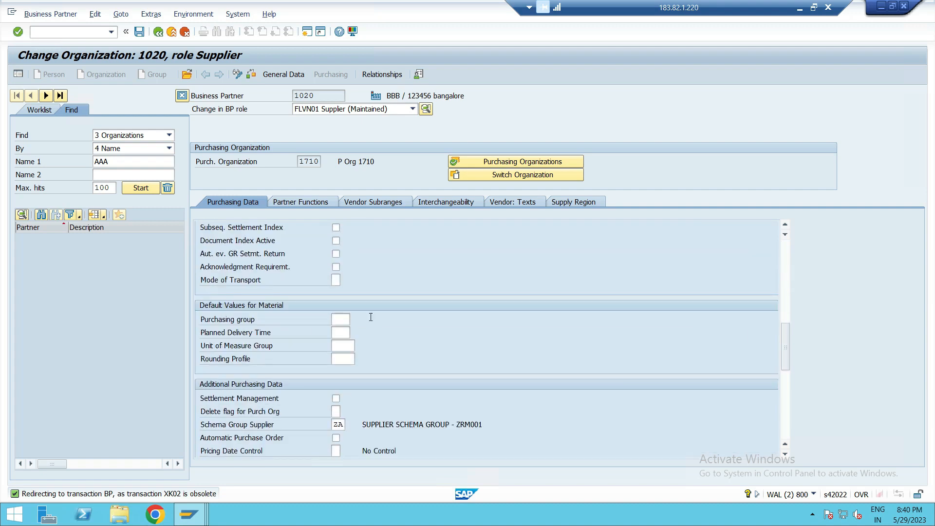
click(339, 385)
click(408, 385)
click(339, 386)
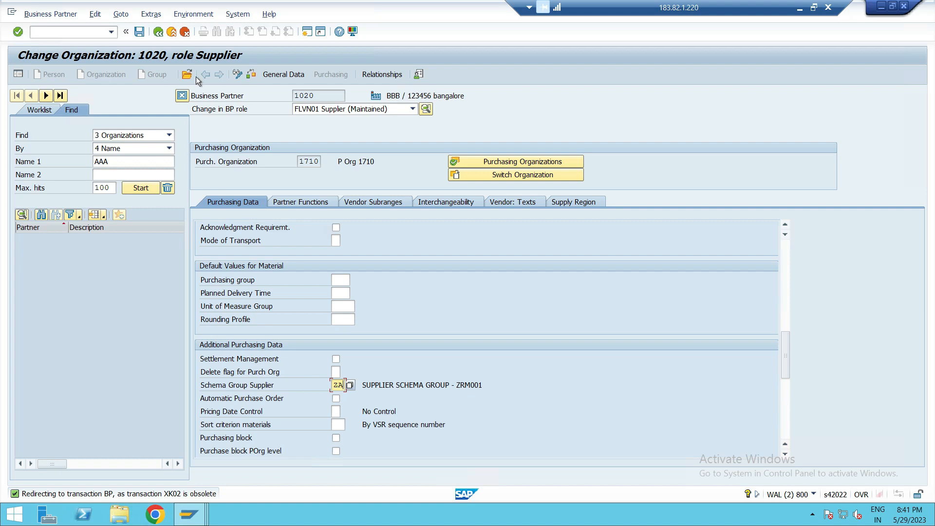
- Open another session, start transaction SPRO and display the SAP Reference IMG
click(310, 32)
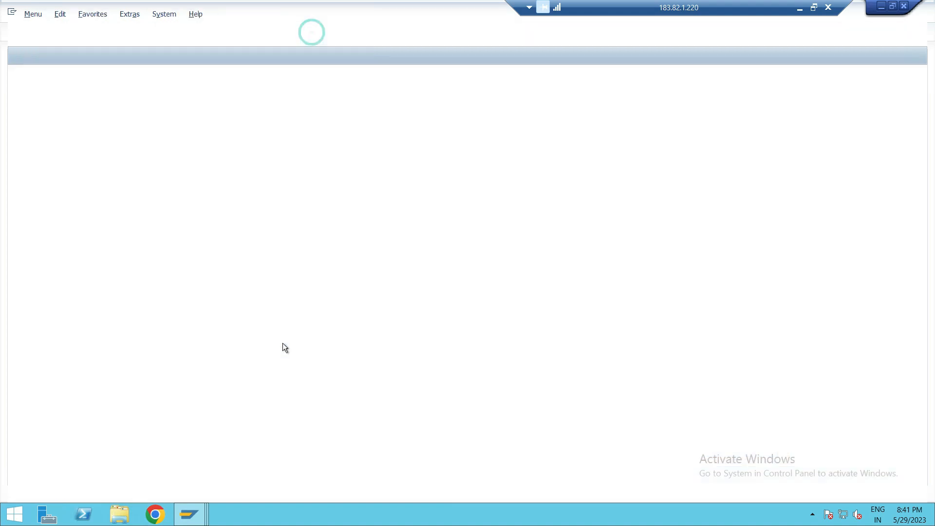
text(spro)
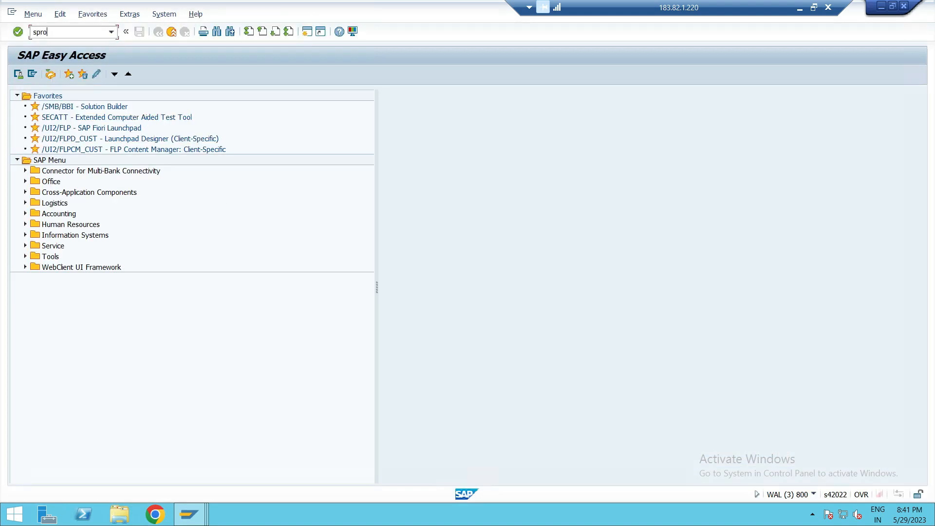
key(Return)
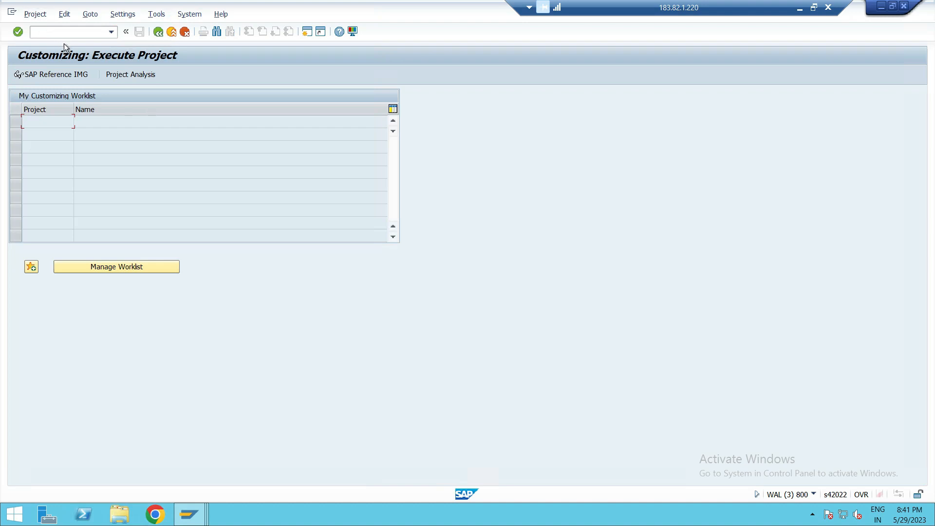
click(68, 74)
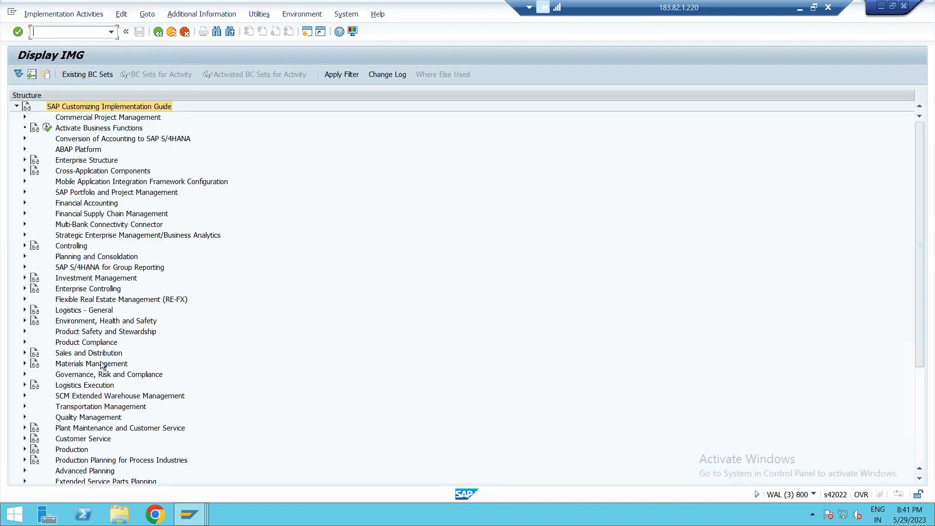
- Expand Materials Management, Purchasing and Conditions in the implementation guide
click(25, 363)
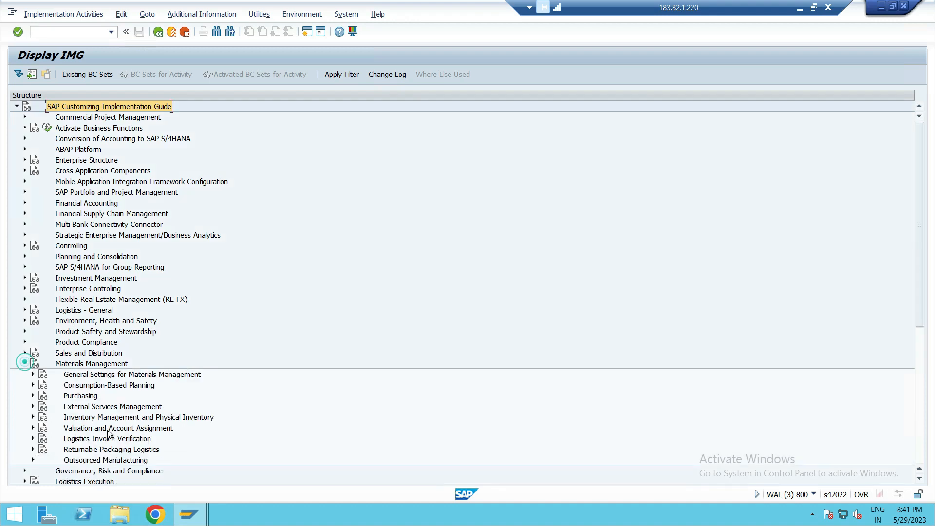
click(33, 396)
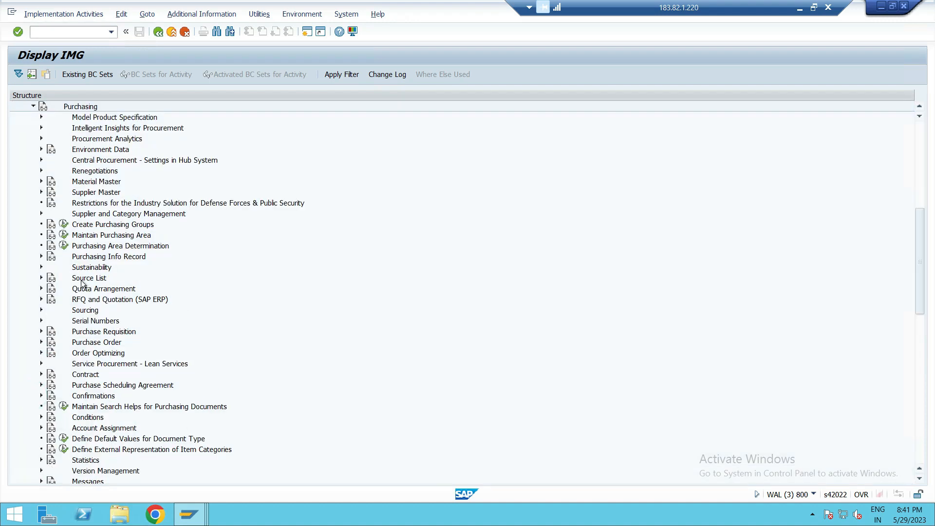
scroll(87, 390, down, 6)
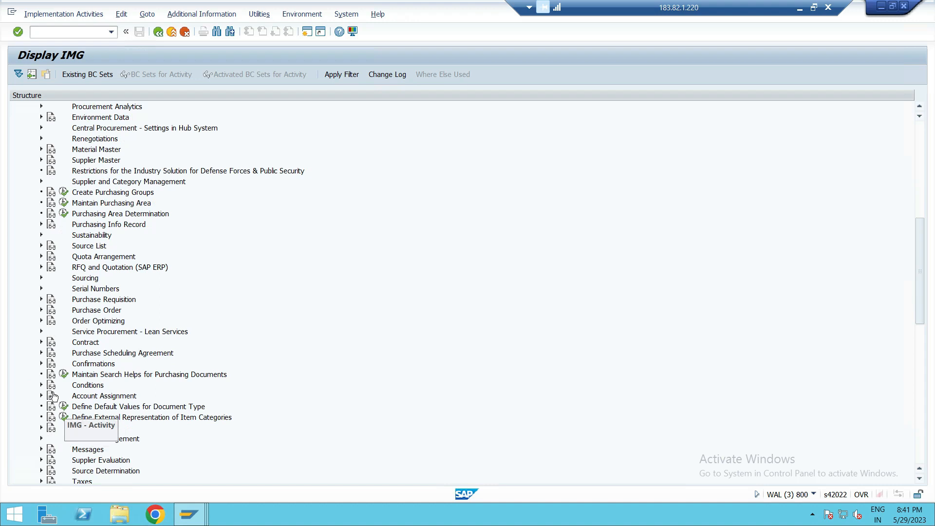
scroll(49, 392, down, 4)
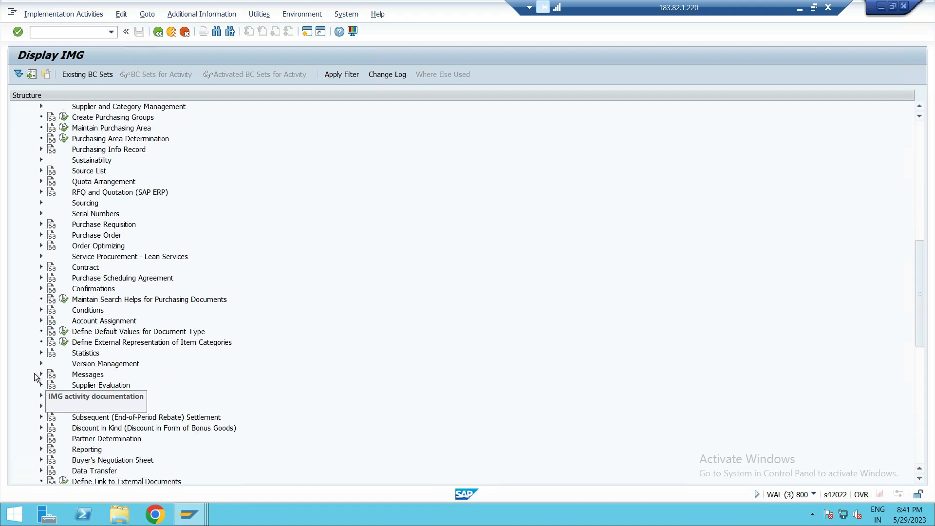
click(41, 310)
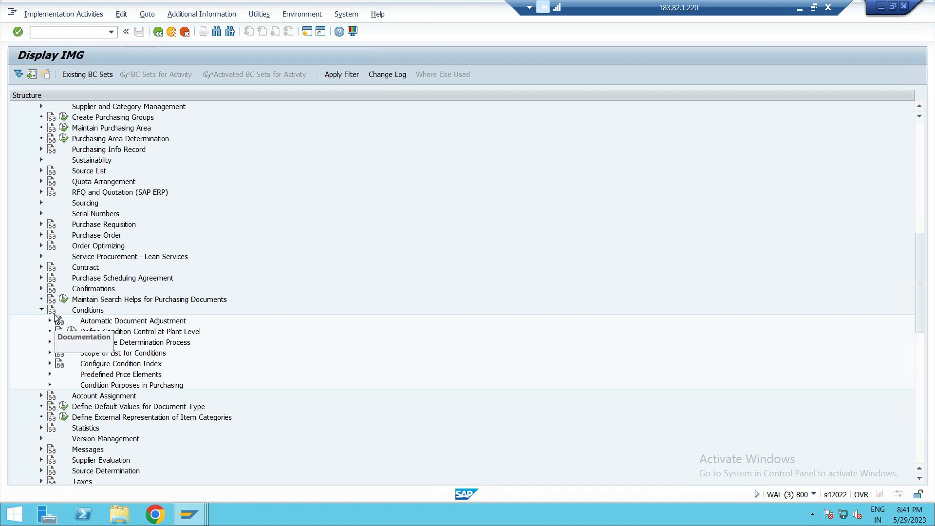
- Expand Define Price Determination Process and open the Set Pricing Condition Types - Purchasing activity under Define Condition Types
click(105, 343)
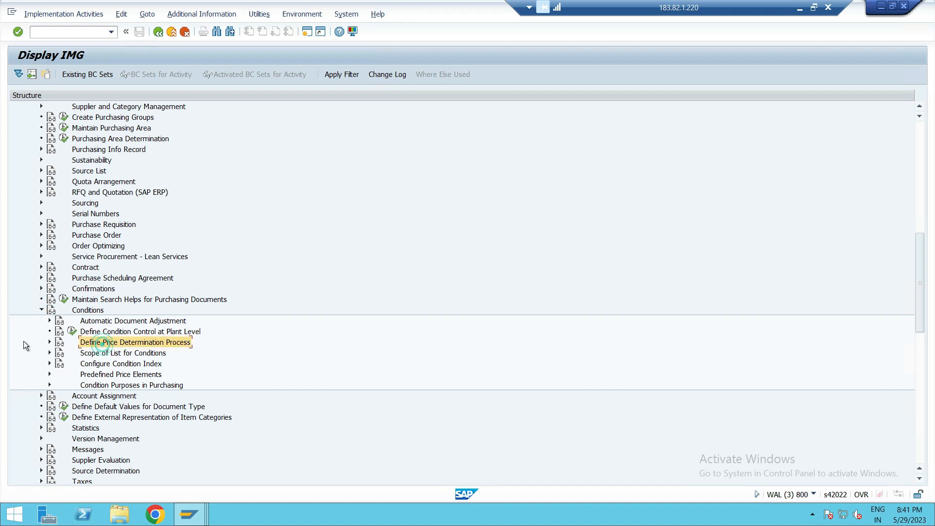
click(50, 343)
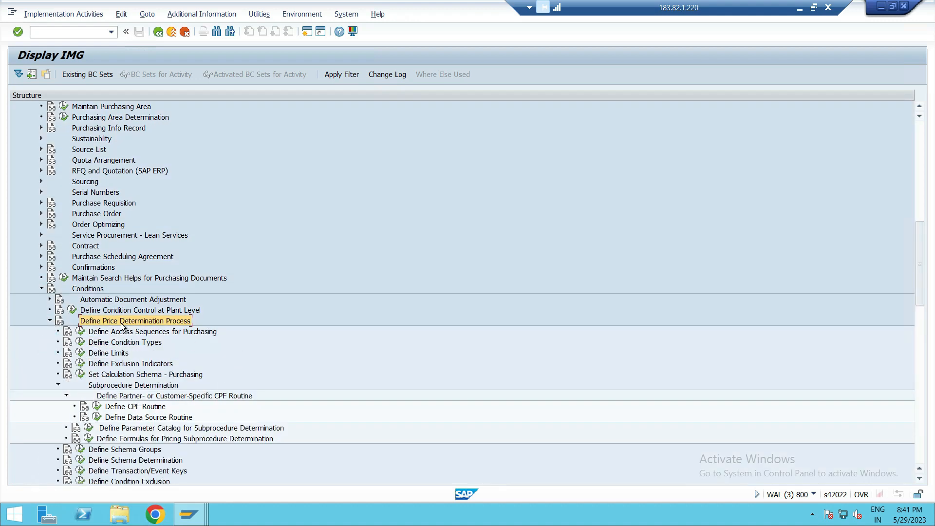
click(119, 333)
click(119, 343)
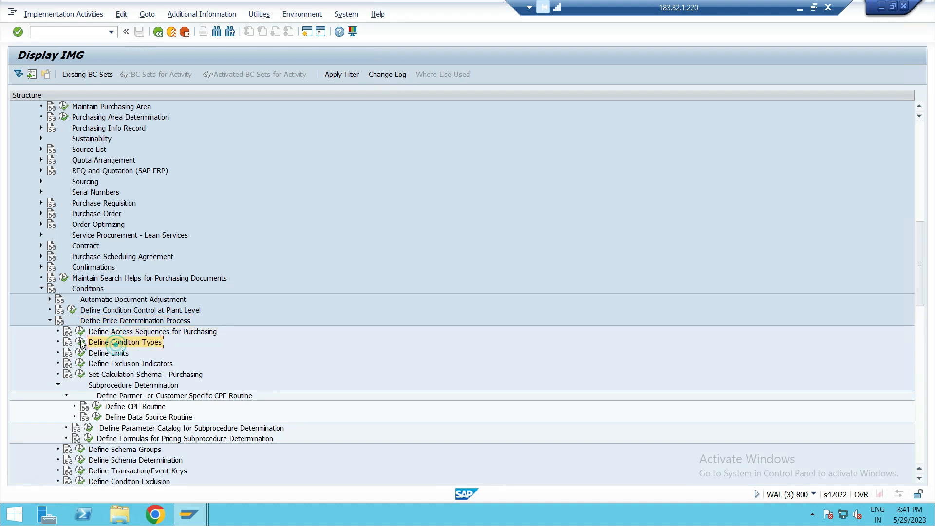
click(80, 342)
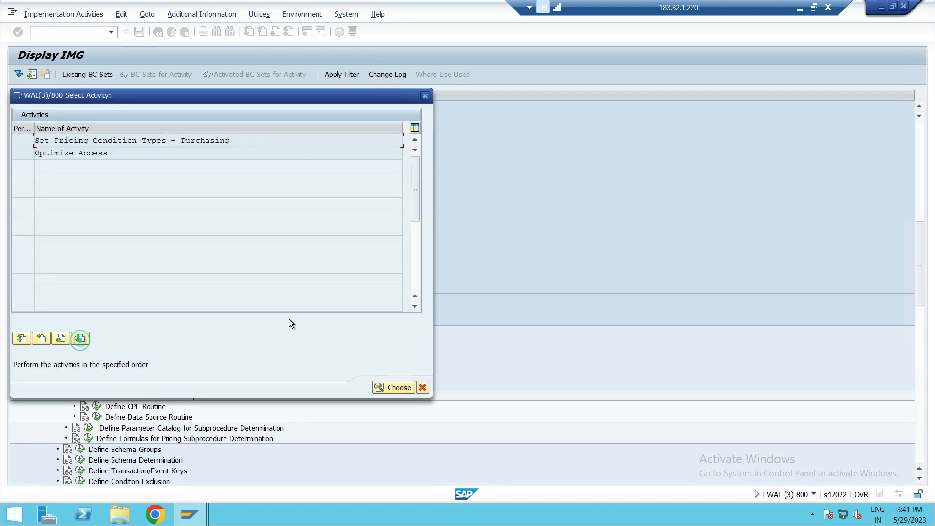
double_click(171, 144)
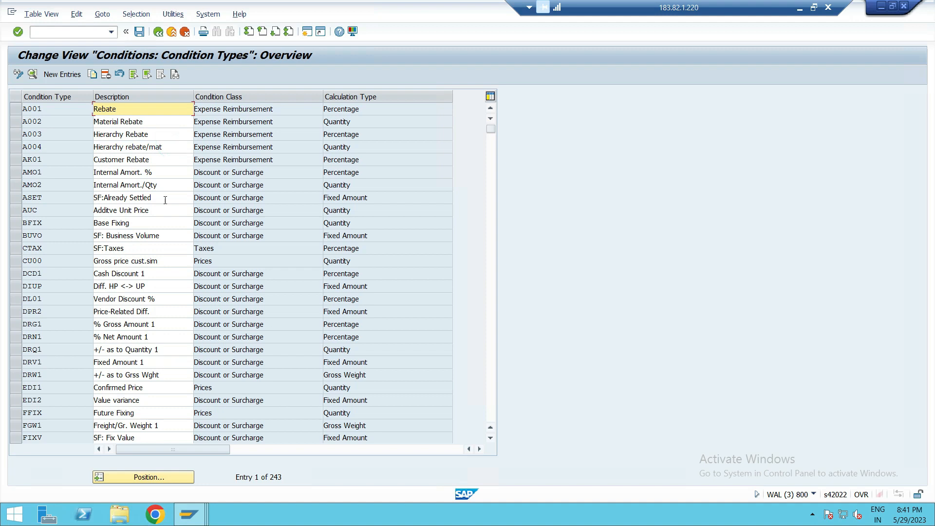
- Examine the details of gross price condition type PB00, including its access sequence, and return to the activity selection
scroll(87, 250, down, 10)
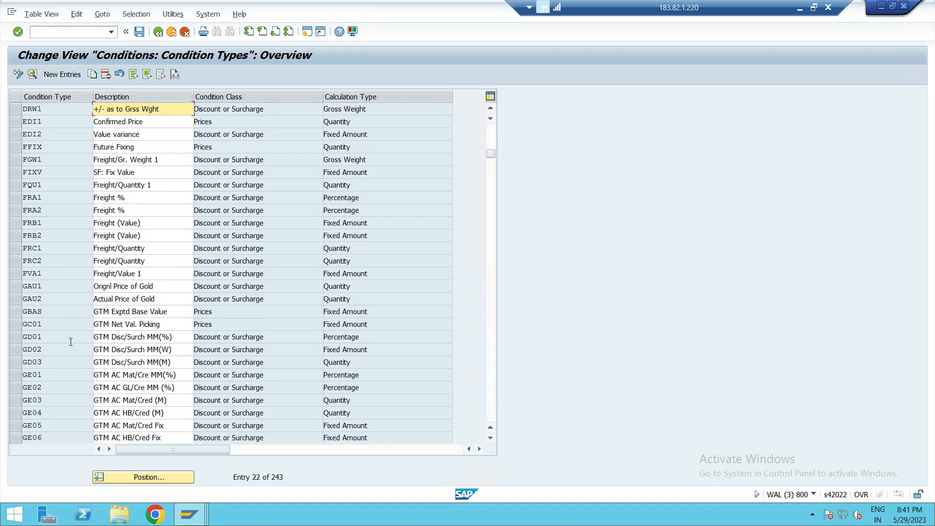
scroll(69, 347, down, 11)
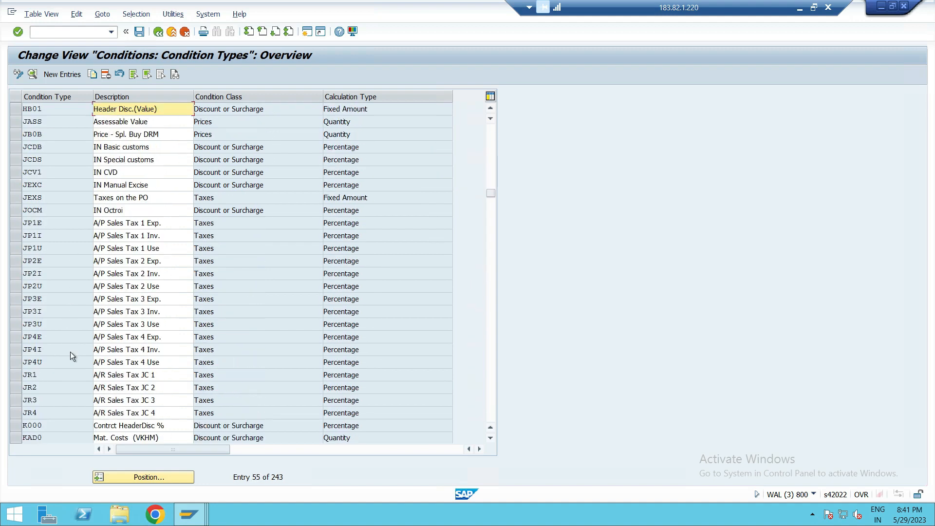
scroll(70, 354, down, 11)
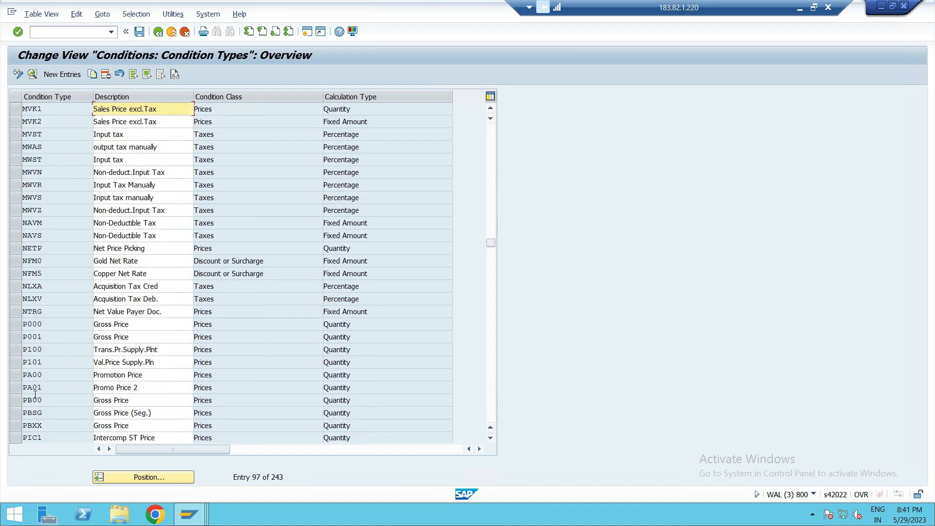
double_click(34, 398)
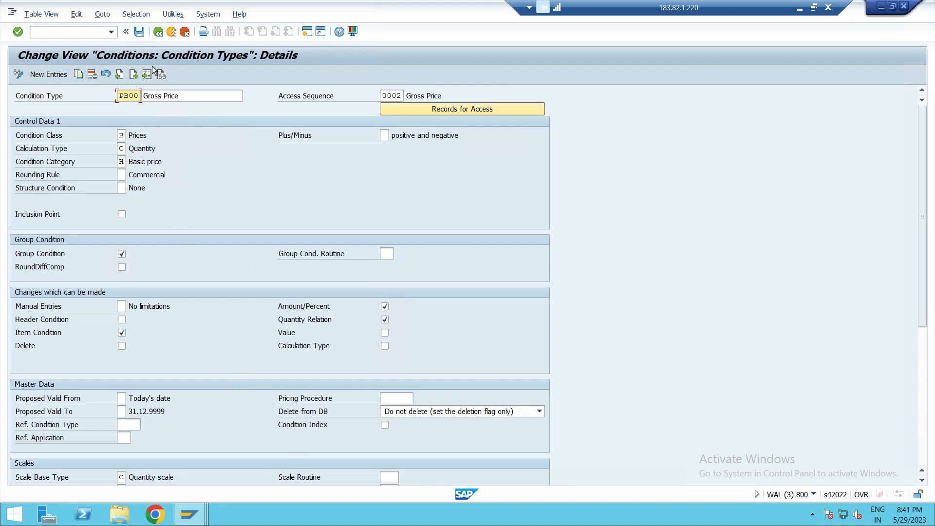
click(159, 32)
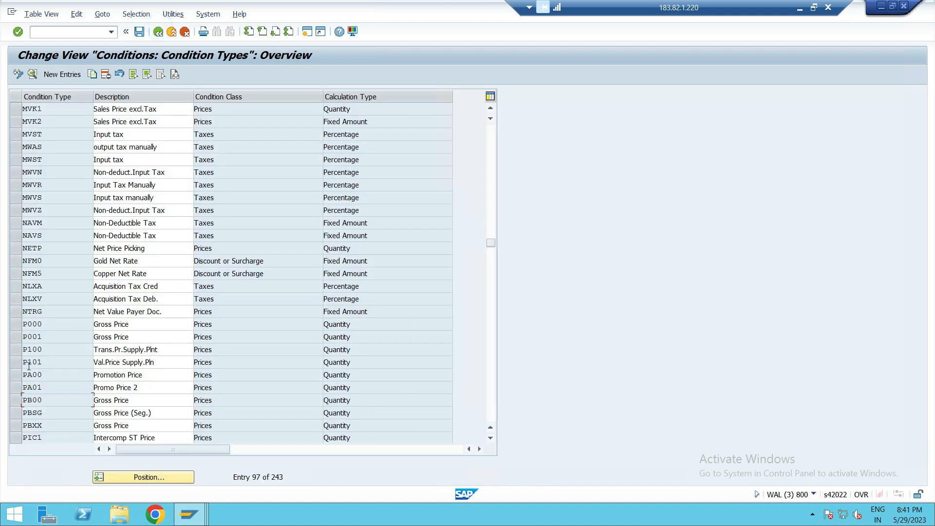
scroll(34, 344, down, 2)
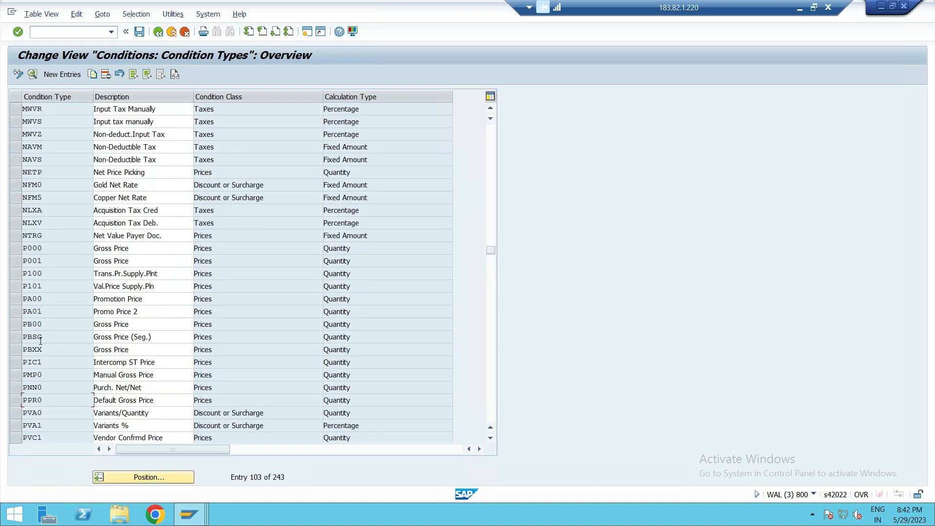
click(158, 32)
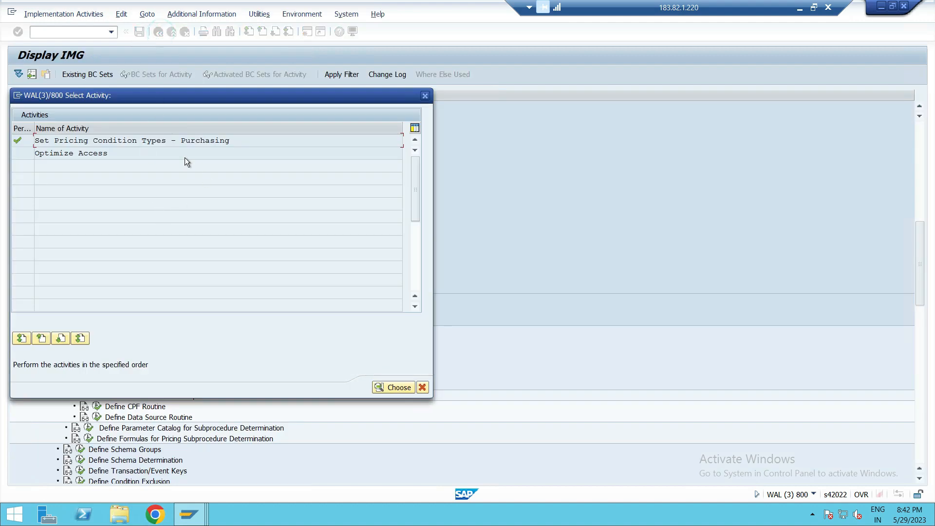
- Reopen Set Pricing Condition Types - Purchasing and display the details of condition type GAU2, Actual Price of Gold
double_click(178, 142)
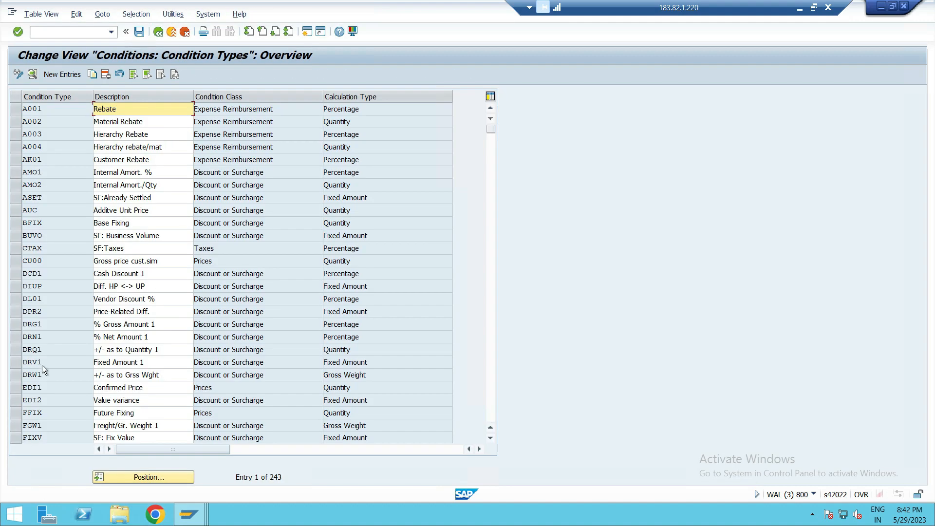
scroll(38, 425, down, 5)
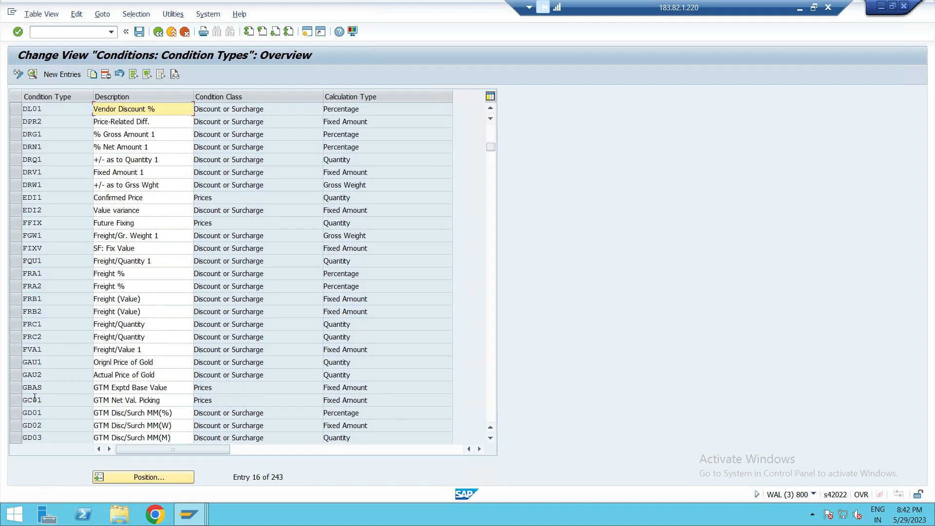
double_click(36, 378)
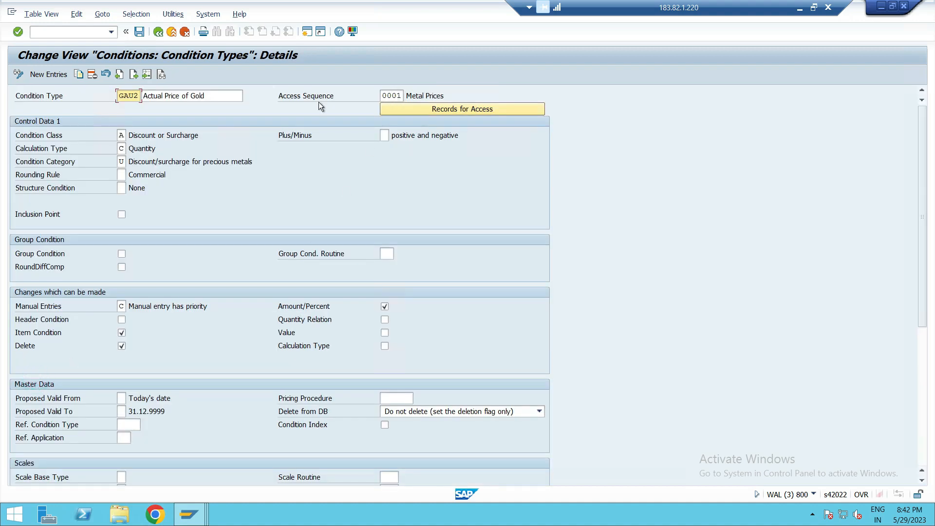
- Browse the access sequences available for condition type GAU2 without changing it, and return to the implementation guide
click(385, 95)
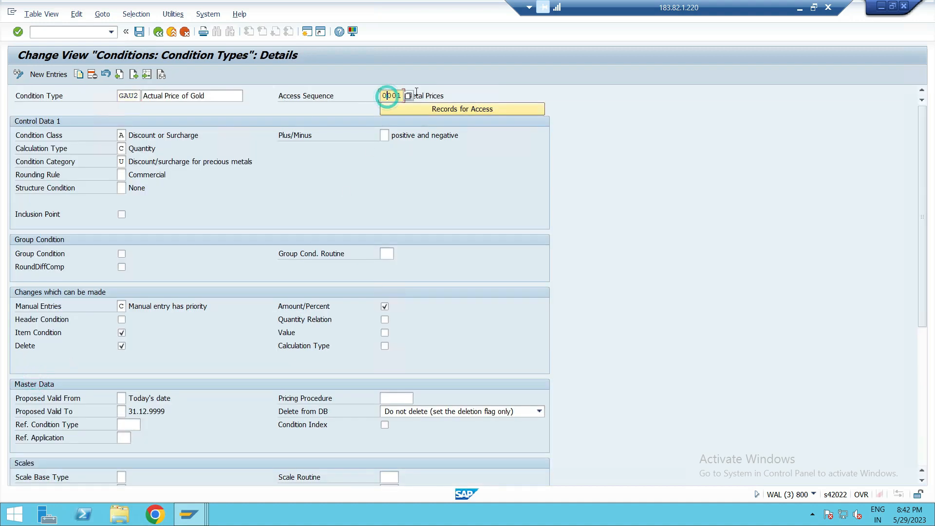
click(408, 96)
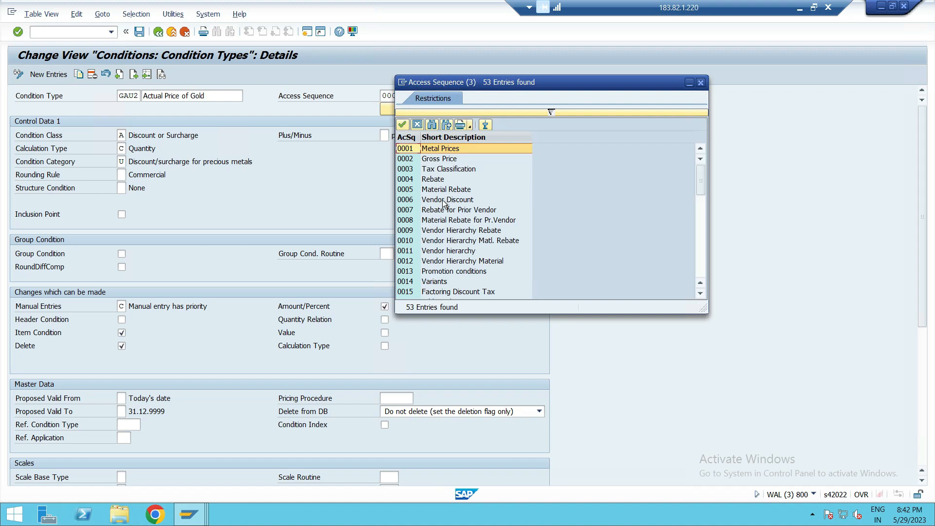
scroll(452, 200, down, 1)
scroll(452, 201, down, 3)
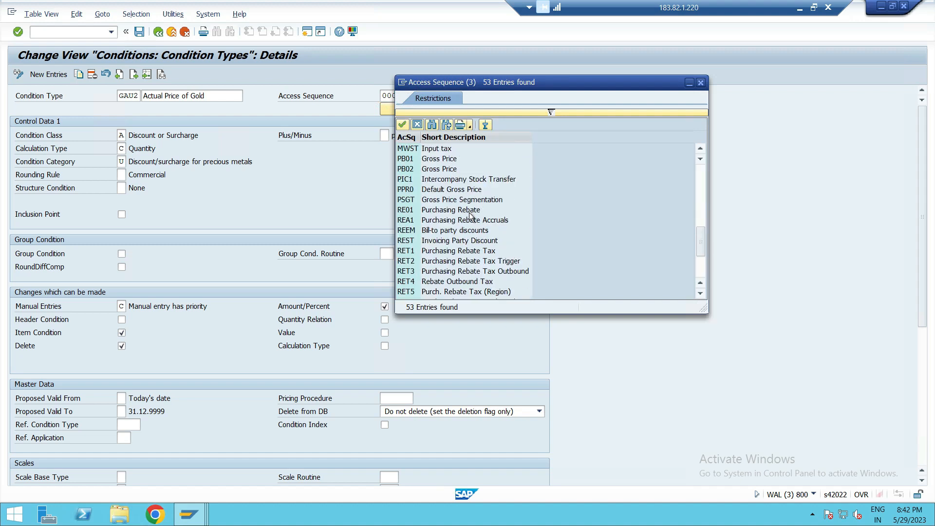
scroll(471, 217, up, 4)
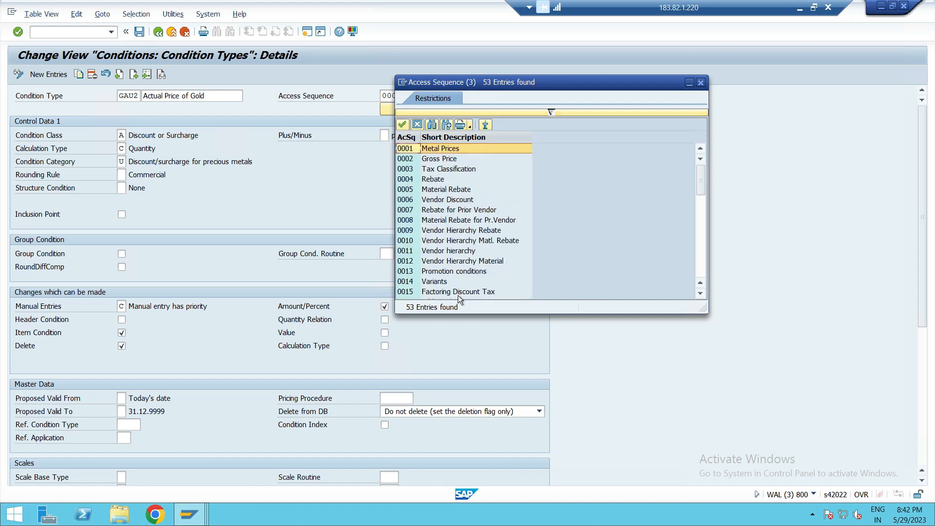
scroll(457, 282, down, 3)
scroll(463, 285, down, 3)
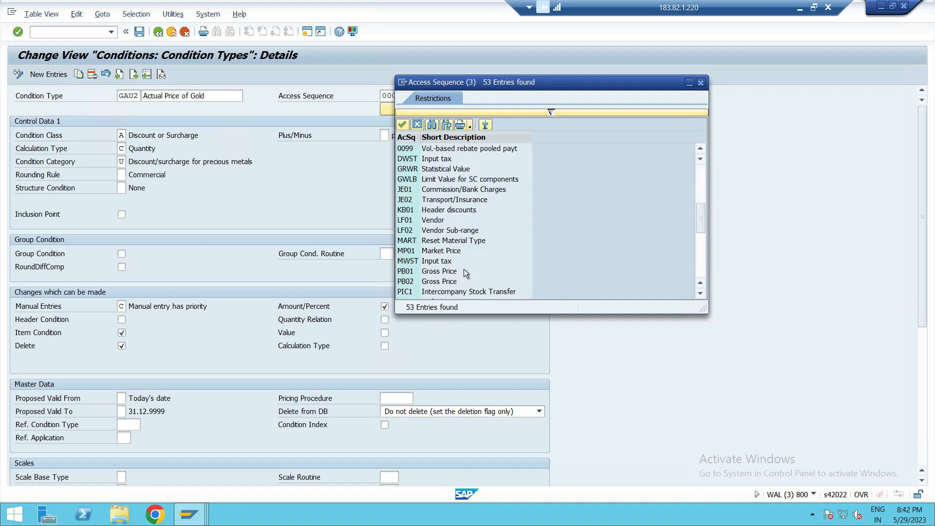
click(701, 82)
click(157, 32)
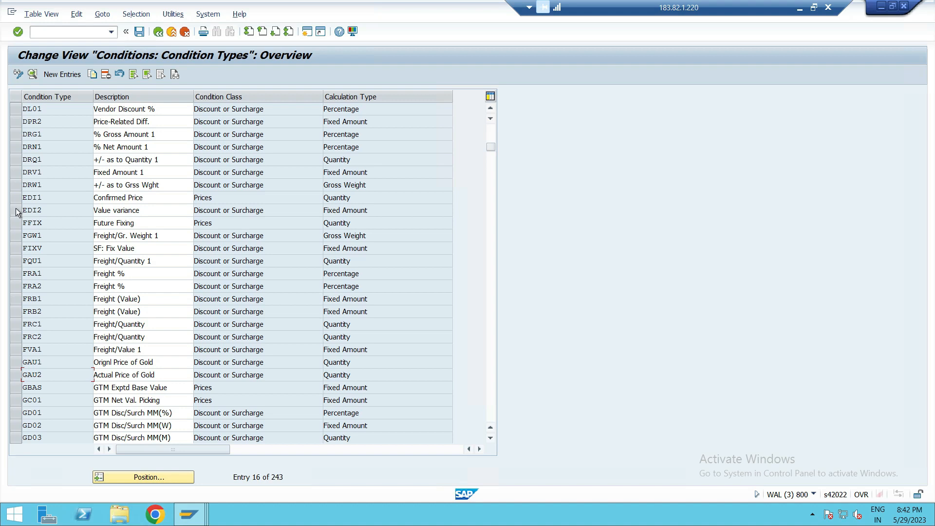
click(156, 32)
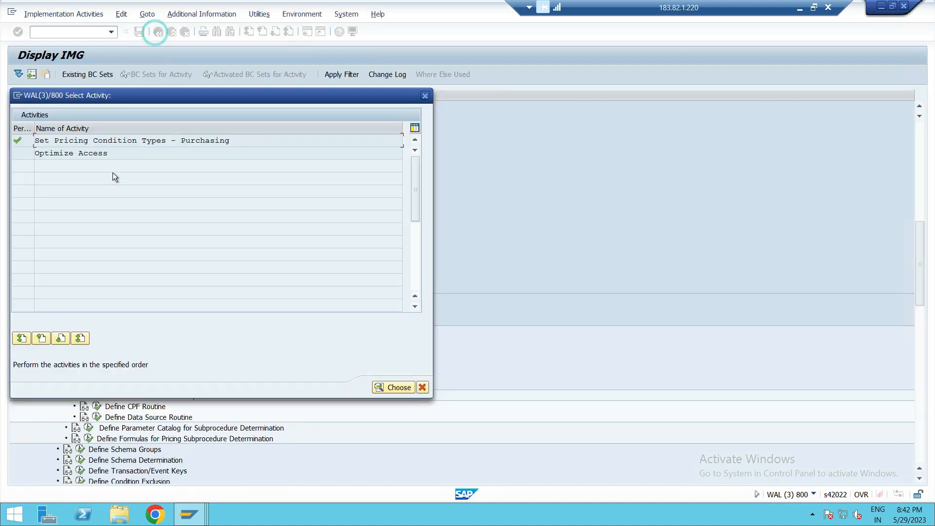
click(423, 97)
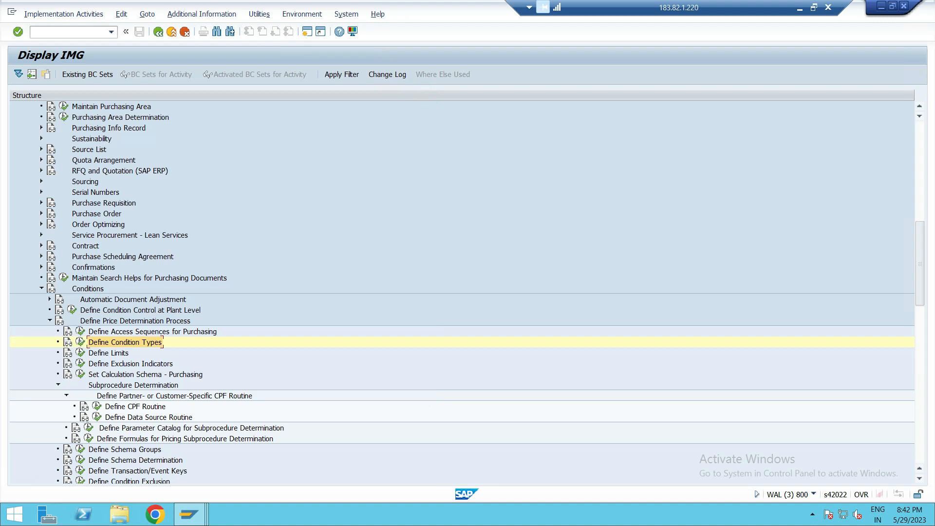
- Open the Set Calculation Schema - Purchasing activity and look through its purchasing schemas
click(108, 364)
click(109, 375)
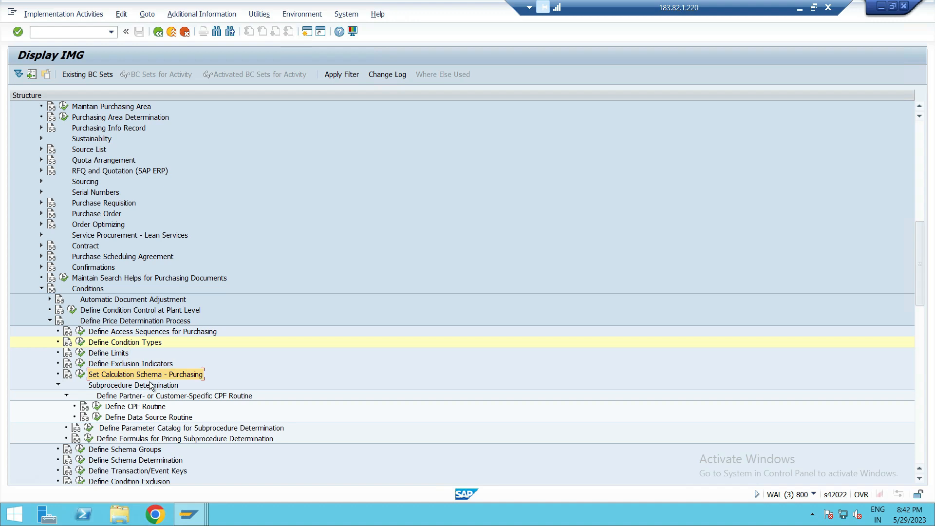
click(80, 374)
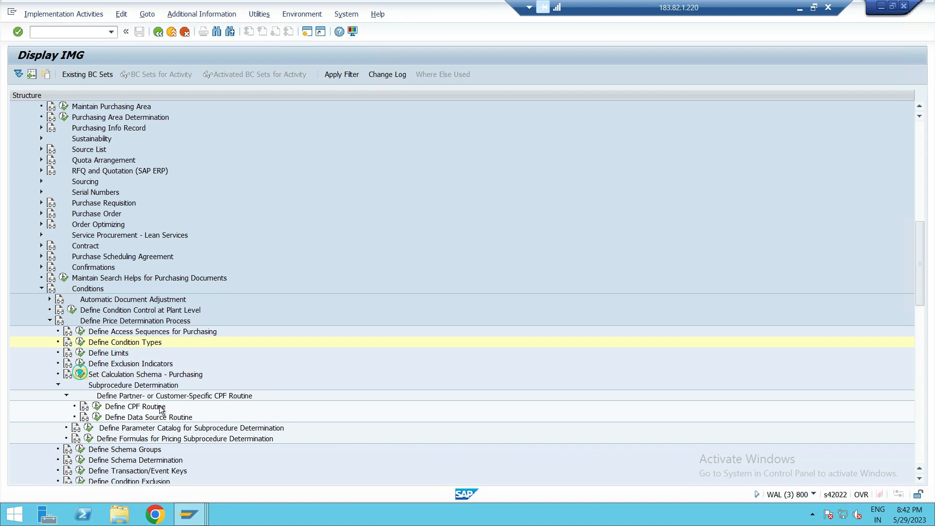
scroll(244, 328, down, 12)
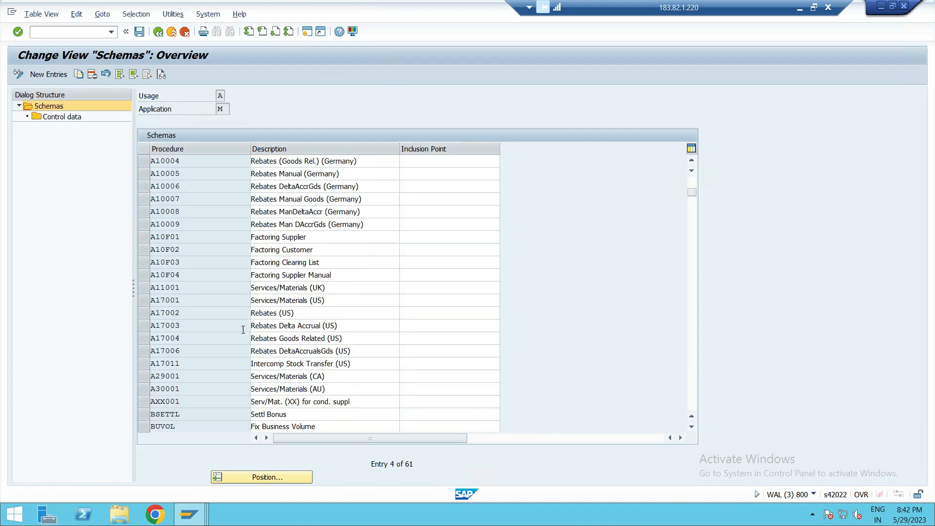
scroll(241, 349, down, 6)
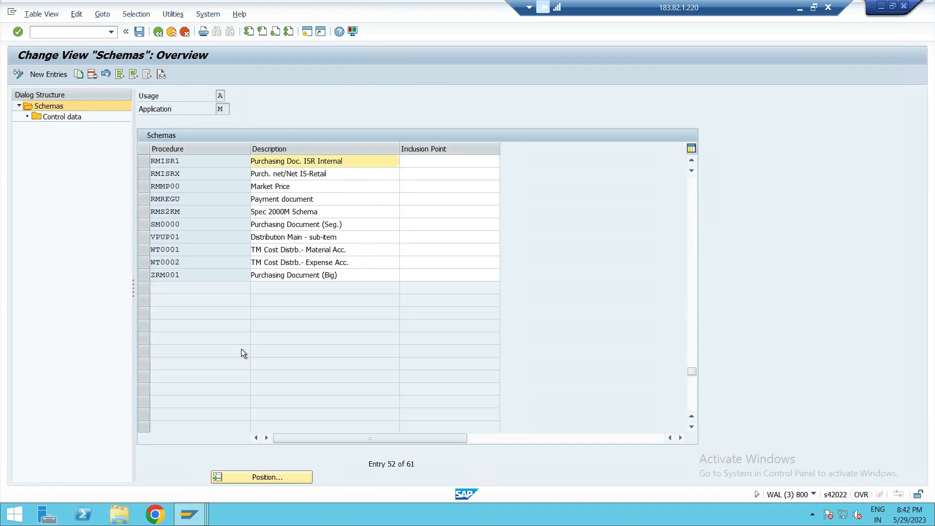
- Select schema ZRM001, examine the condition types in its control data, and return to the schema overview
click(200, 238)
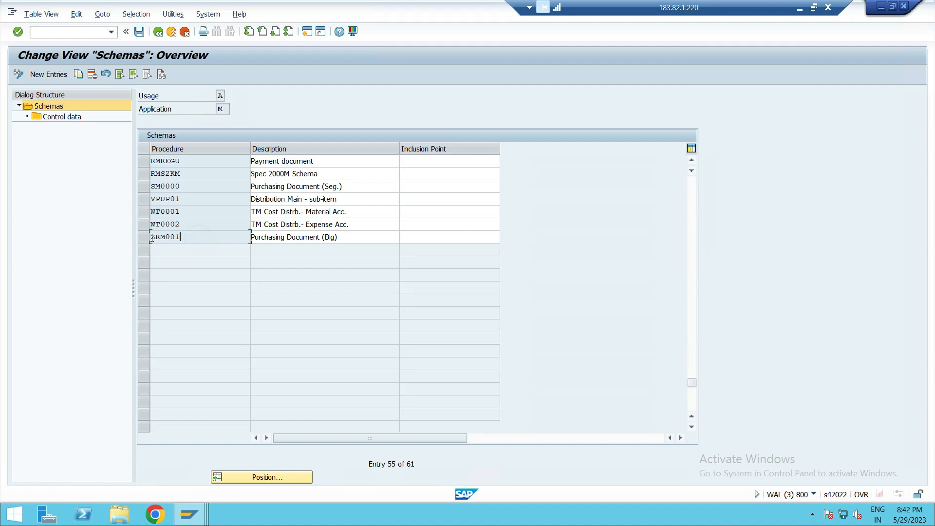
click(144, 237)
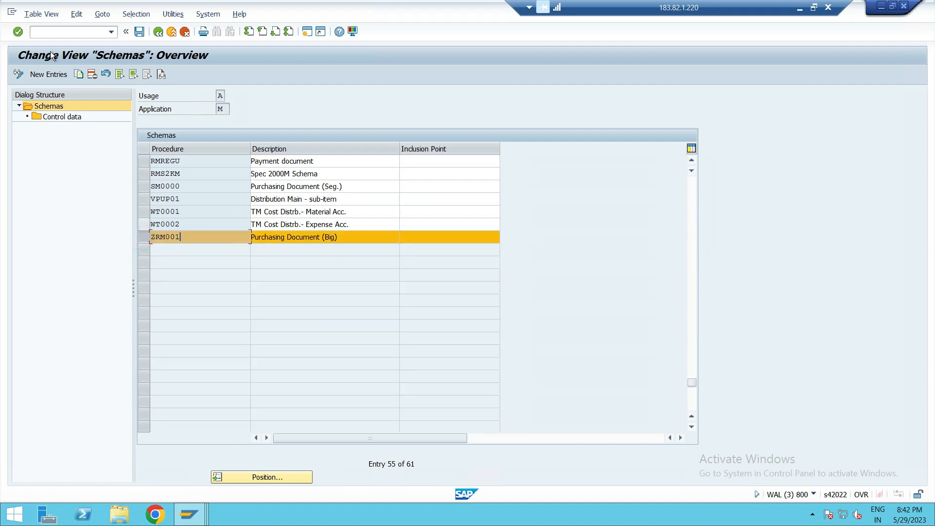
double_click(71, 117)
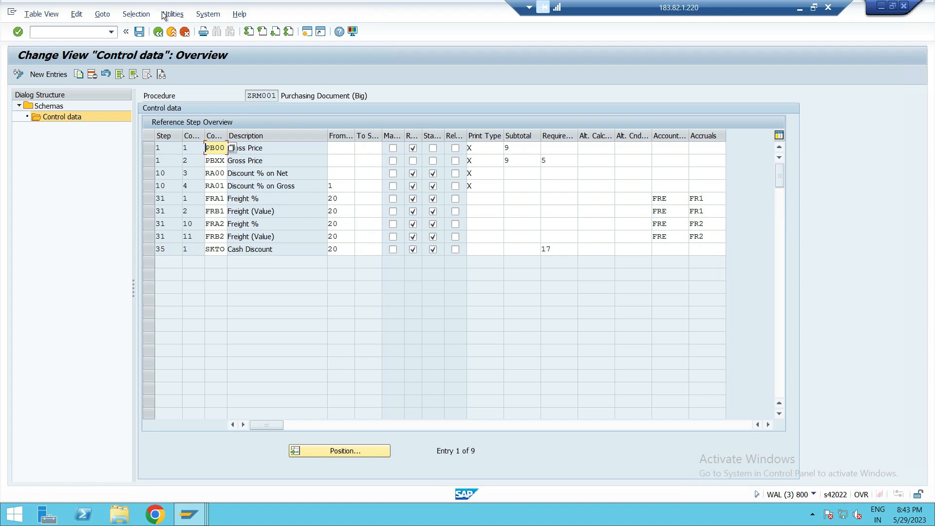
click(158, 33)
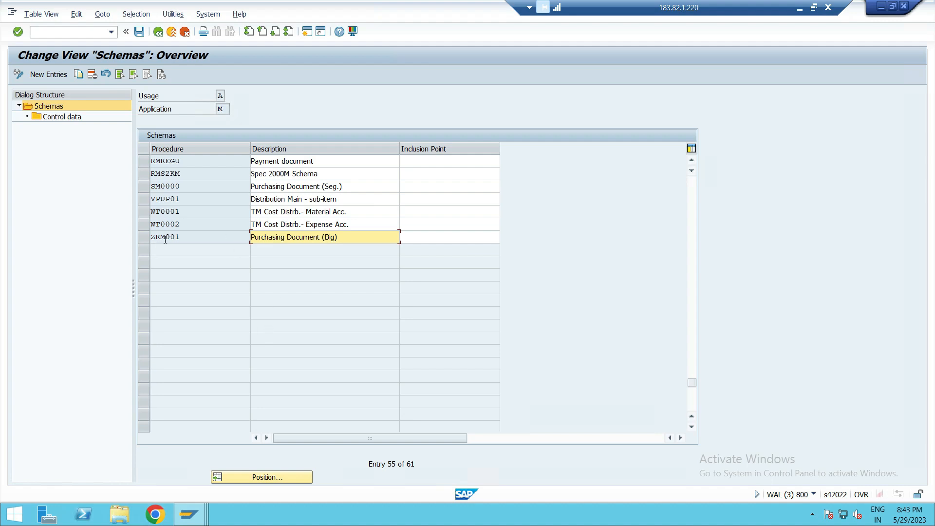
- Check the procedure name and description of ZRM001, review its control data again, and go back to the schemas
double_click(224, 233)
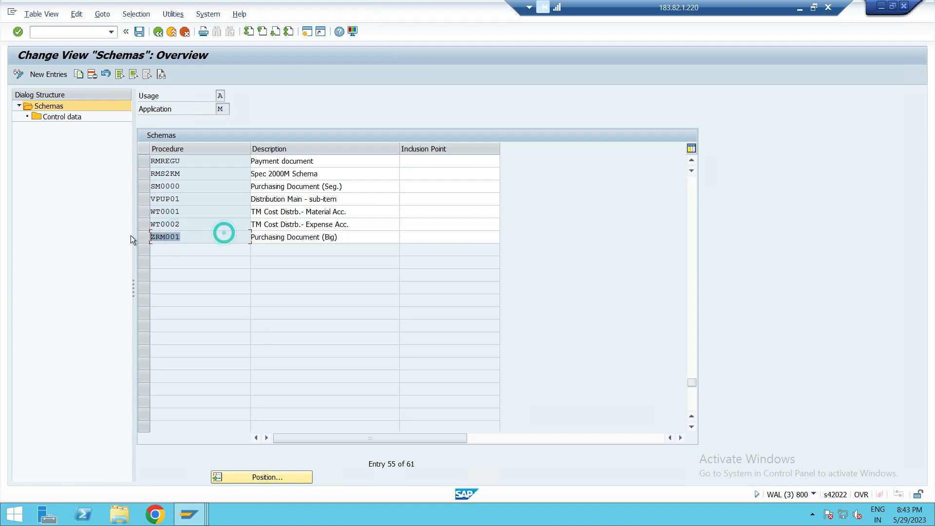
click(347, 239)
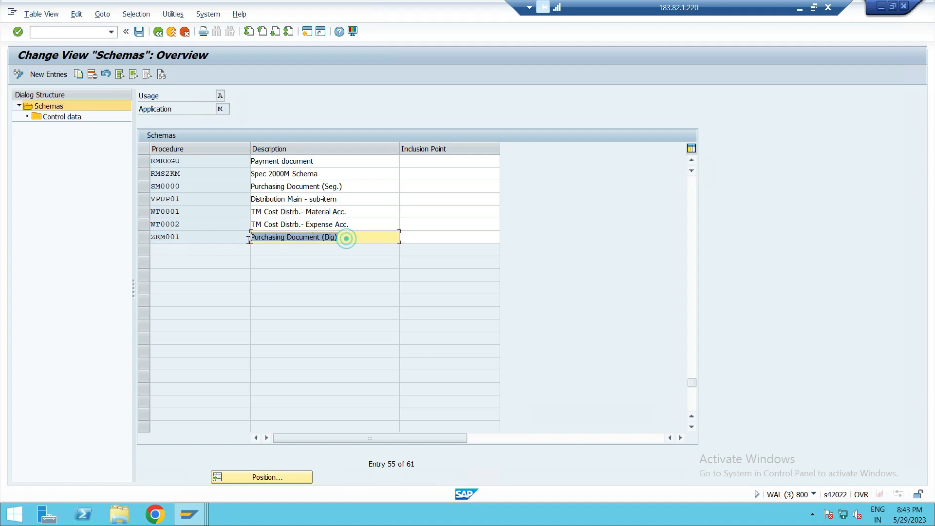
click(143, 237)
double_click(73, 117)
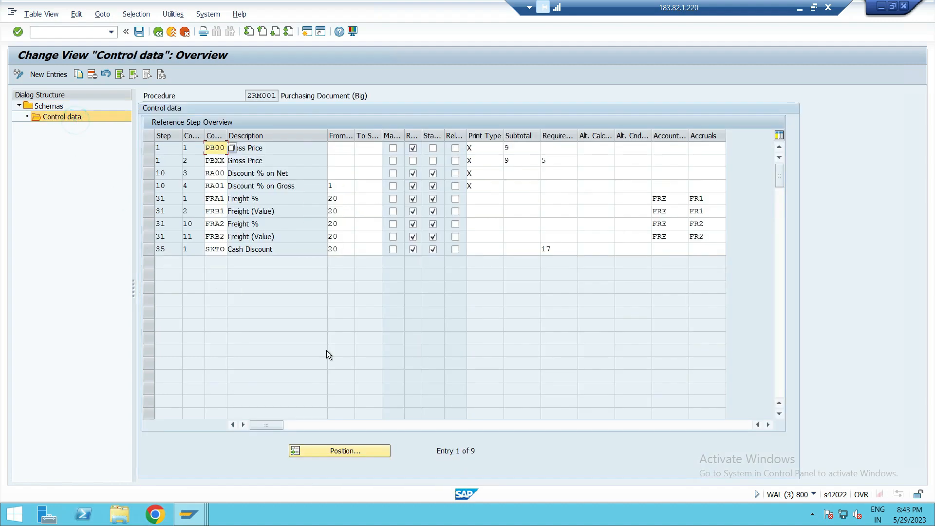
click(161, 33)
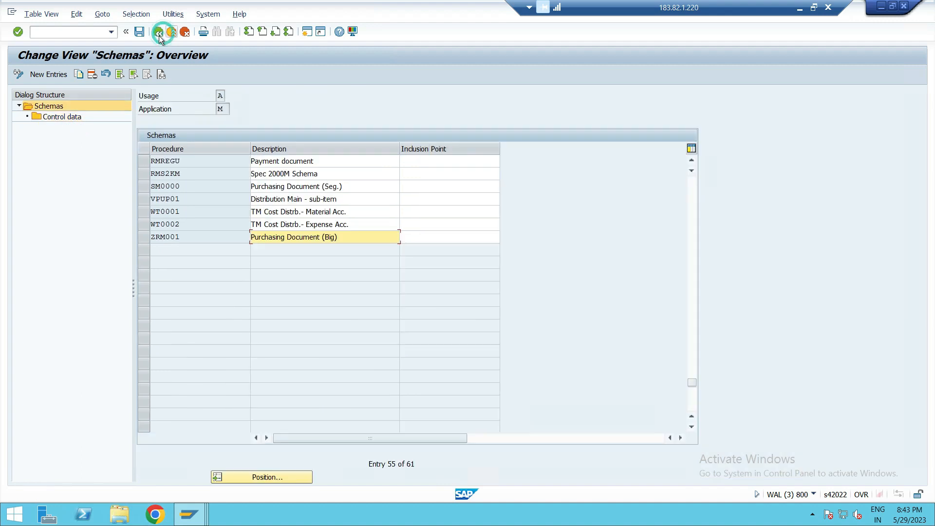
- Return to the implementation guide and look through the remaining activities under Define Price Determination Process
click(159, 34)
scroll(117, 329, down, 1)
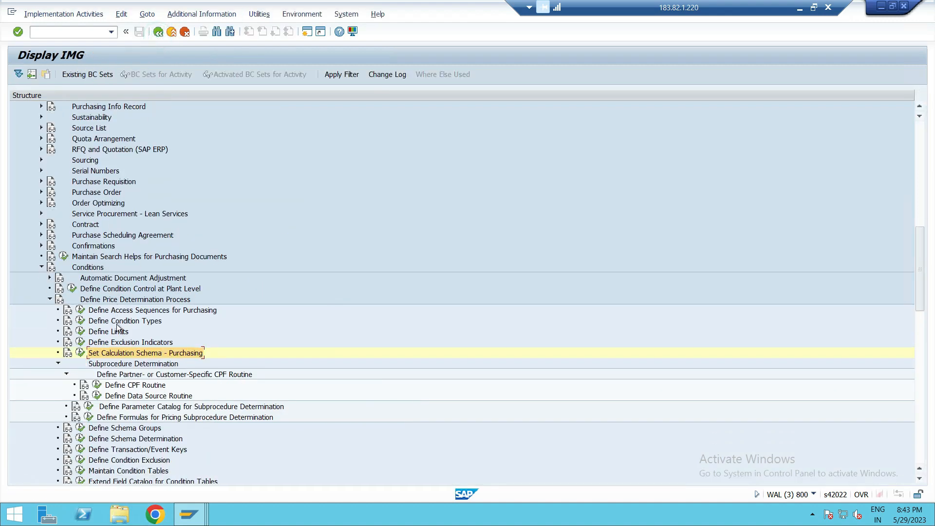
scroll(127, 360, down, 2)
scroll(108, 394, down, 1)
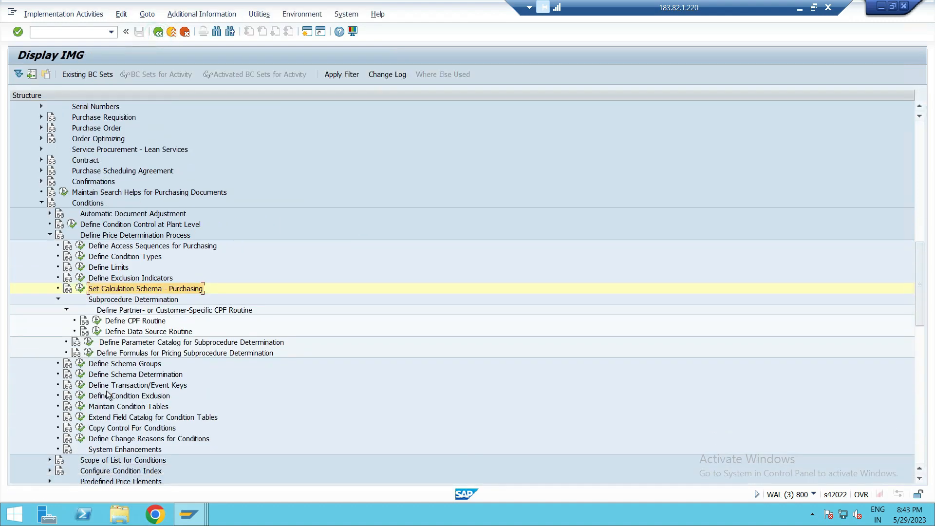
scroll(108, 395, down, 1)
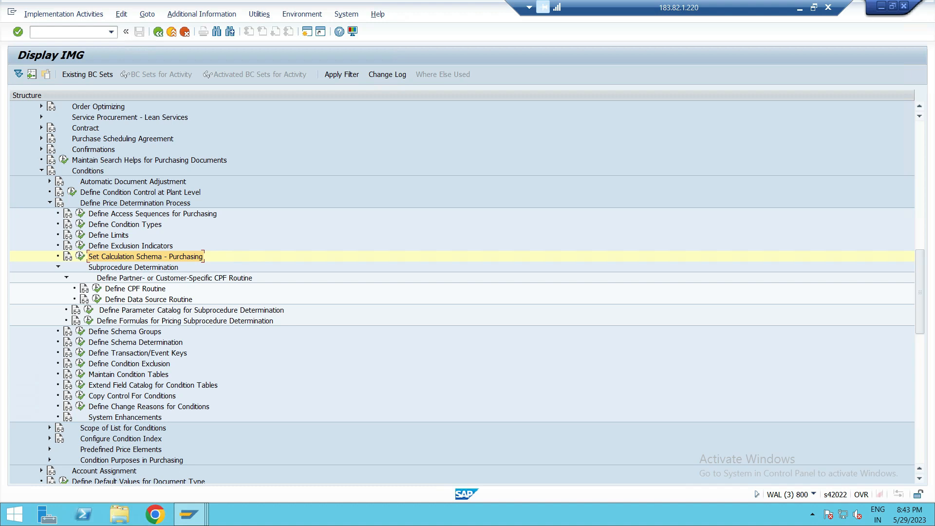
- Start a standard purchase order with transaction ME21N in a new session and enter the number of supplier LOCKHEED MARTIN PVT.LTD
click(306, 32)
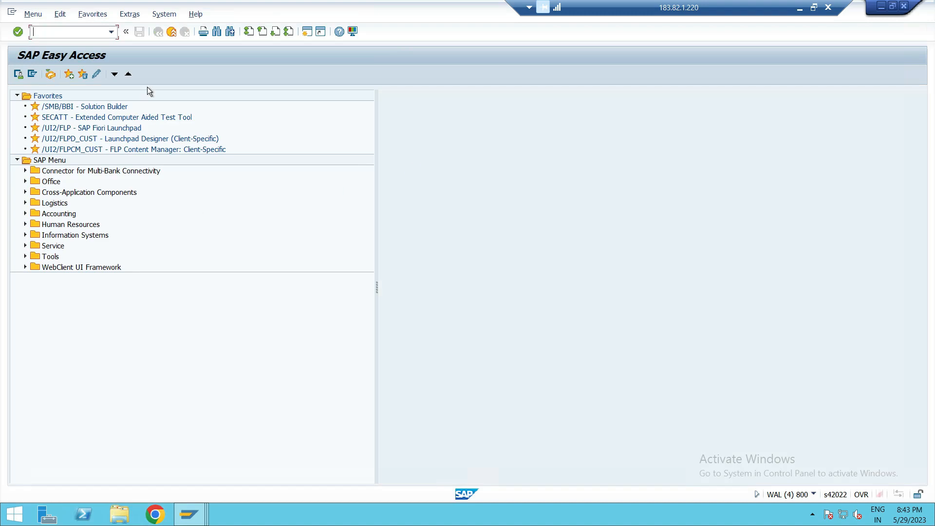
text(me21n)
key(Return)
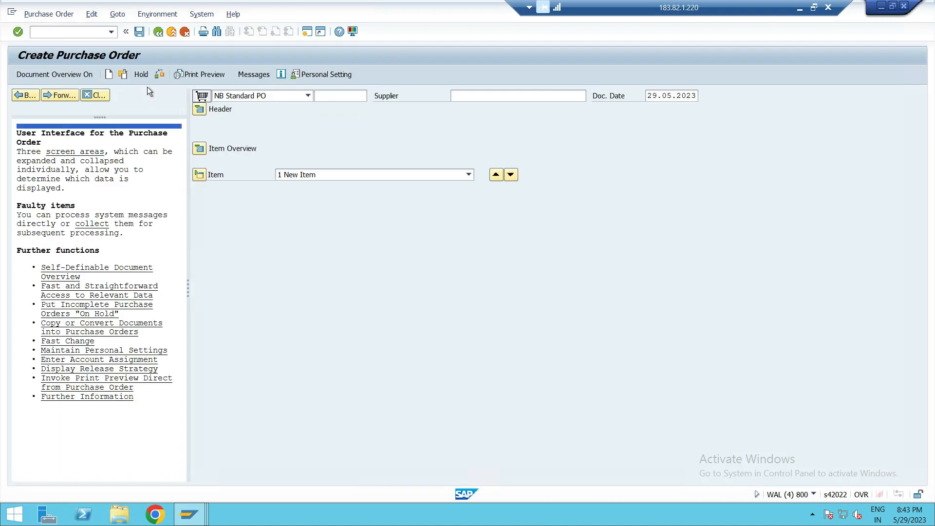
click(534, 96)
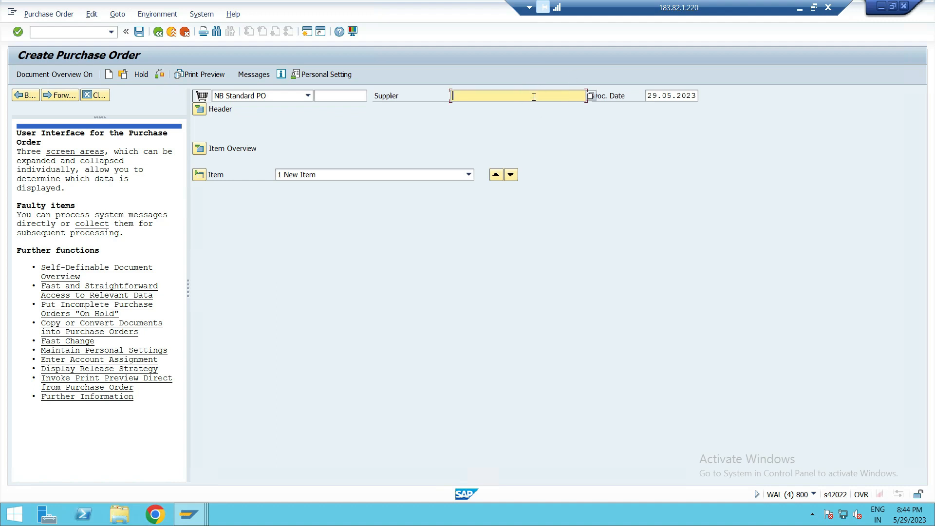
text(10001506)
key(Return)
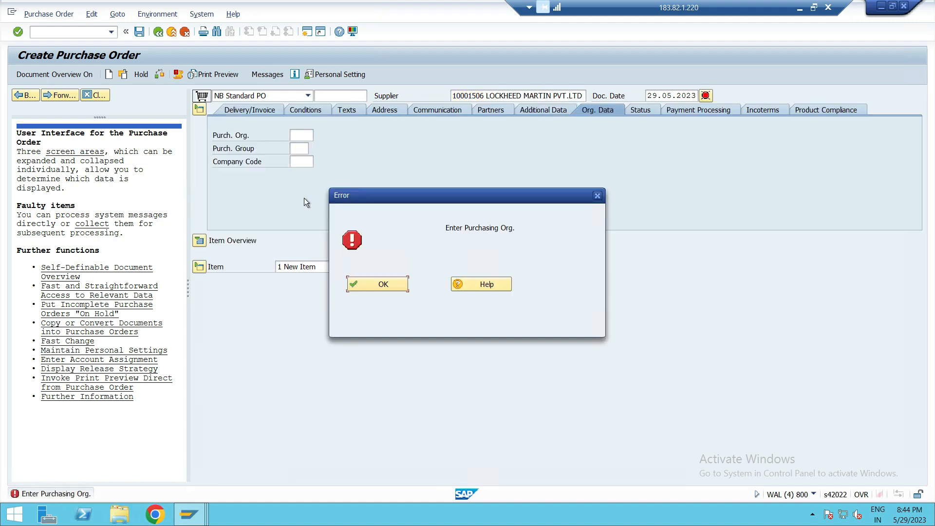
click(376, 284)
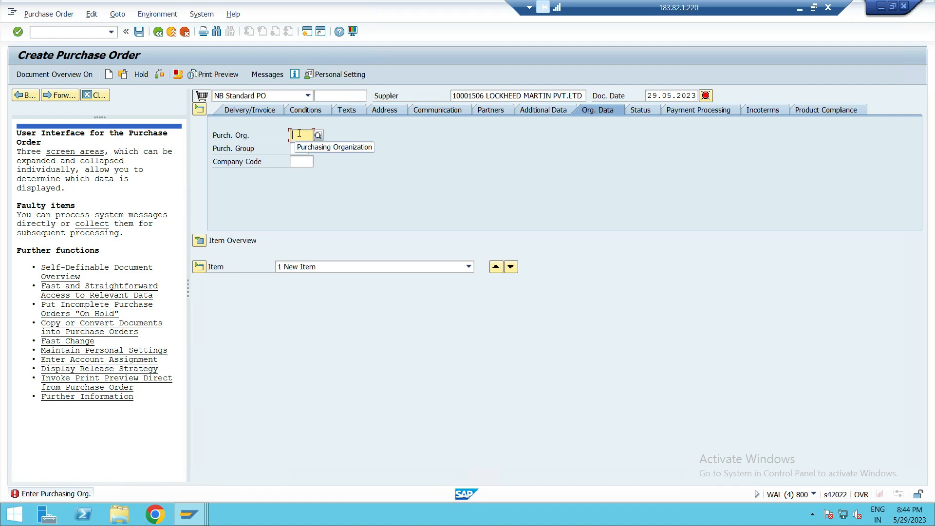
- Set the purchase order's purchasing organization to HYD1
text(hyd)
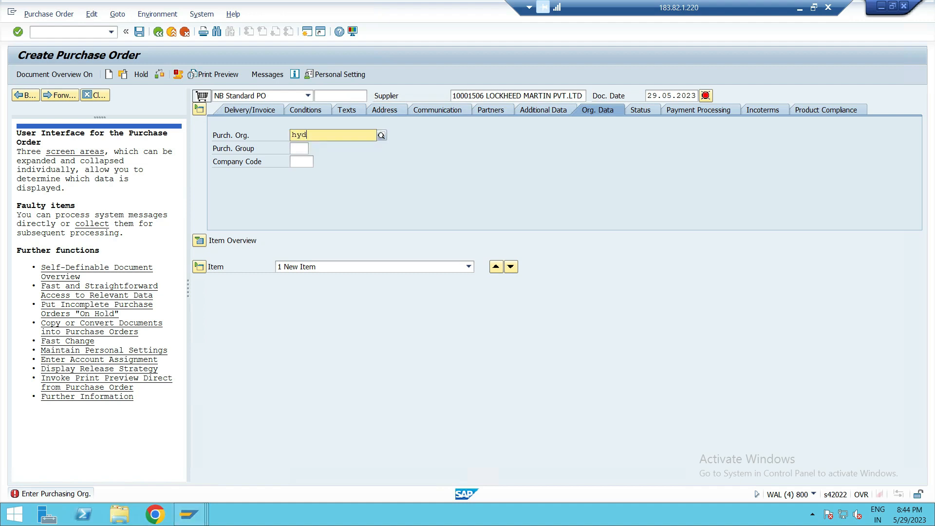
text(1)
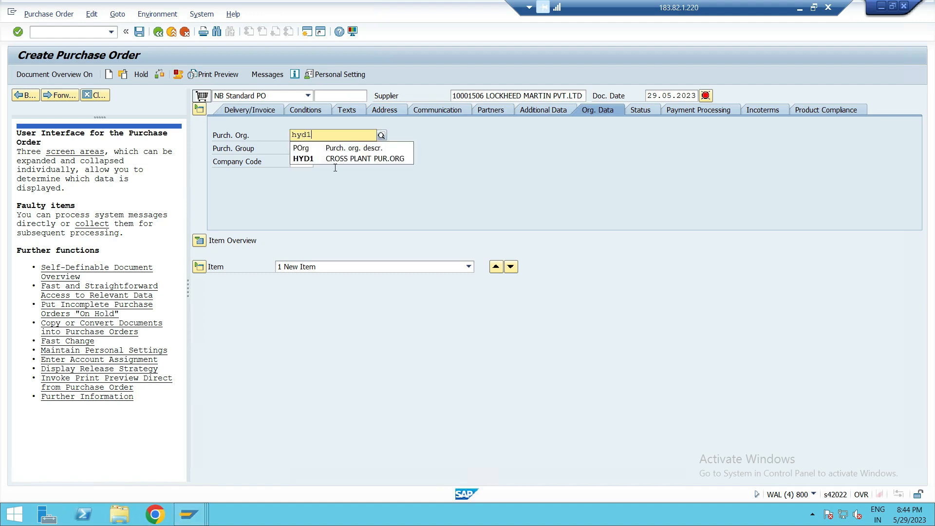
click(338, 157)
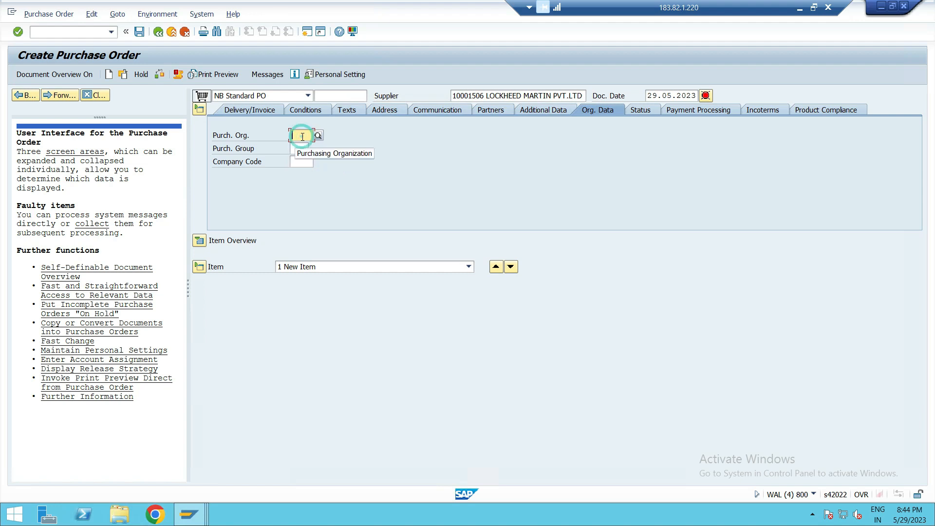
text(hy)
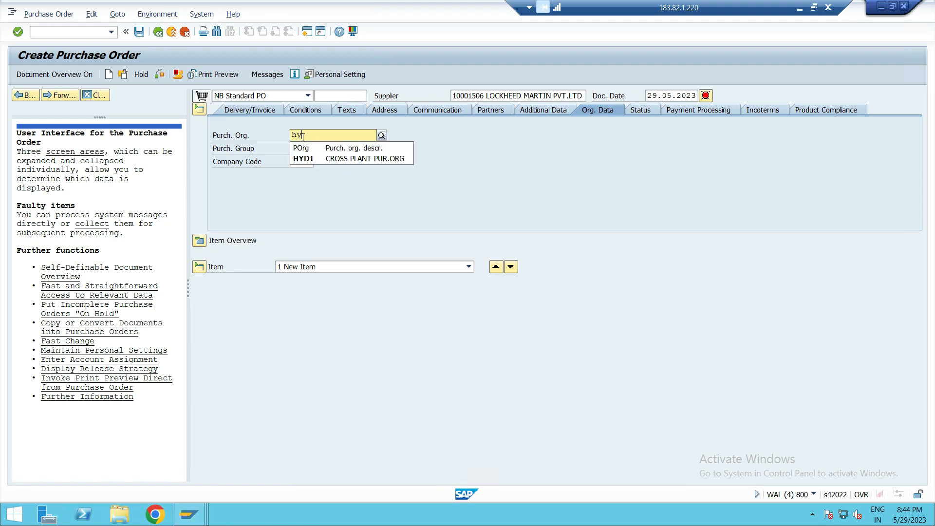
click(322, 159)
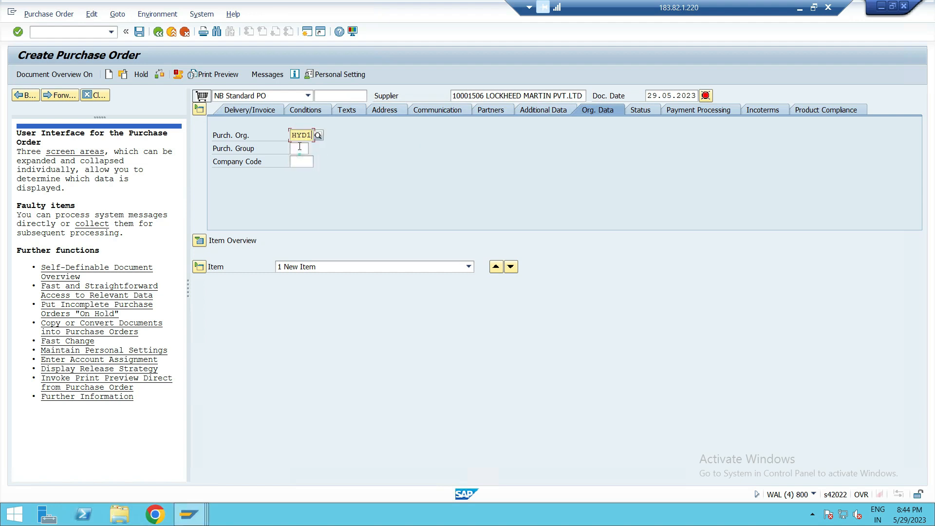
- Set the purchasing group to 001 and the company code to 1043, and accept the organizational data
click(299, 148)
text(001)
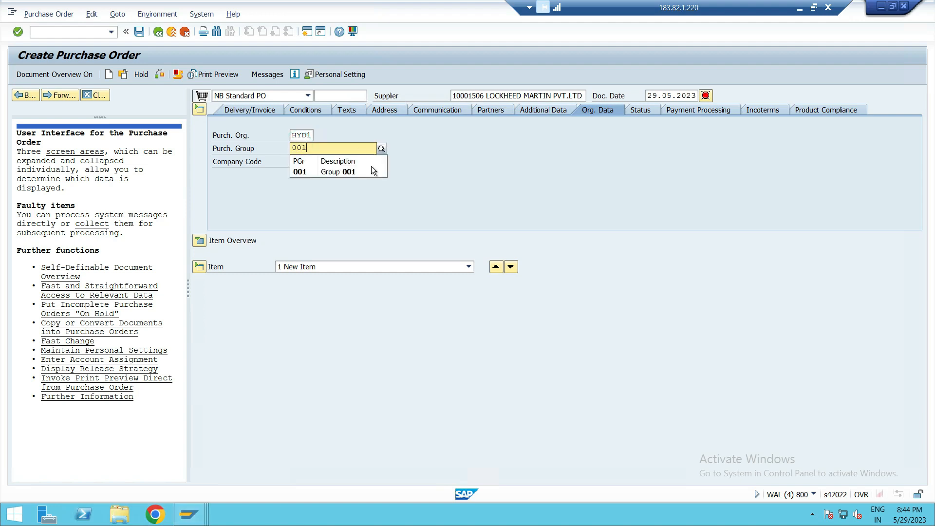
click(333, 169)
click(300, 162)
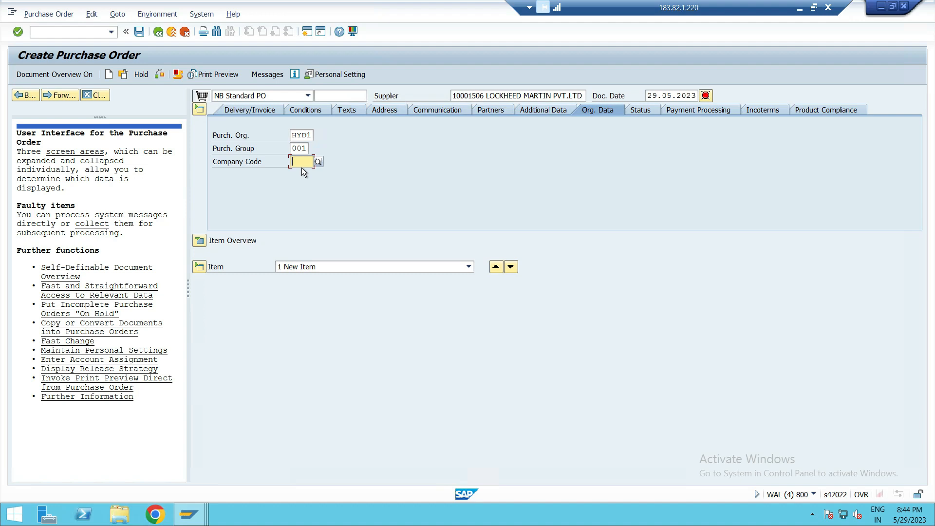
text(1043)
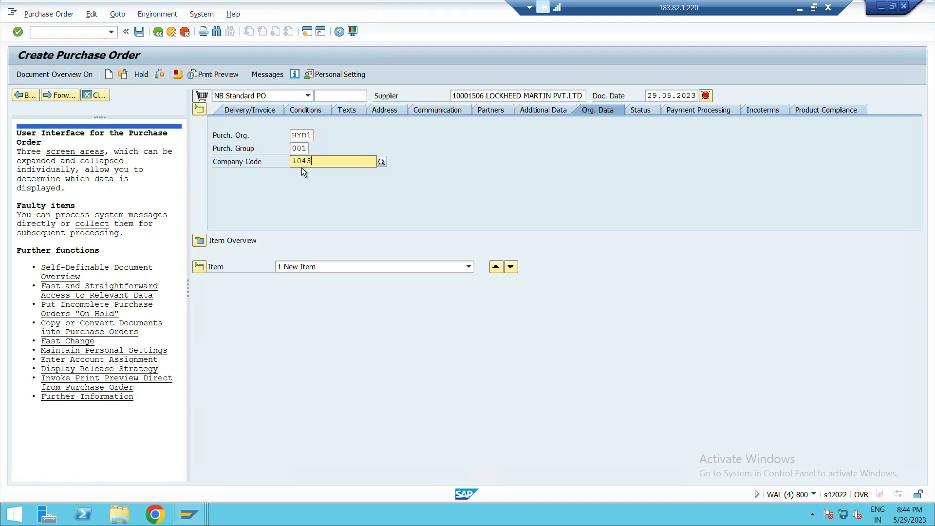
key(Return)
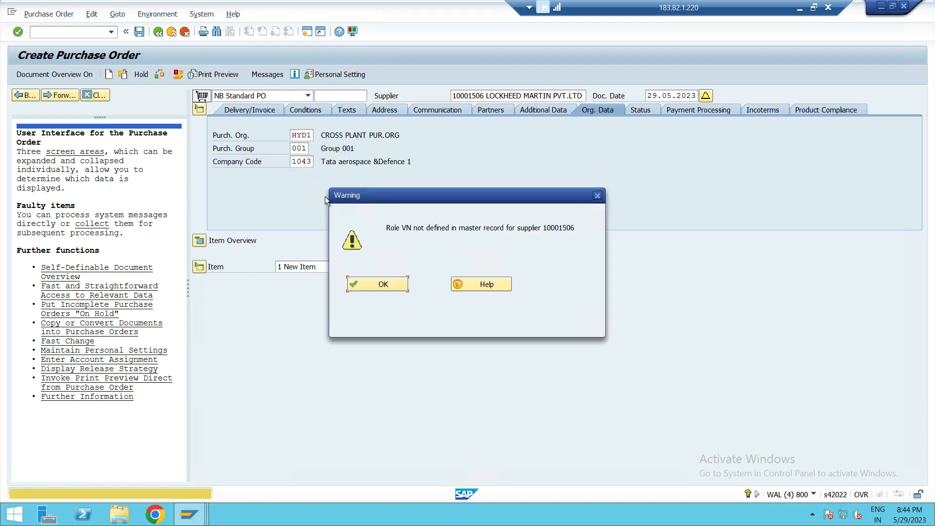
click(373, 286)
- Expand the item overview and add an item for material 1000 with quantity 1 and net price 100
click(200, 240)
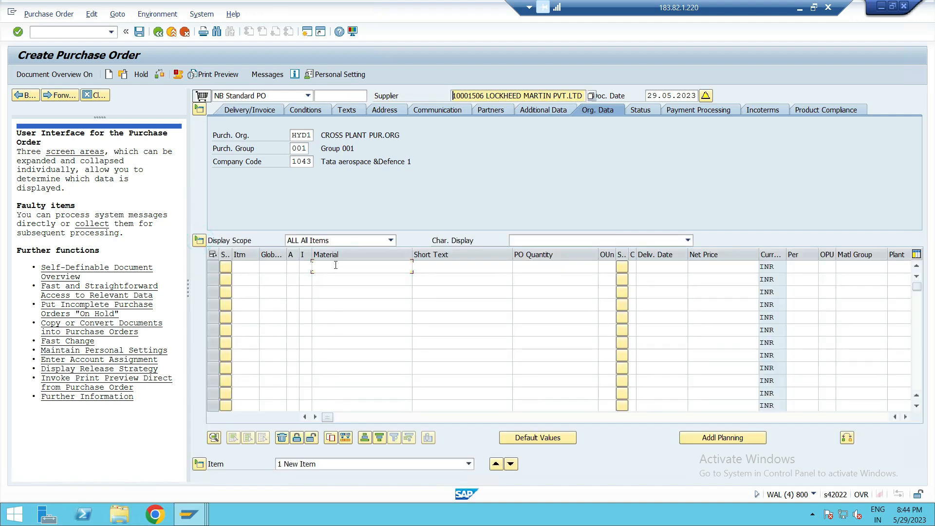
click(334, 267)
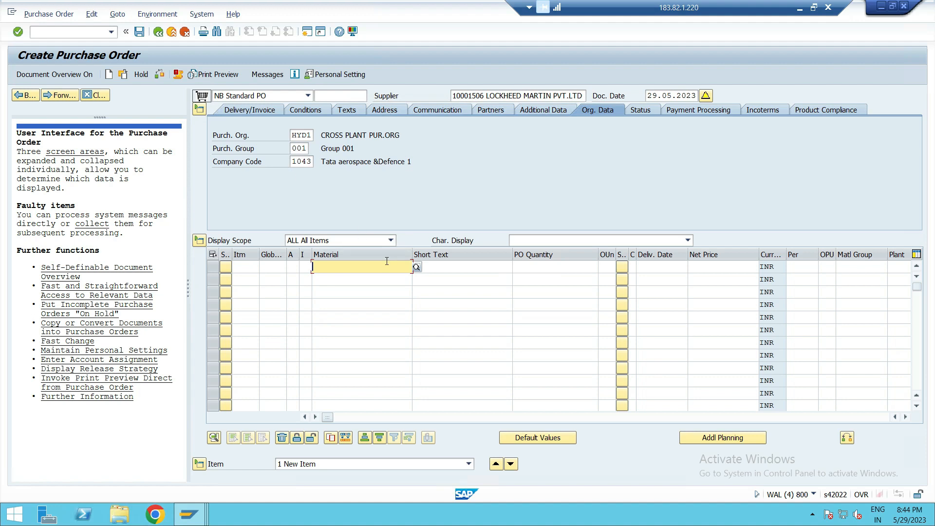
text(1000)
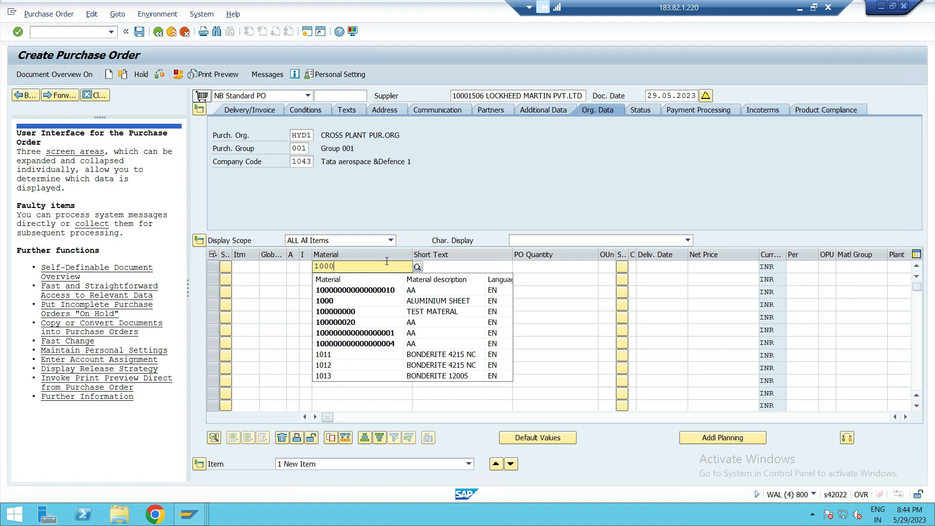
click(428, 301)
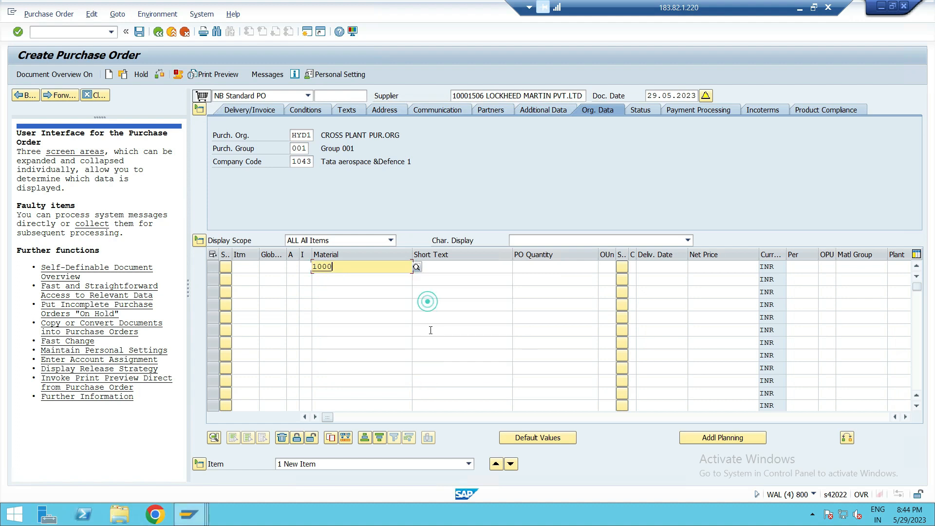
click(549, 269)
text(1)
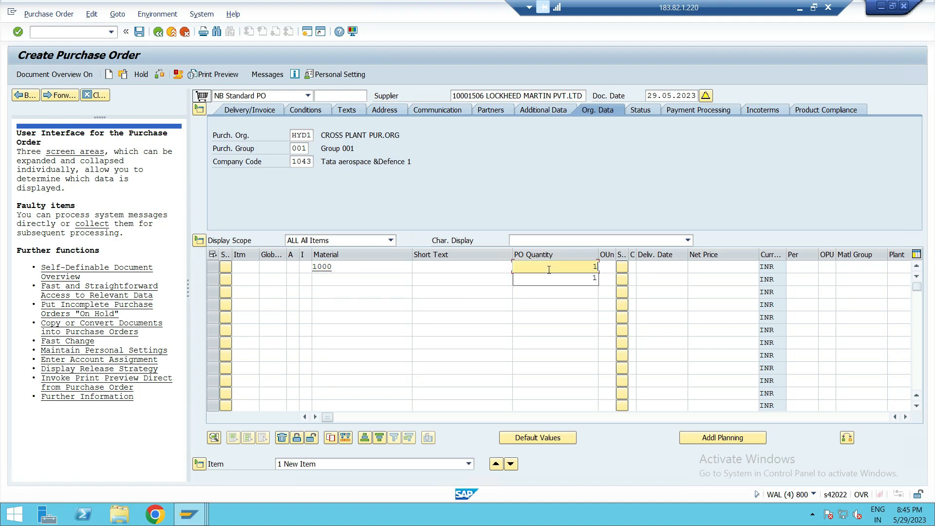
click(714, 266)
text(100)
key(Return)
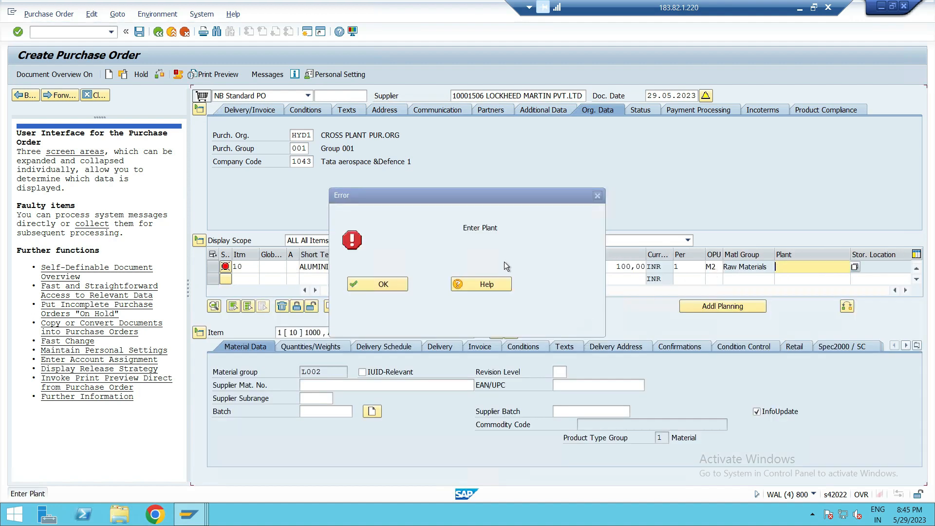
click(367, 283)
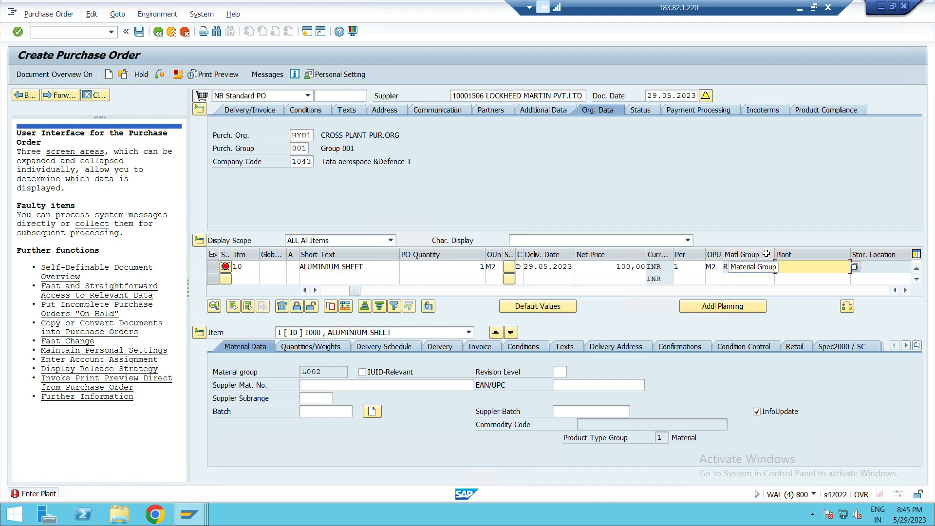
- Assign plant TASL to the aluminium sheet item
text(tas)
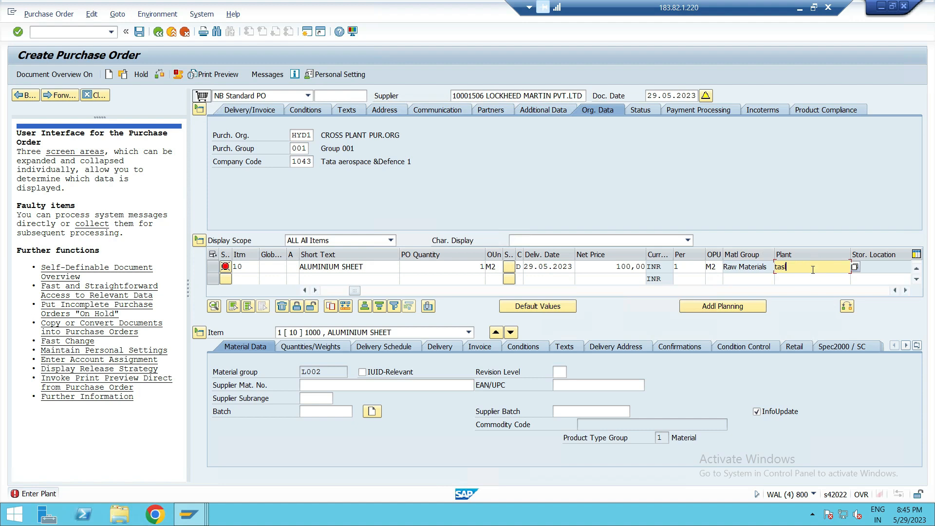
key(Return)
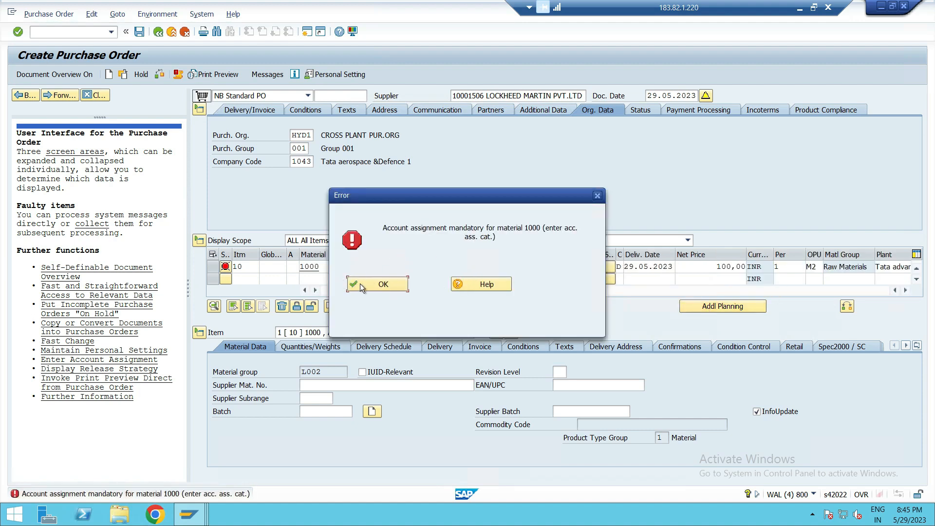
click(376, 284)
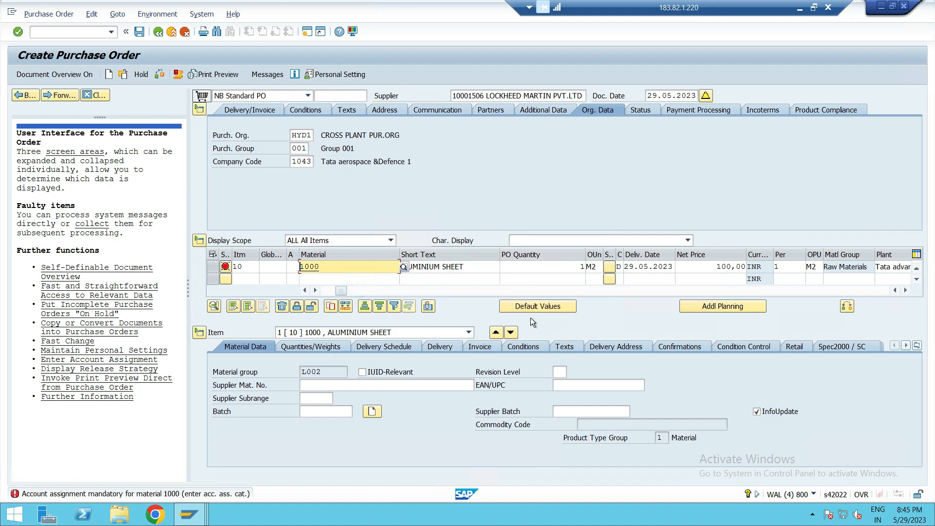
- Acknowledge the supplier role and plant origin warnings and display the pricing conditions of item 10
click(306, 344)
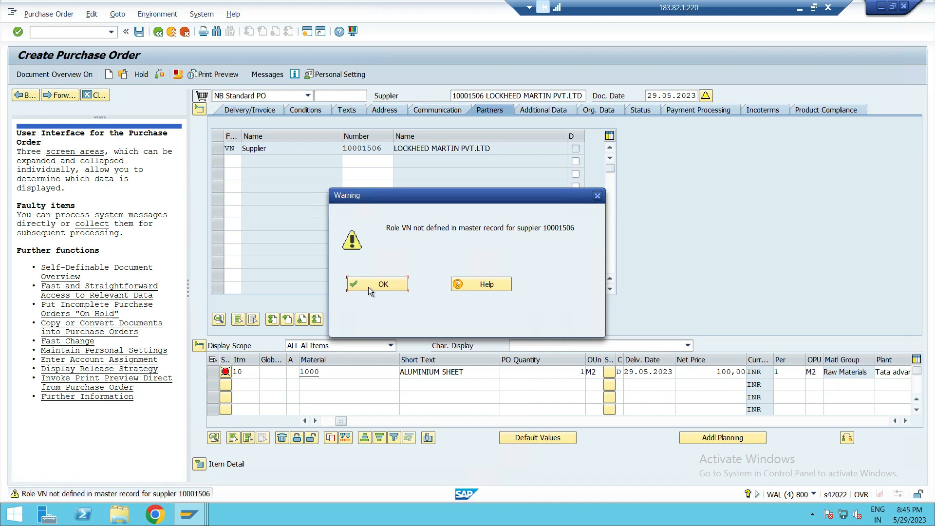
click(368, 286)
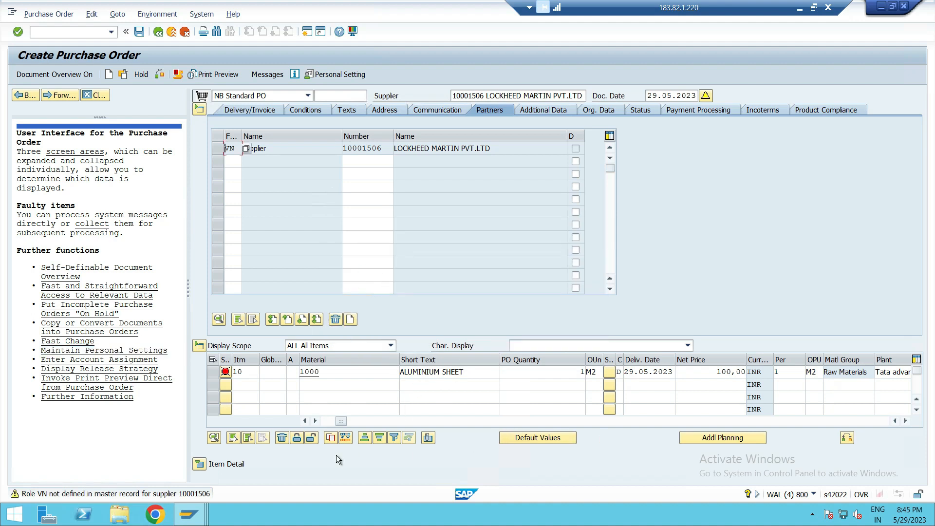
key(Return)
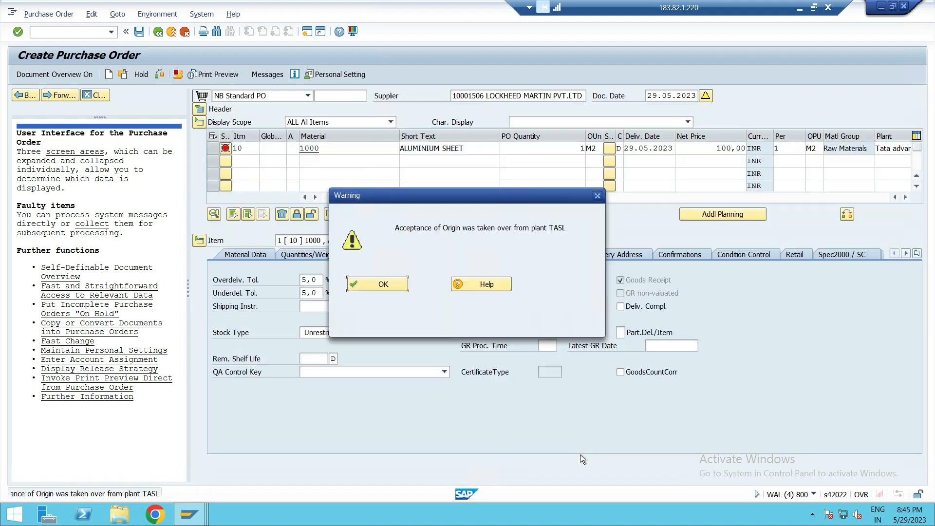
click(374, 281)
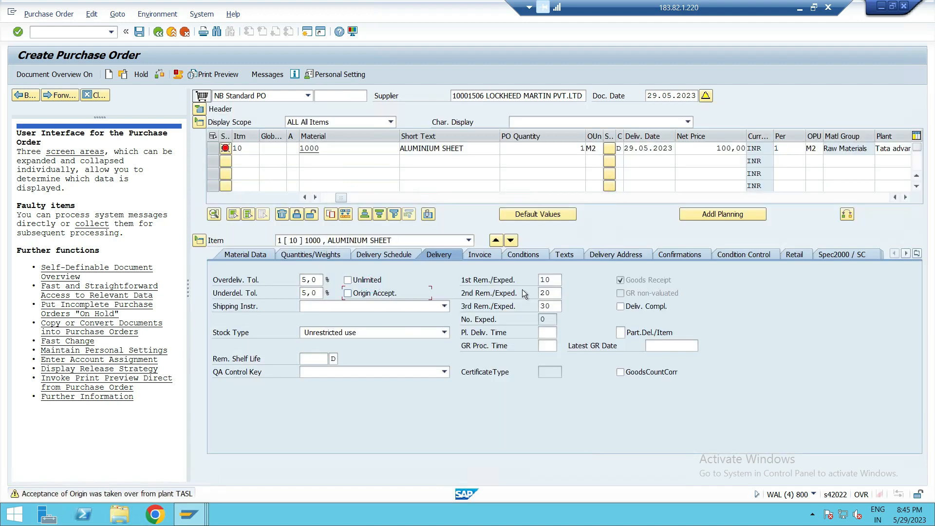
click(522, 254)
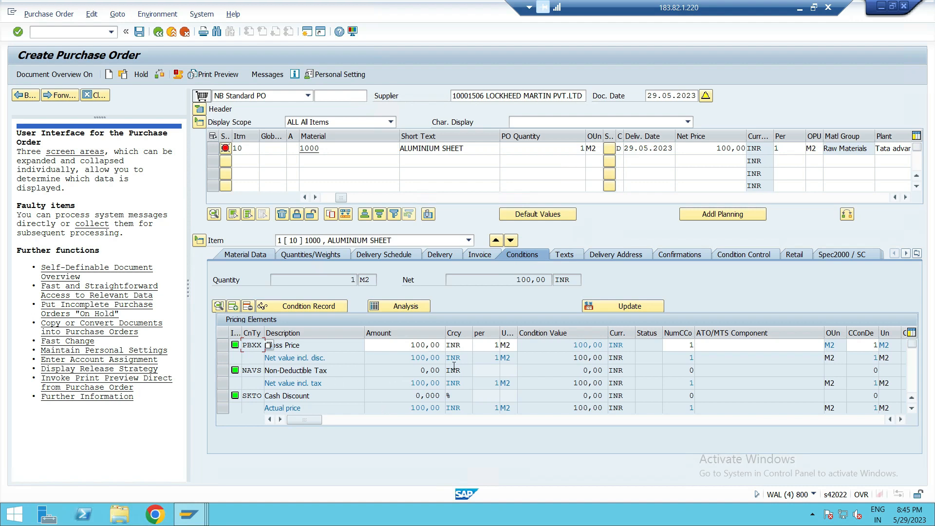
- Close the help text and examine item 10's gross price PBXX, non-deductible tax NAVS and cash discount SKTO conditions, acknowledging the delivery date warnings
click(96, 95)
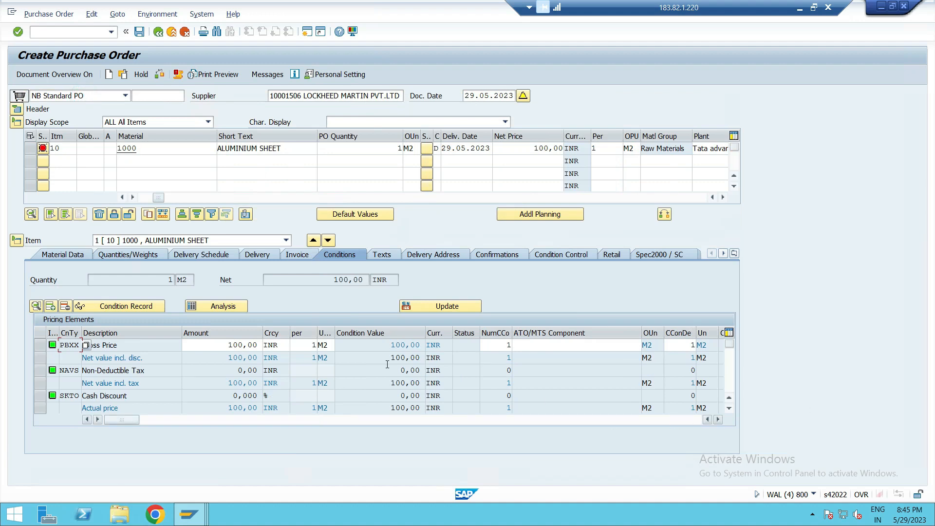
click(39, 344)
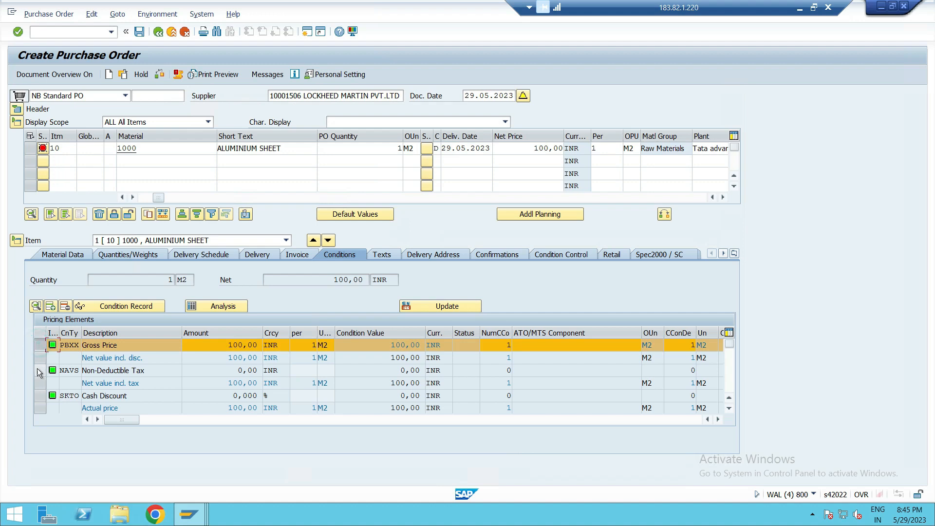
click(39, 370)
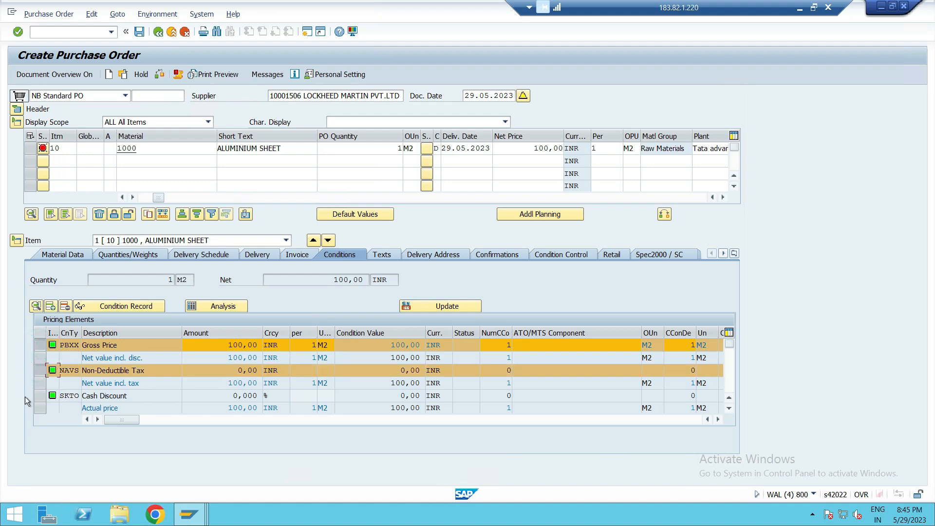
click(38, 397)
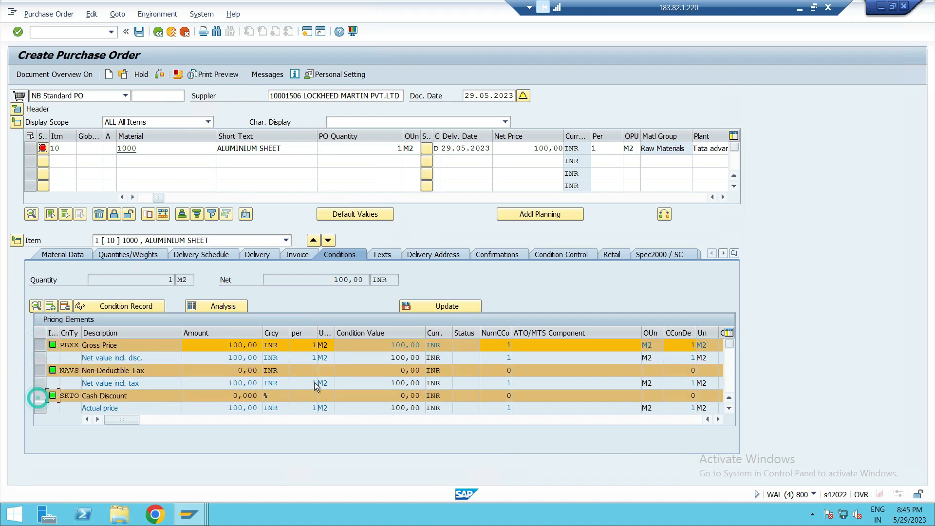
scroll(180, 393, down, 1)
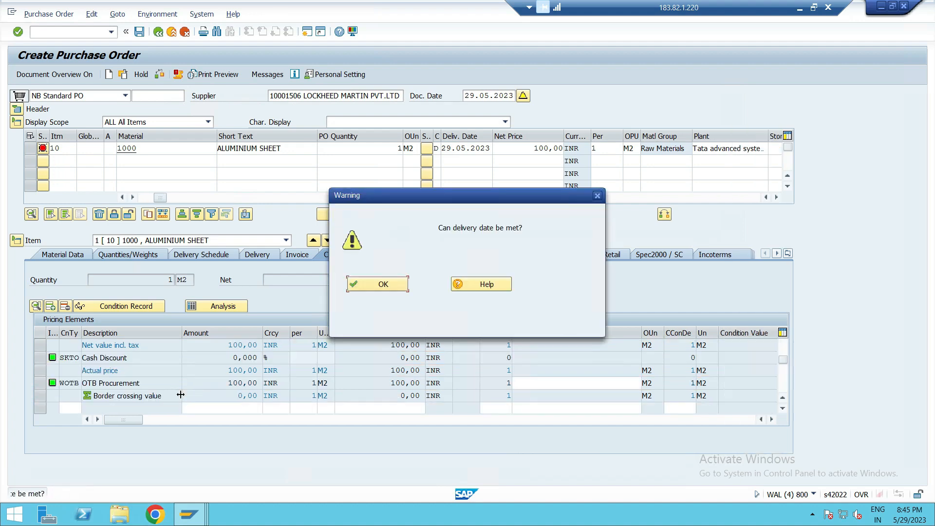
click(378, 284)
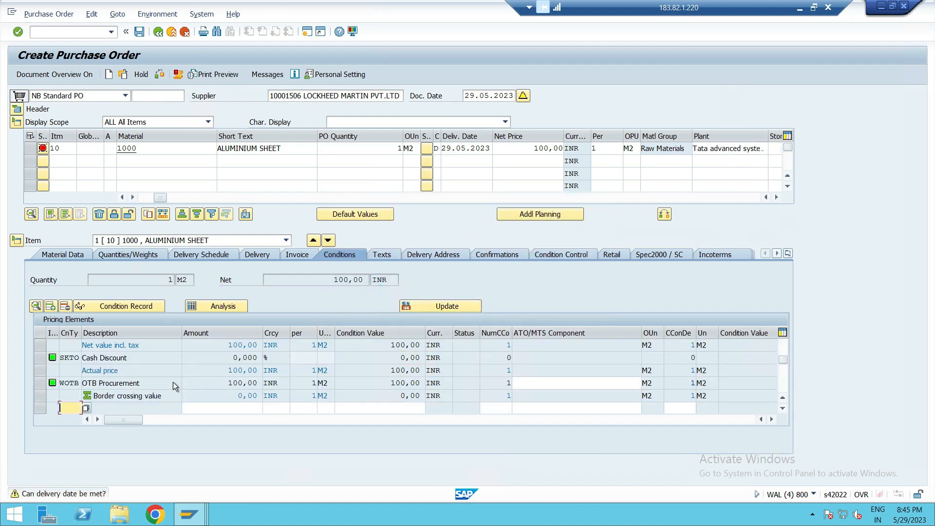
scroll(174, 382, up, 1)
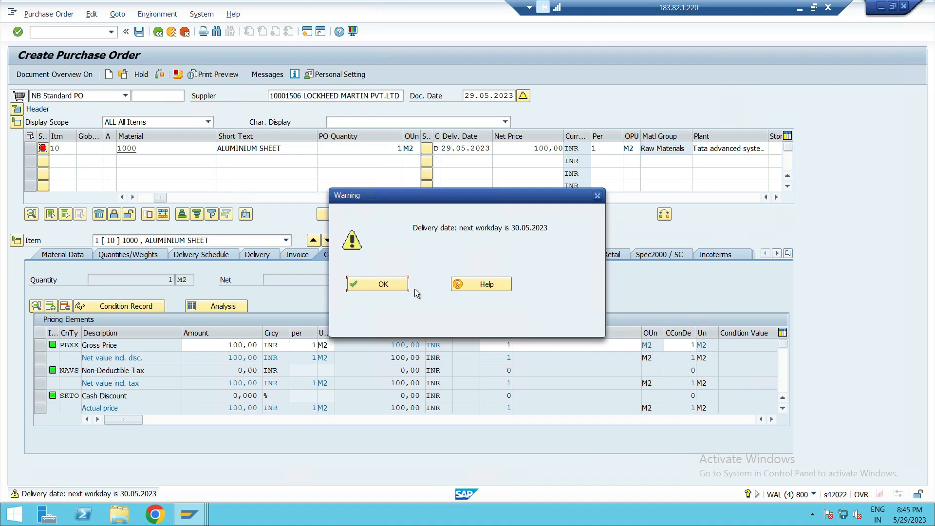
click(355, 284)
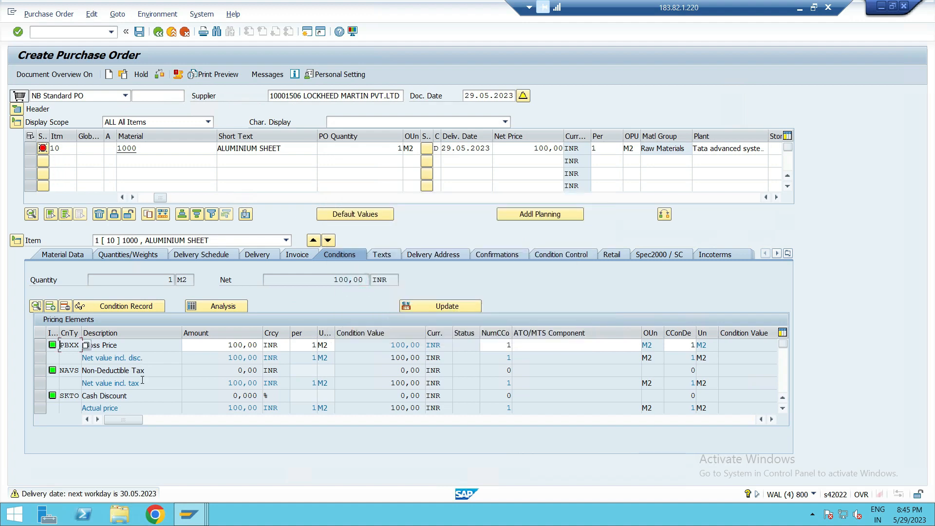
click(189, 514)
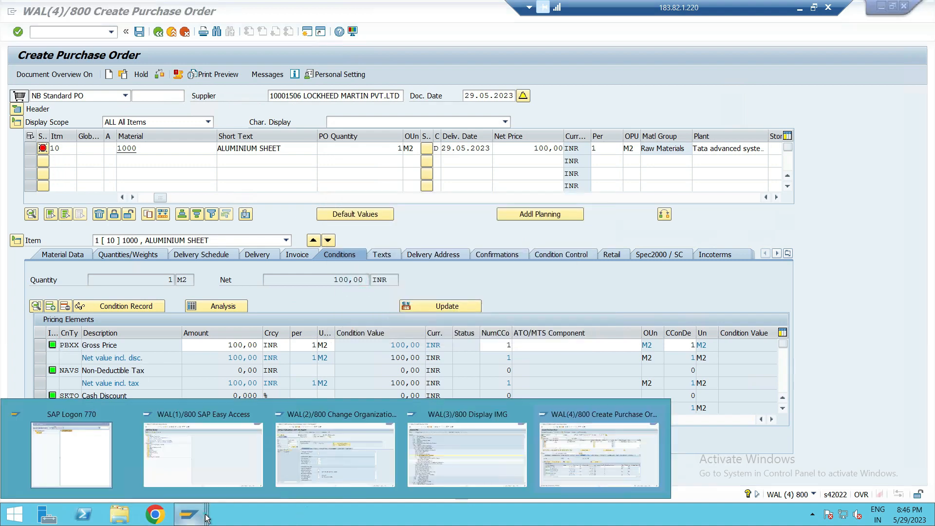
click(589, 448)
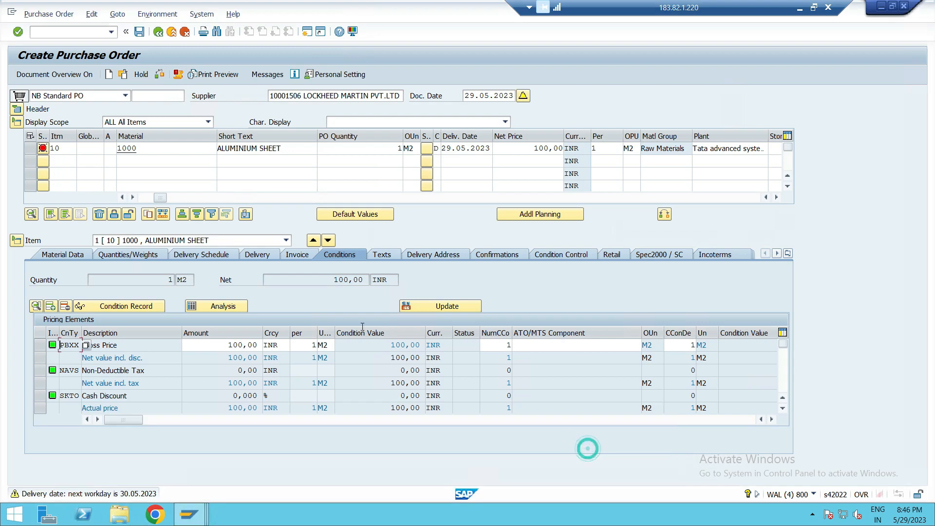
click(189, 514)
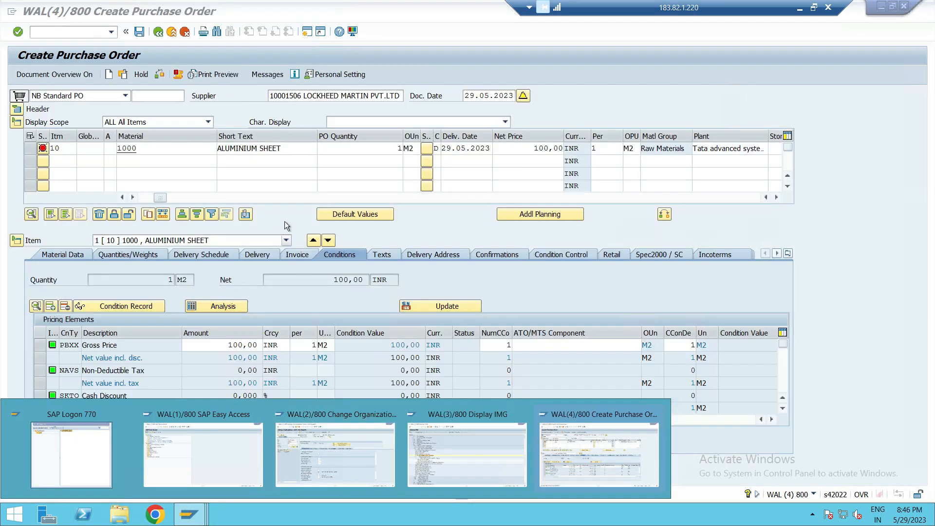
click(34, 270)
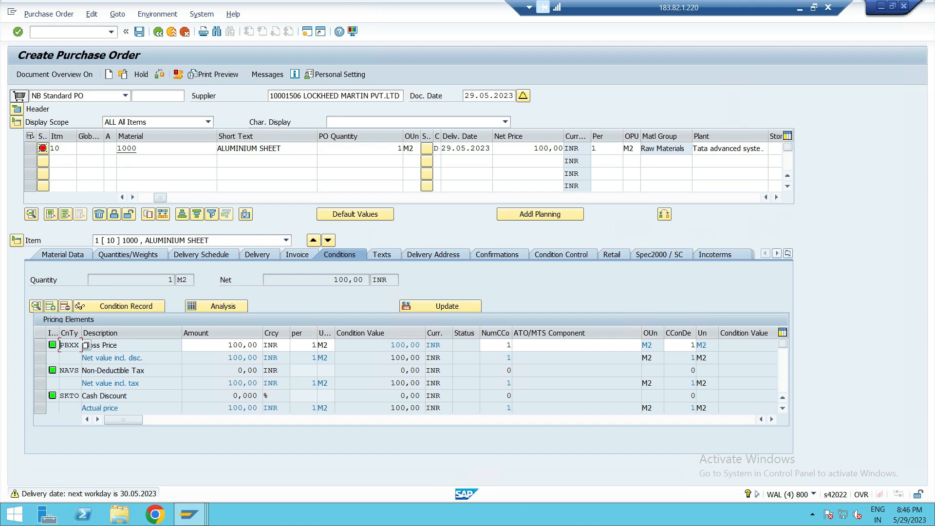
- Leave the purchase order without saving and display the SAP Reference IMG through transaction SPRO
click(74, 29)
text(/n)
key(Return)
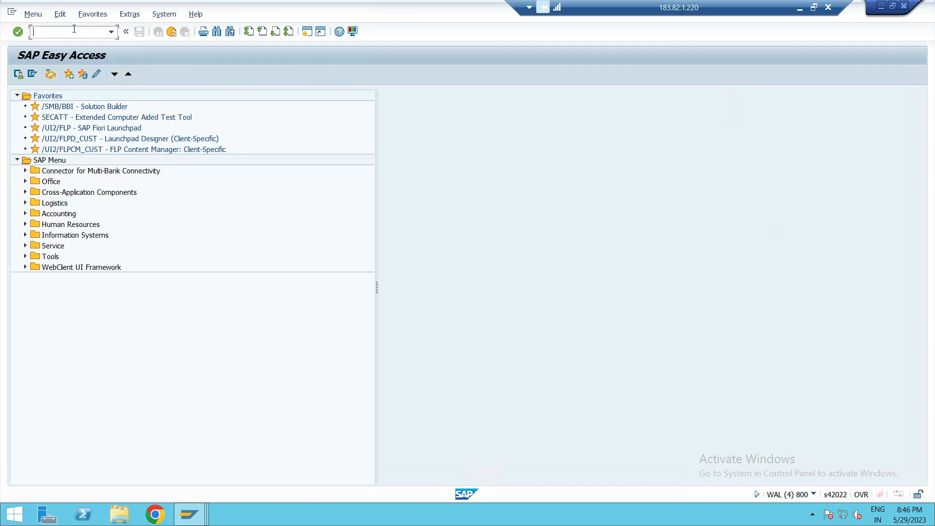
text(spro)
key(Return)
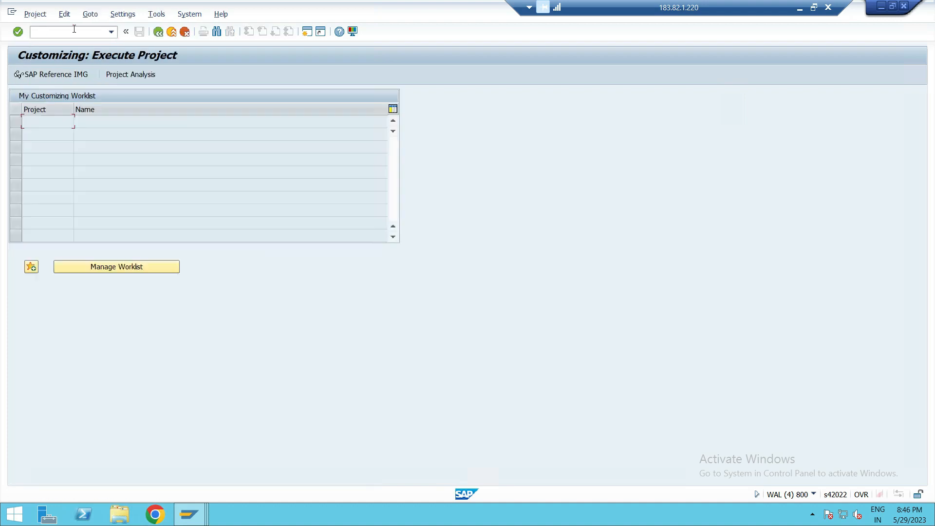
click(51, 73)
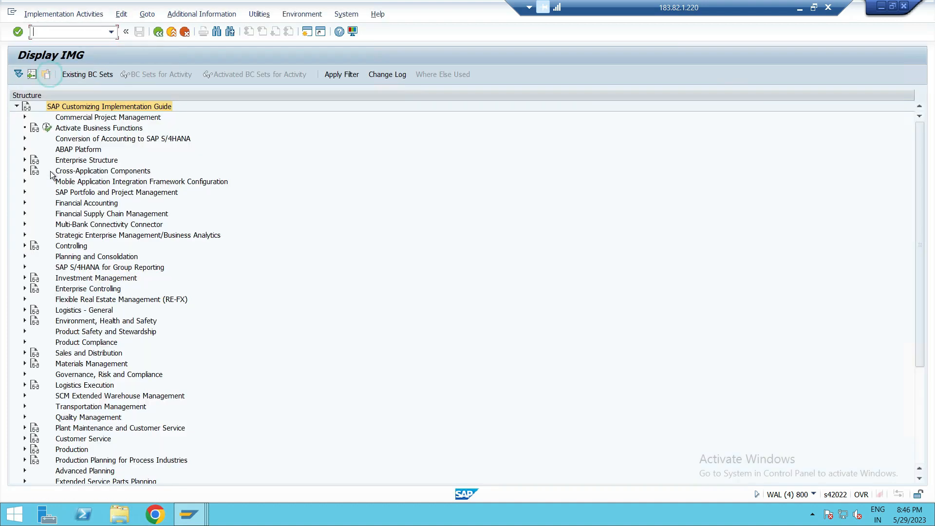
- Open the Define Attributes of Material Types activity under Logistics - General, Material Master, Basic Settings
click(24, 310)
click(33, 138)
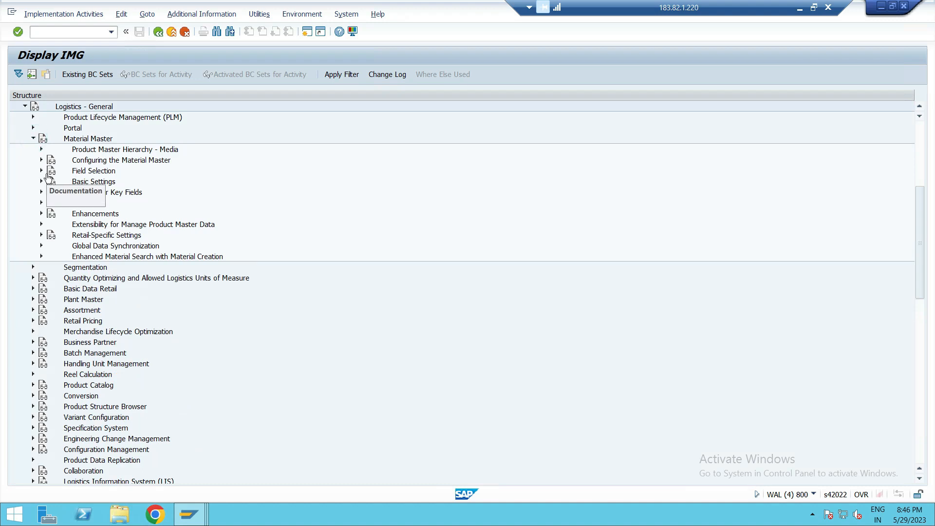
click(42, 181)
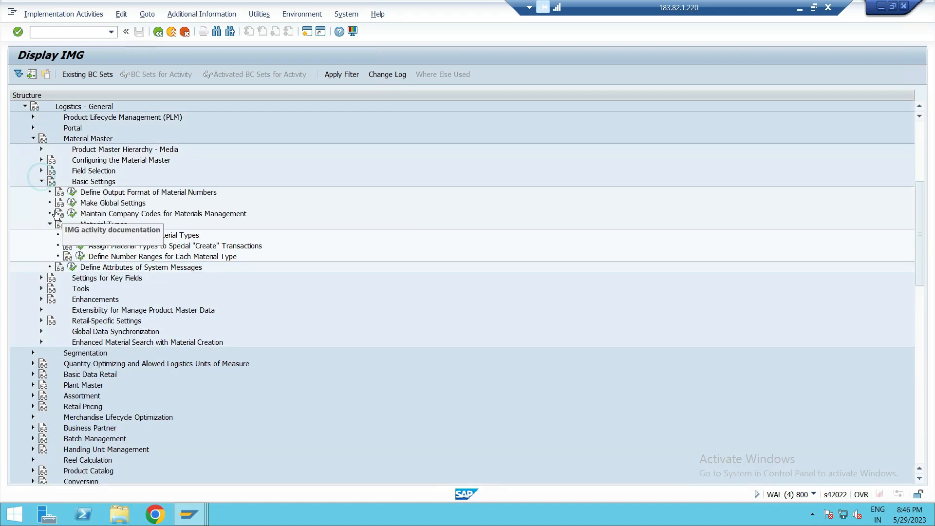
click(81, 236)
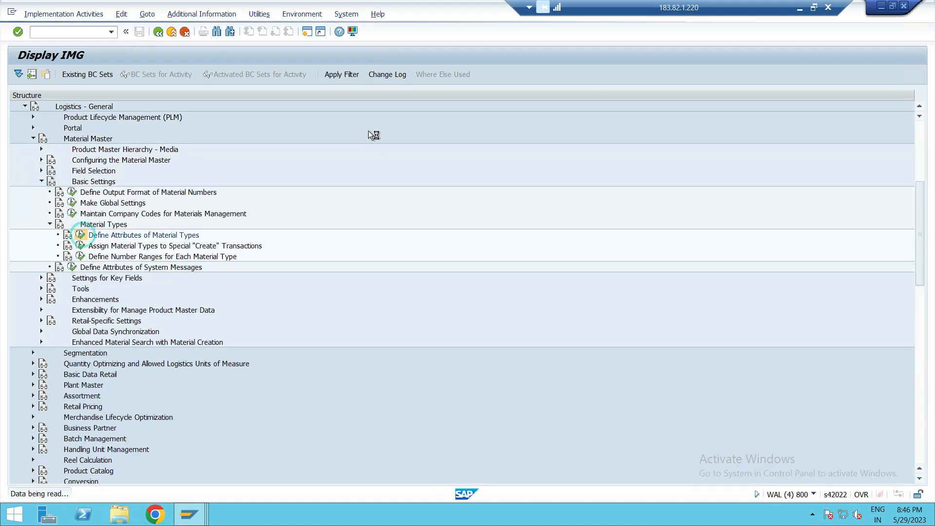
- Open the quantity/value updating settings of material type ZSFG and widen the valuation area column, acknowledging the inconsistency warning
scroll(207, 227, down, 8)
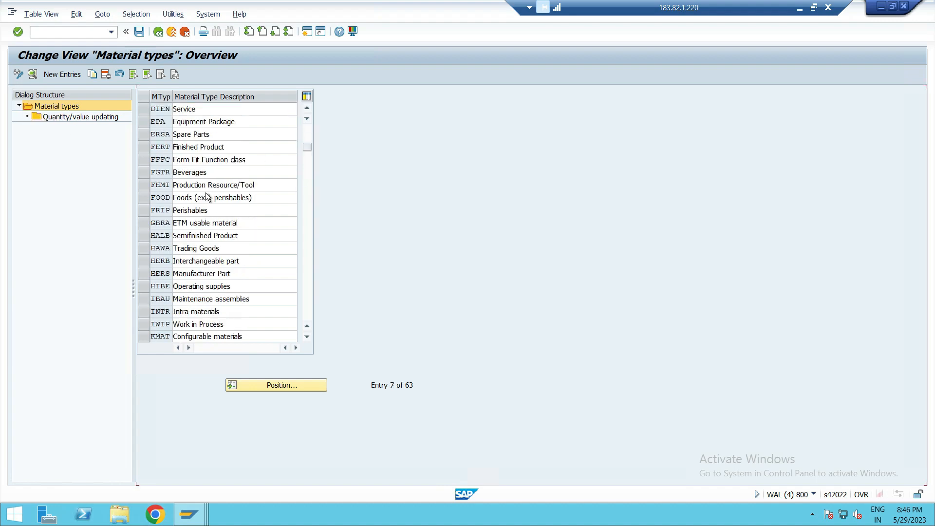
scroll(207, 226, down, 11)
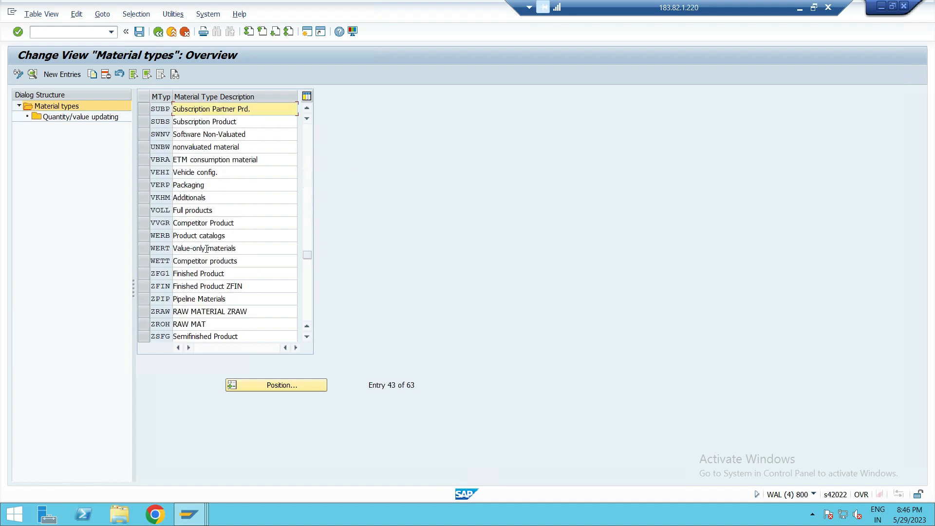
scroll(205, 250, up, 2)
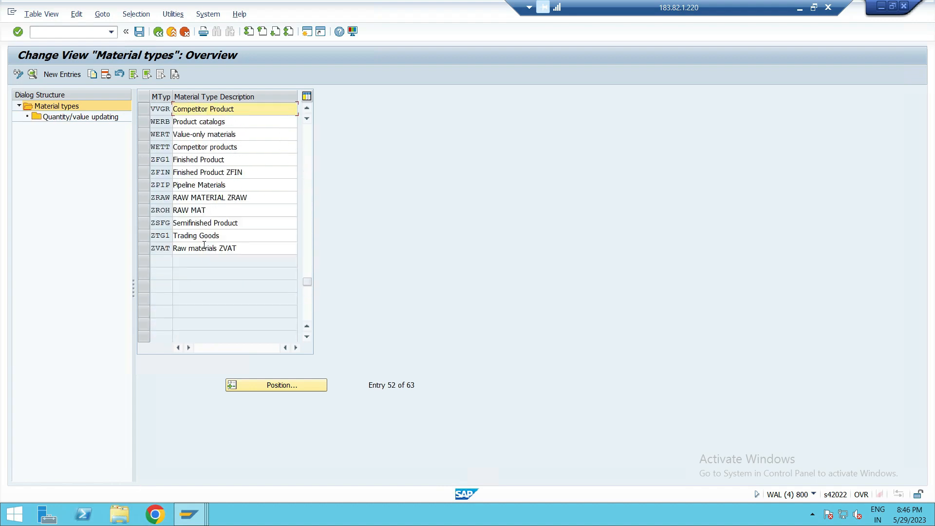
click(144, 223)
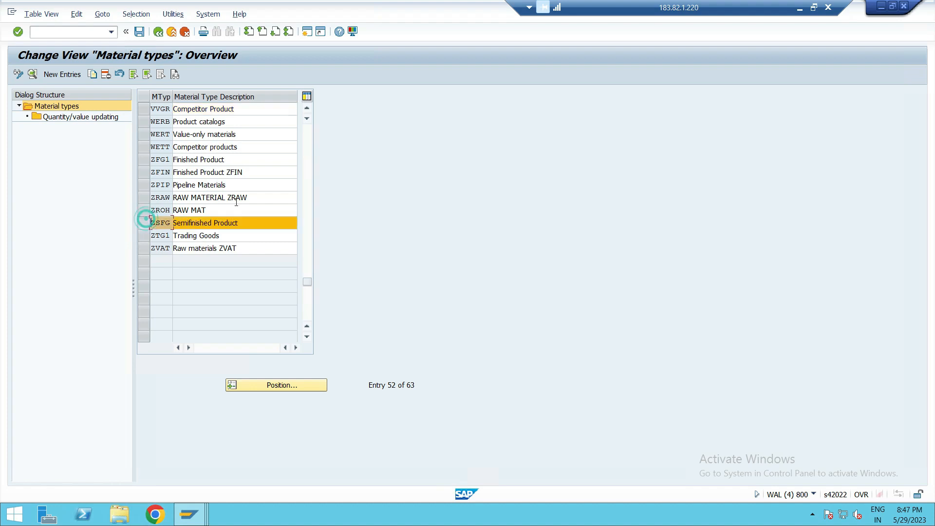
double_click(72, 116)
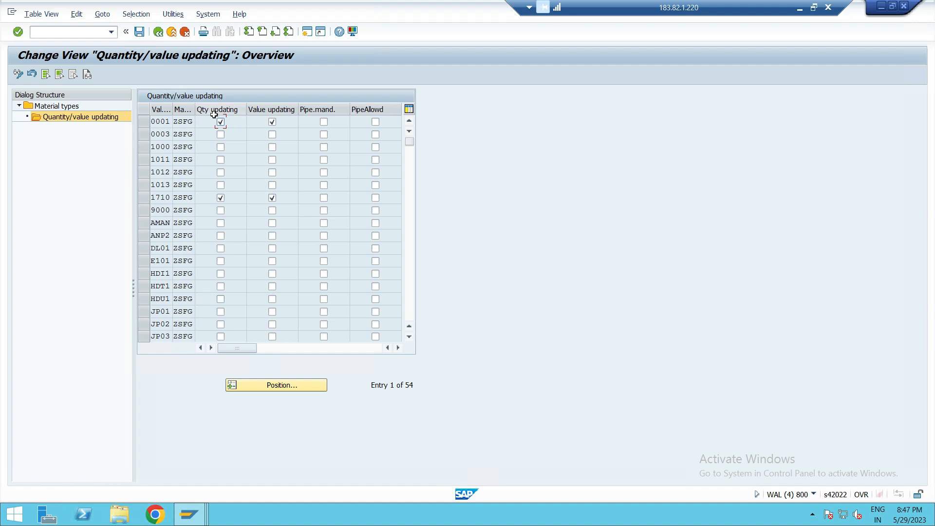
drag(172, 109, 199, 110)
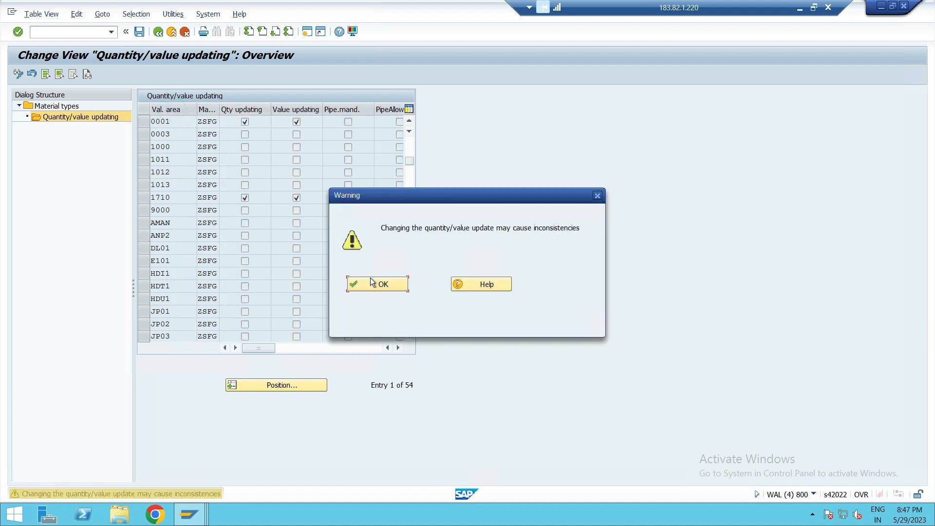
click(371, 279)
- Enable quantity and value updating for valuation areas PLA1, PLA2 and PLA3 of material type ZSFG and save
scroll(195, 192, down, 6)
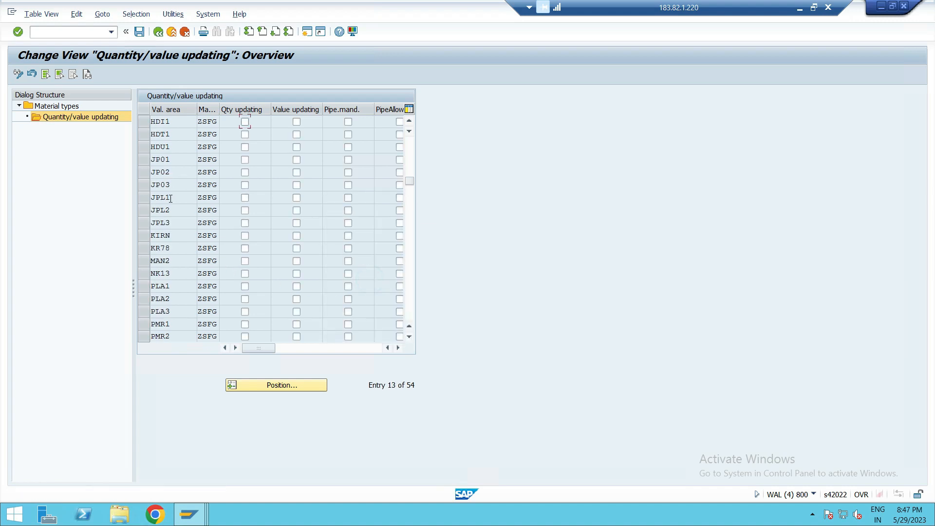
scroll(178, 211, down, 5)
scroll(179, 220, up, 5)
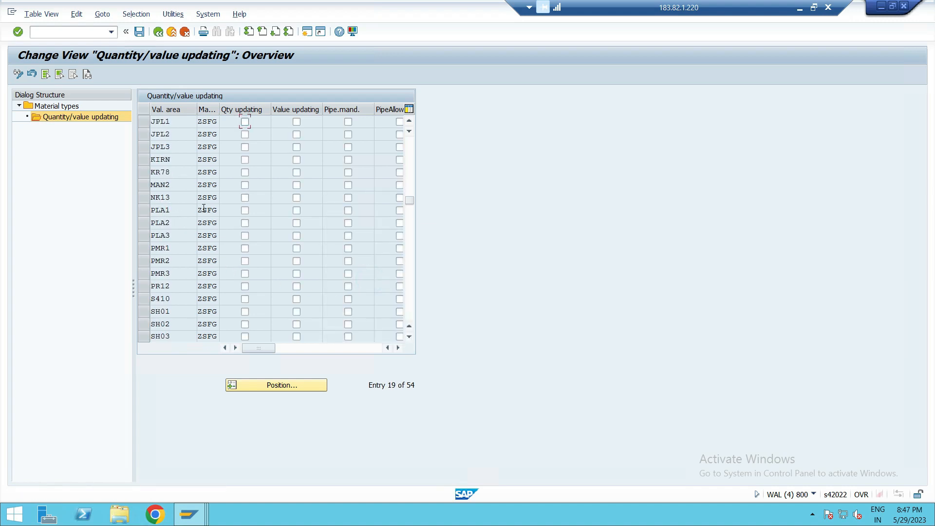
click(245, 213)
click(245, 249)
click(297, 211)
click(296, 236)
click(140, 32)
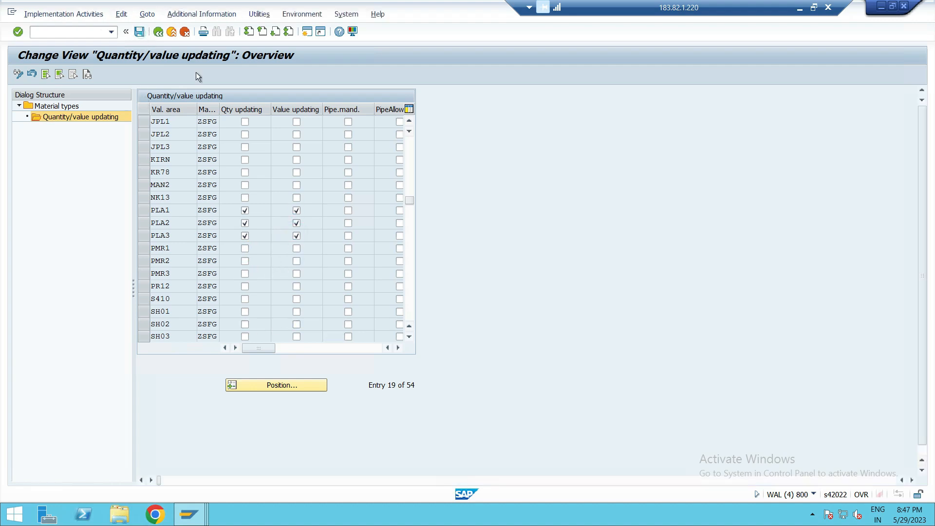
click(228, 204)
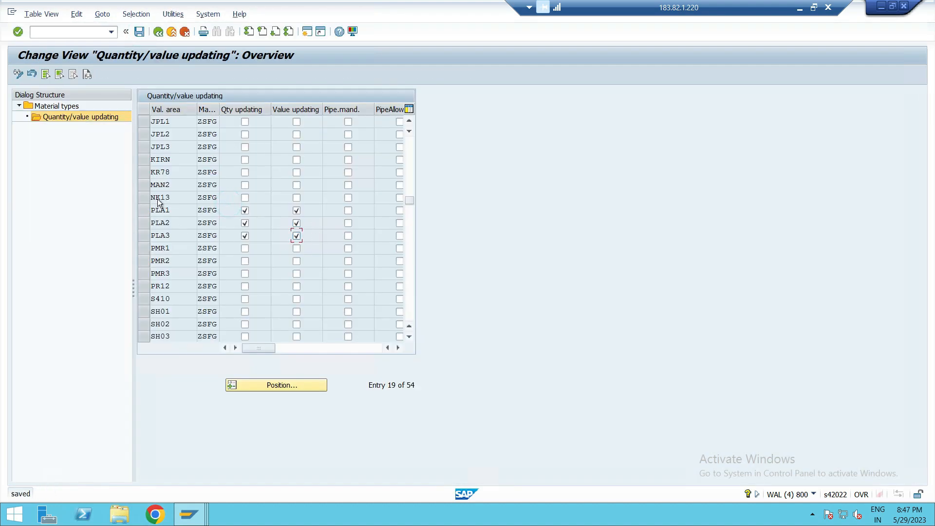
- Review the details of material type ZSFG down to its valuation and quantity/value updating settings, and return to the material type list
click(53, 107)
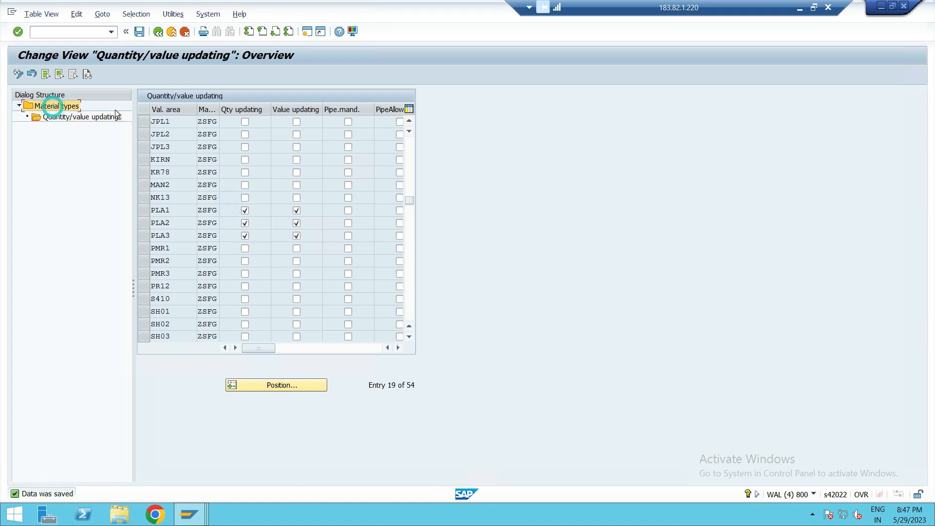
click(159, 36)
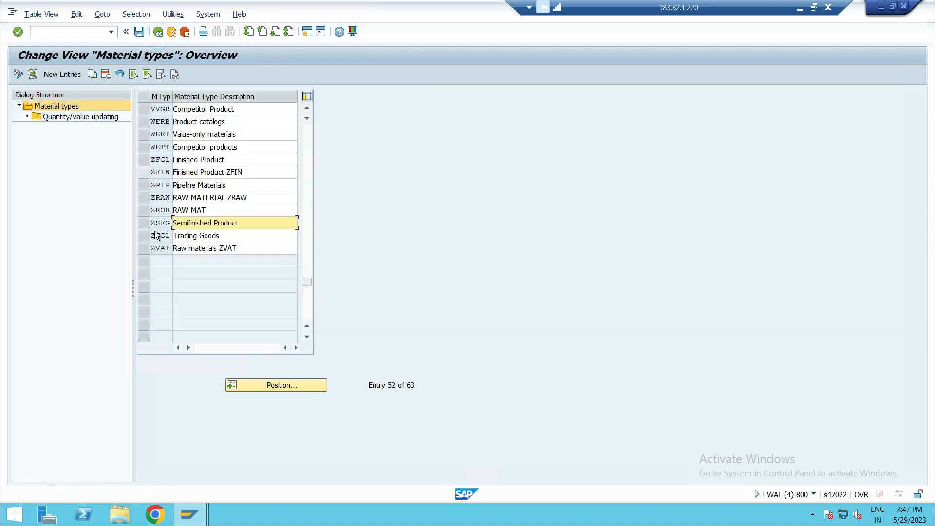
double_click(181, 226)
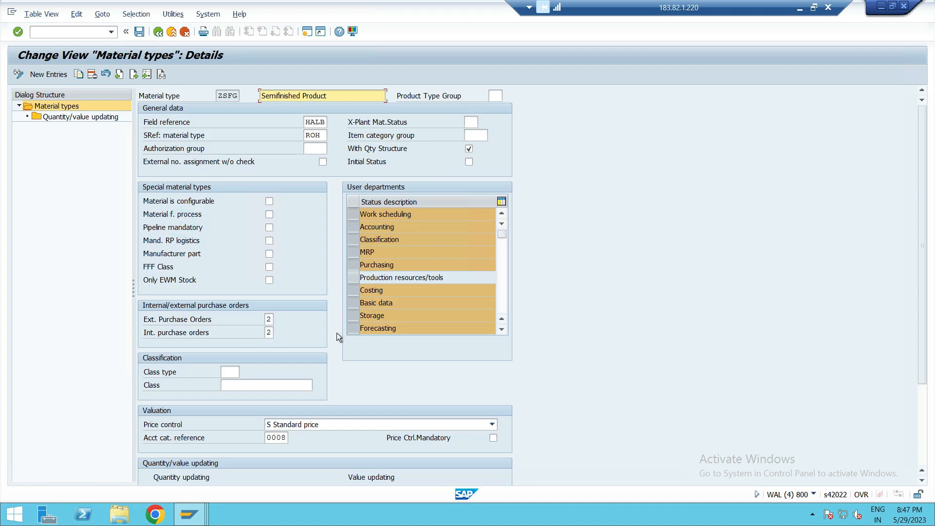
scroll(326, 348, down, 3)
scroll(317, 363, down, 2)
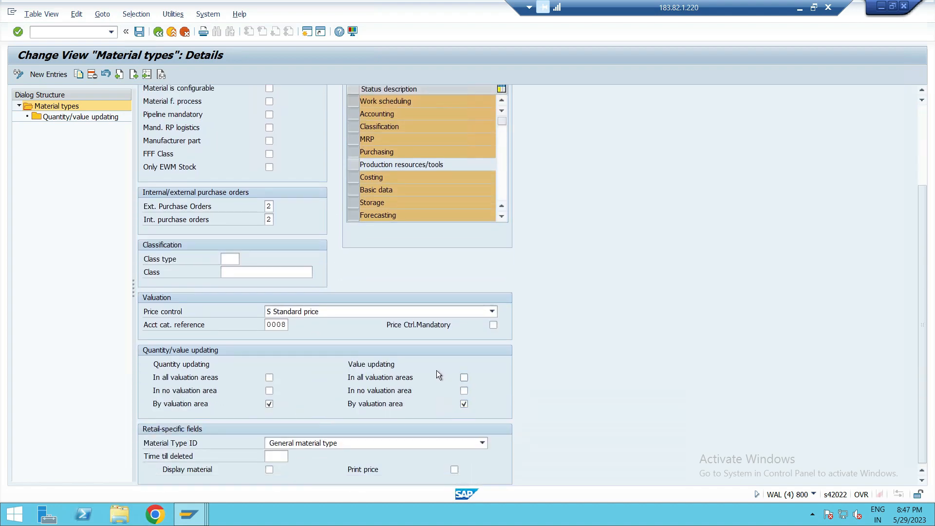
click(158, 32)
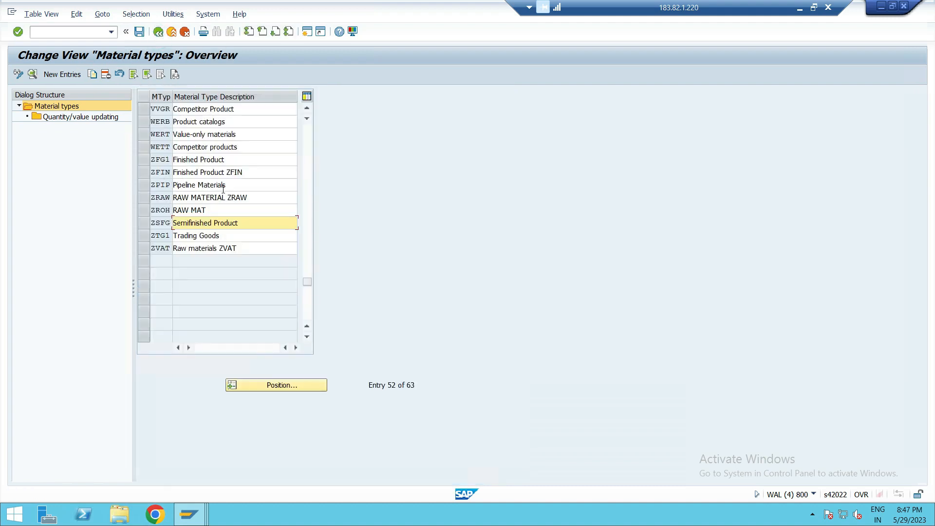
- Reopen quantity/value updating for material type ZSFG and check the entries for valuation areas PLA1 to PLA3
click(142, 225)
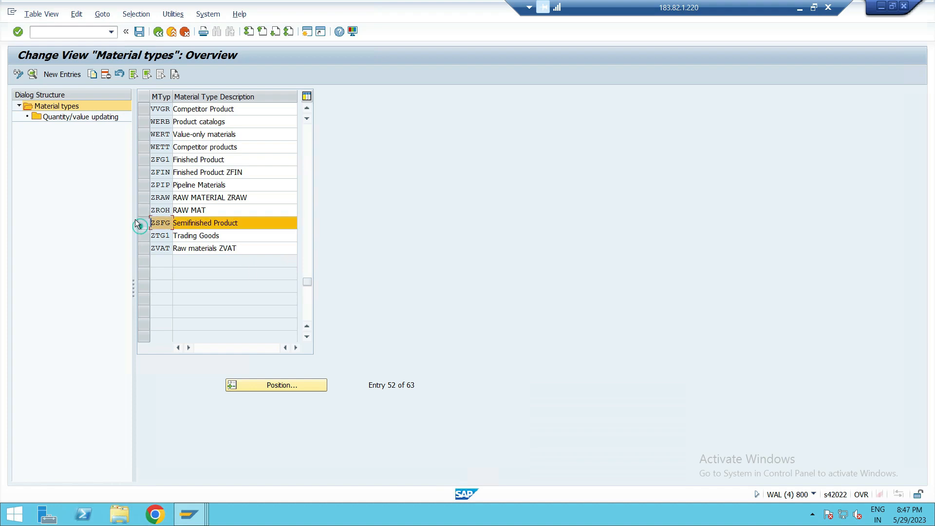
double_click(86, 118)
scroll(173, 244, down, 4)
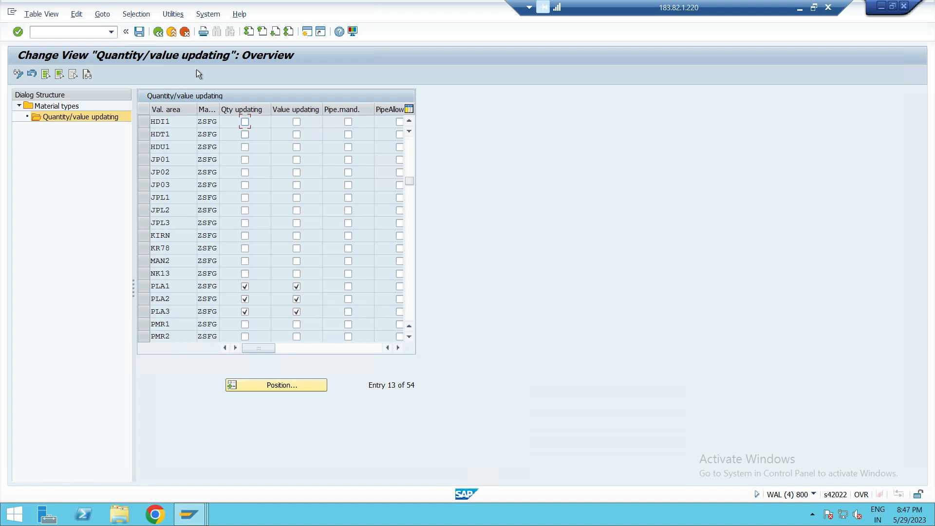
- Save the quantity/value updating settings of material type ZSFG and leave the maintenance view
click(138, 31)
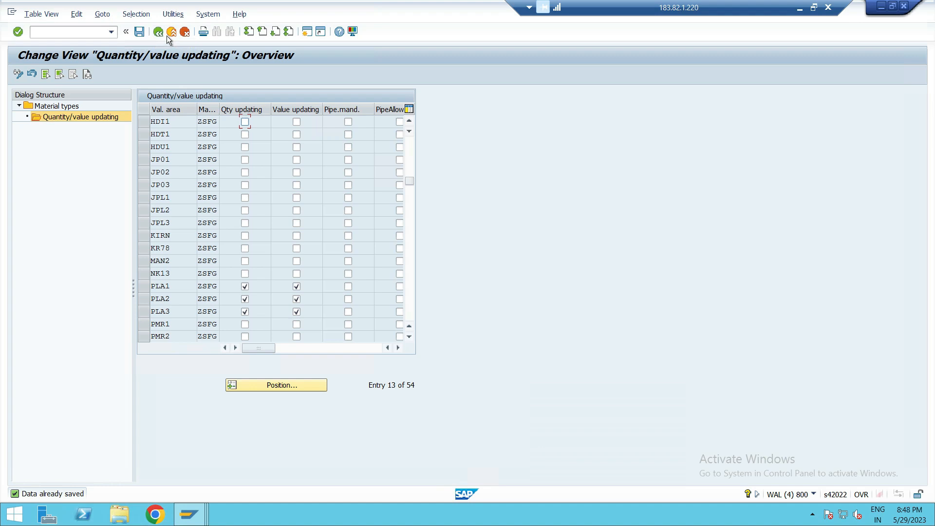
click(165, 33)
click(164, 33)
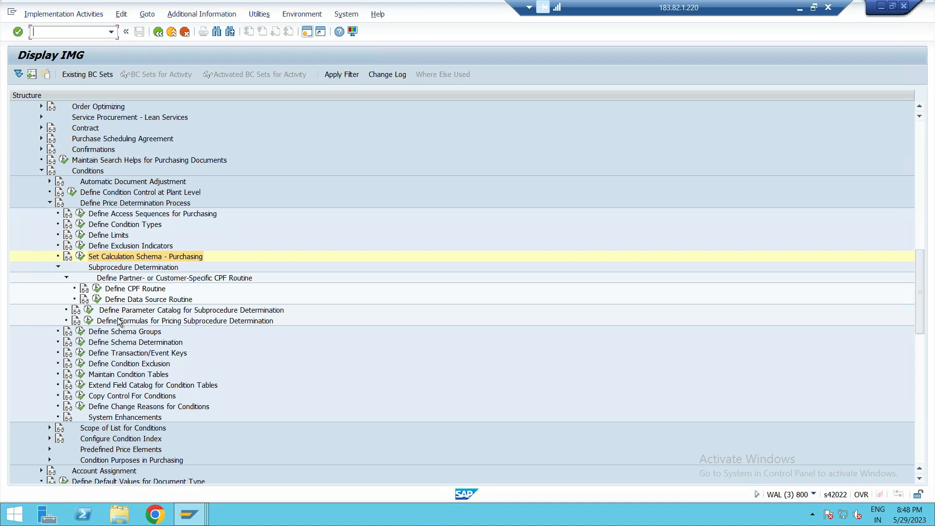
- Open the schema groups for suppliers in customizing, check entry ZA and its description, and return to the activity selection
click(110, 333)
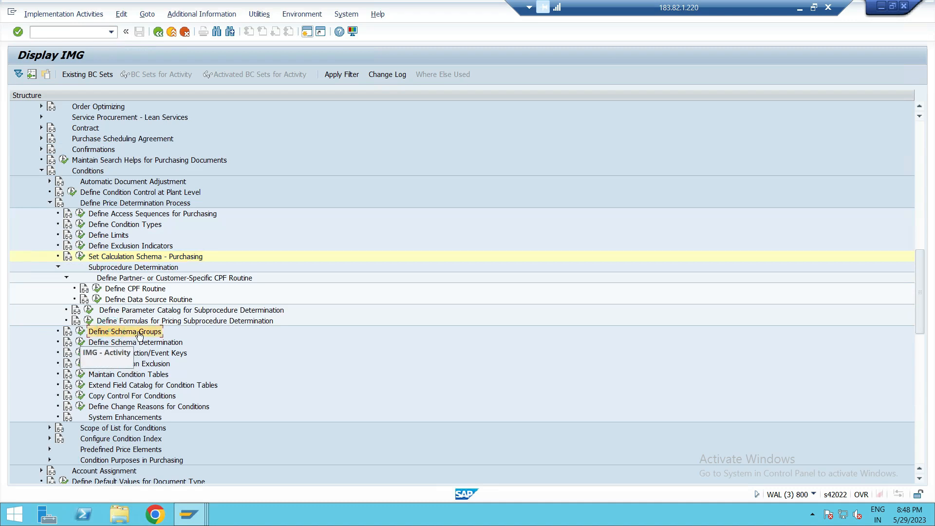
click(80, 332)
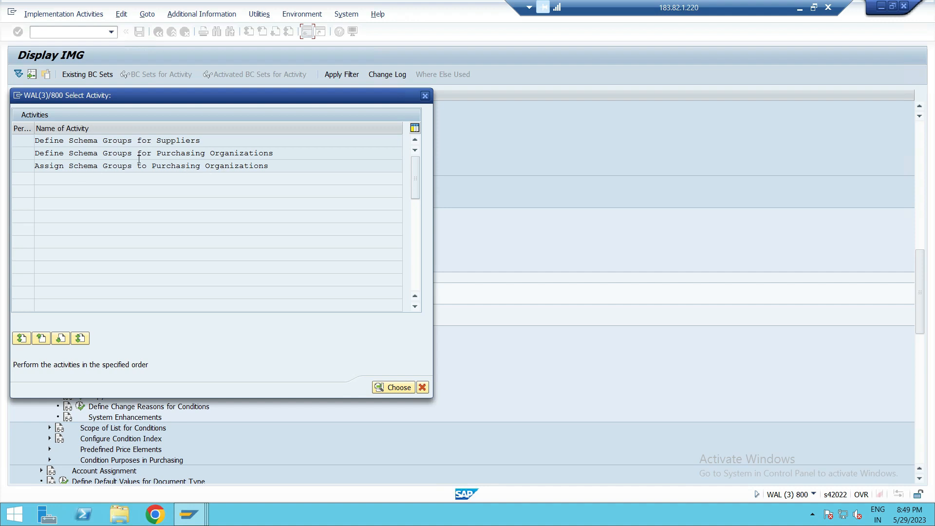
double_click(162, 140)
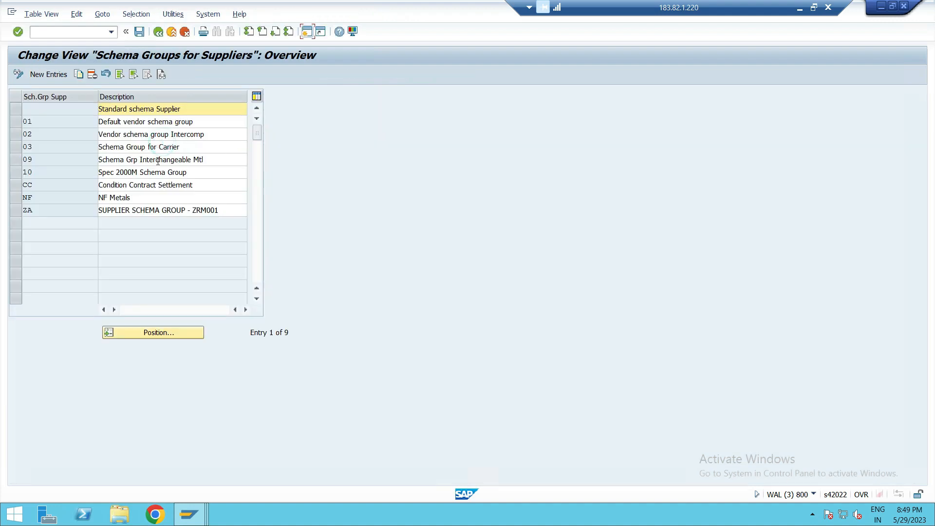
click(41, 209)
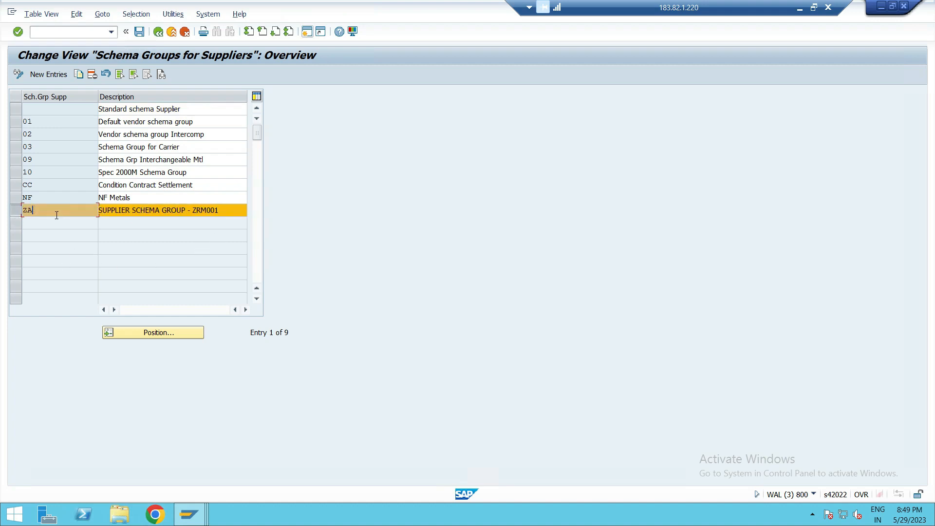
click(127, 210)
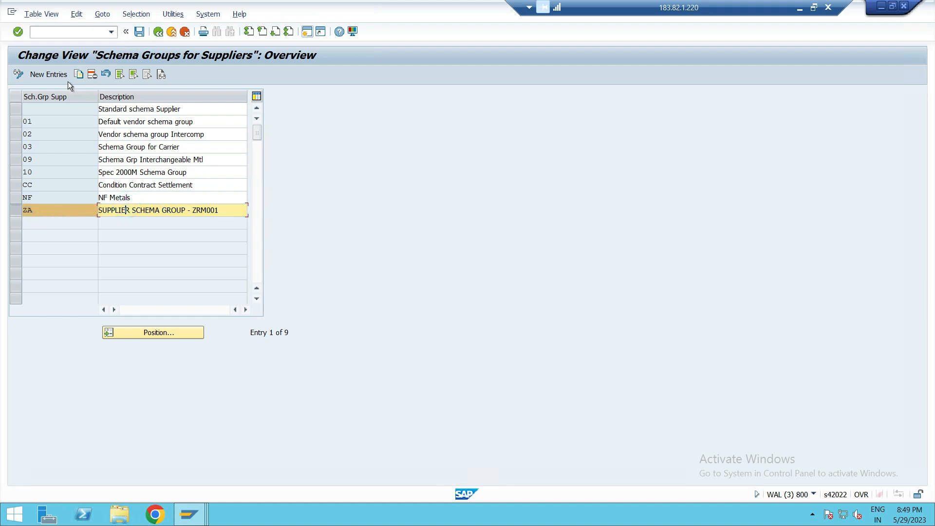
click(159, 32)
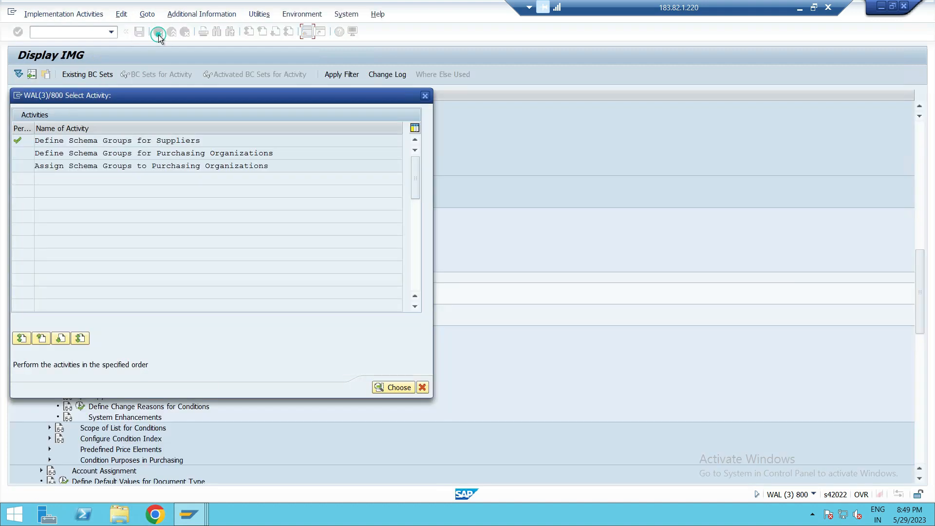
- Check schema group ZL in the schema groups for purchasing organizations and return to the customizing structure
double_click(171, 154)
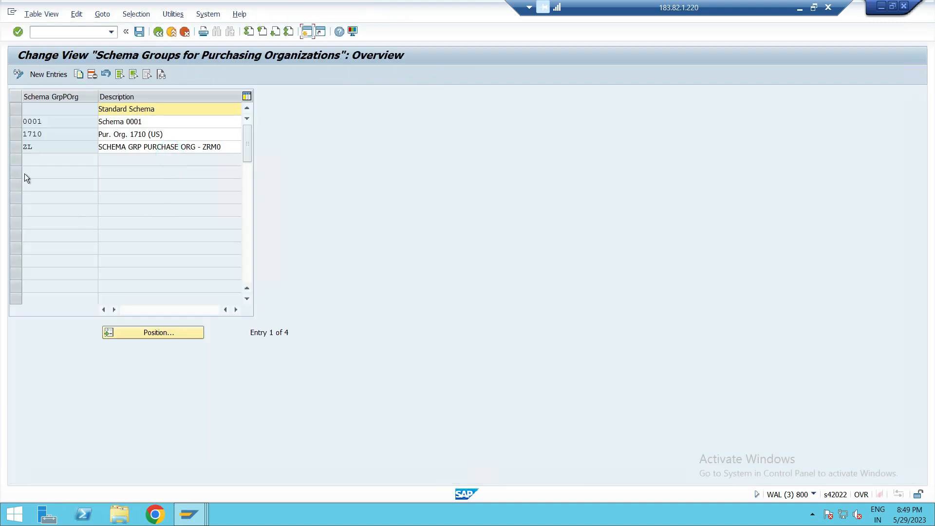
click(19, 148)
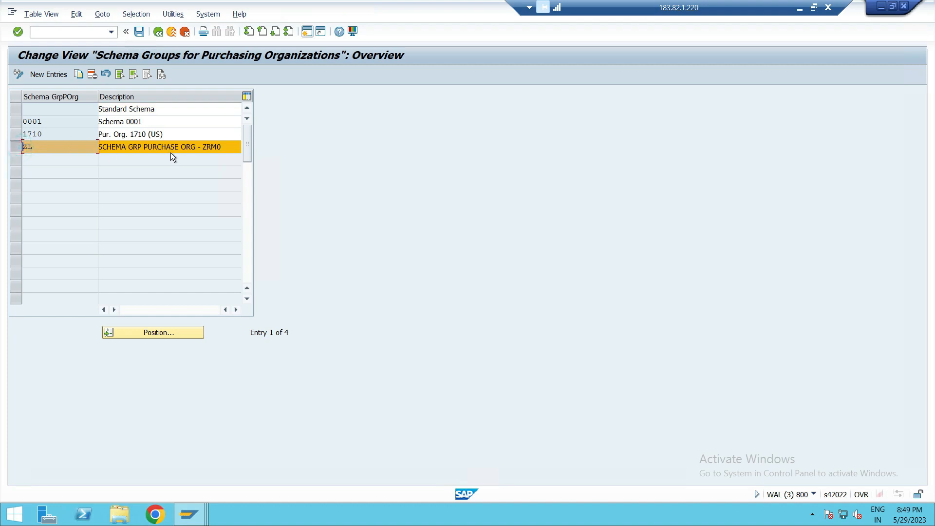
click(160, 33)
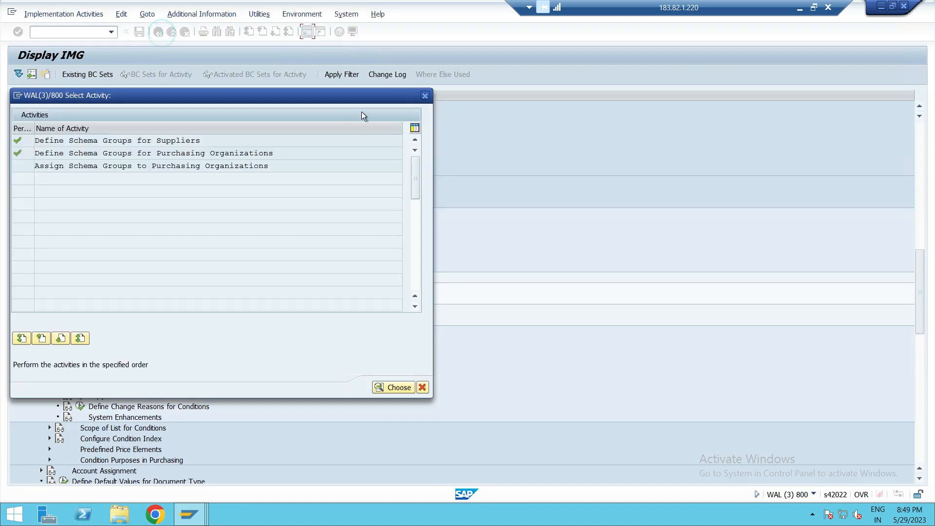
click(425, 96)
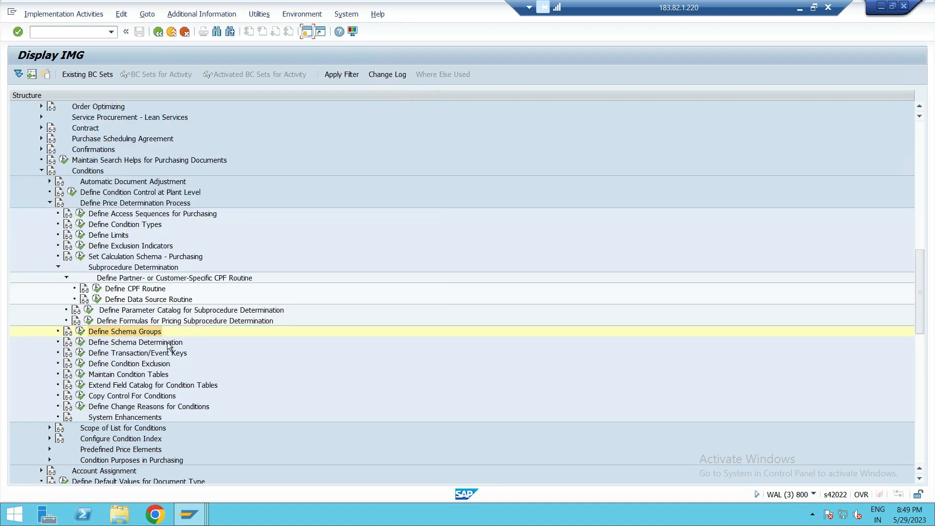
- Open schema determination and display the calculation schema determination for standard purchase orders
scroll(169, 343, down, 1)
scroll(170, 346, down, 1)
click(106, 321)
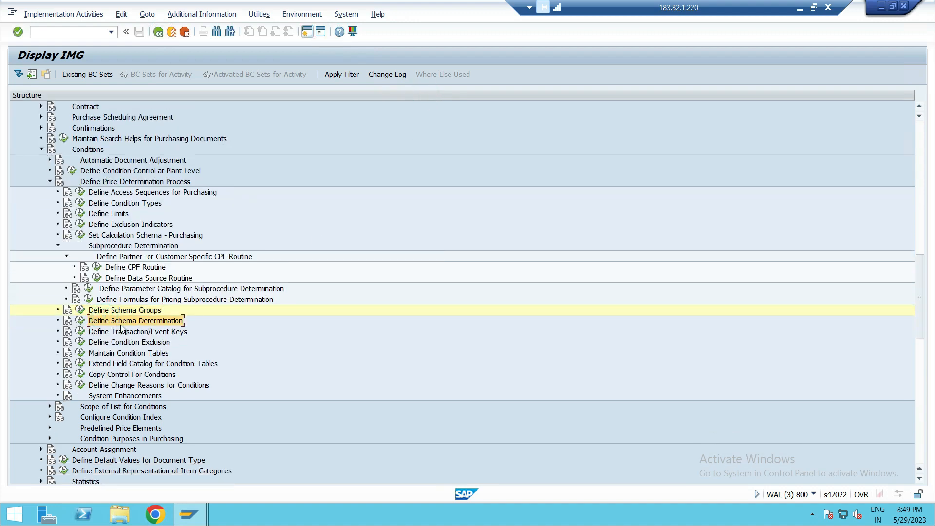
click(81, 321)
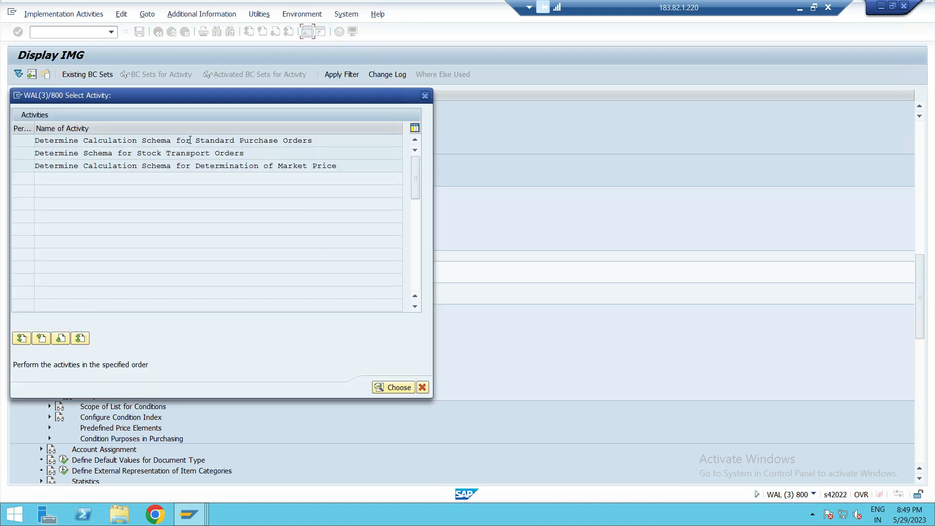
click(292, 141)
click(224, 153)
click(322, 166)
double_click(342, 166)
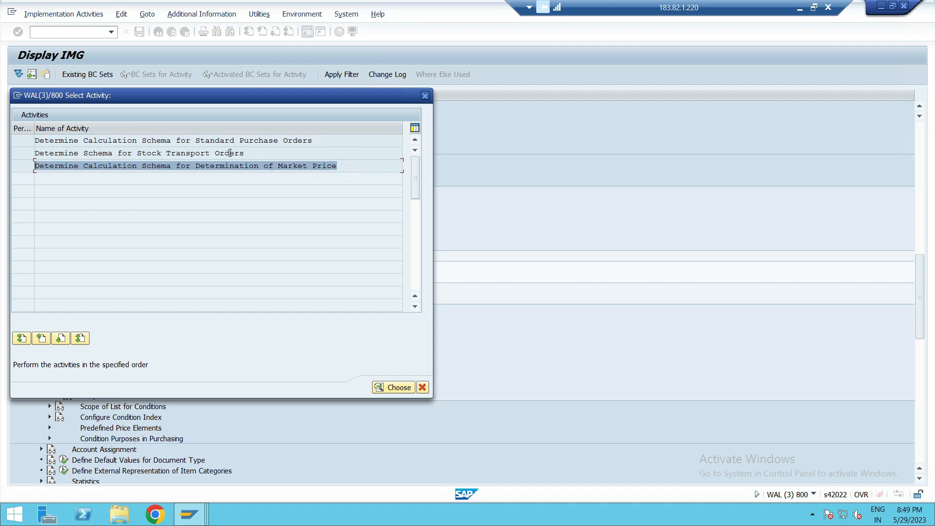
double_click(271, 140)
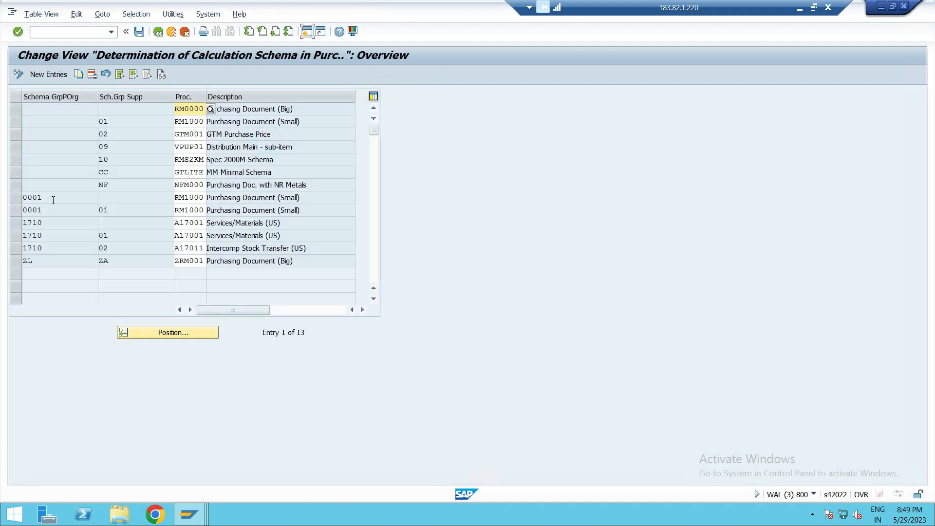
- Check the calculation schema assigned to schema groups ZL and ZA, and return to the customizing structure
scroll(73, 283, down, 1)
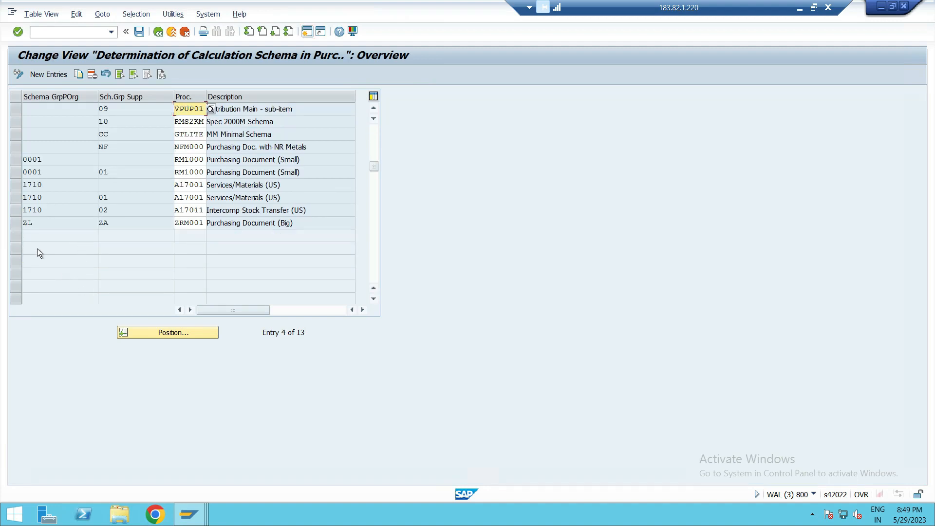
double_click(40, 223)
click(117, 224)
click(203, 222)
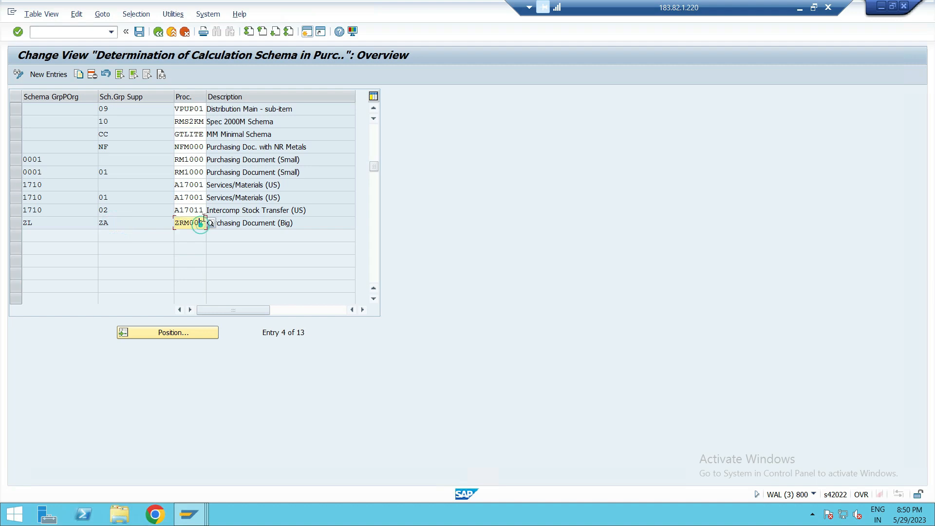
double_click(203, 222)
click(272, 269)
click(140, 267)
click(159, 35)
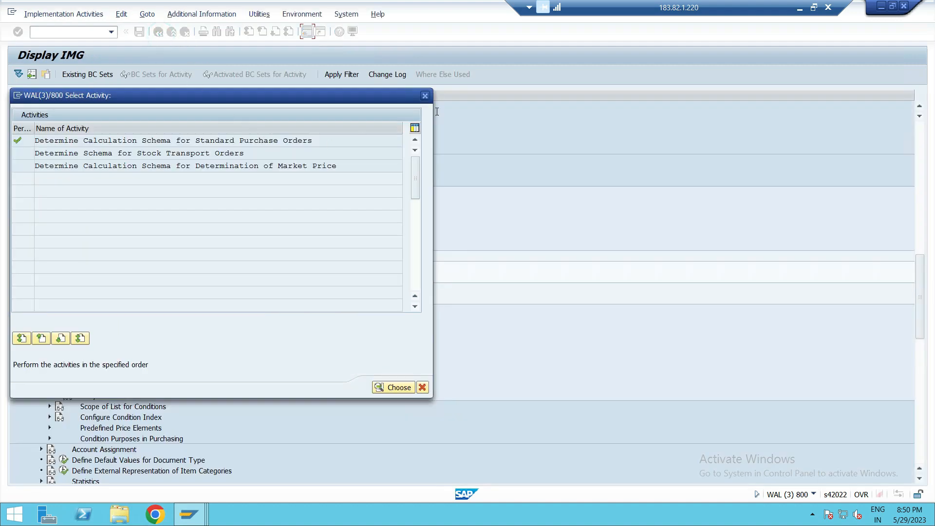
click(426, 96)
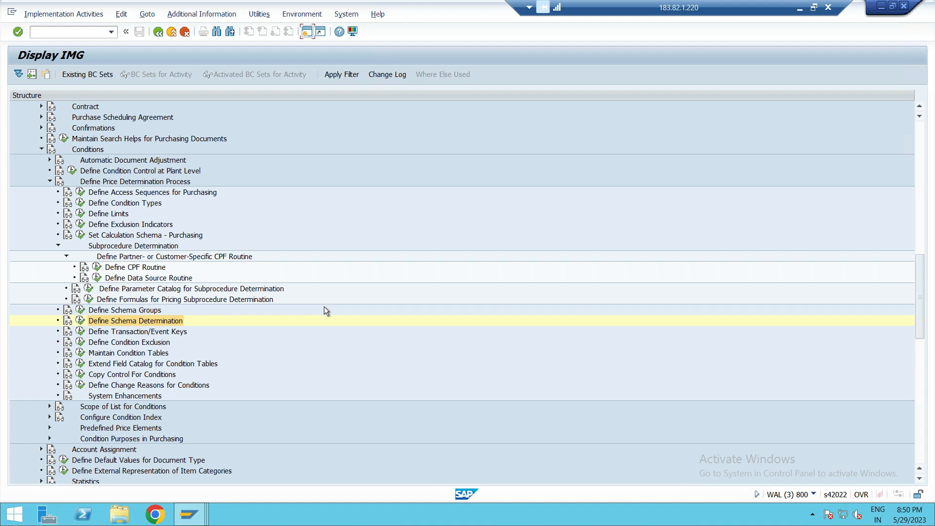
- Exit customizing to the SAP Easy Access screen and switch to the session with the supplier's business partner record
click(157, 37)
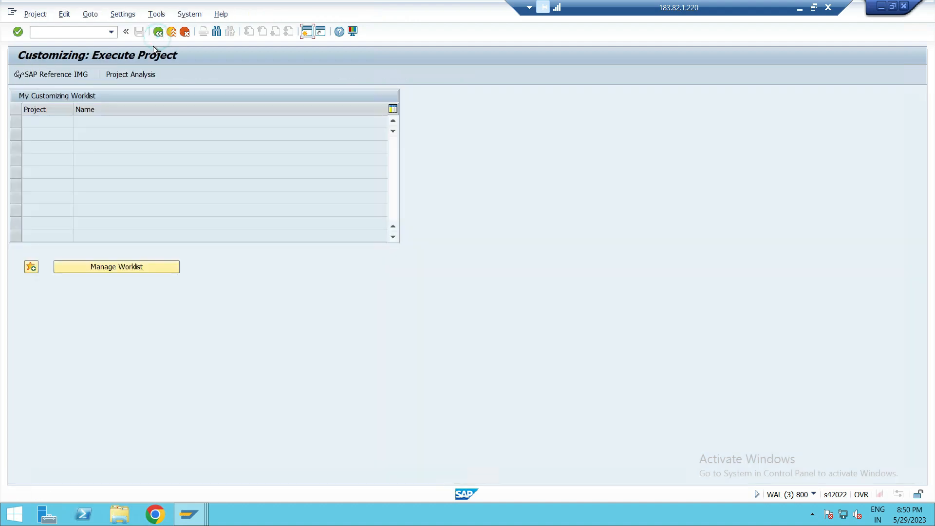
click(160, 34)
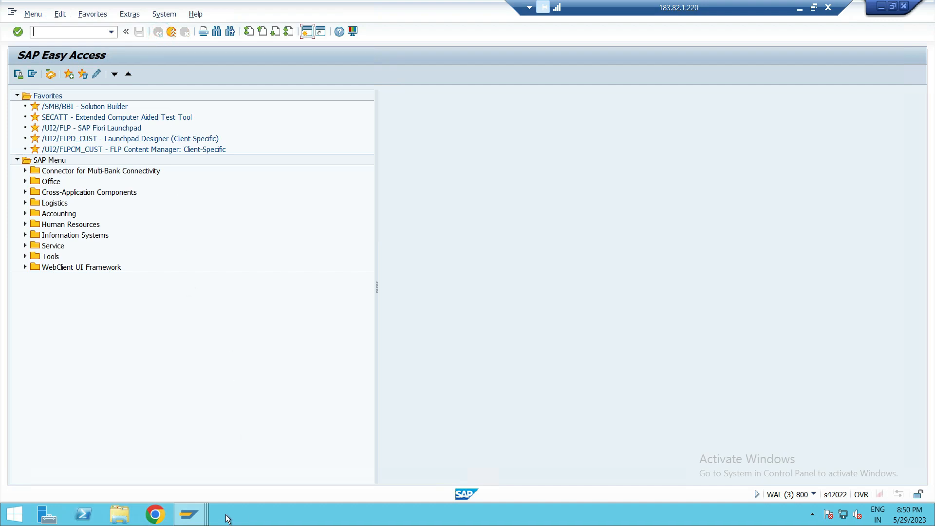
mouse_move(189, 515)
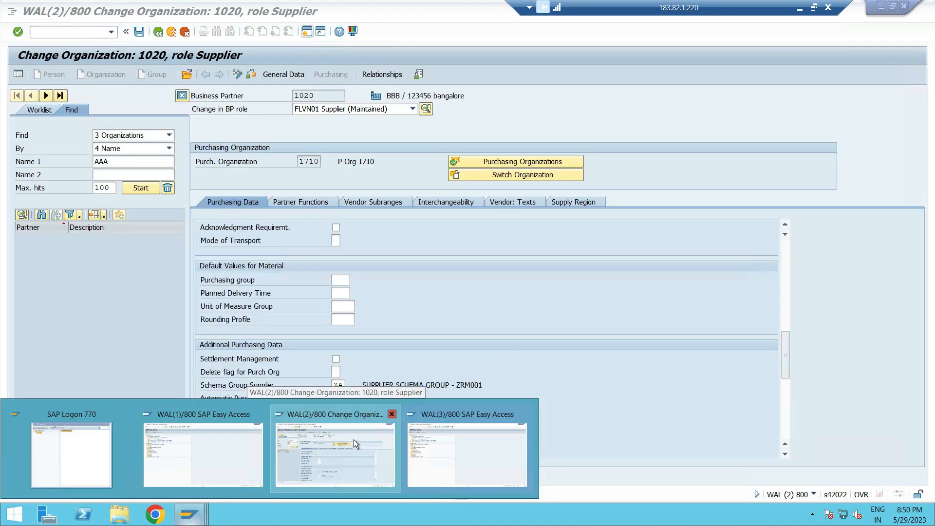
click(354, 440)
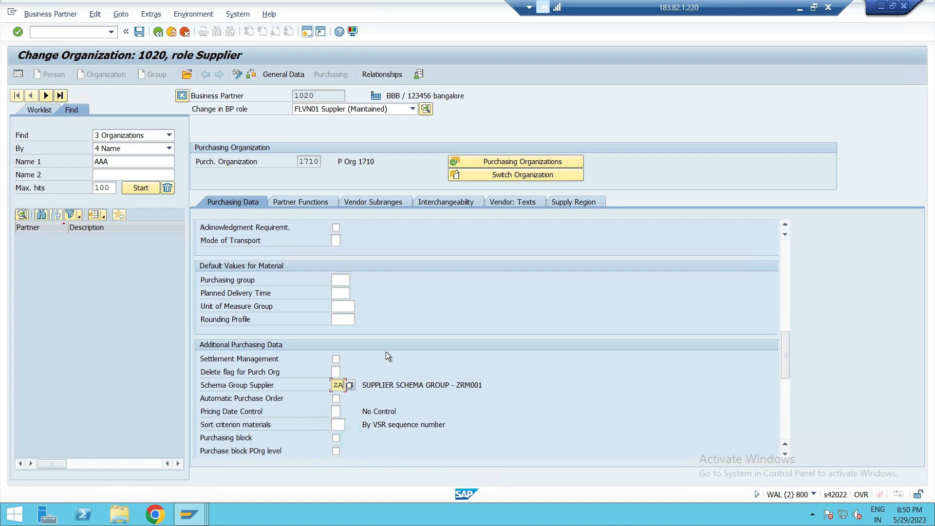
- Review the supplier's purchasing data from the conditions down to the Price Determination option in the additional control data
scroll(403, 338, down, 1)
scroll(388, 347, up, 4)
scroll(384, 349, up, 6)
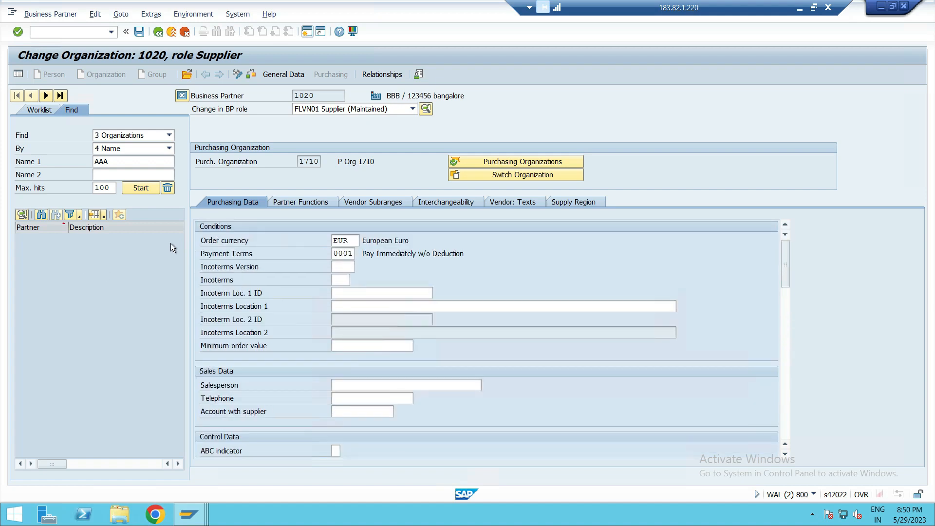
scroll(233, 341, down, 4)
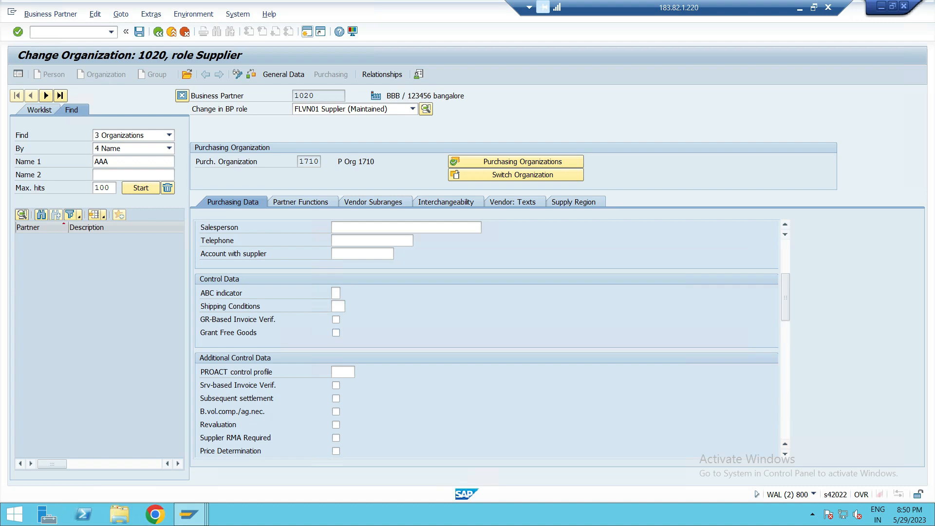
scroll(409, 317, down, 3)
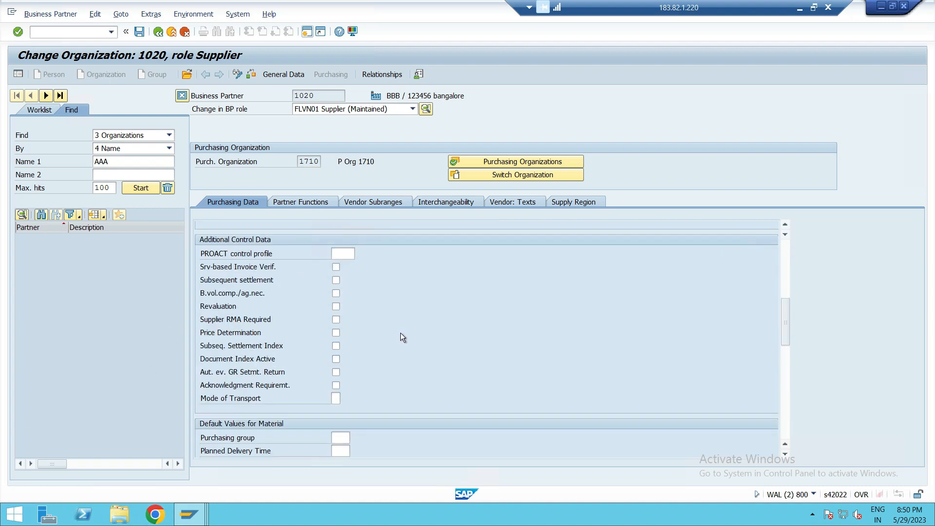
click(205, 334)
click(336, 333)
- Examine the supplier's available Pricing Date Control values from Purchase Order Date to GR/Doc. Date, and close the list without choosing one
scroll(312, 393, down, 6)
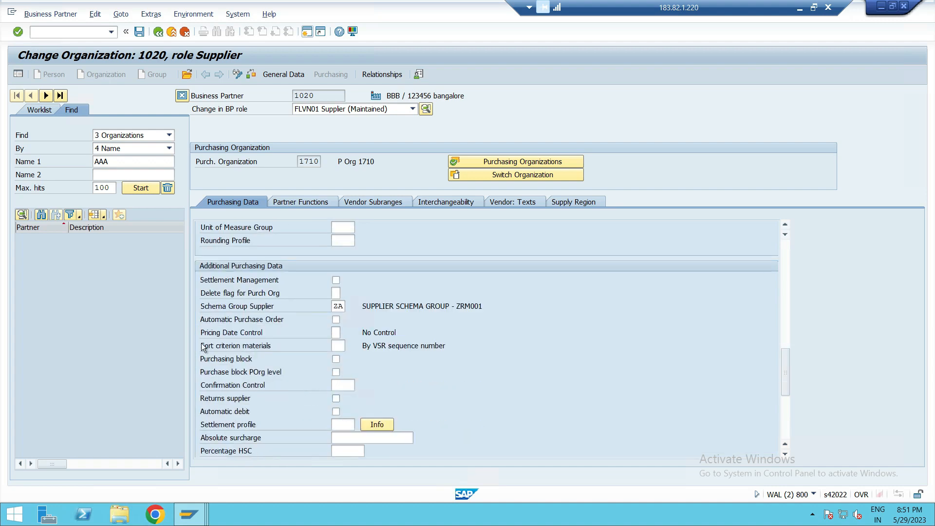
click(335, 330)
click(346, 331)
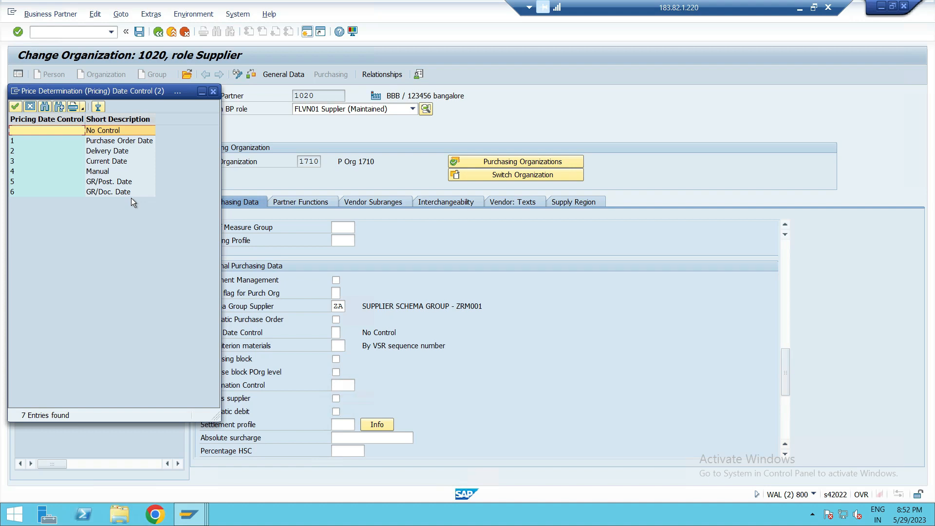
click(141, 142)
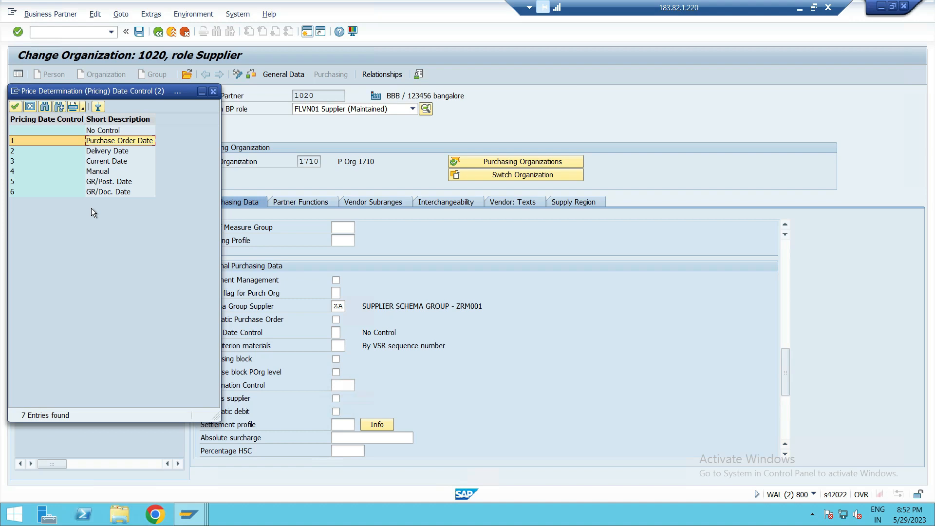
click(111, 152)
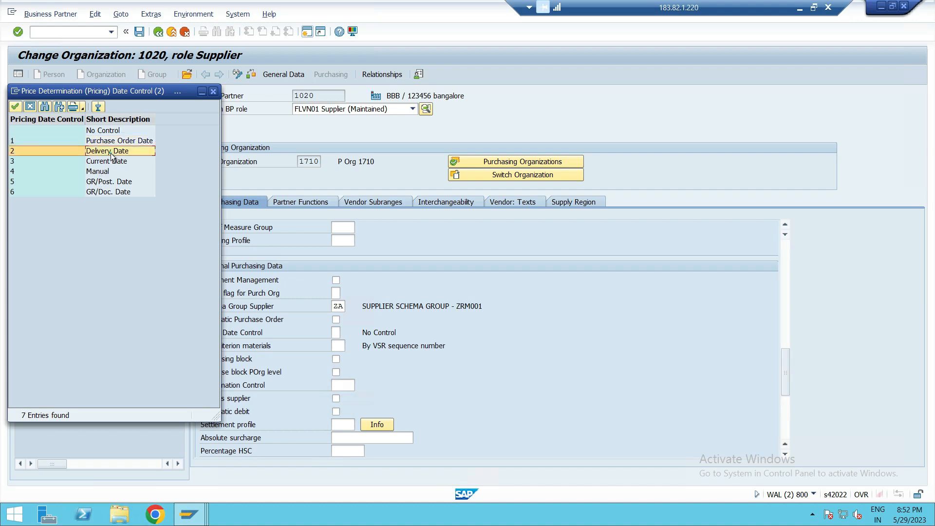
click(73, 160)
click(105, 179)
click(109, 174)
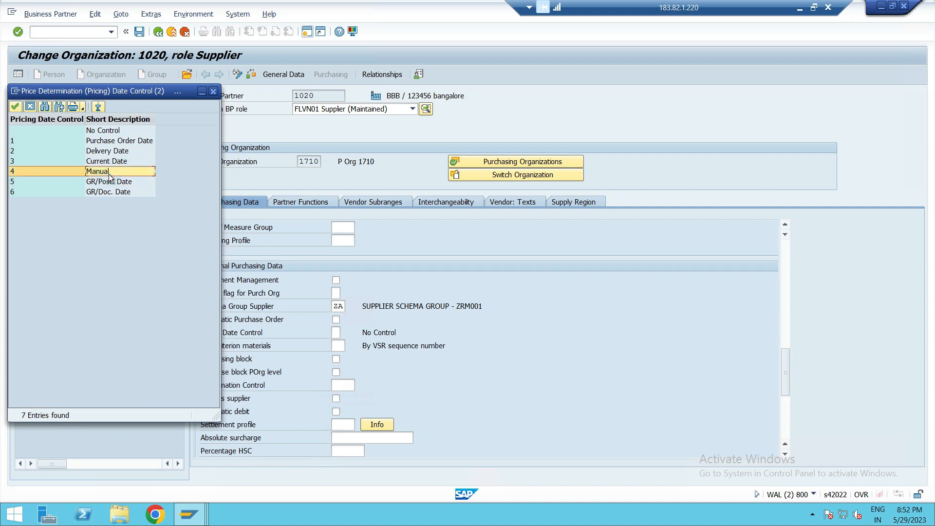
click(93, 185)
click(104, 193)
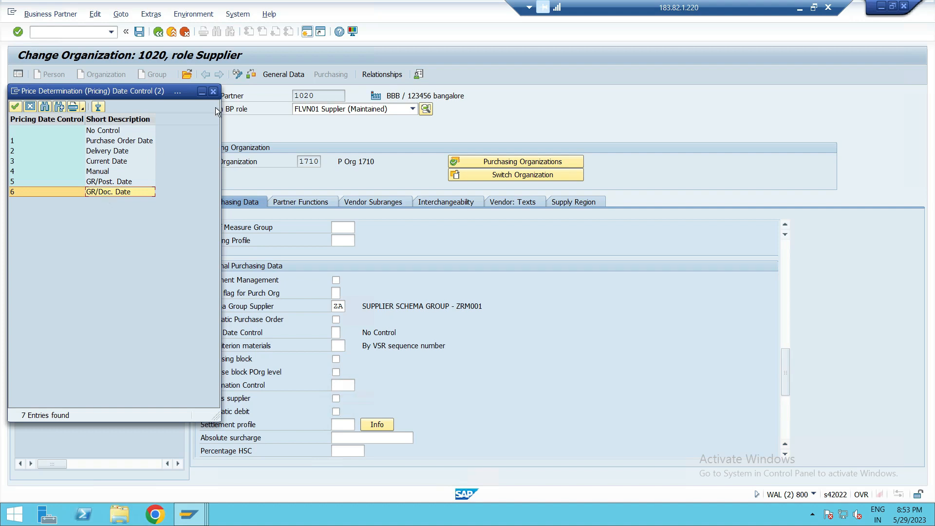
click(213, 92)
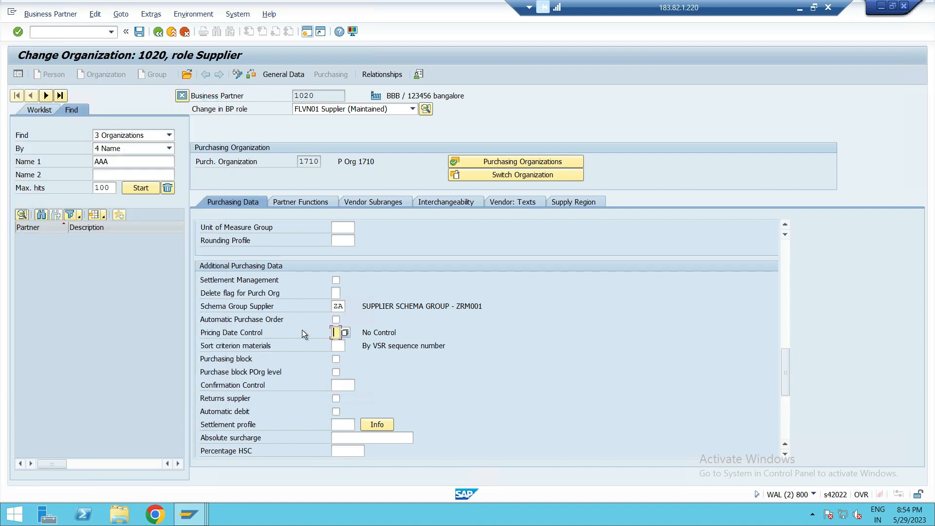
scroll(288, 347, down, 1)
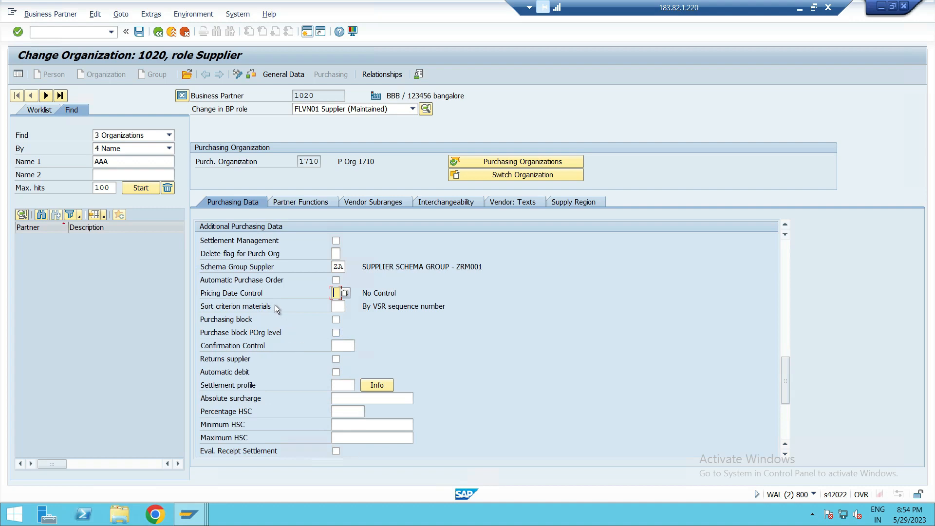
- Examine the available restriction profiles for the supplier's Order optimzd restriction field, and close the list without choosing one
scroll(305, 334, down, 1)
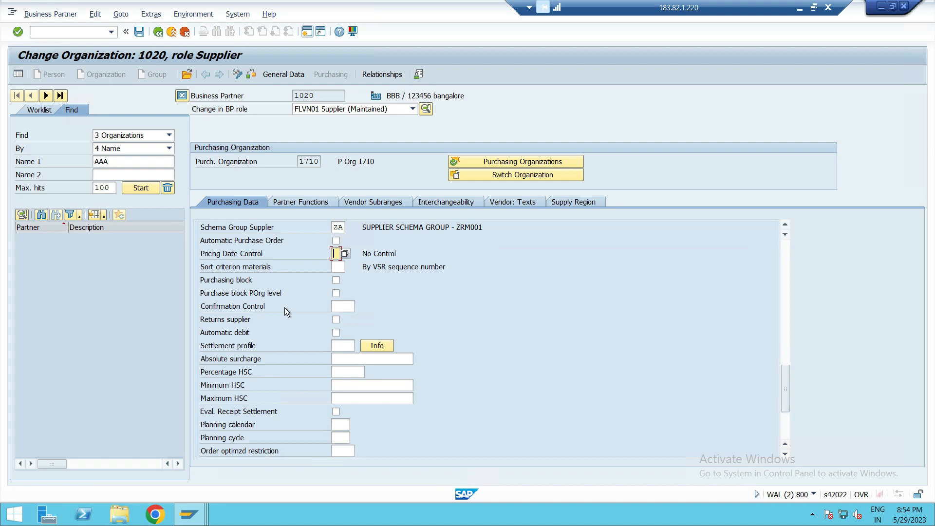
scroll(280, 294, down, 1)
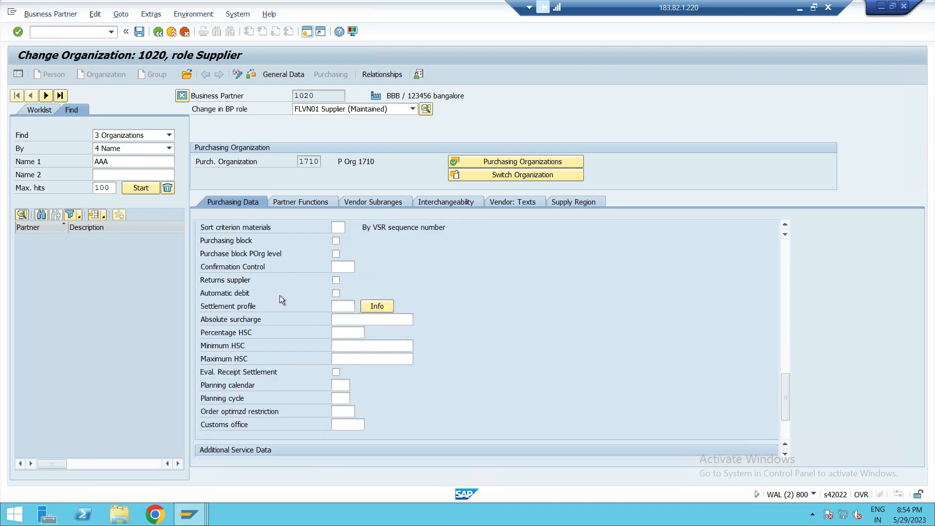
click(267, 413)
click(343, 411)
click(358, 412)
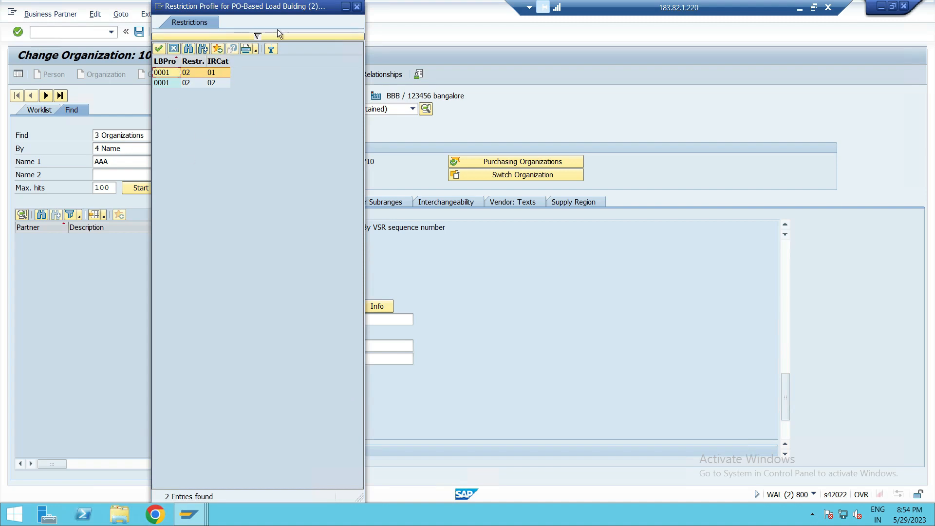
click(357, 6)
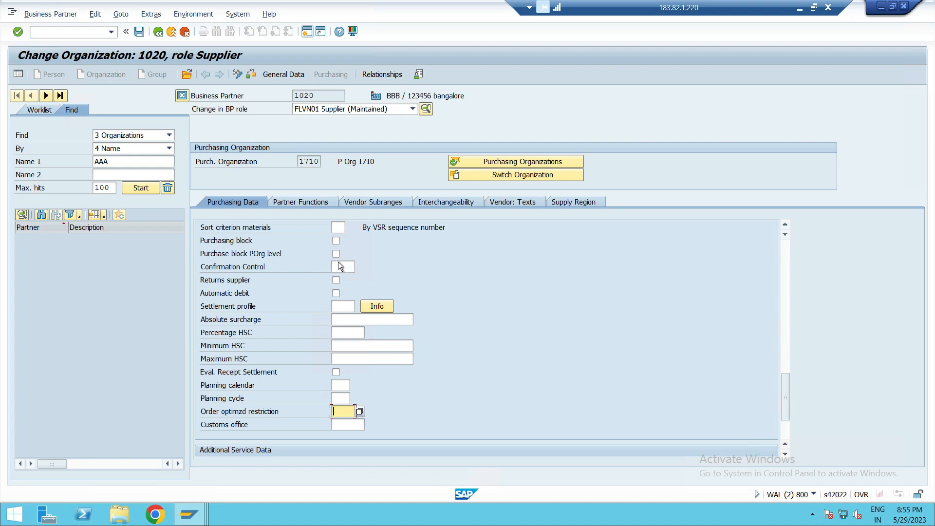
- Reopen the Order optimzd restriction value list, widen its Restr. and IRCat columns to read them, and close it without choosing
scroll(283, 312, up, 1)
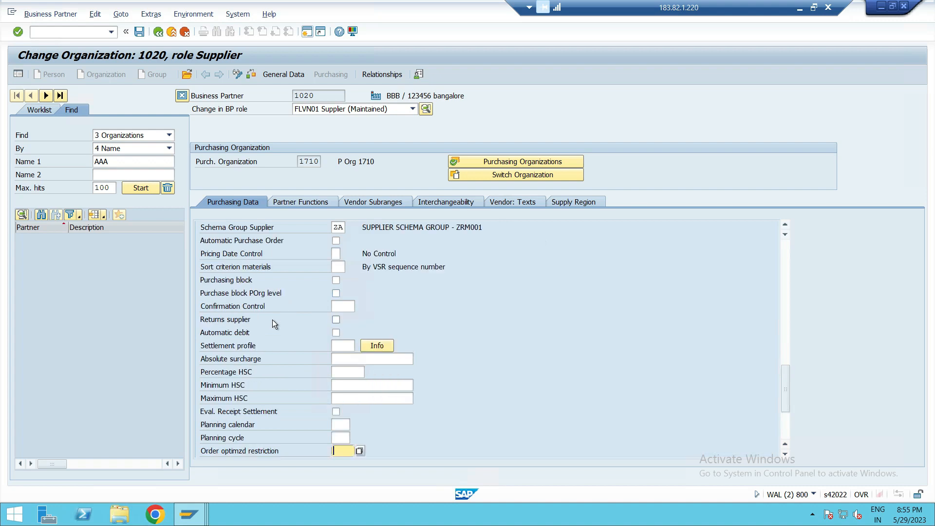
scroll(272, 320, up, 2)
scroll(274, 323, up, 5)
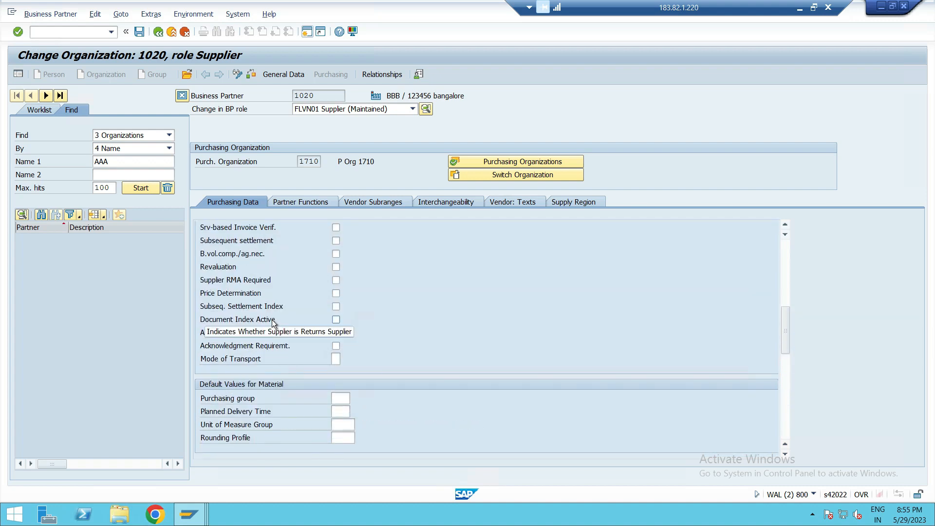
scroll(275, 321, down, 12)
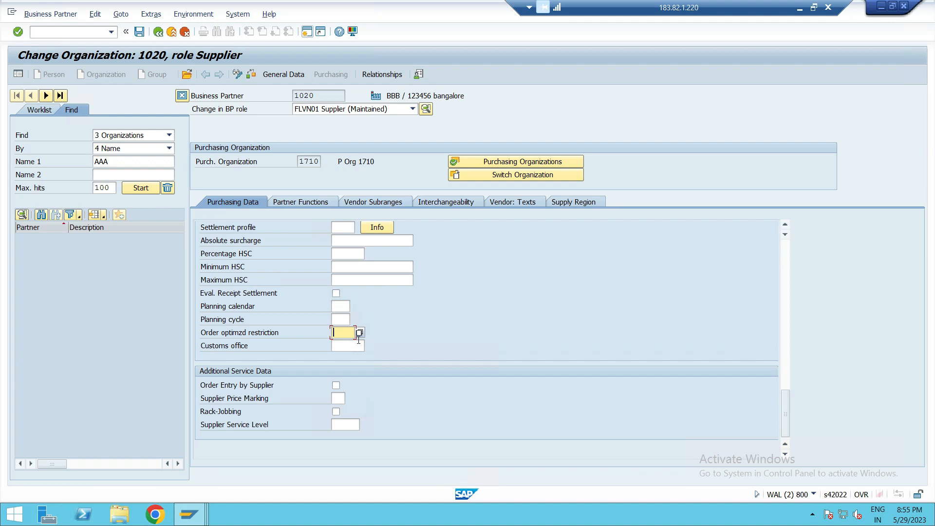
click(361, 336)
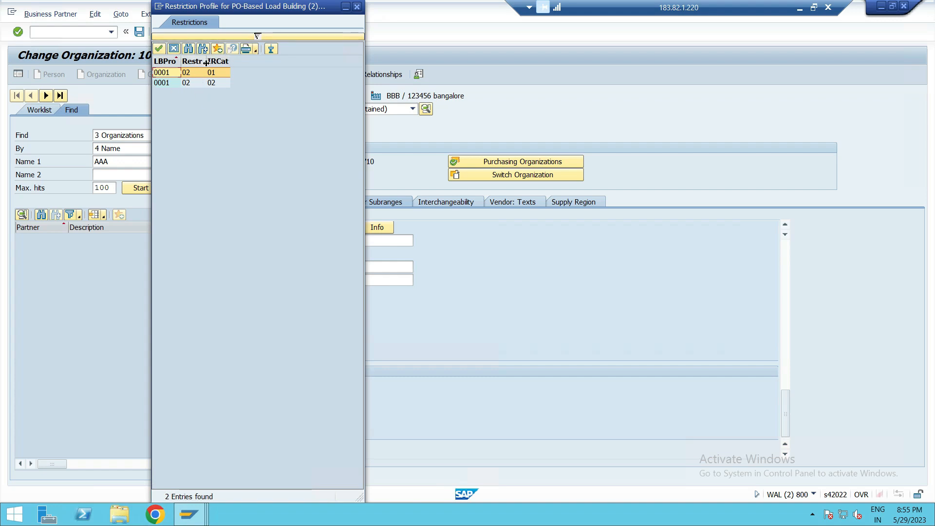
drag(207, 62, 229, 62)
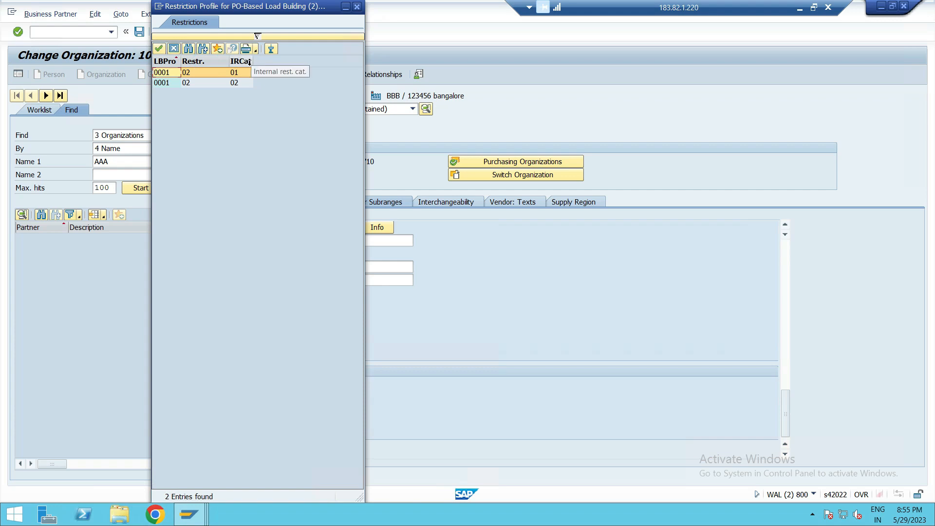
drag(253, 61, 286, 61)
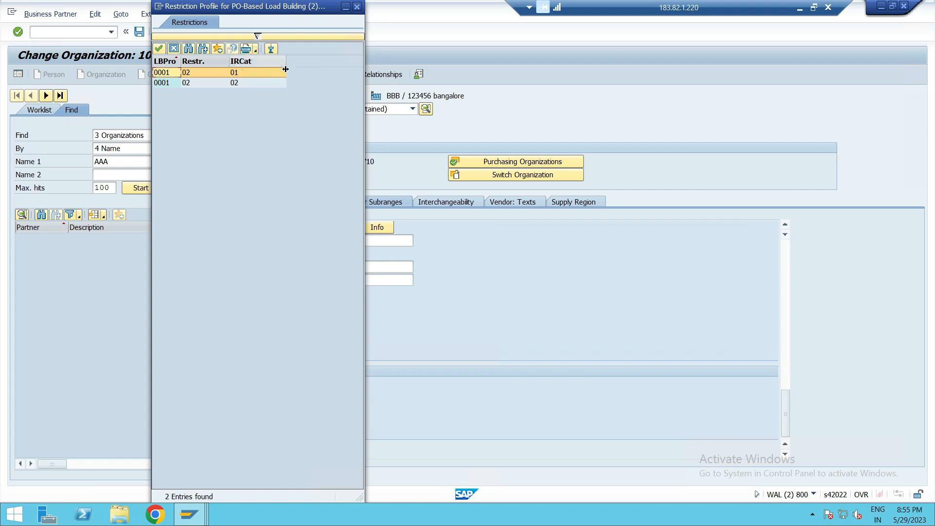
click(357, 6)
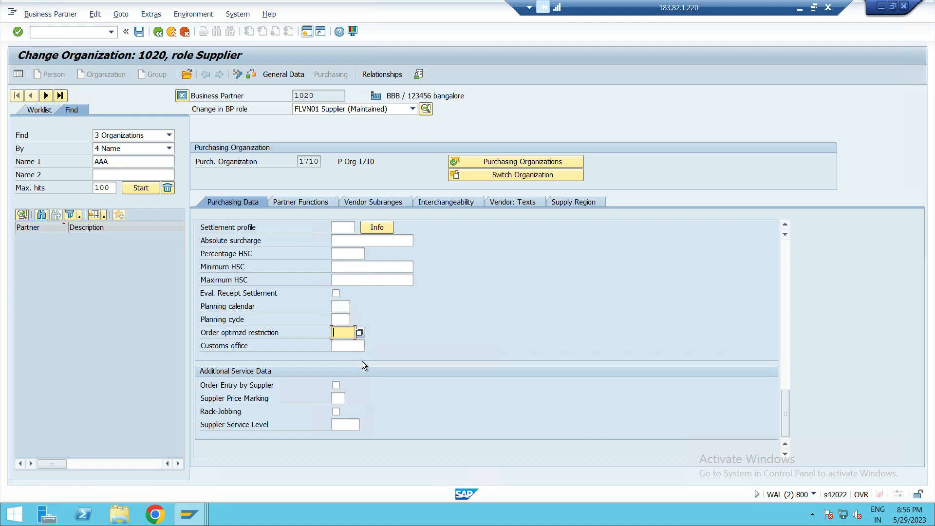
- Demonstrate the GR-Based Invoice Verif. indicator in the supplier's control data by selecting it and clearing it again
scroll(361, 361, up, 2)
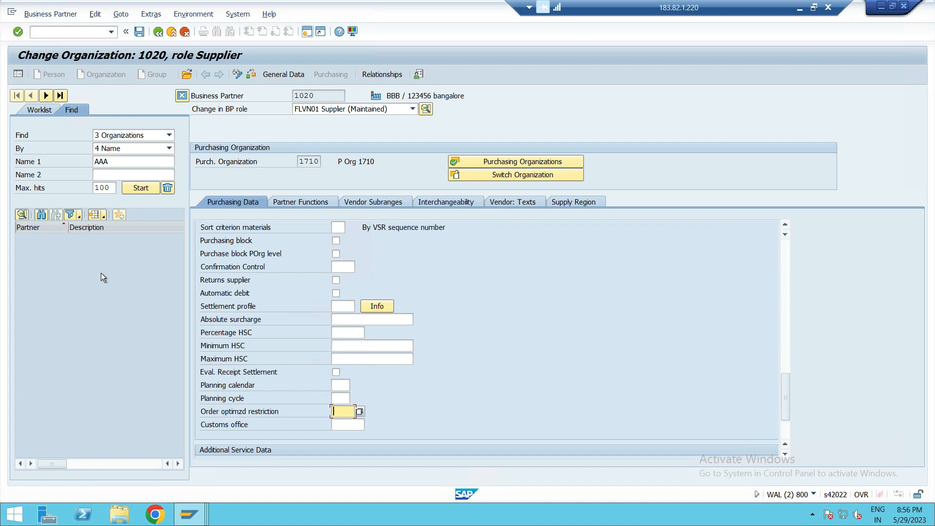
scroll(273, 309, up, 3)
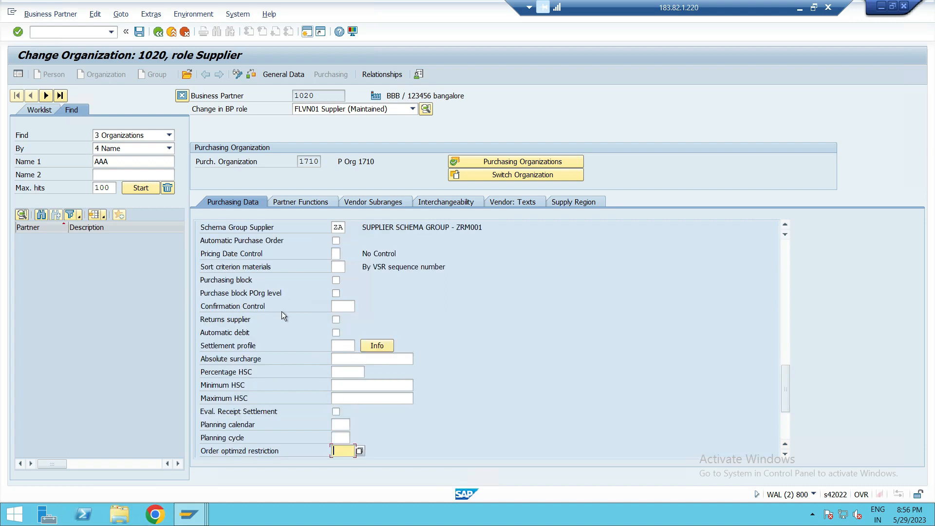
scroll(288, 310, up, 6)
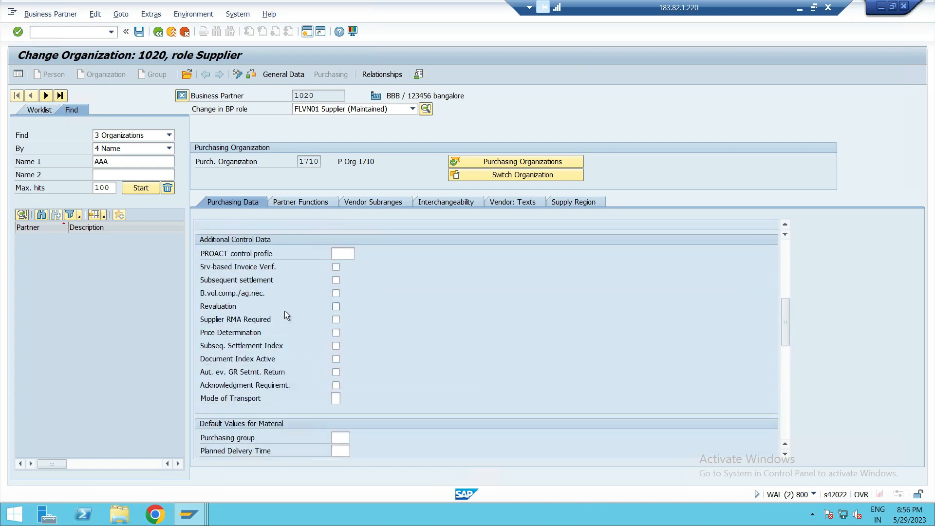
scroll(253, 281, up, 1)
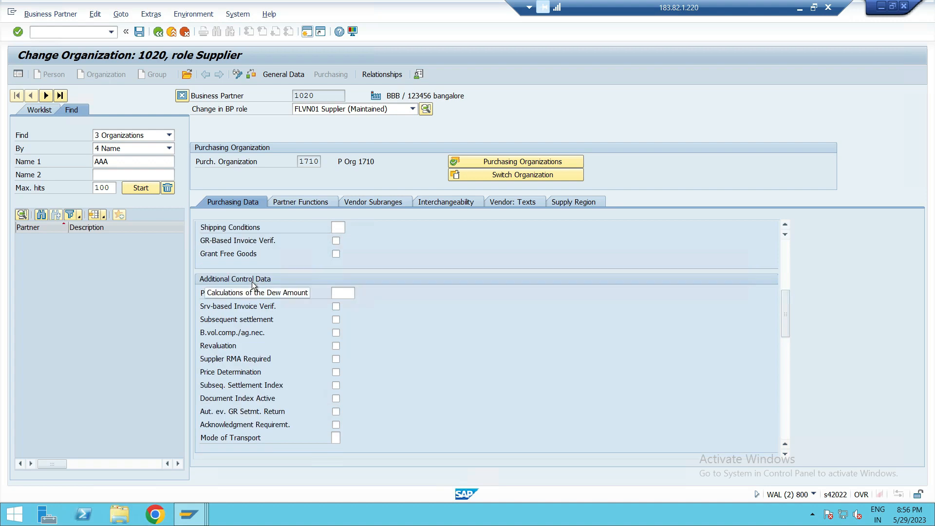
scroll(252, 281, up, 2)
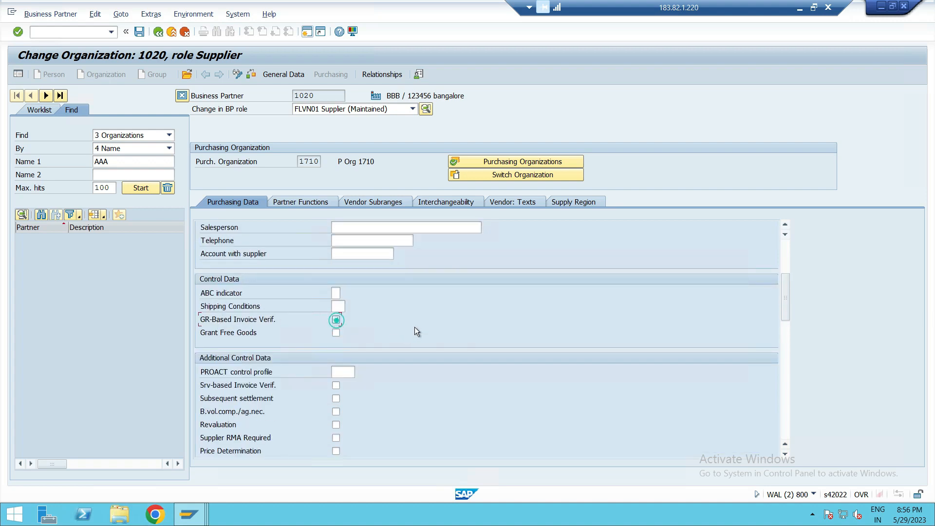
click(336, 320)
click(335, 320)
- Demonstrate the Aut. ev. GR Setmt. Return indicator in the additional control data by selecting it and clearing it again
scroll(279, 386, down, 1)
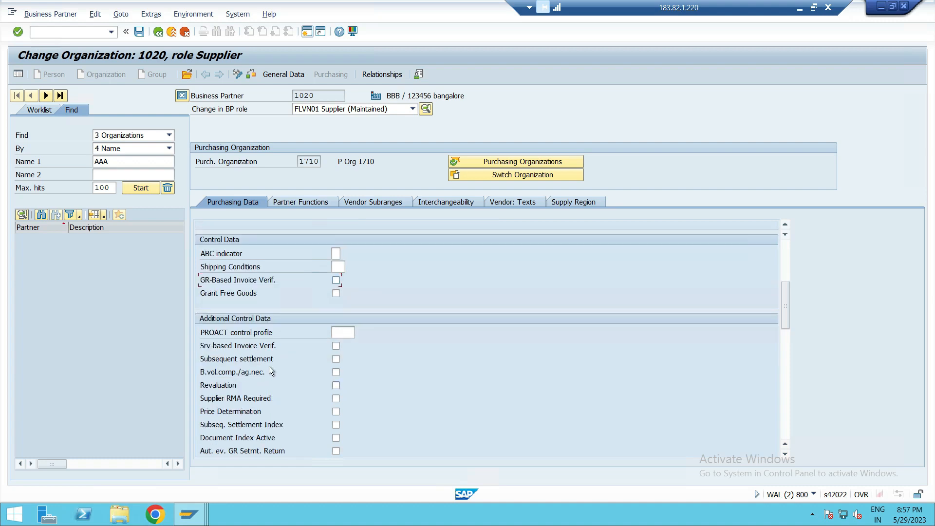
scroll(278, 385, down, 2)
click(336, 372)
click(337, 372)
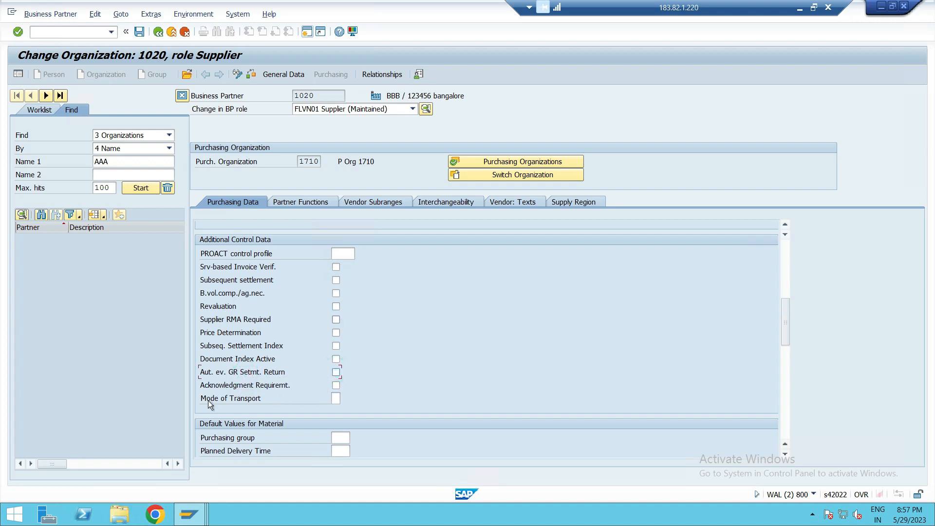
- Review the Eval. Receipt Settlement option in the additional purchasing data, and compare it with GR-Based Invoice Verif. in the control data
scroll(237, 333, down, 6)
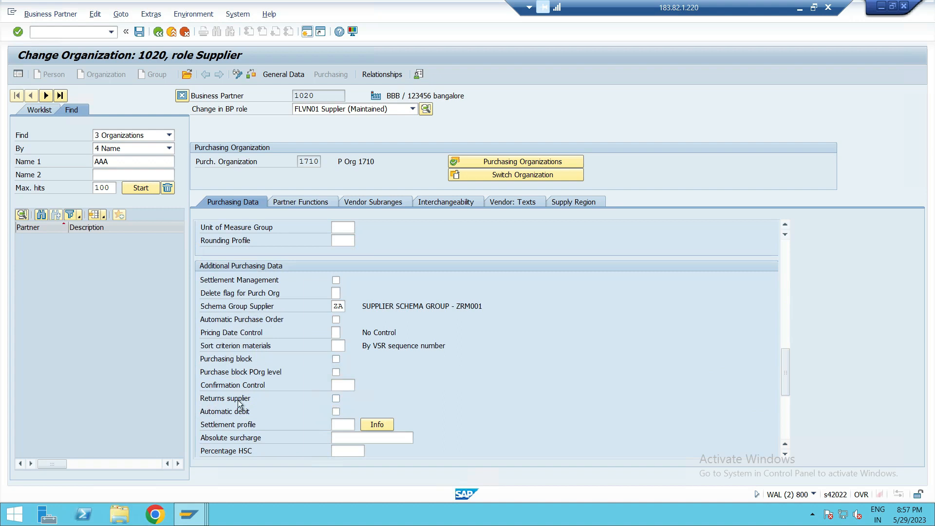
scroll(238, 399, down, 2)
scroll(312, 370, down, 2)
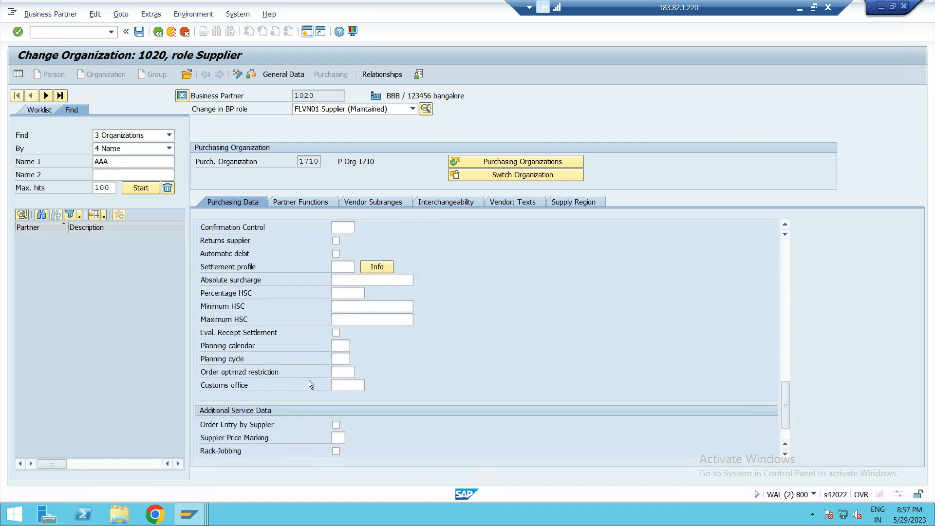
scroll(308, 380, down, 1)
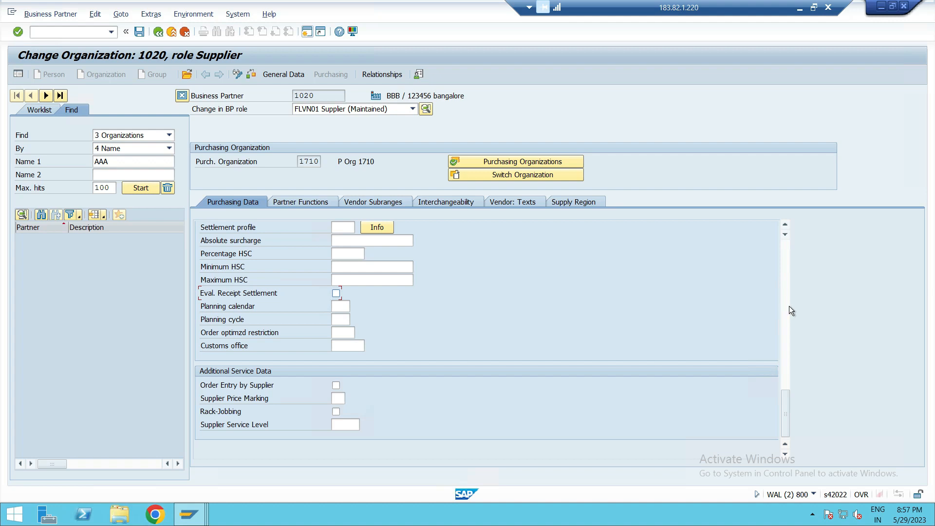
scroll(598, 365, up, 8)
scroll(598, 364, up, 7)
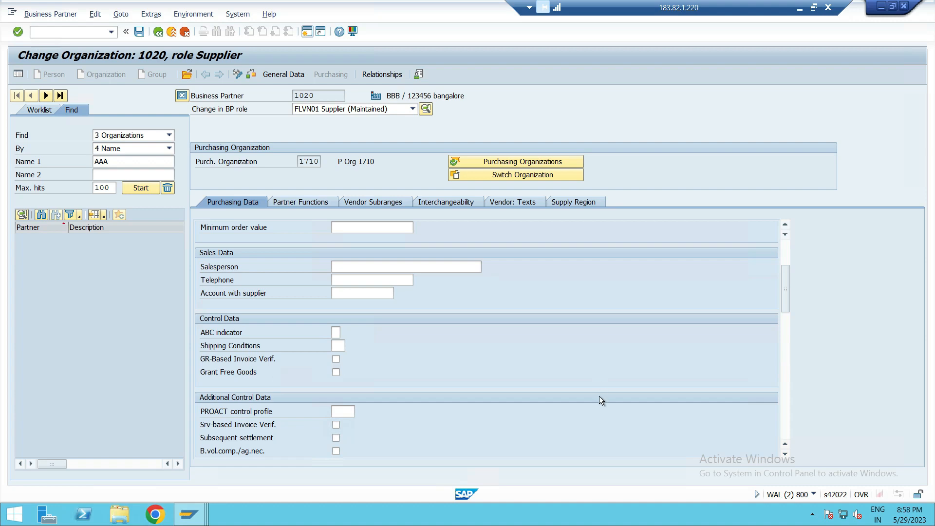
scroll(420, 378, down, 1)
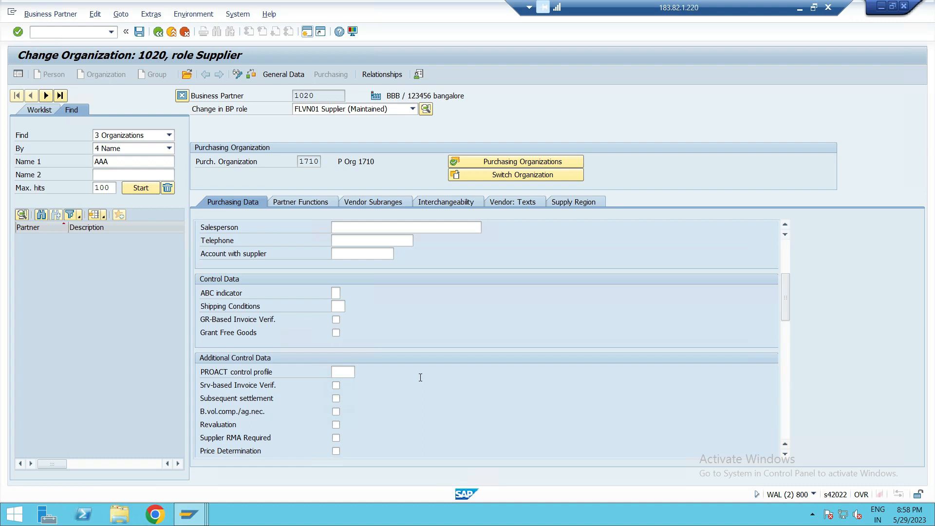
- Hide the business partner search area and review the supplier's additional purchasing data down to the Customs office field
click(182, 95)
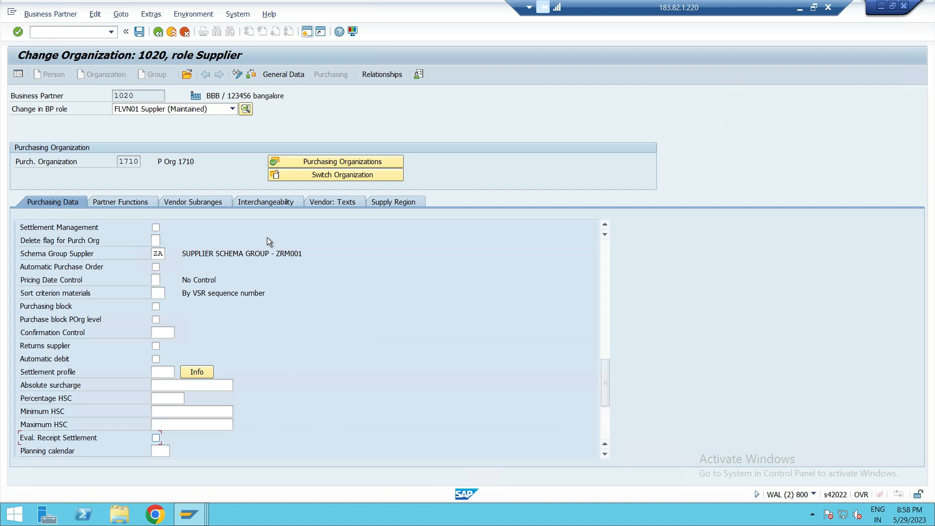
scroll(221, 360, down, 1)
scroll(129, 379, down, 1)
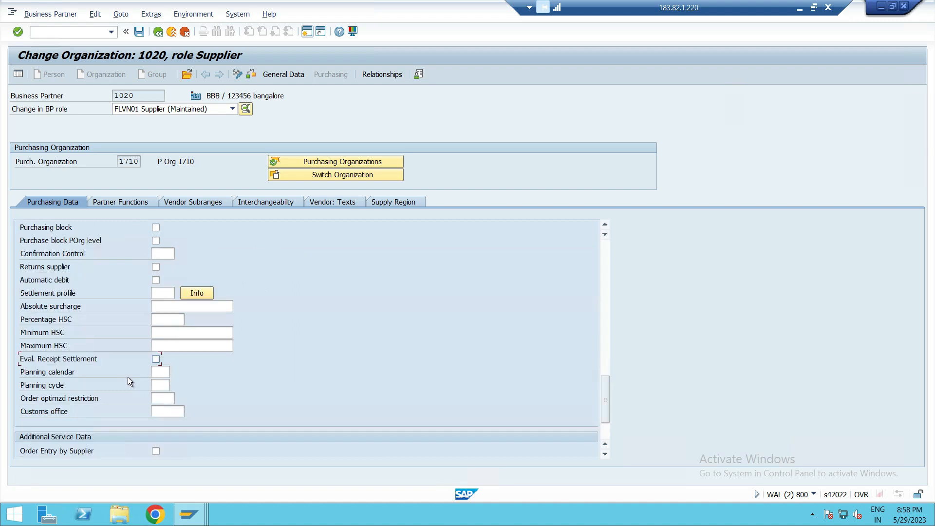
- Demonstrate the Acknowledgment Requiremt. indicator in the additional control data, leaving it cleared
scroll(156, 326, up, 1)
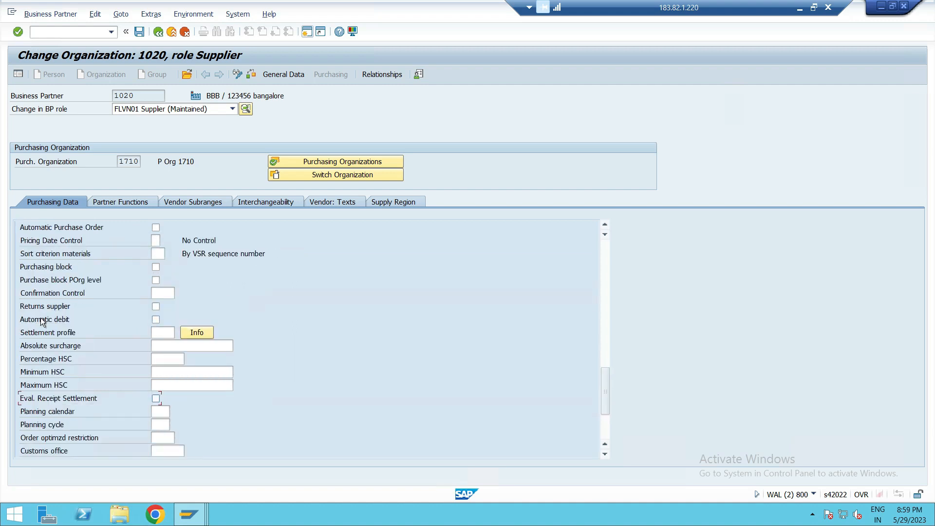
scroll(50, 318, up, 1)
scroll(58, 305, up, 1)
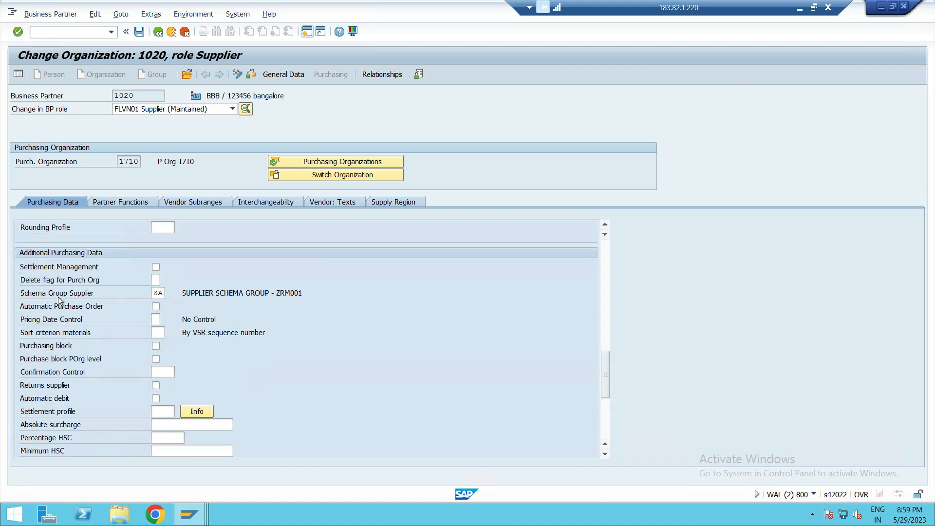
scroll(58, 297, up, 6)
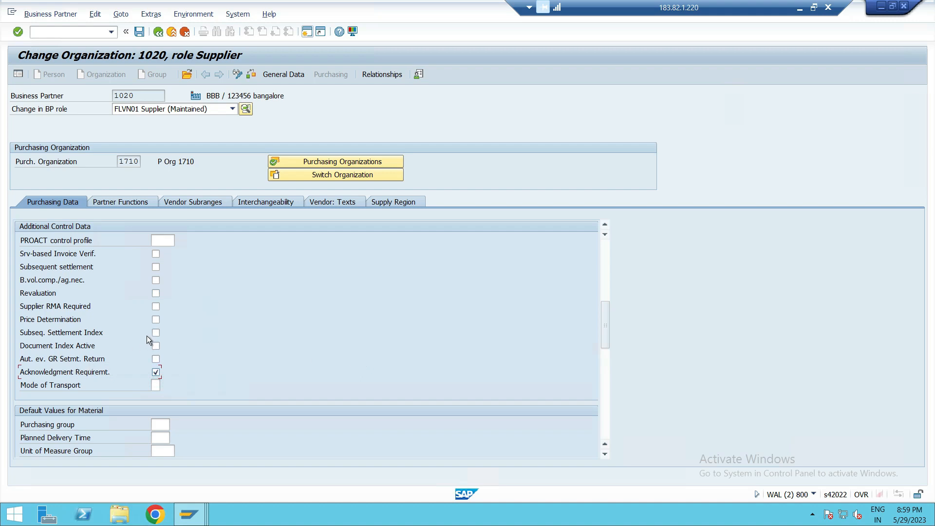
click(156, 373)
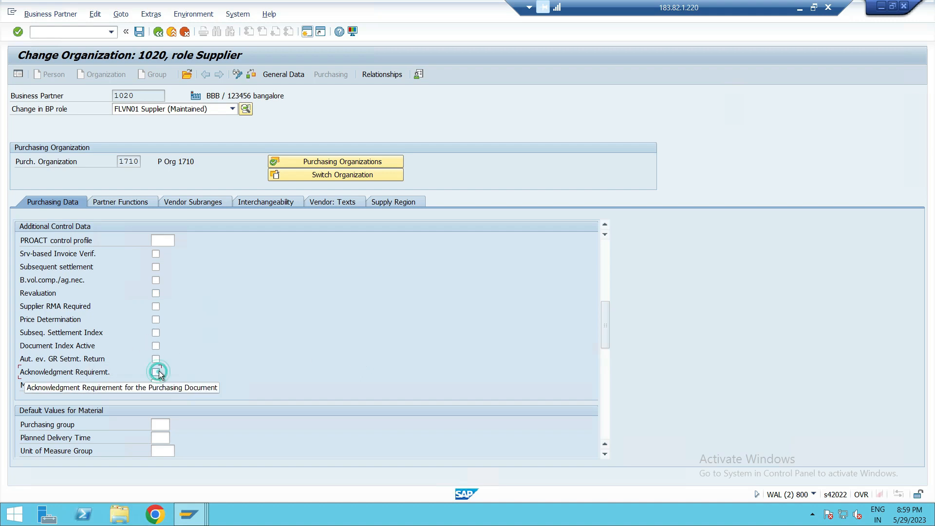
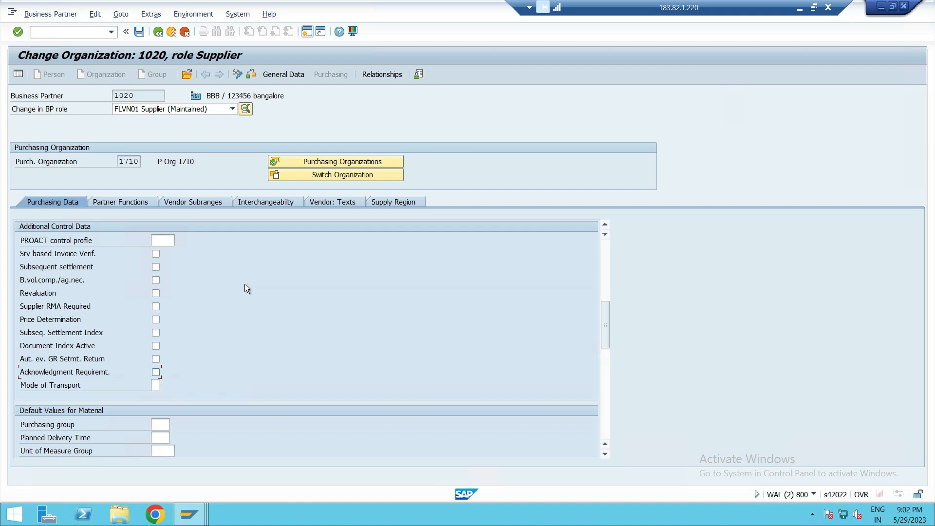
click(239, 283)
- Try the value a as the ABC indicator in the supplier's control data, and remove it again
scroll(124, 452, down, 5)
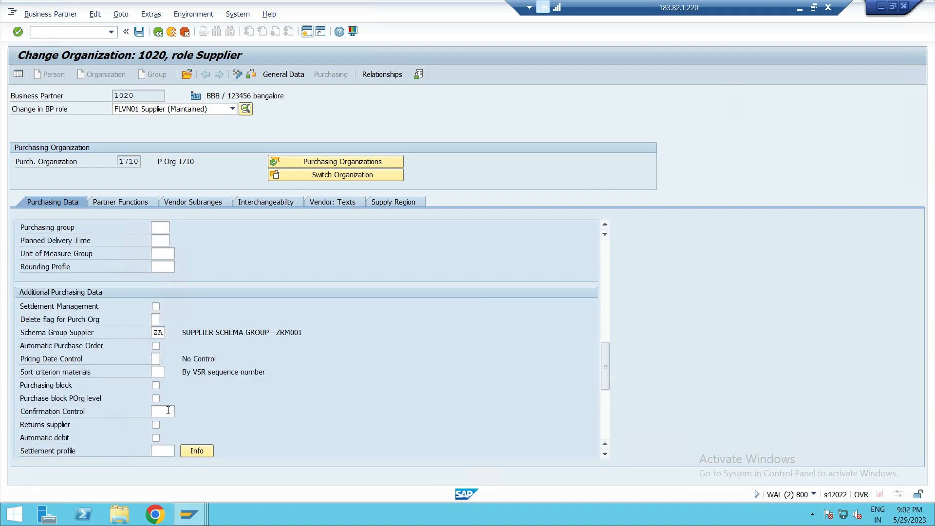
scroll(96, 393, down, 1)
scroll(96, 373, up, 10)
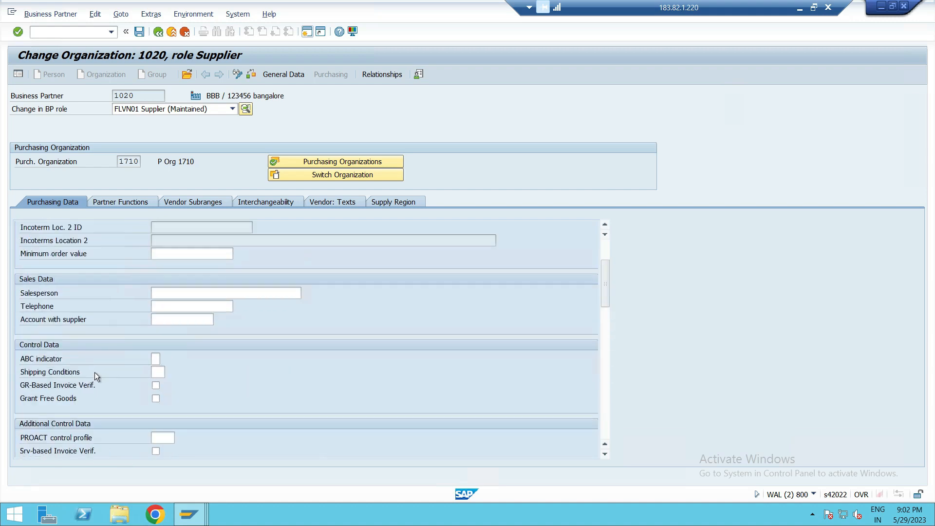
click(157, 359)
text(a)
key(BackSpace)
- Review the supplier's additional control data, material default values and additional purchasing data
scroll(24, 368, down, 3)
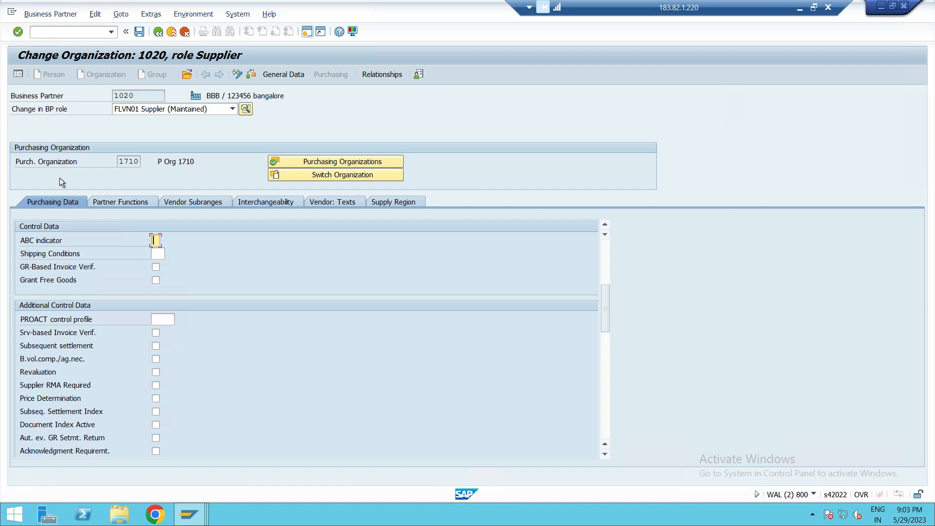
scroll(93, 305, down, 3)
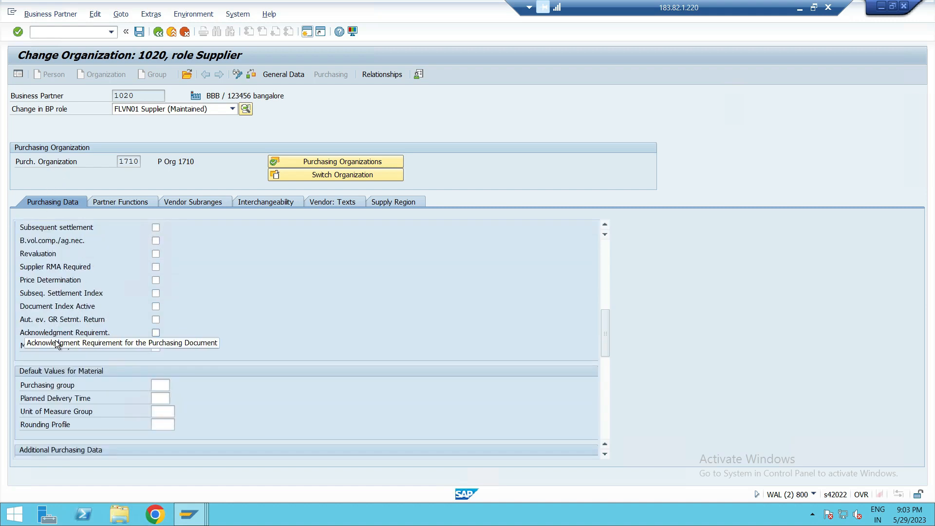
scroll(55, 343, down, 5)
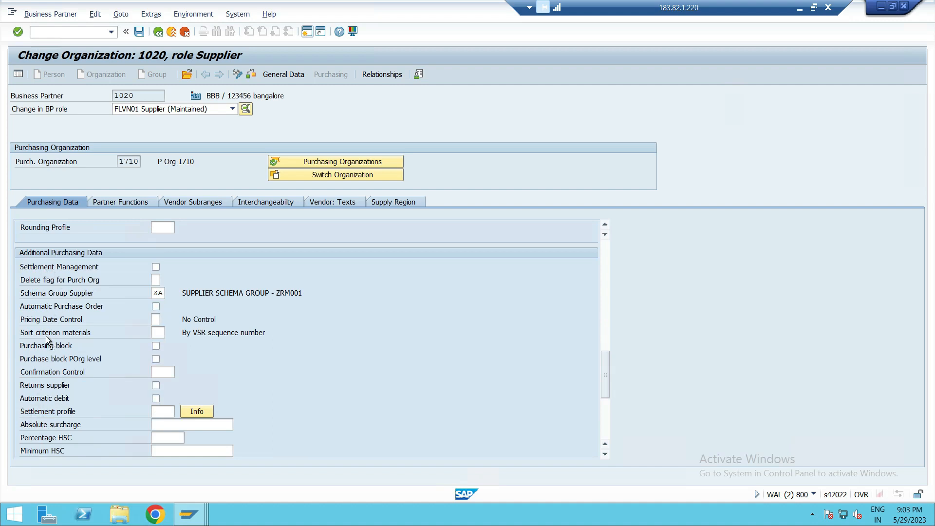
- Check the possible entries for the Mode of Transport field in the supplier's additional control data
scroll(46, 388, up, 1)
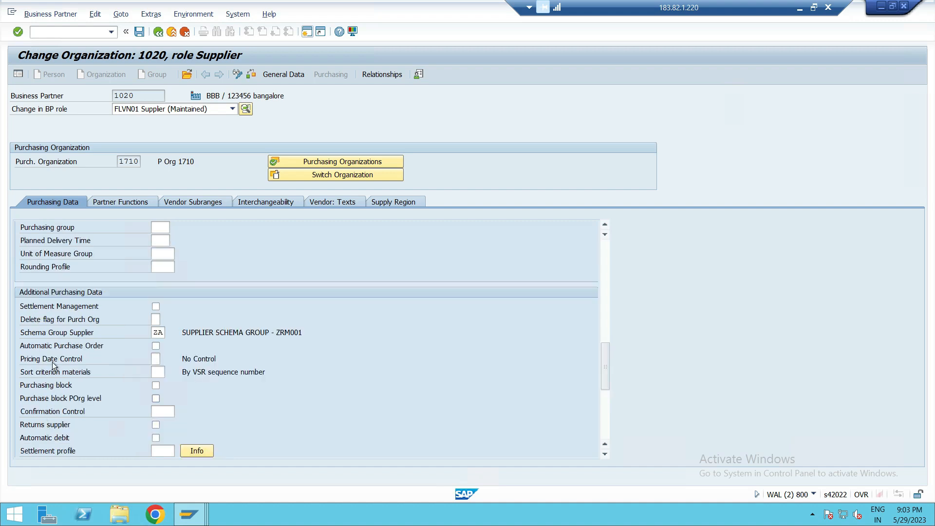
scroll(53, 364, up, 4)
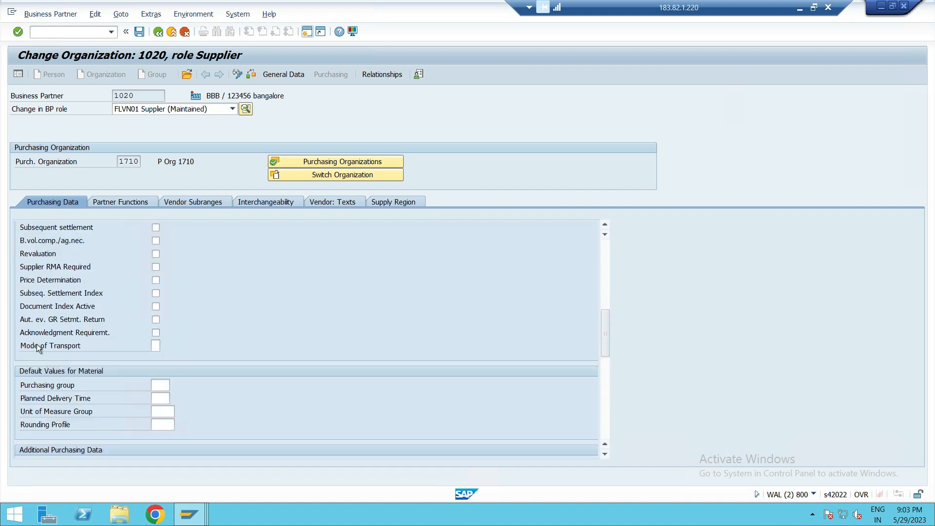
click(155, 346)
click(165, 346)
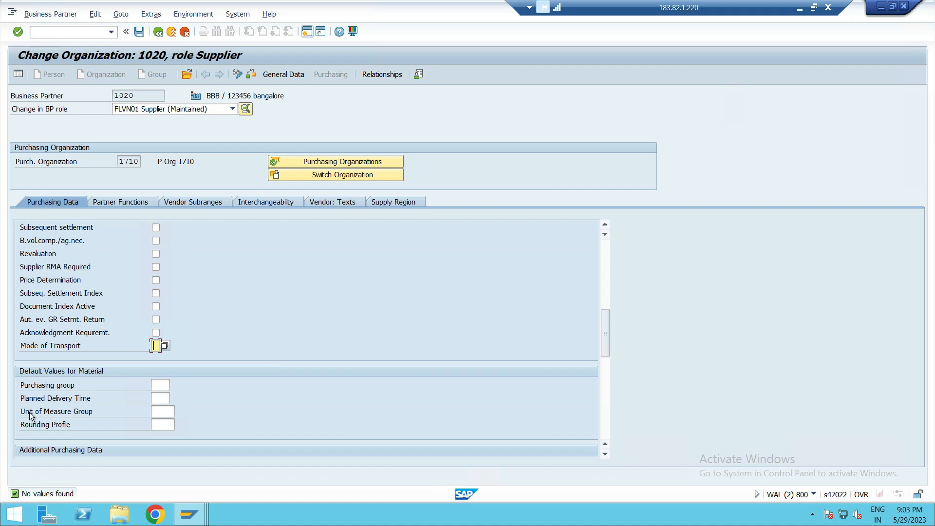
click(63, 345)
click(154, 345)
click(164, 346)
click(76, 350)
- Review the supplier's purchasing data from the conditions section through to the additional service data
scroll(78, 352, up, 4)
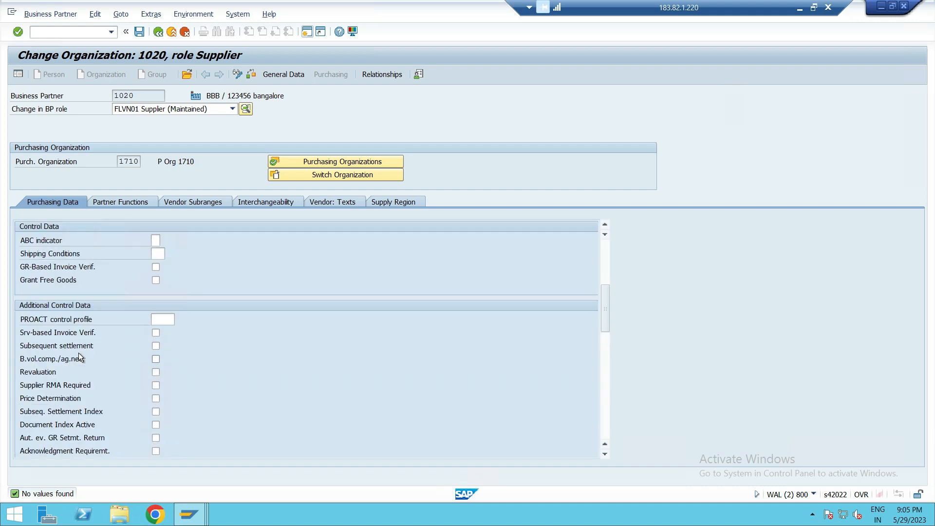
scroll(77, 357, up, 4)
scroll(77, 357, up, 1)
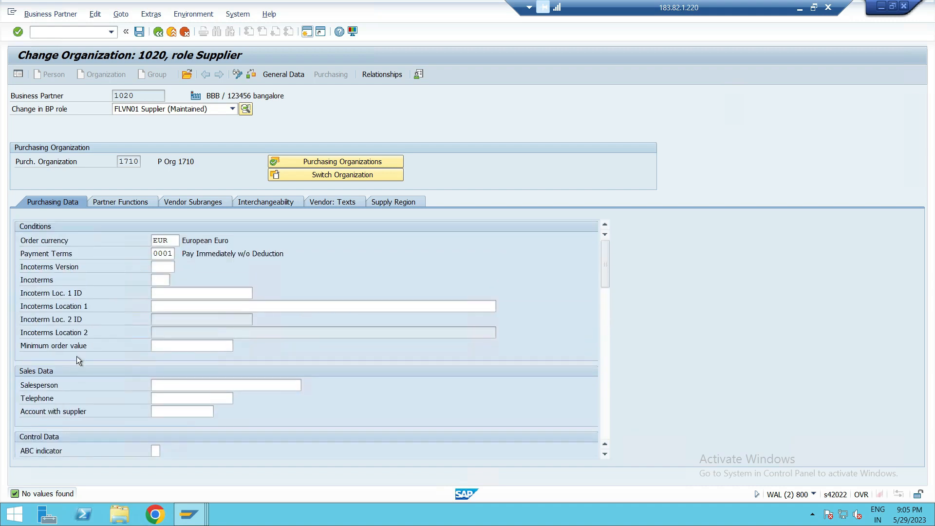
scroll(77, 358, down, 7)
scroll(77, 360, down, 10)
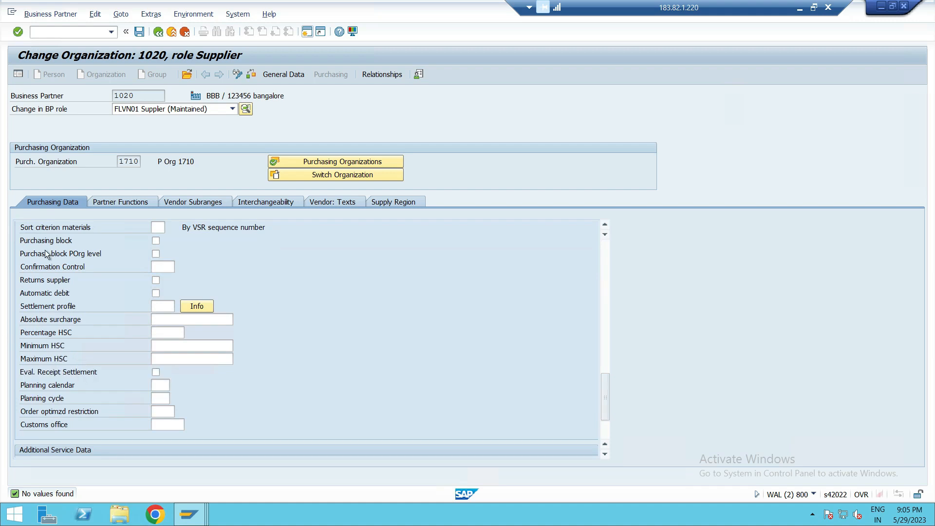
scroll(48, 302, down, 2)
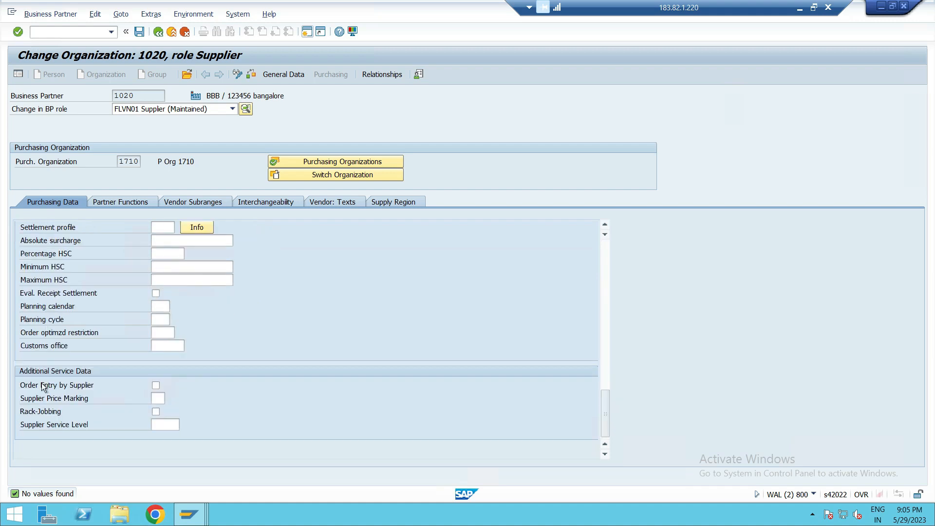
scroll(42, 390, up, 1)
scroll(40, 385, up, 6)
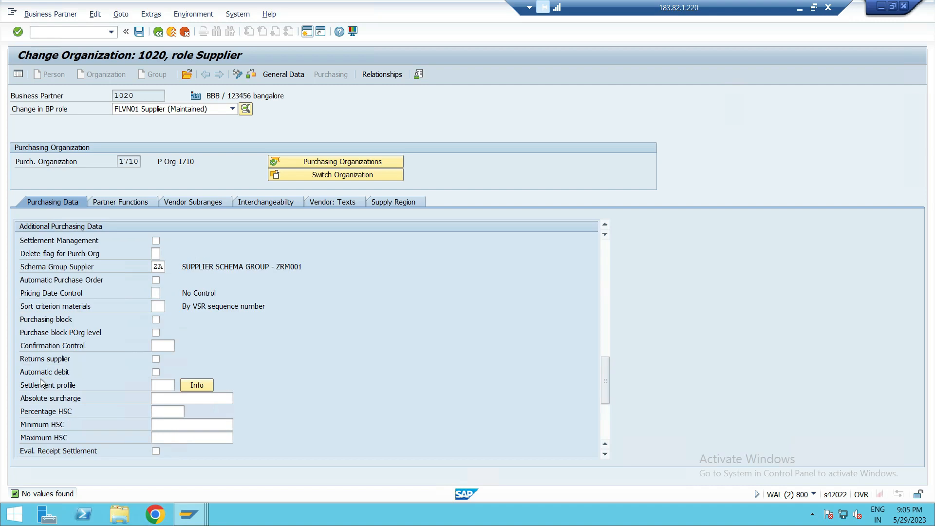
scroll(42, 370, up, 4)
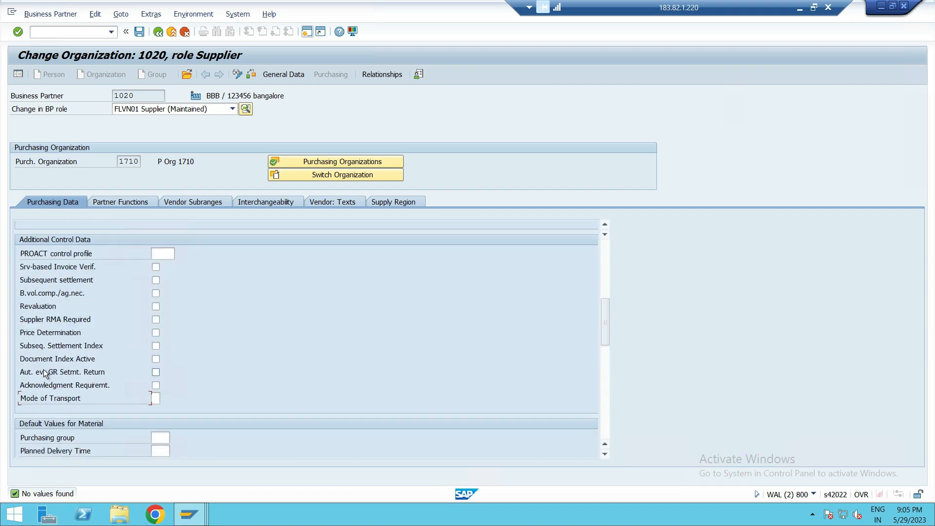
scroll(37, 344, up, 4)
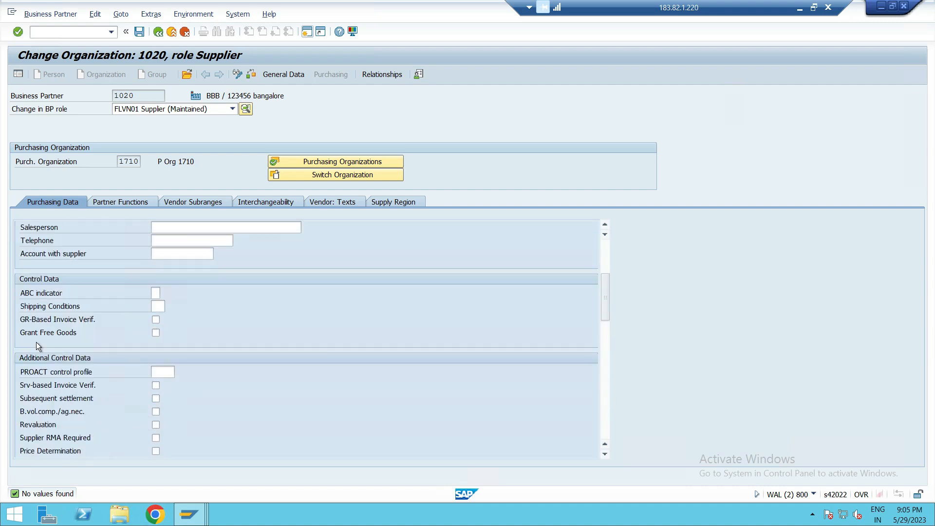
scroll(37, 346, up, 3)
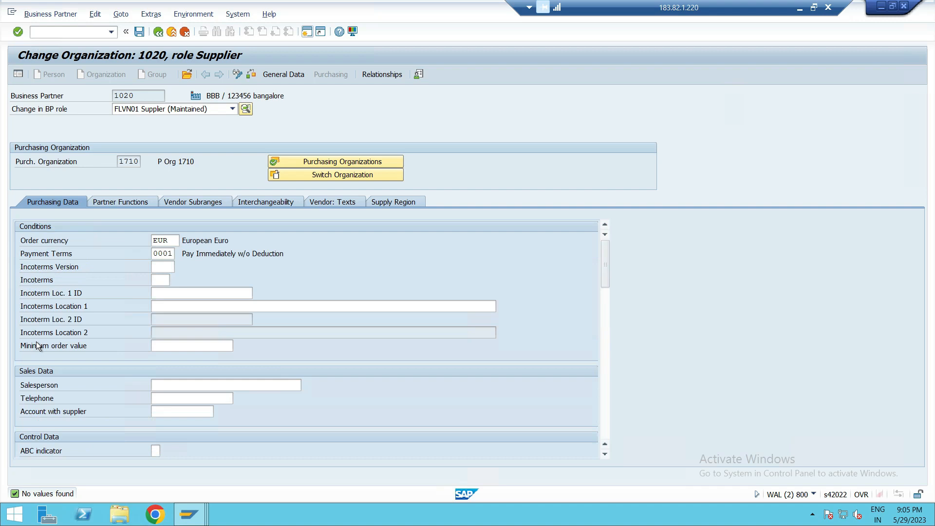
- Check the possible entries for the Customs office field in the supplier's additional purchasing data
scroll(48, 343, down, 4)
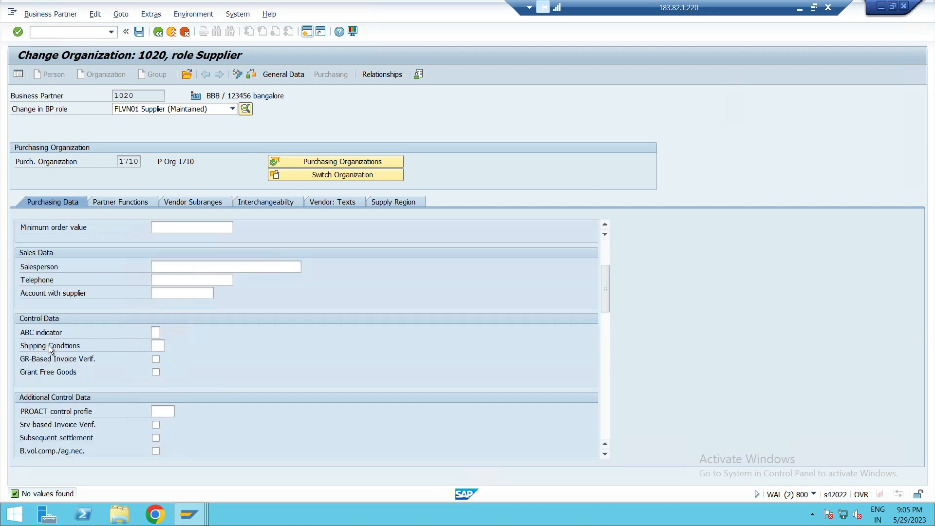
scroll(50, 346, down, 3)
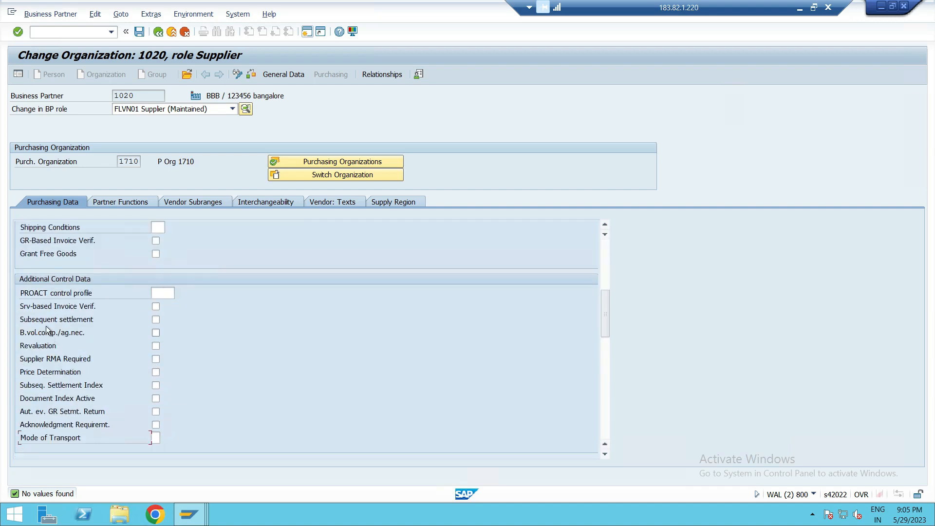
scroll(56, 384, down, 3)
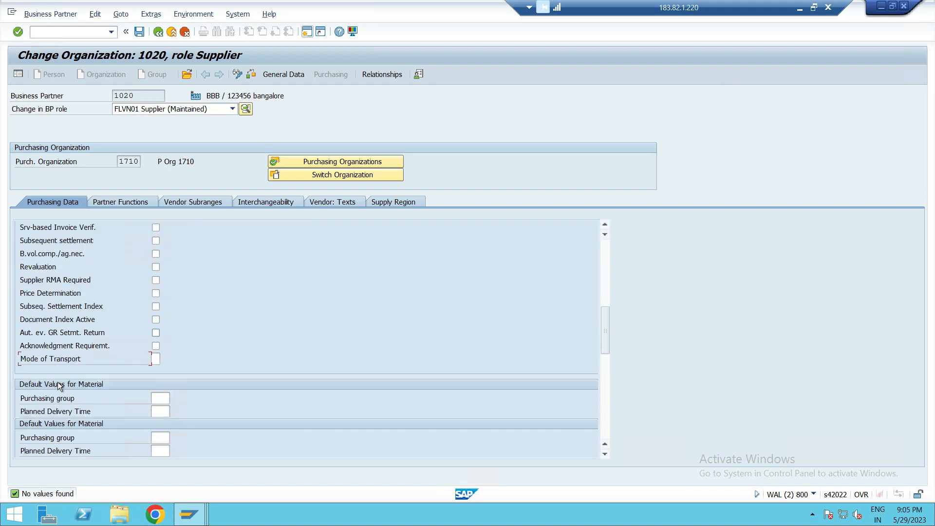
scroll(57, 390, down, 2)
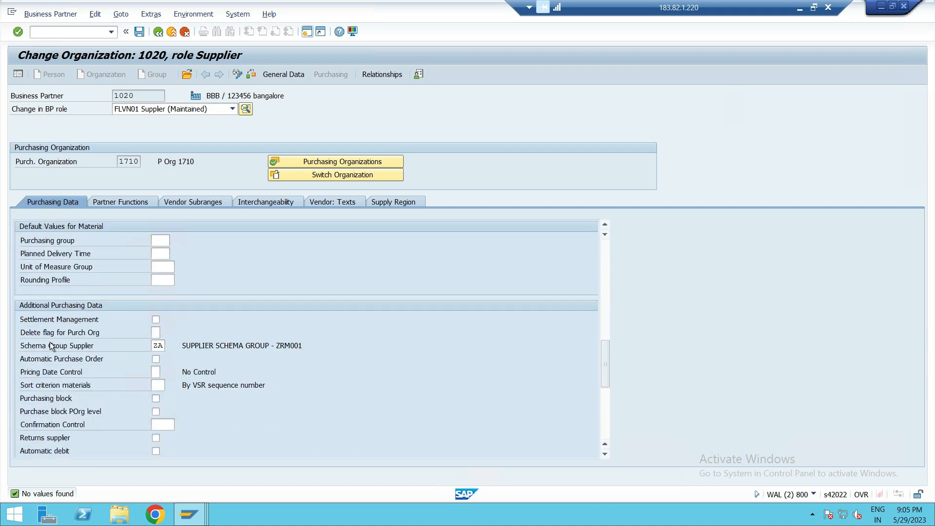
scroll(51, 336, down, 2)
scroll(51, 349, down, 2)
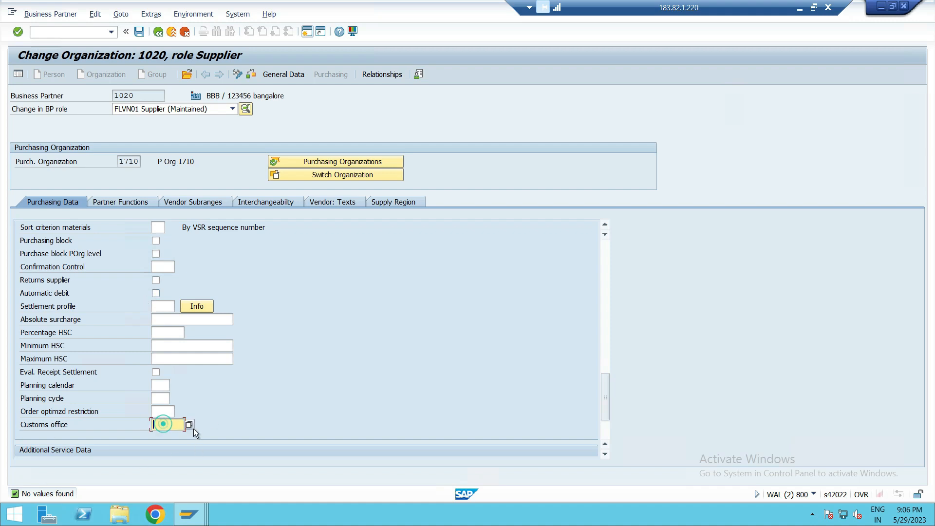
click(189, 424)
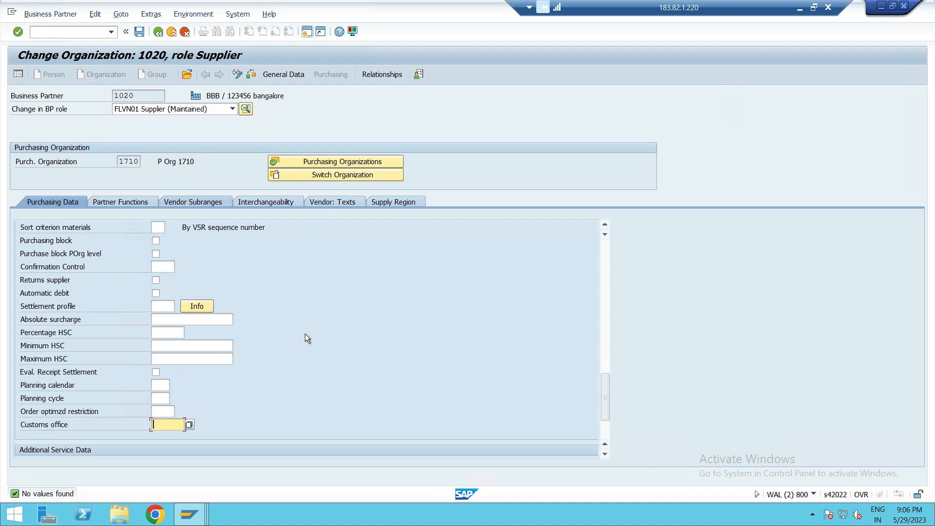
- Switch to the first SAP Easy Access session and open the SAP Reference IMG through transaction spro
click(190, 515)
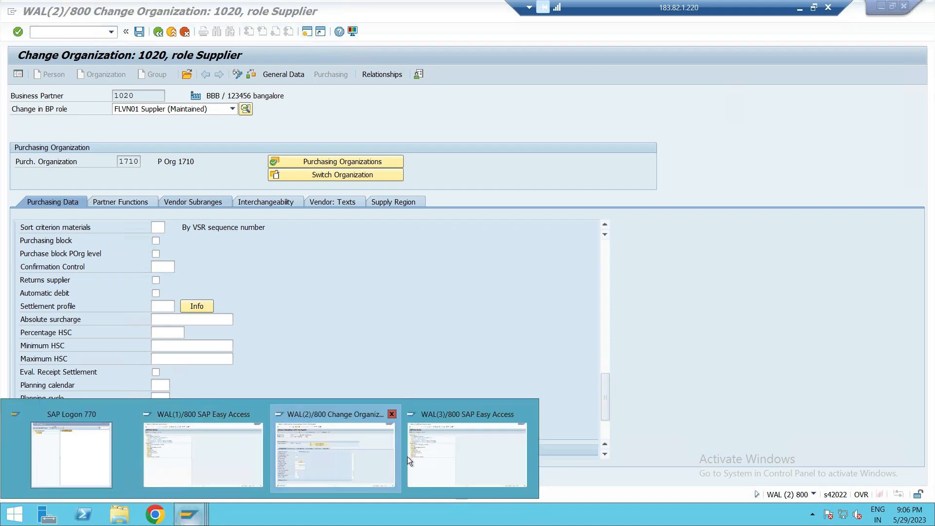
click(236, 463)
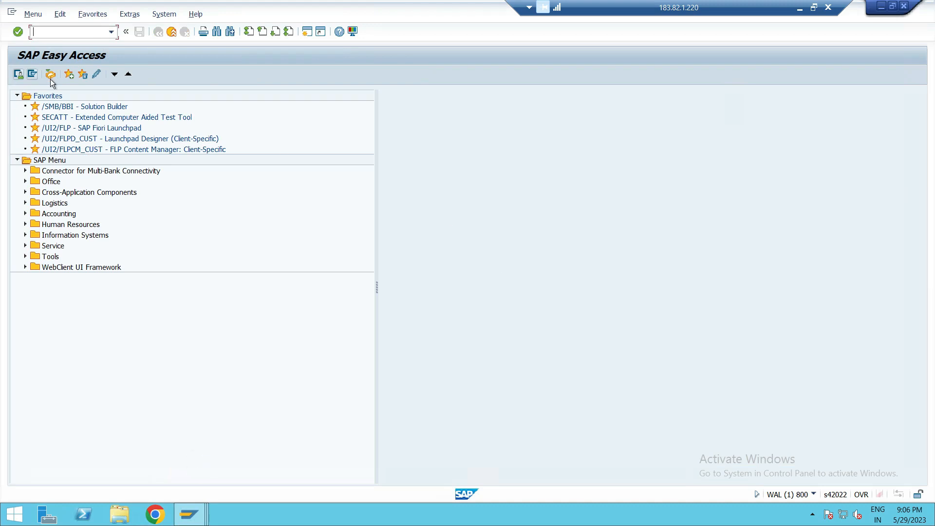
text(spro)
key(Return)
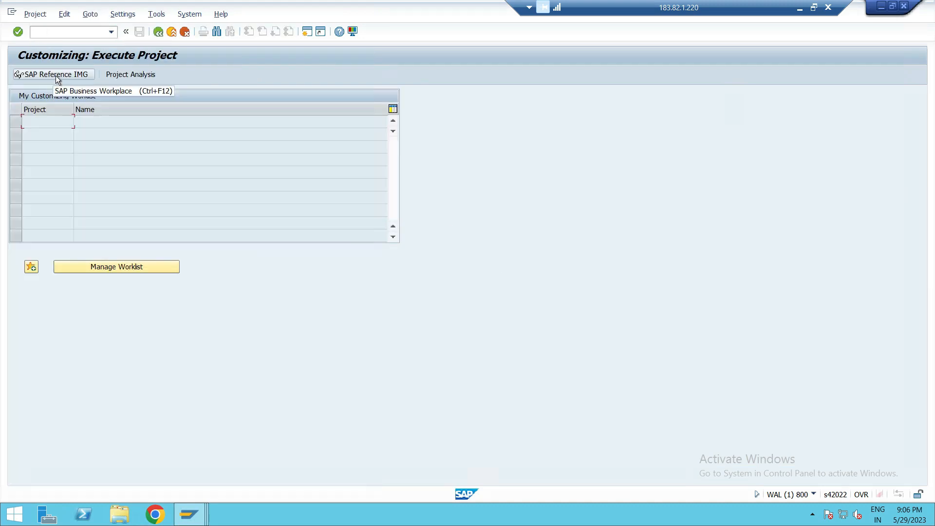
click(56, 74)
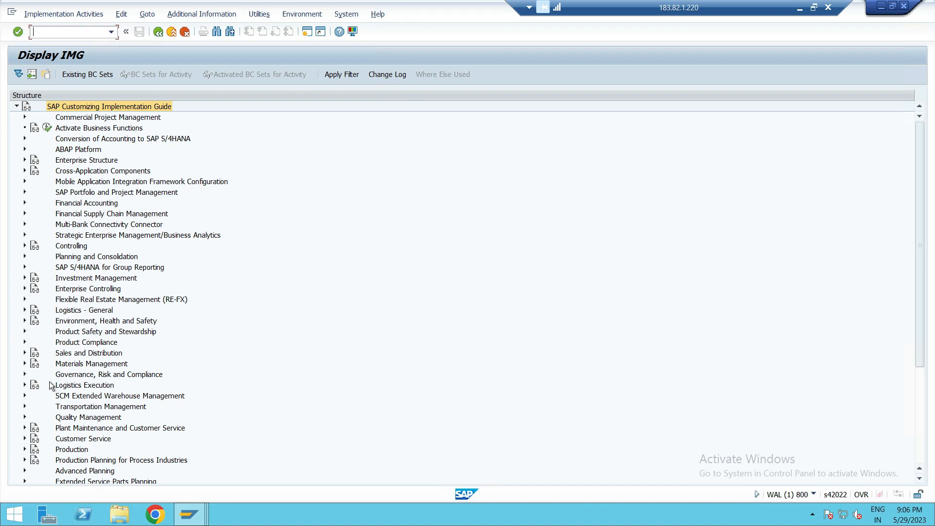
- Expand Materials Management and its Purchasing node in the customizing implementation guide
click(25, 364)
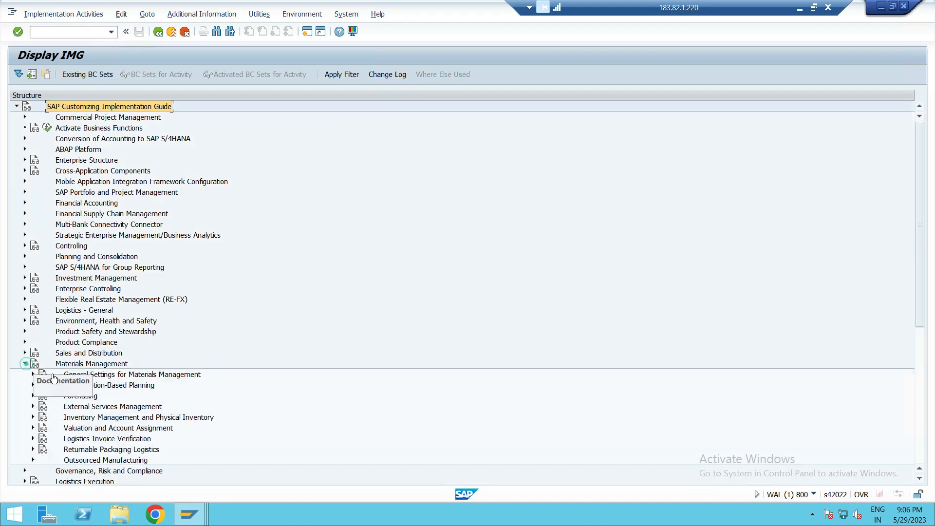
scroll(179, 360, down, 2)
scroll(179, 360, down, 4)
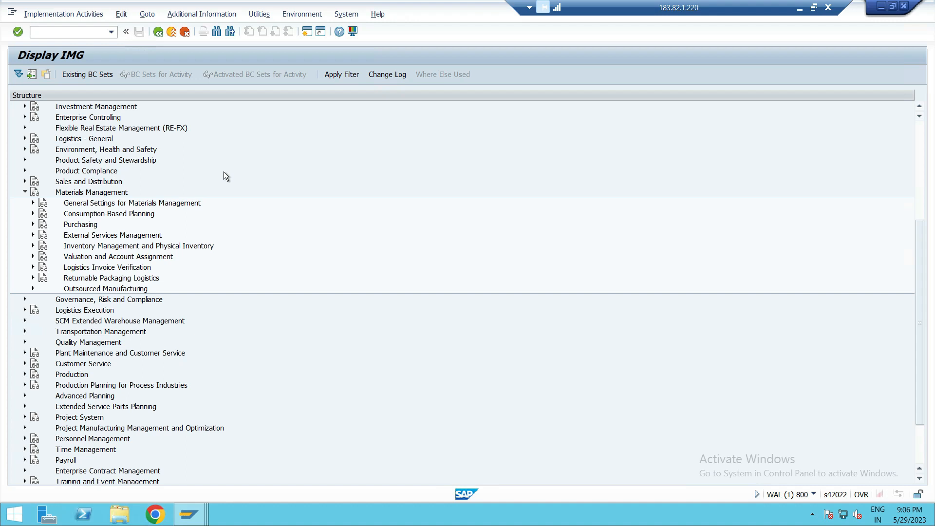
click(97, 247)
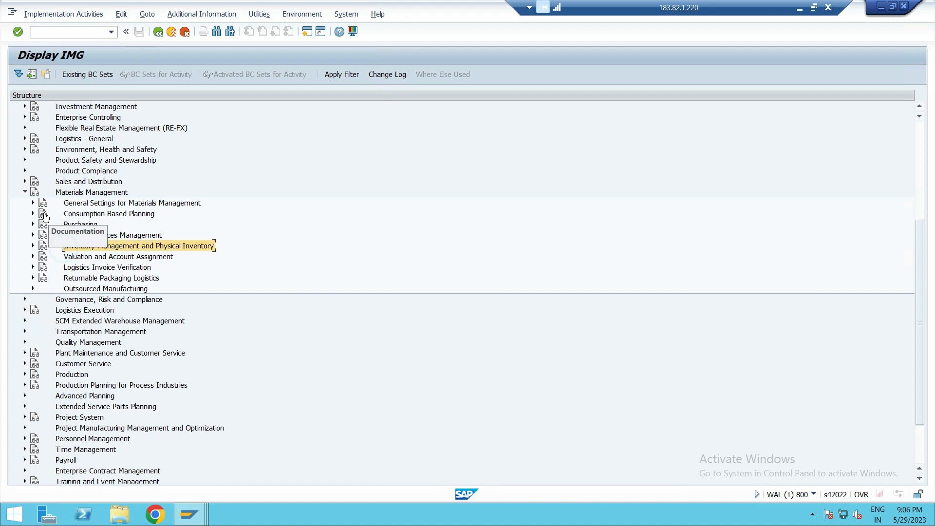
click(32, 225)
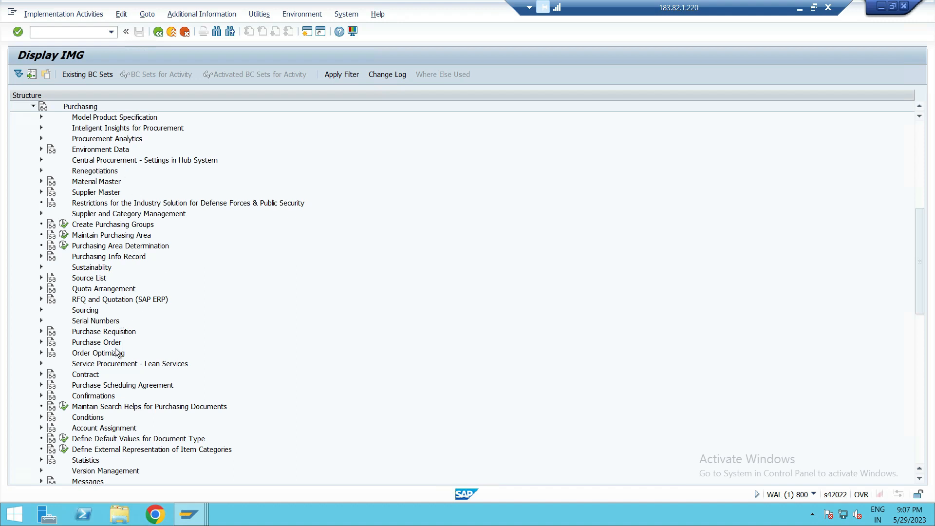
- Look through the activities in the Purchasing node for customizing related to the supplier's purchasing data
scroll(108, 329, down, 2)
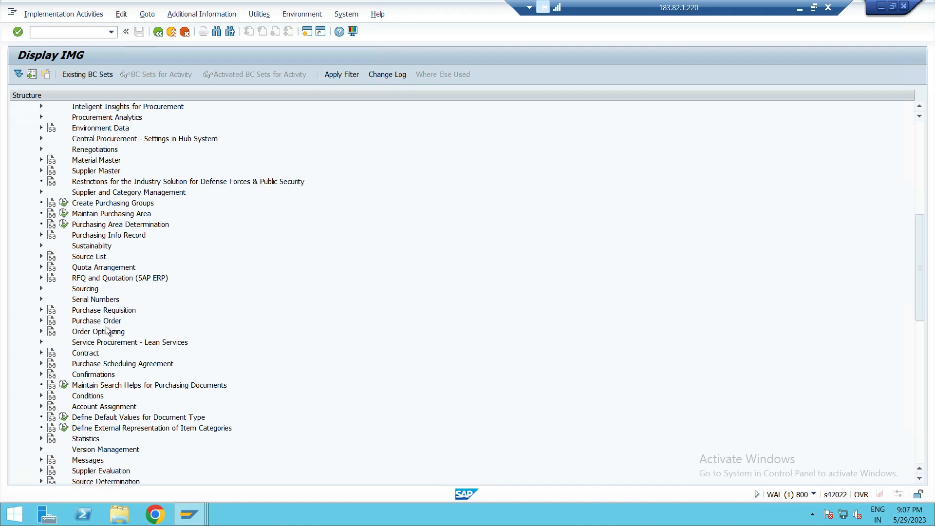
scroll(112, 327, down, 2)
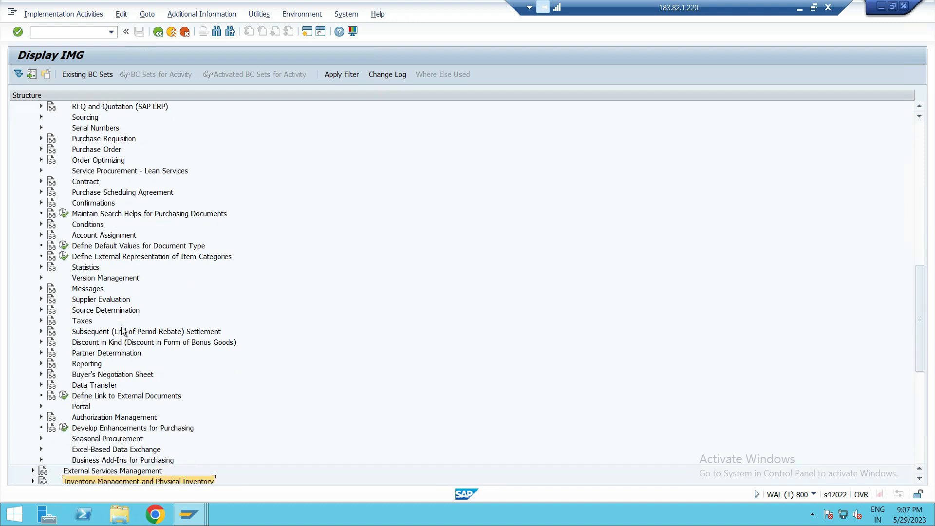
scroll(124, 330, up, 2)
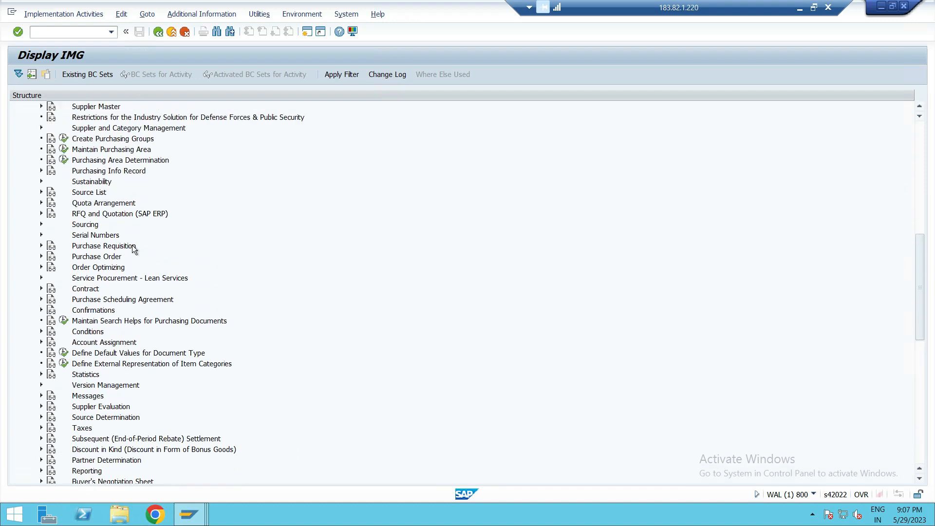
scroll(63, 166, up, 1)
scroll(61, 161, up, 3)
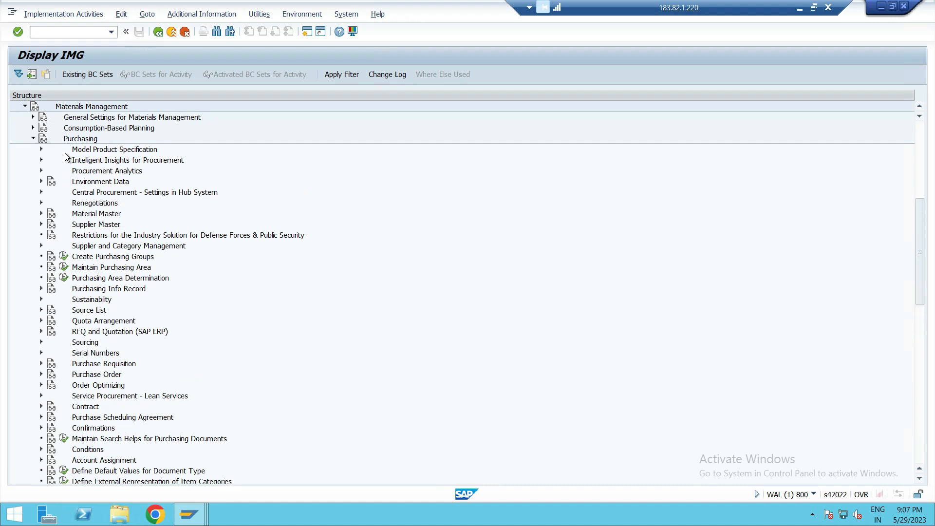
scroll(97, 308, down, 1)
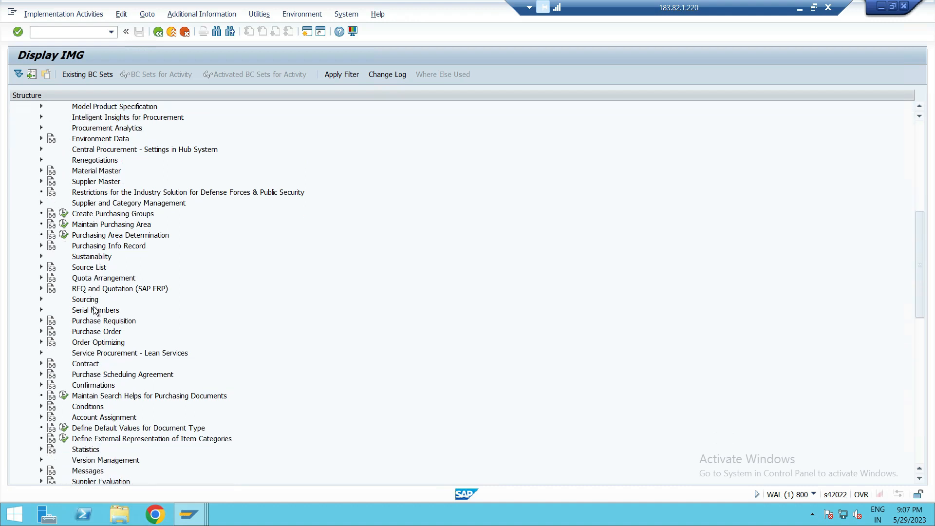
scroll(96, 314, down, 2)
scroll(96, 314, down, 1)
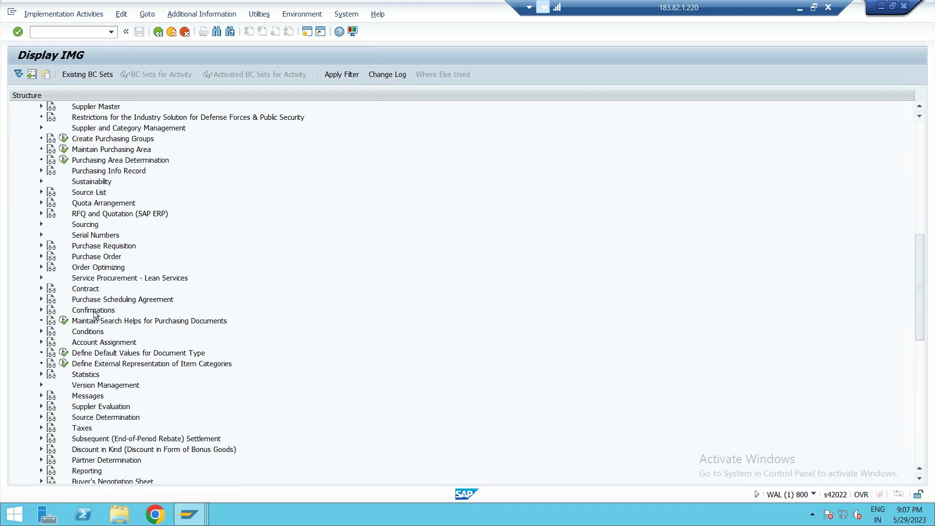
scroll(146, 372, down, 2)
scroll(96, 381, down, 1)
scroll(145, 418, down, 1)
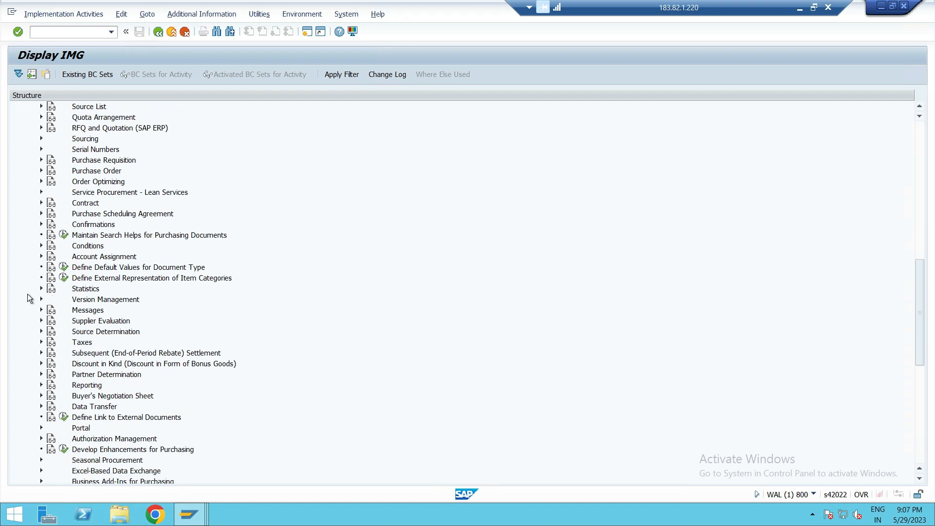
scroll(78, 195, down, 3)
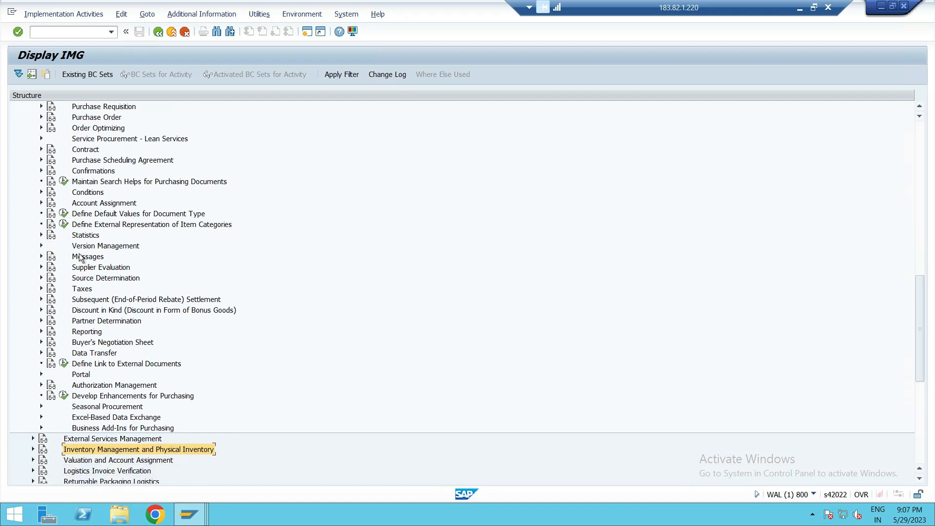
scroll(81, 258, down, 1)
scroll(95, 265, down, 1)
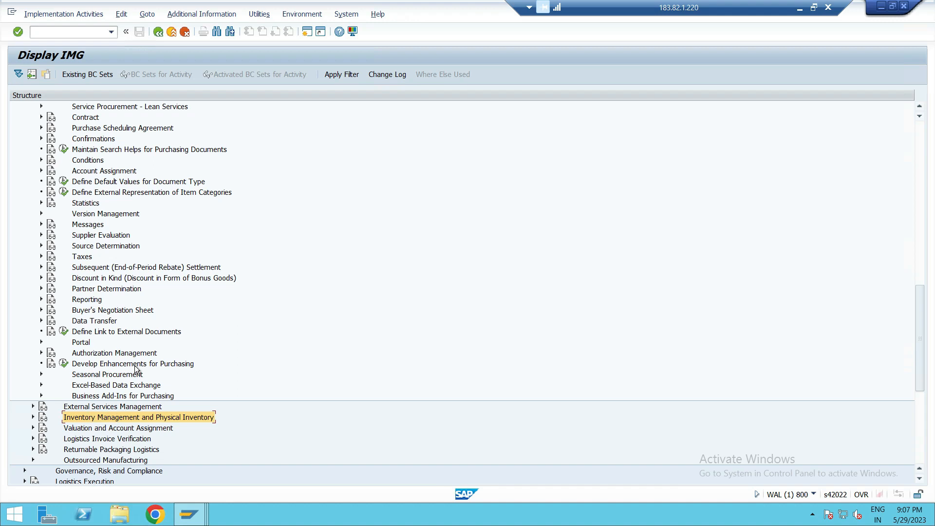
scroll(83, 329, up, 3)
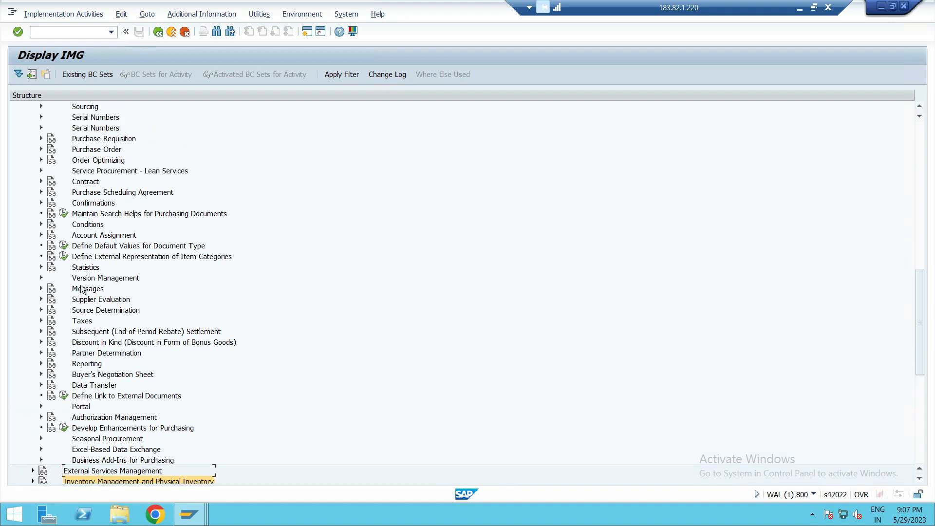
scroll(89, 322, up, 3)
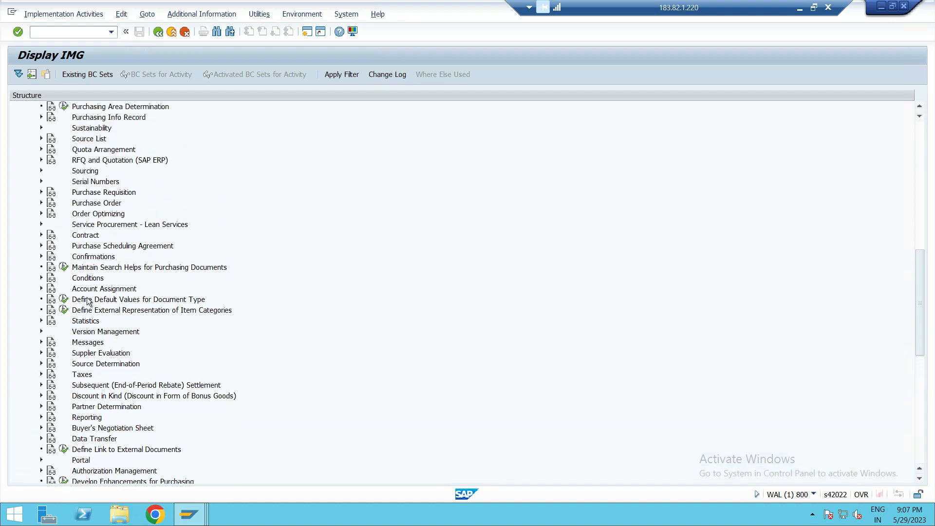
scroll(91, 345, up, 4)
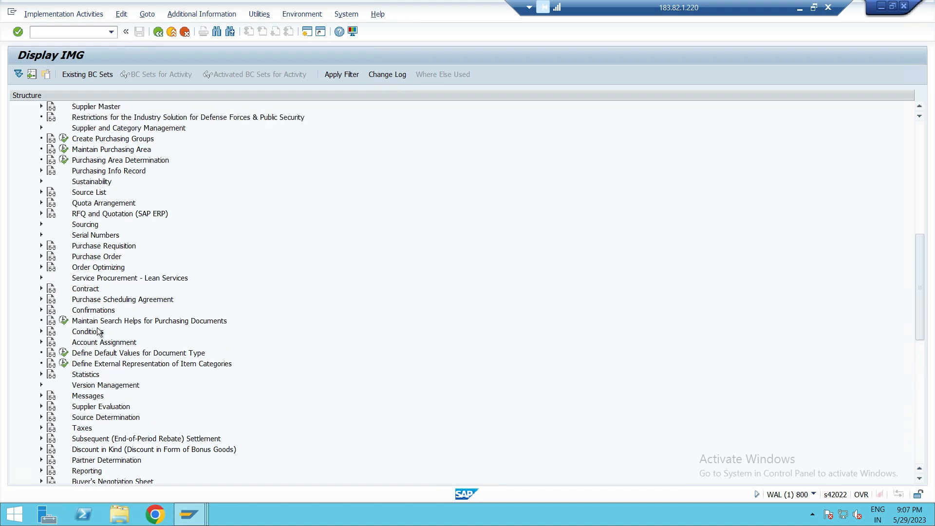
scroll(103, 290, up, 5)
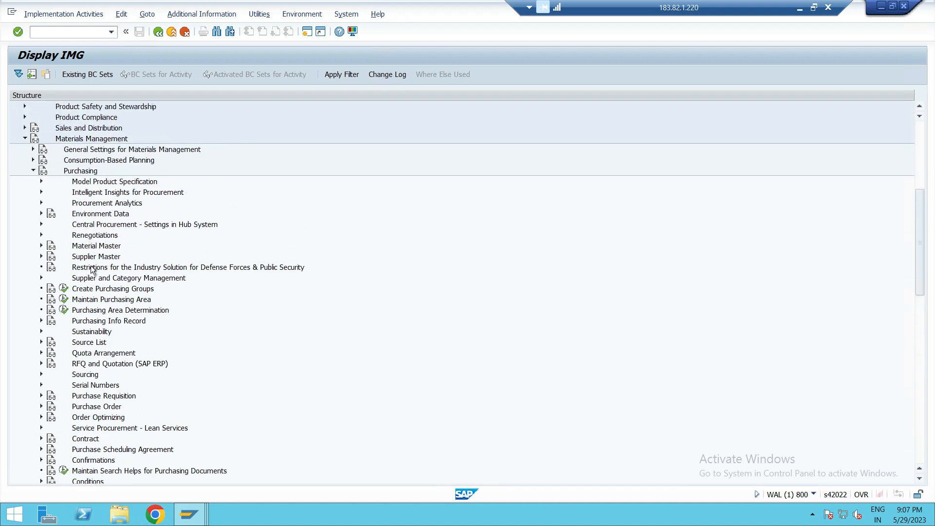
- Expand the Taxes node under Purchasing, examine its tax indicator and tax code activities, and collapse it again
scroll(94, 278, down, 3)
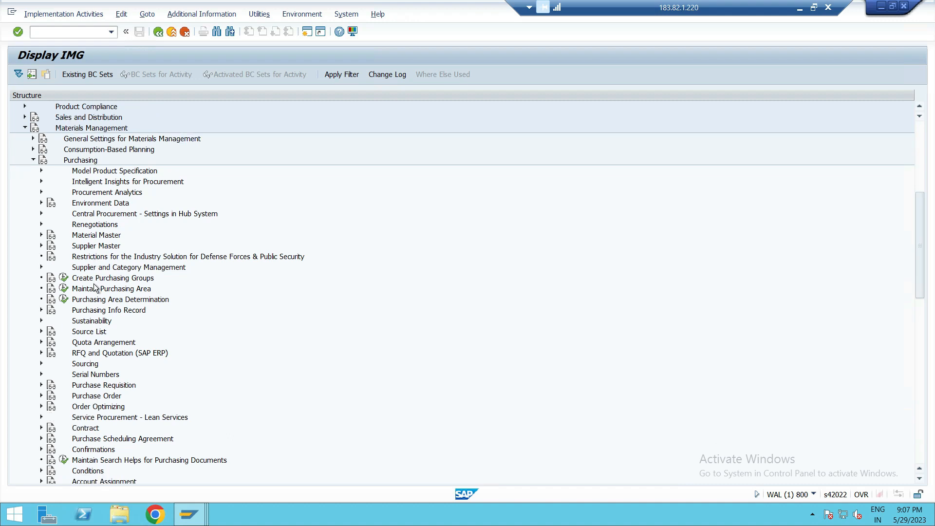
scroll(95, 287, down, 5)
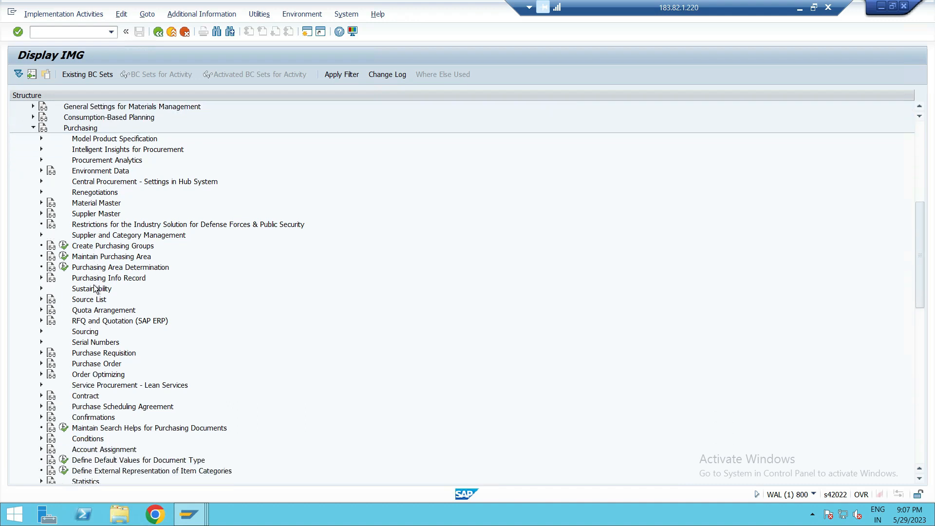
scroll(95, 292, down, 2)
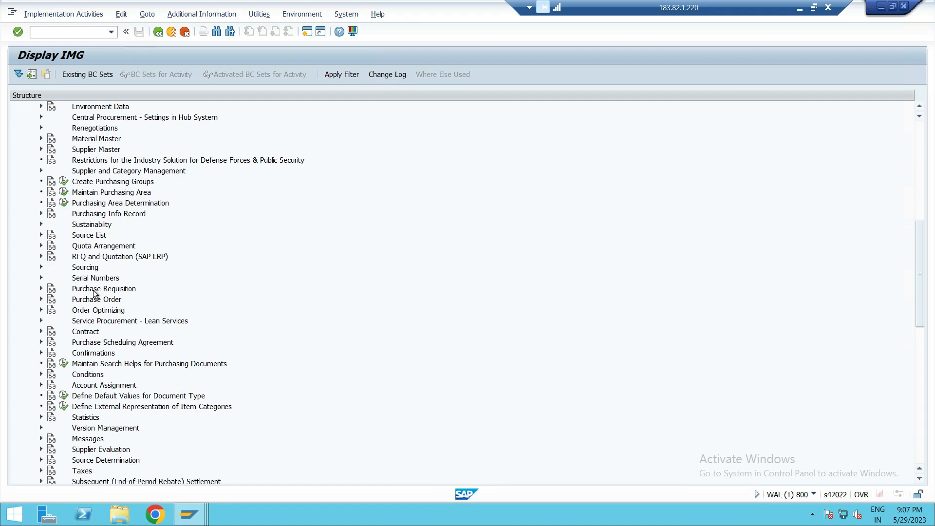
scroll(95, 292, down, 4)
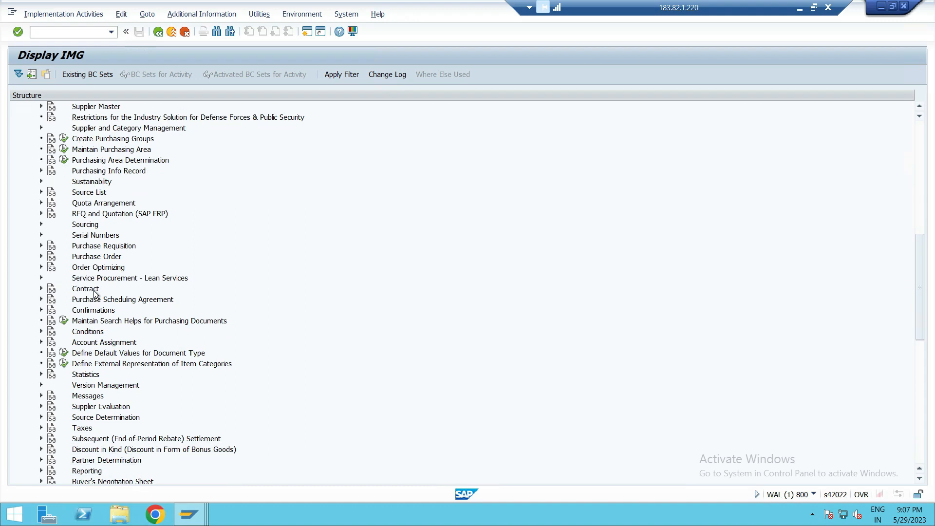
scroll(95, 294, down, 1)
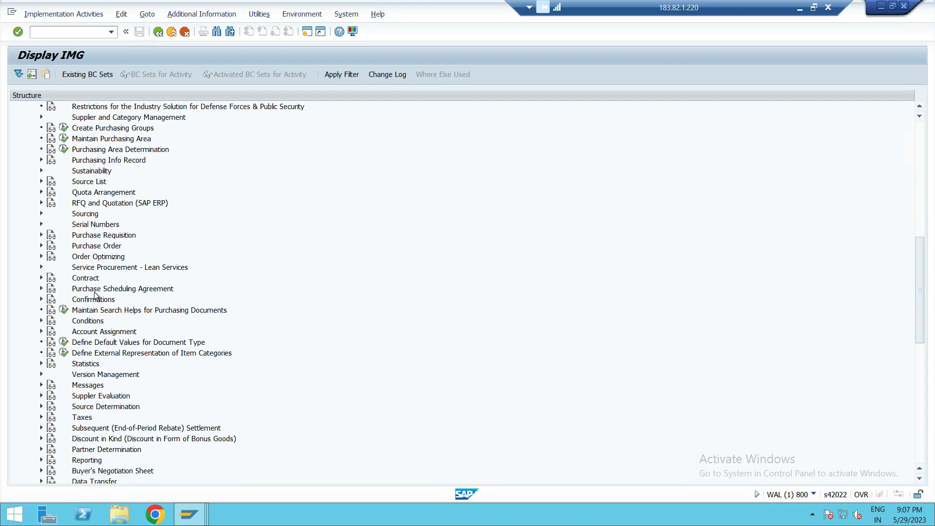
scroll(95, 294, down, 2)
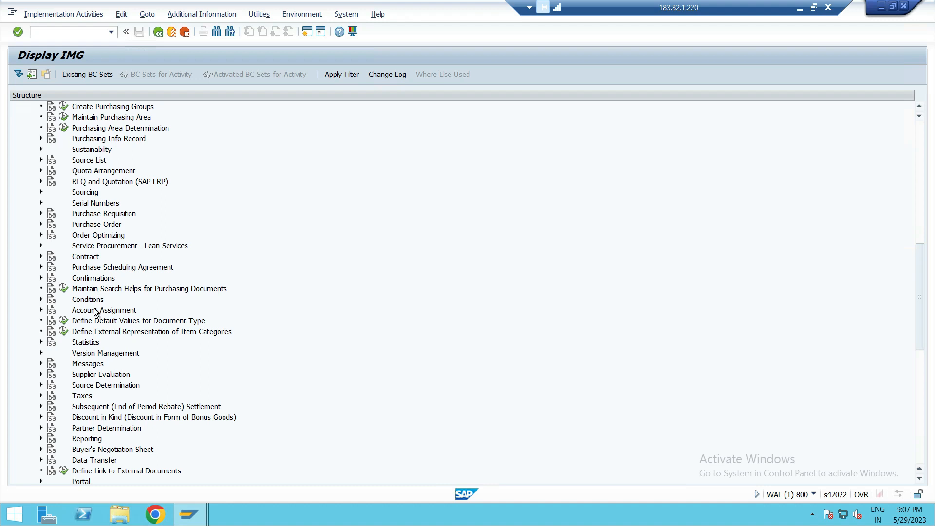
scroll(95, 294, down, 2)
scroll(95, 291, down, 1)
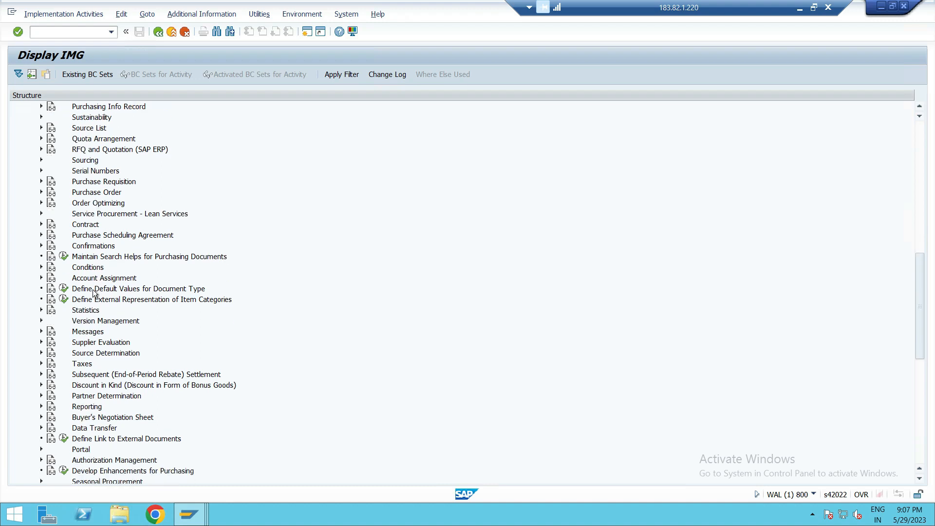
scroll(94, 292, down, 2)
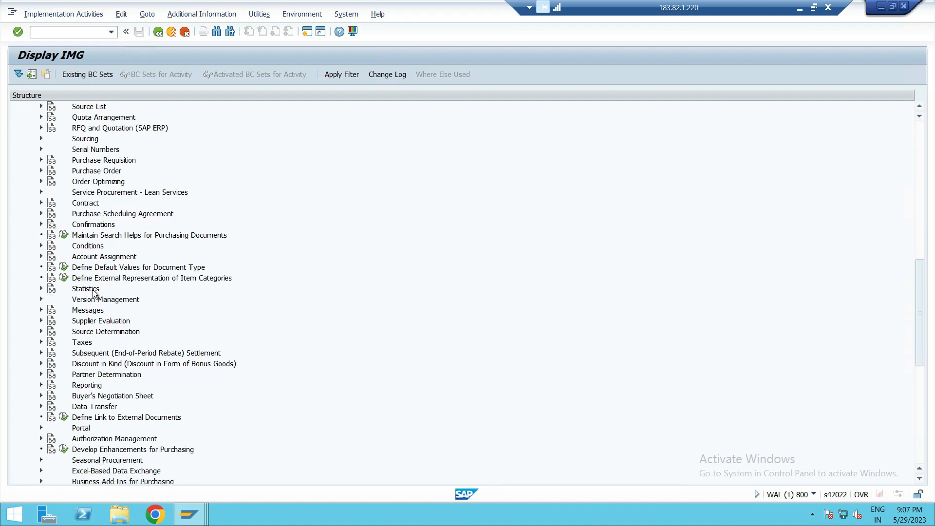
scroll(96, 315, down, 1)
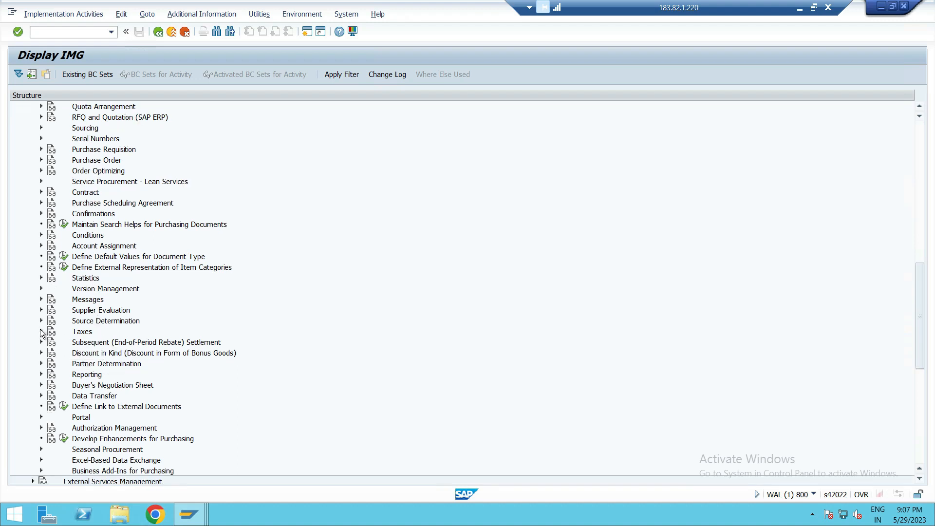
click(40, 331)
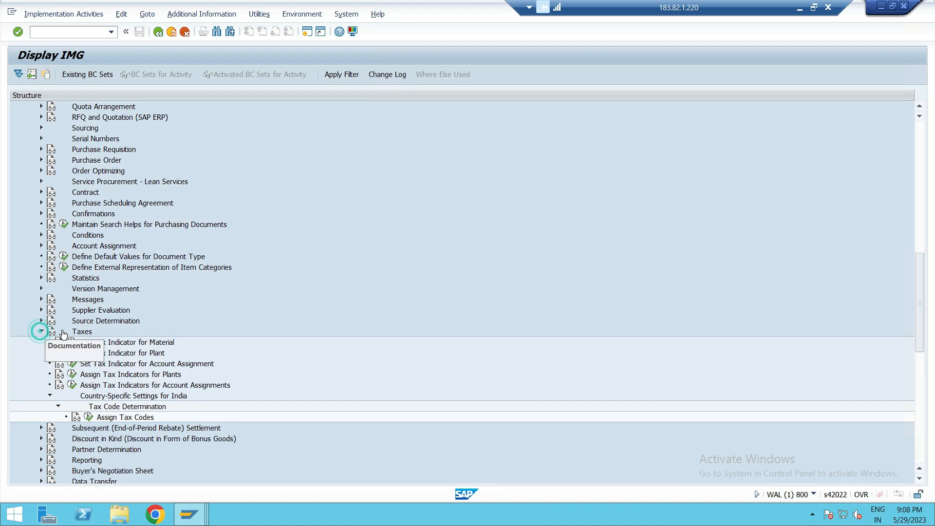
scroll(138, 385, down, 1)
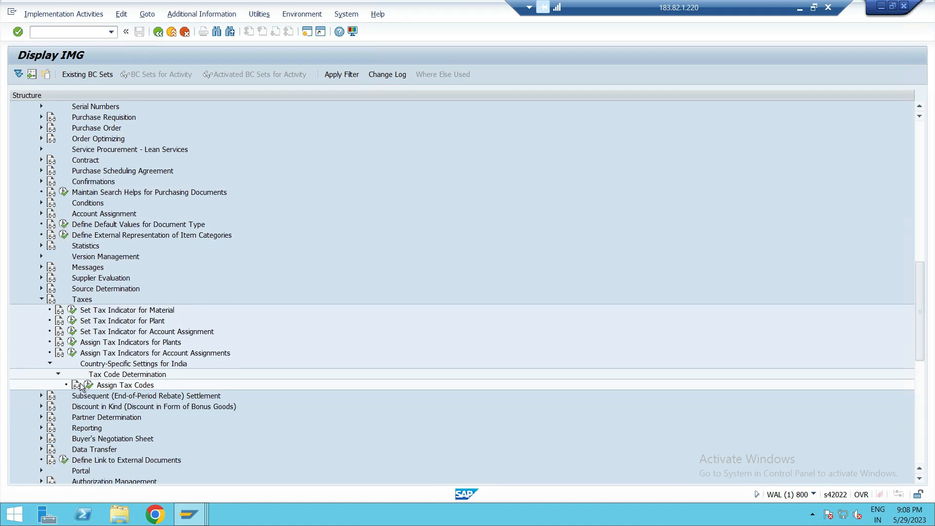
scroll(98, 358, down, 2)
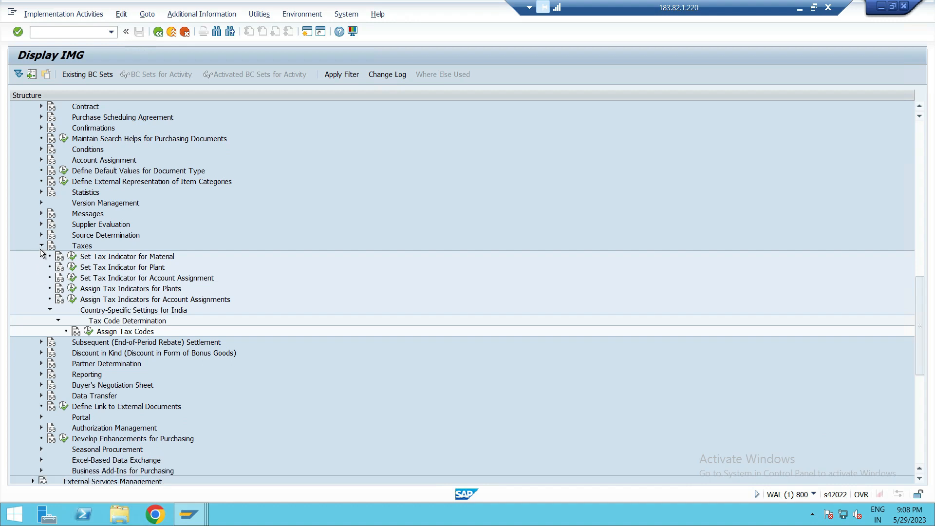
click(41, 246)
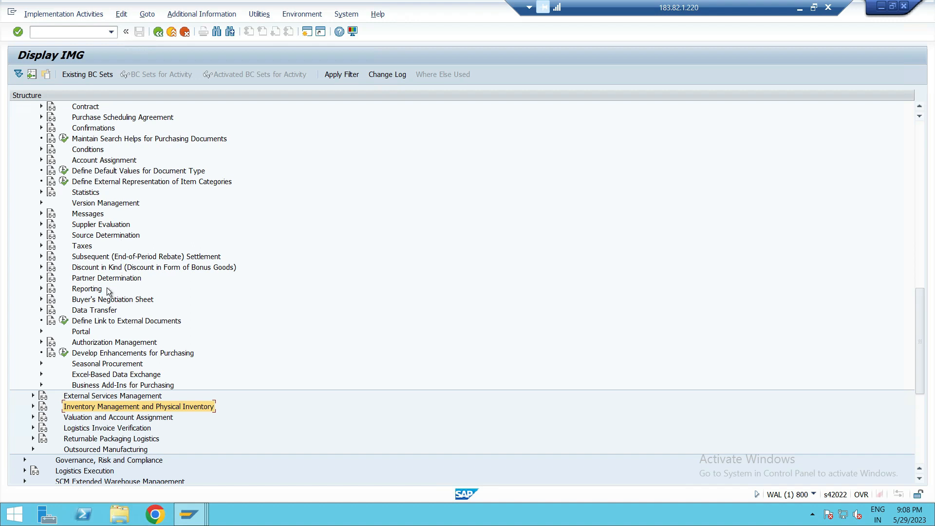
- Examine the remaining Purchasing activities and the neighbouring Materials Management nodes, returning to the Purchase Requisition and Purchase Order area
scroll(106, 292, down, 1)
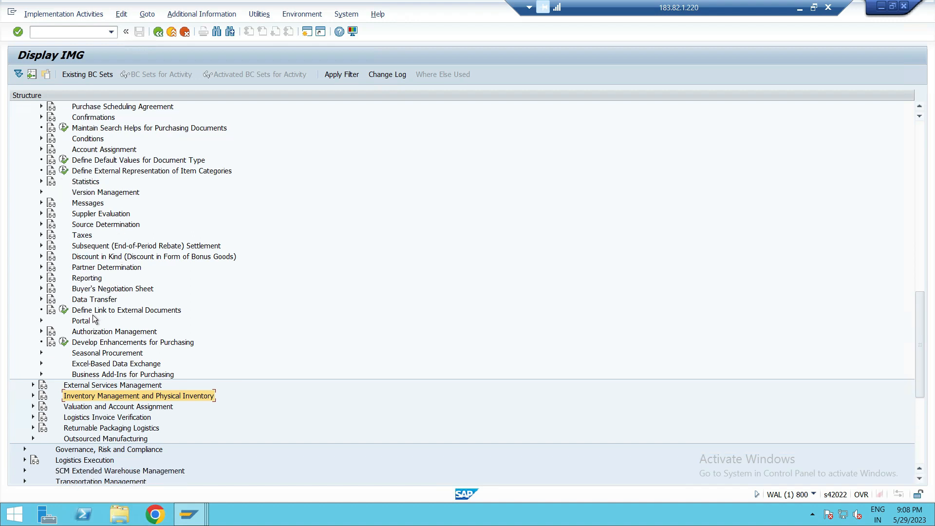
scroll(97, 390, down, 3)
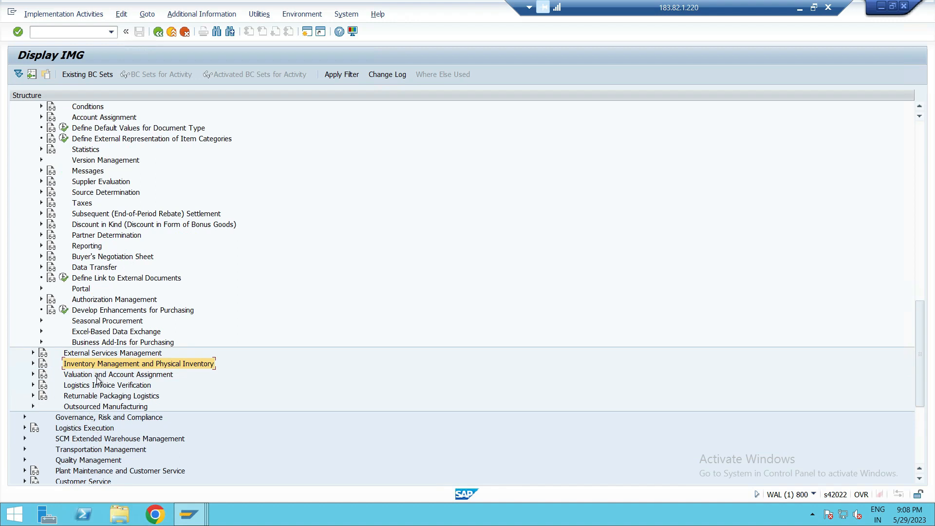
scroll(56, 390, down, 3)
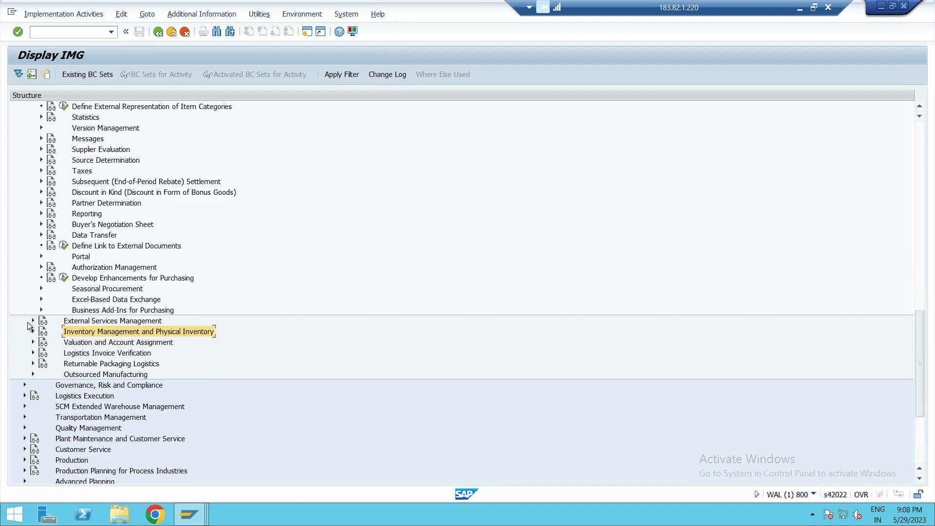
scroll(32, 323, down, 4)
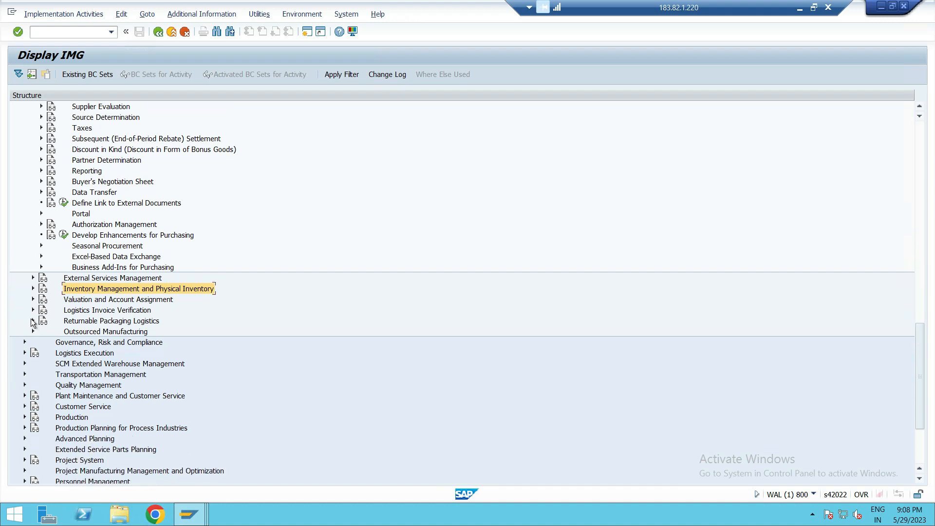
scroll(32, 323, up, 2)
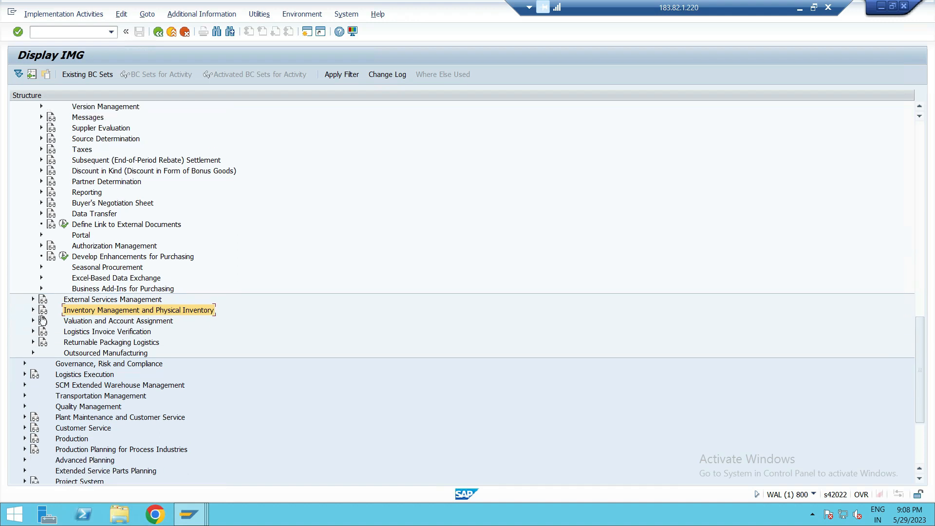
scroll(80, 244, up, 1)
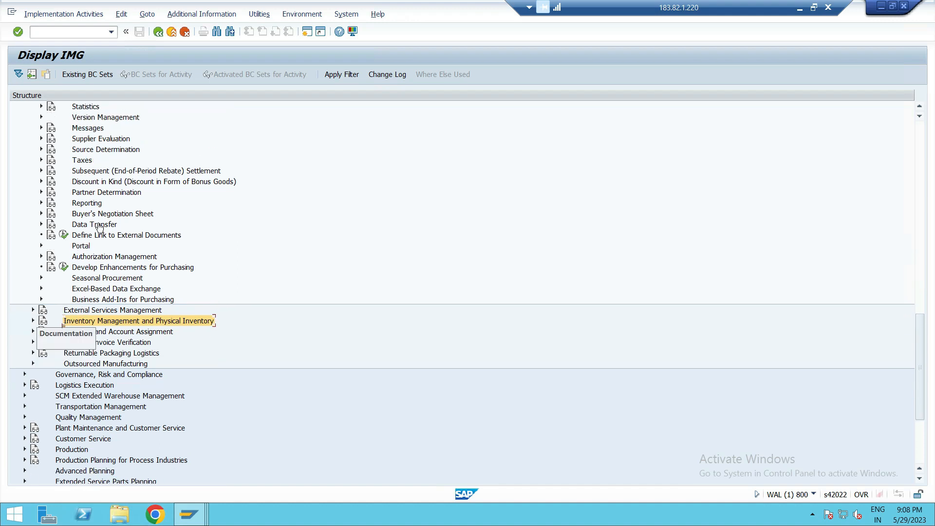
scroll(108, 240, up, 2)
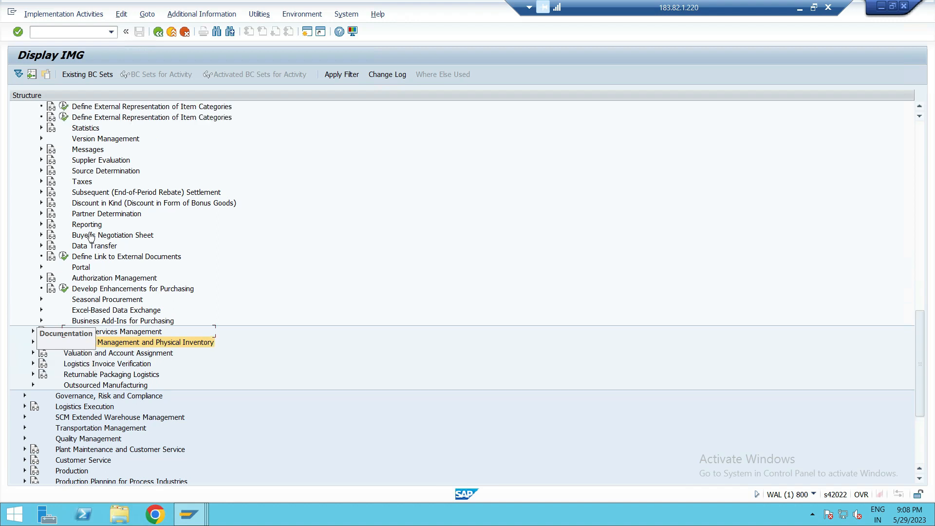
scroll(76, 221, up, 3)
scroll(77, 221, up, 3)
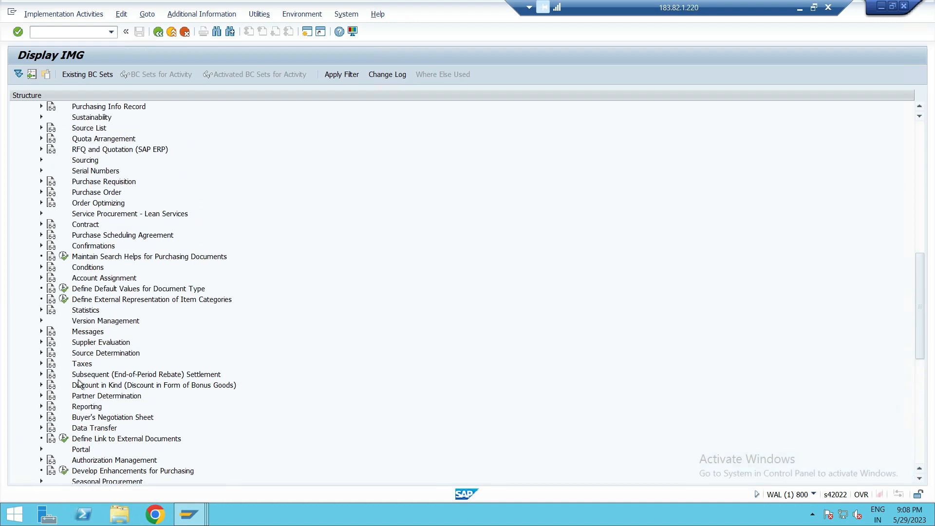
scroll(79, 313, up, 1)
scroll(80, 314, up, 2)
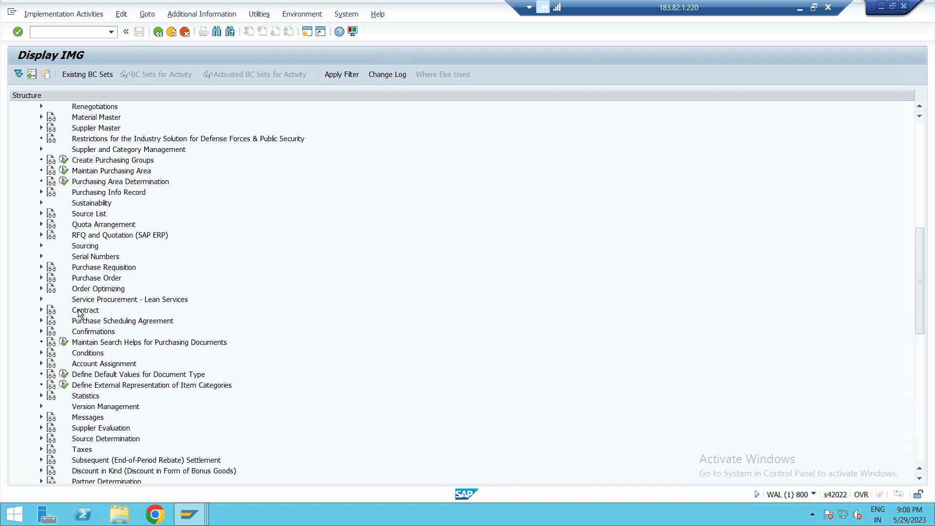
- Collapse the Purchasing node under Materials Management and expand the Logistics Execution node
scroll(63, 273, up, 4)
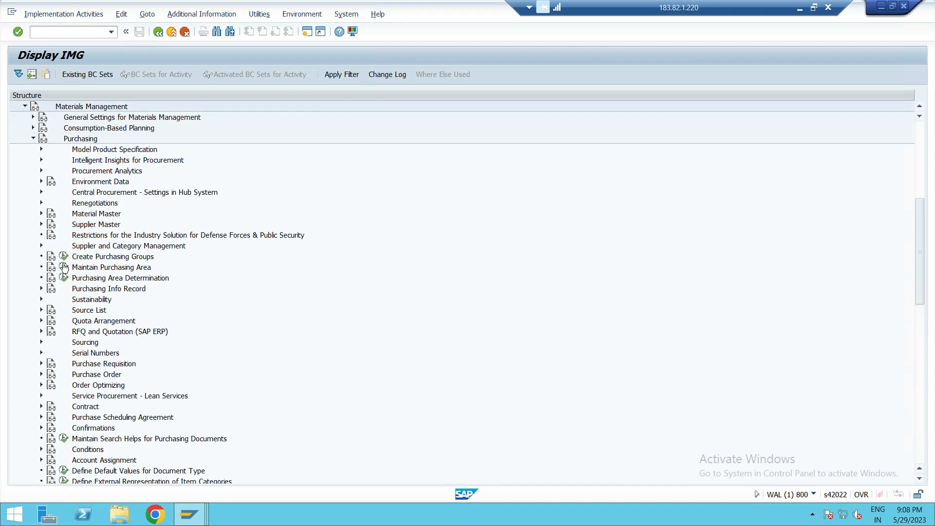
click(33, 171)
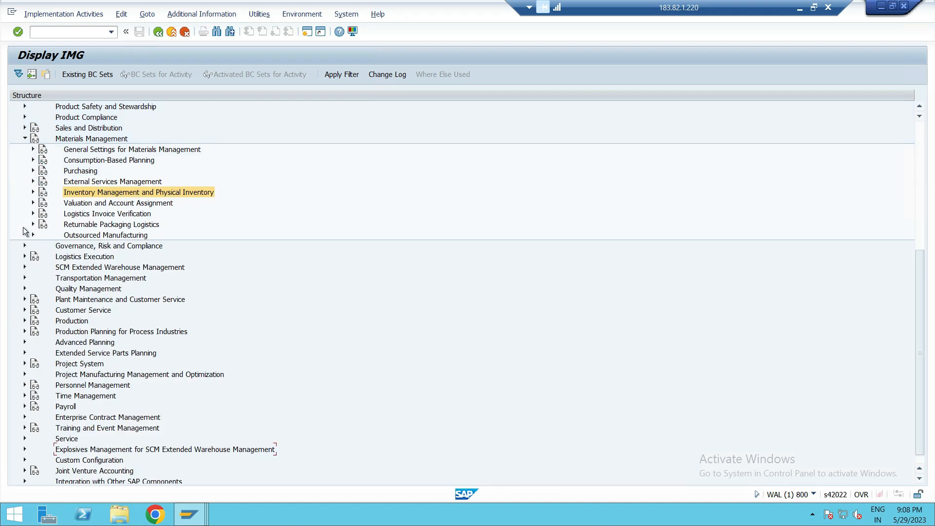
click(24, 257)
click(25, 256)
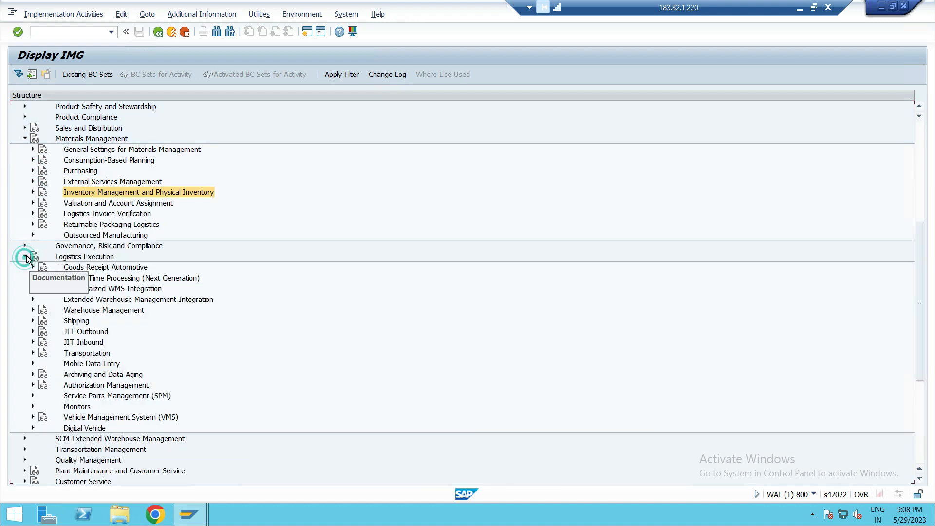
- Expand Transportation under Logistics Execution and review its configuration areas
click(86, 353)
click(33, 352)
click(33, 353)
click(33, 353)
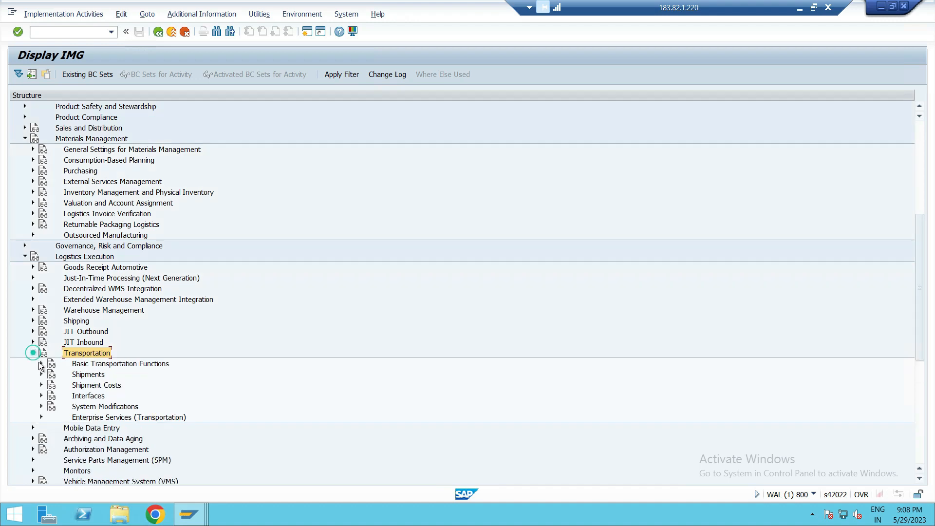
scroll(114, 414, down, 1)
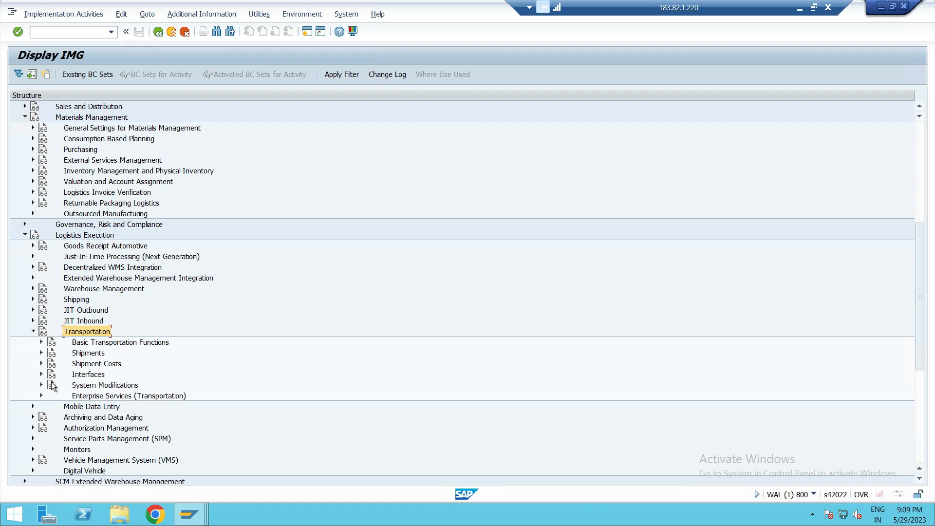
scroll(43, 299, up, 1)
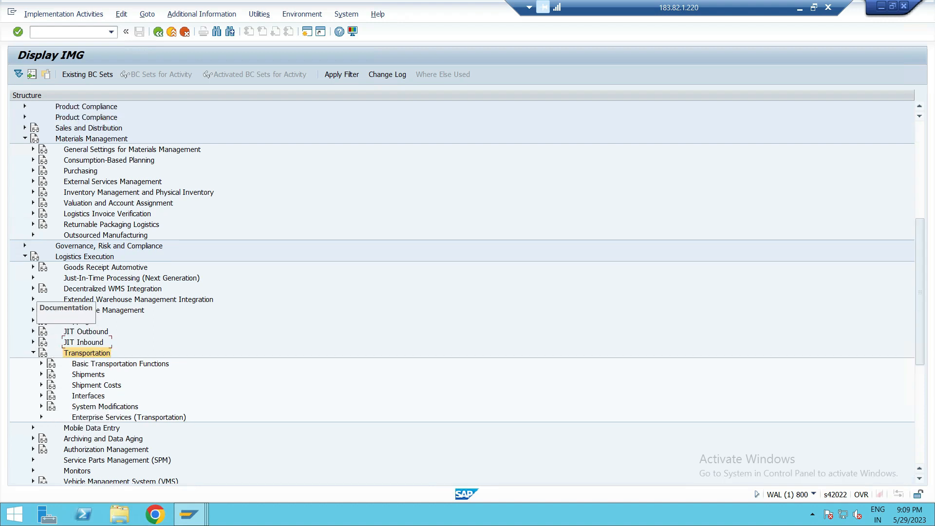
scroll(103, 325, down, 1)
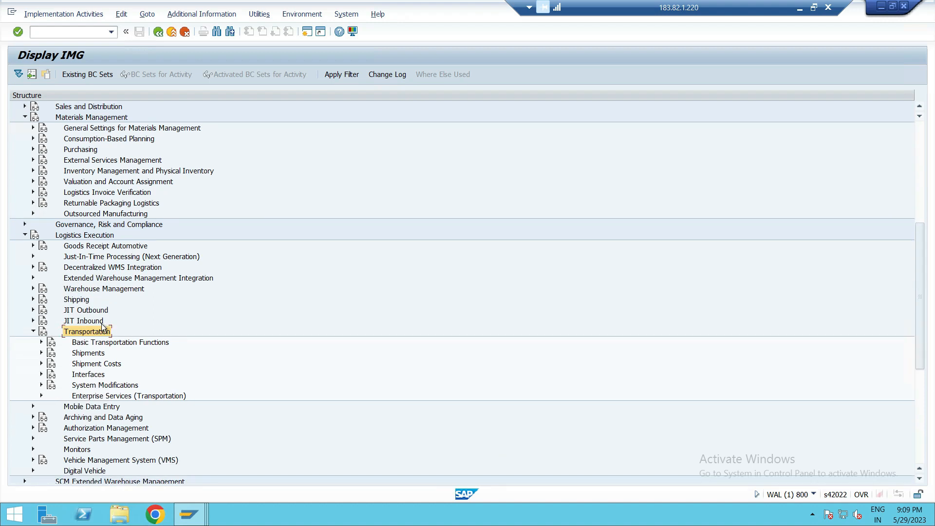
- Expand Shipping under Logistics Execution and review its configuration areas
click(33, 298)
scroll(79, 346, down, 2)
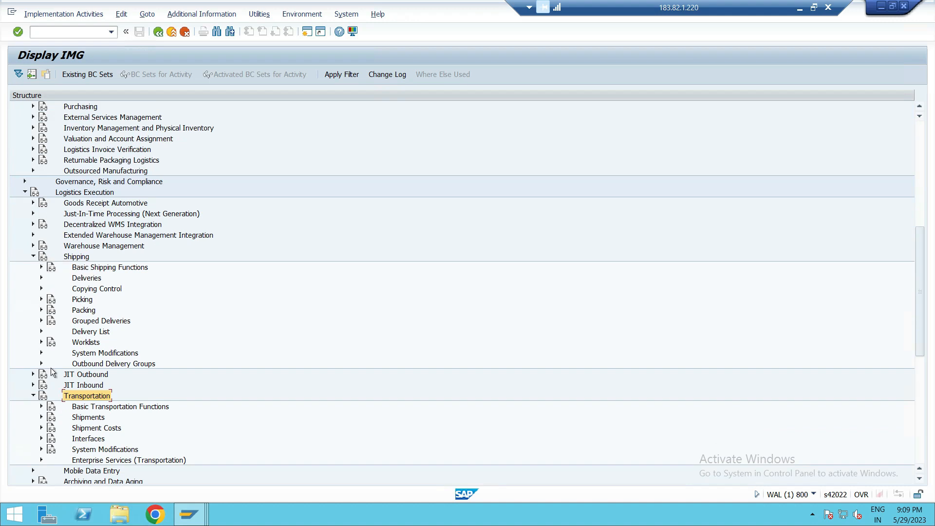
scroll(51, 367, down, 1)
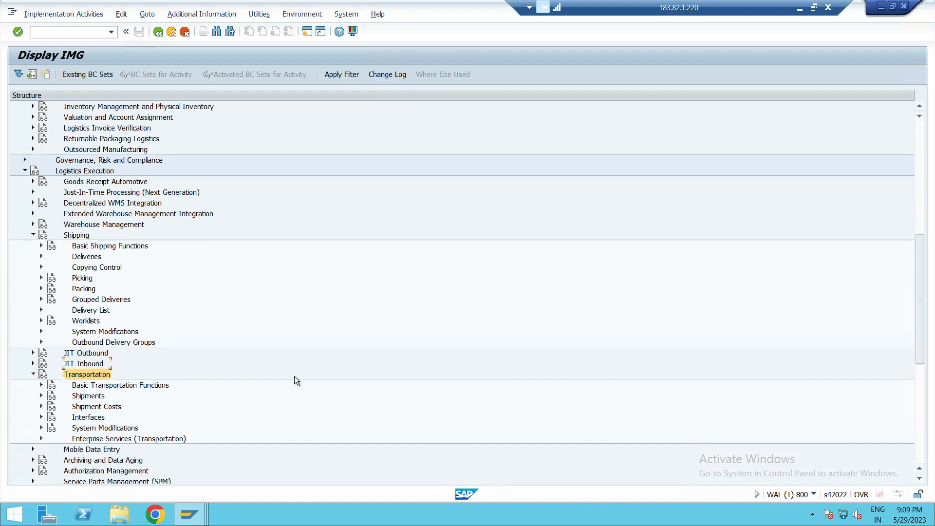
- Expand SCM Extended Warehouse Management and its Extended Warehouse Management subnode to review the configuration entries
scroll(252, 389, down, 7)
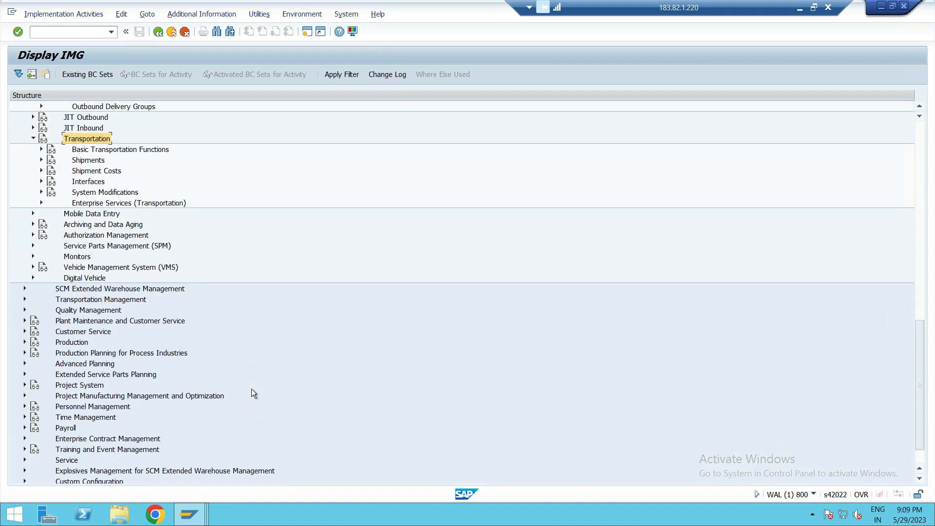
click(25, 288)
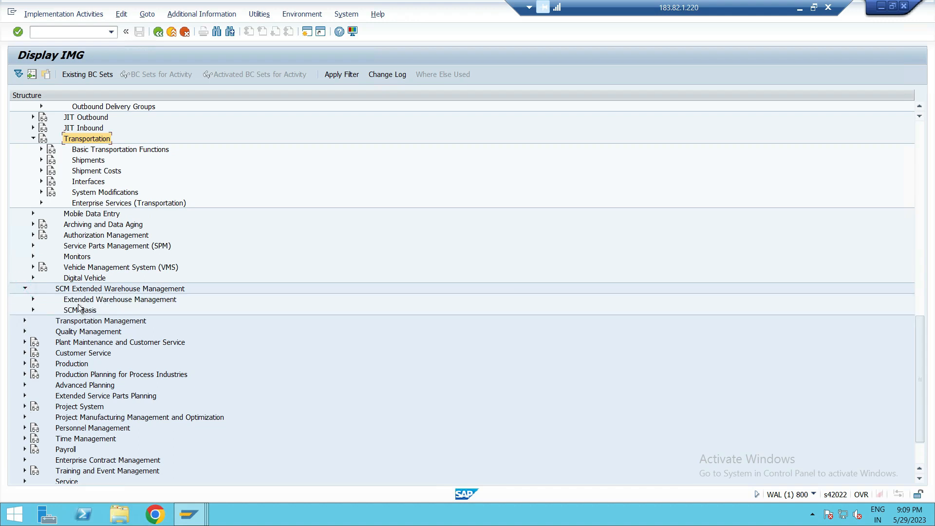
click(33, 299)
scroll(46, 326, down, 1)
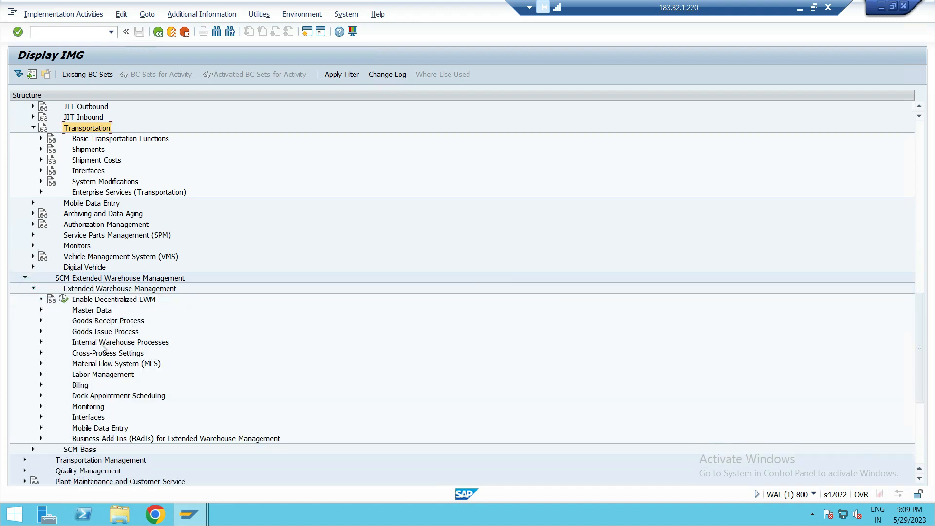
scroll(49, 325, down, 2)
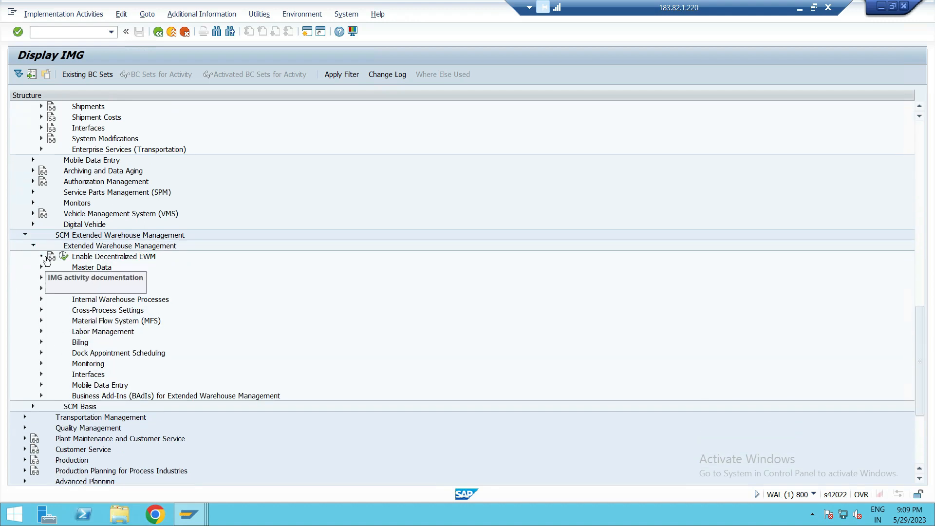
scroll(73, 336, down, 1)
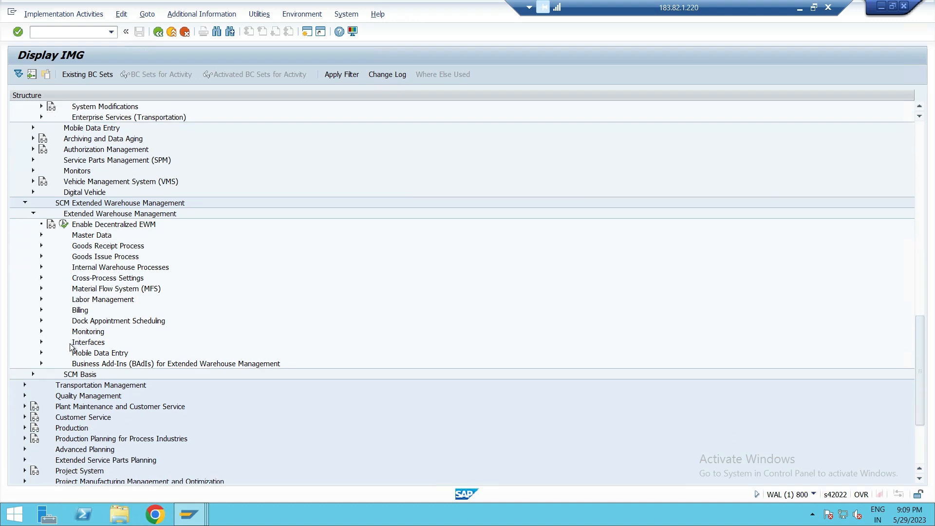
- Expand Transportation Management and its Master Data subnode to view the available configuration activities
scroll(126, 332, down, 4)
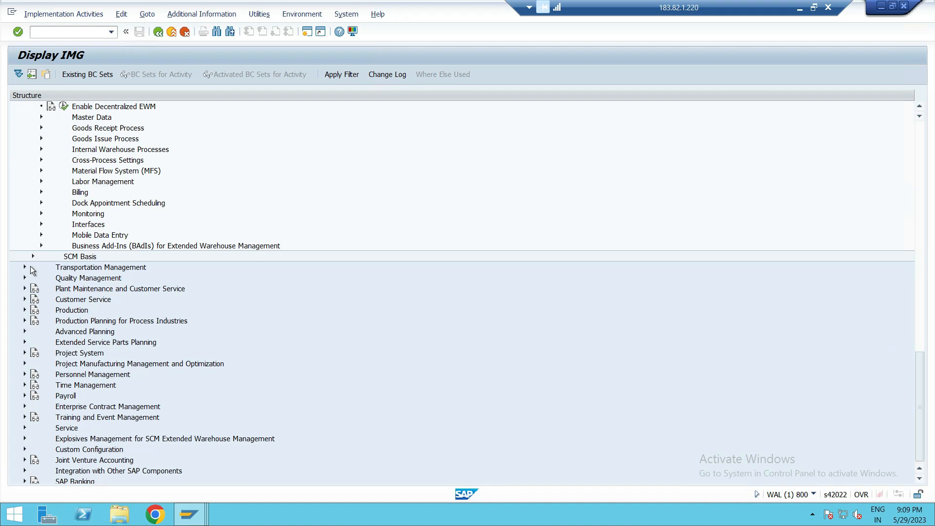
click(25, 267)
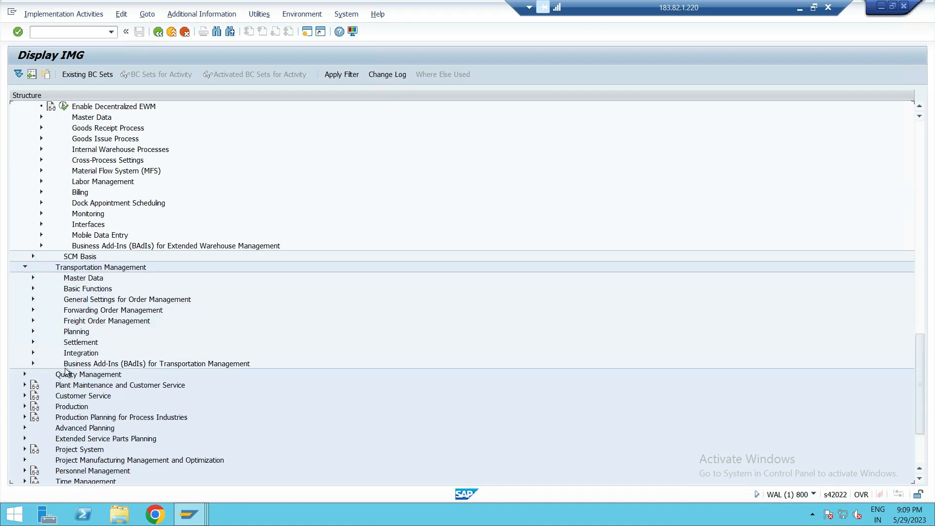
click(32, 278)
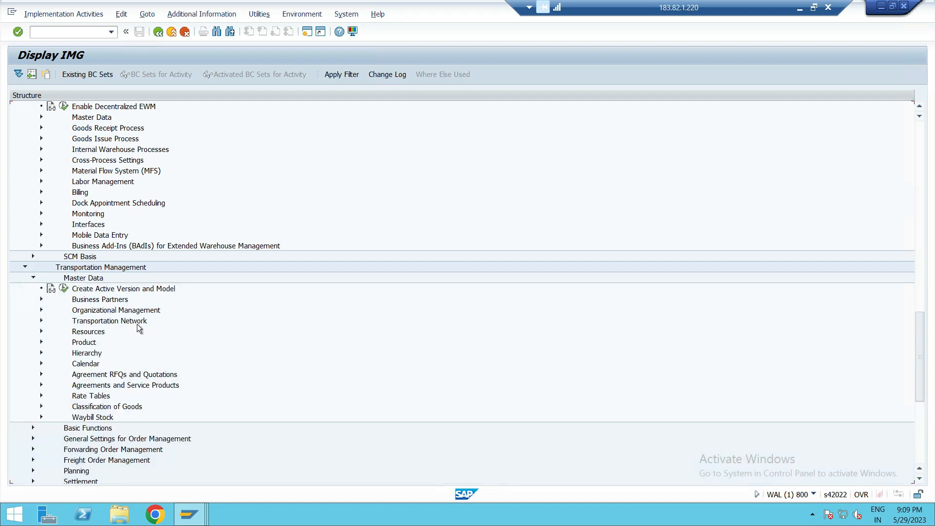
- Collapse the SCM Extended Warehouse Management and Transportation Management nodes
click(24, 150)
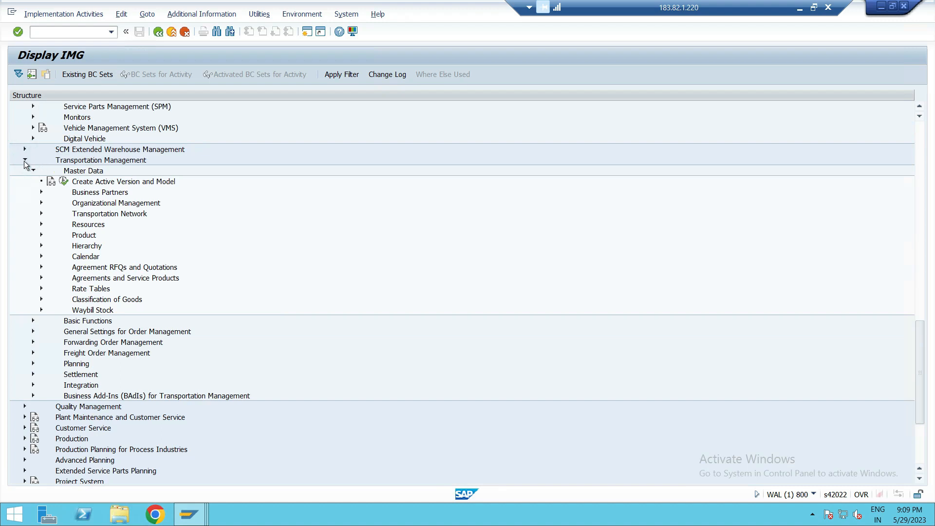
click(25, 161)
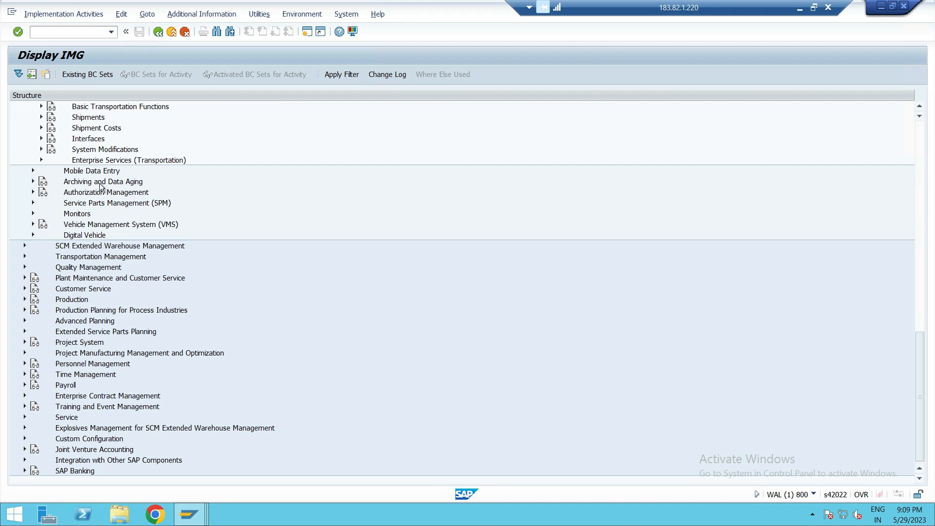
scroll(211, 243, up, 1)
- Switch to the Change Organization session and examine the supplier's purchasing data from Control Data through Additional Service Data
click(203, 521)
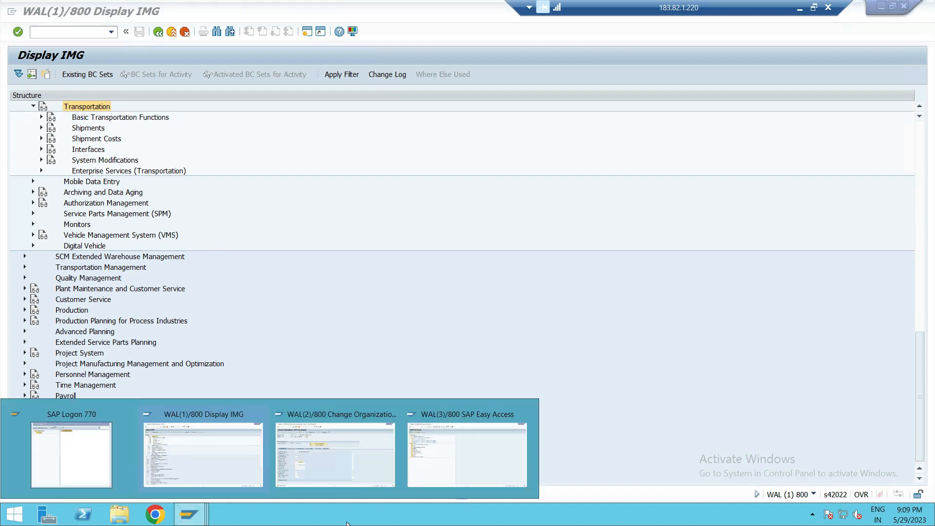
click(324, 455)
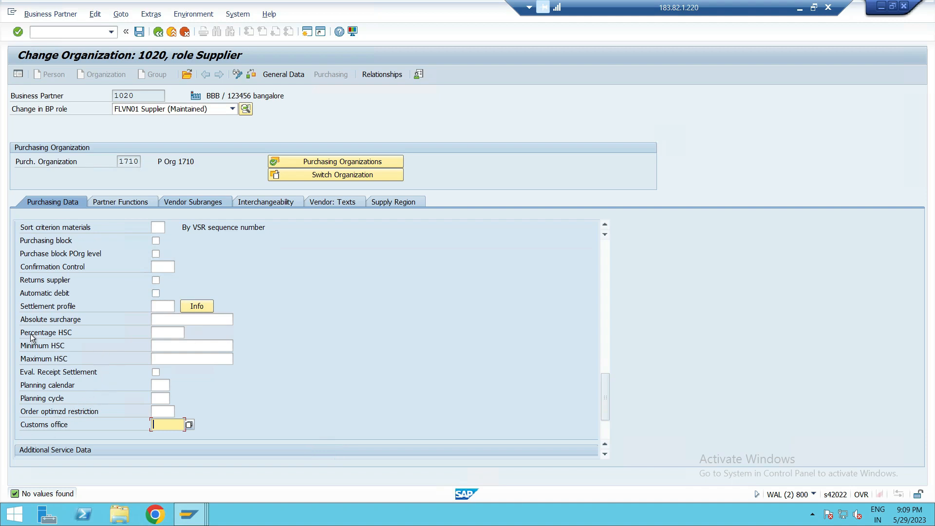
scroll(76, 378, down, 2)
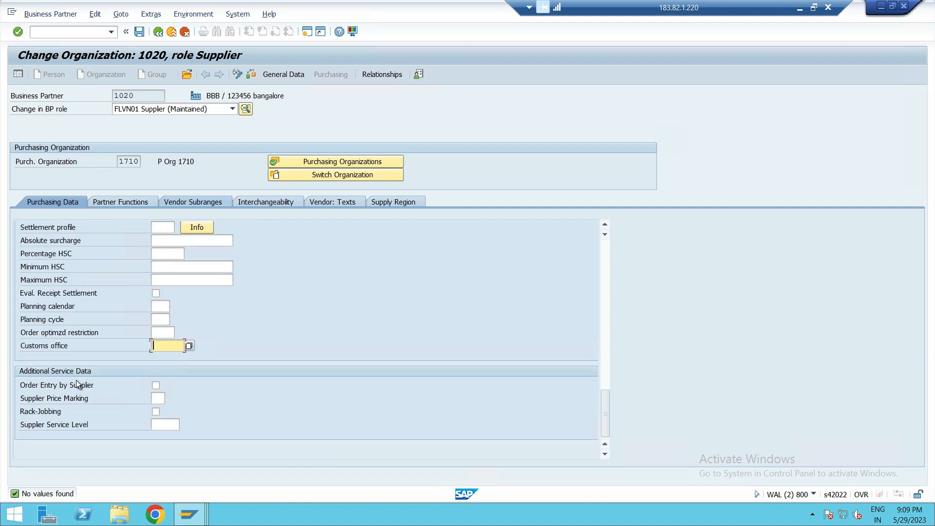
scroll(75, 419, up, 5)
scroll(79, 419, up, 3)
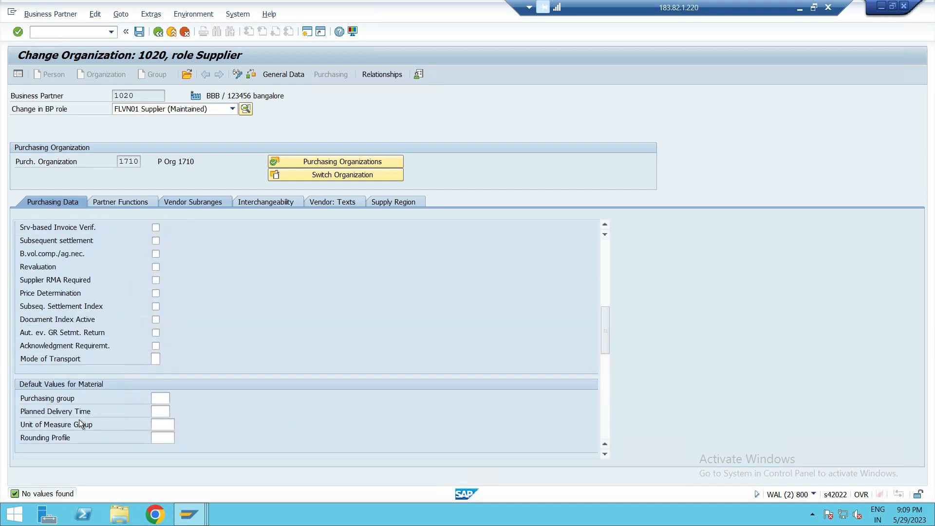
scroll(82, 399, up, 6)
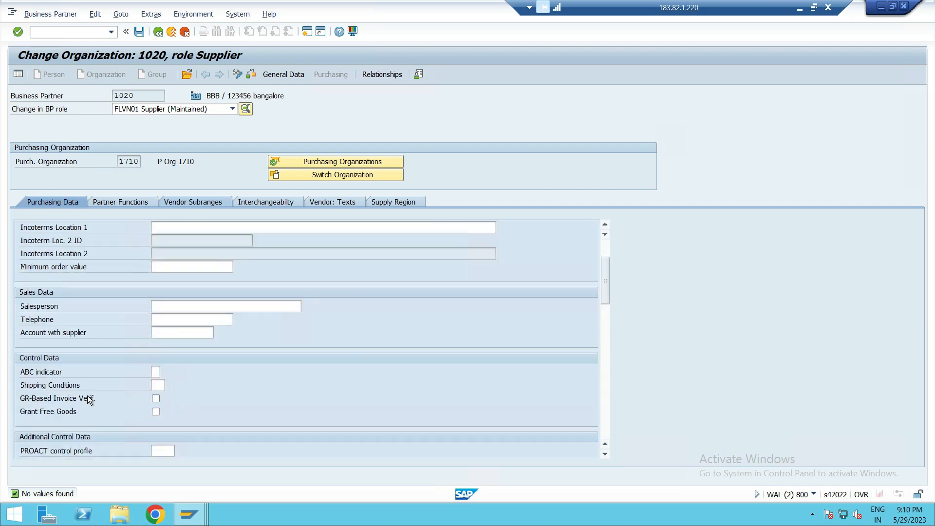
scroll(149, 349, down, 6)
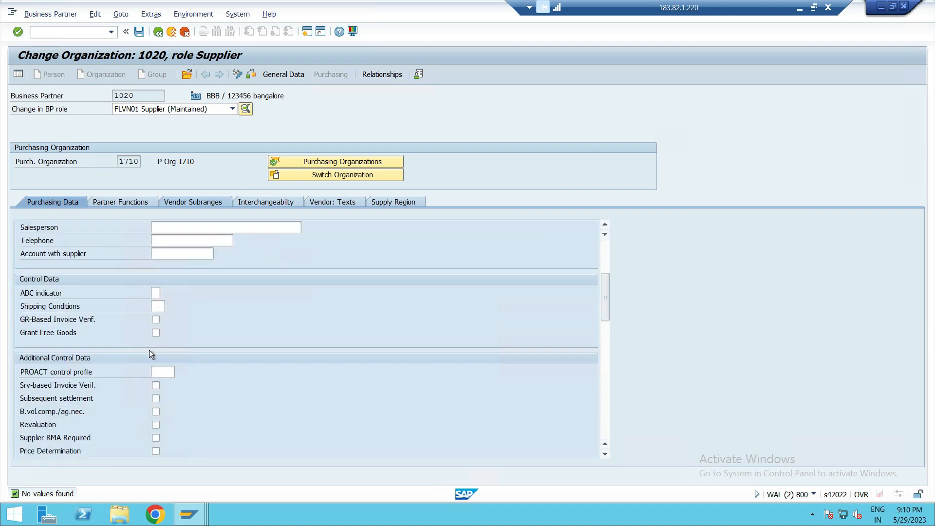
scroll(150, 363, down, 4)
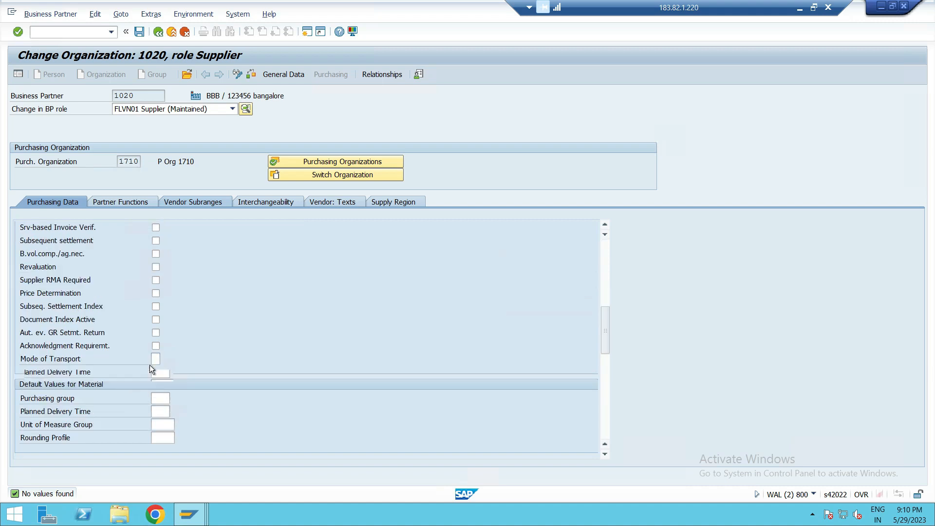
scroll(150, 364, down, 4)
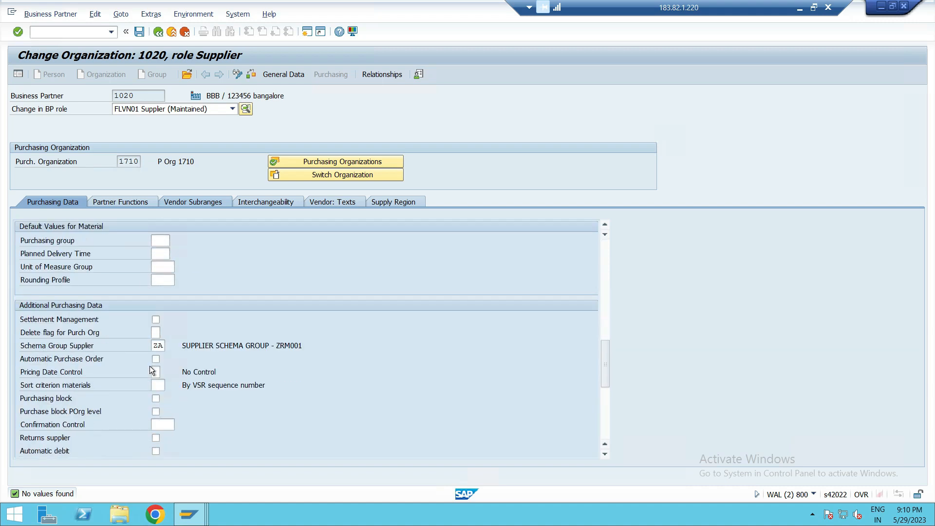
- View the possible entries for Sort criterion materials in Additional Purchasing Data and close the list without choosing one
click(34, 309)
click(159, 305)
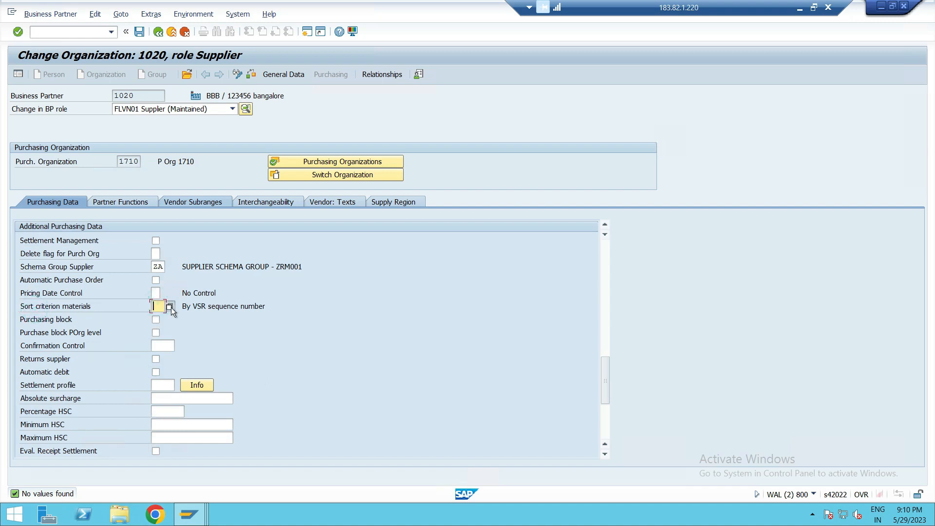
click(171, 308)
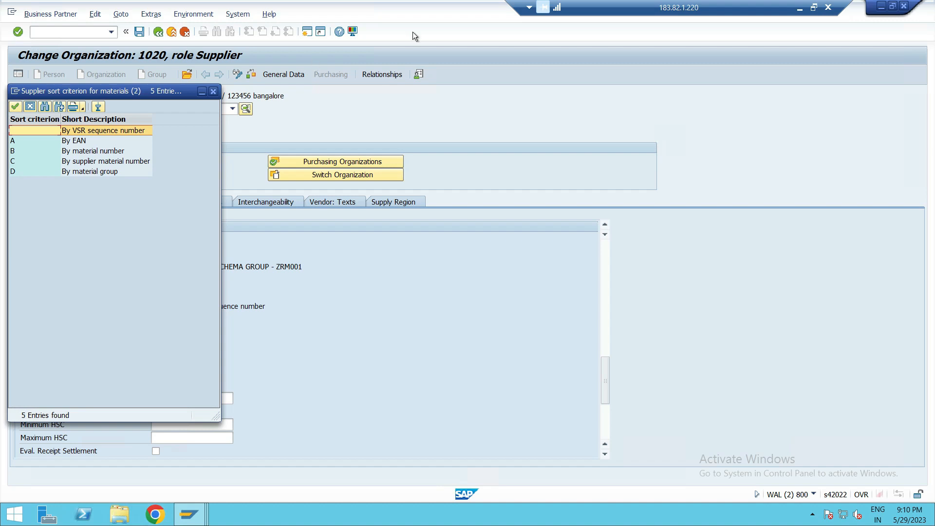
click(213, 92)
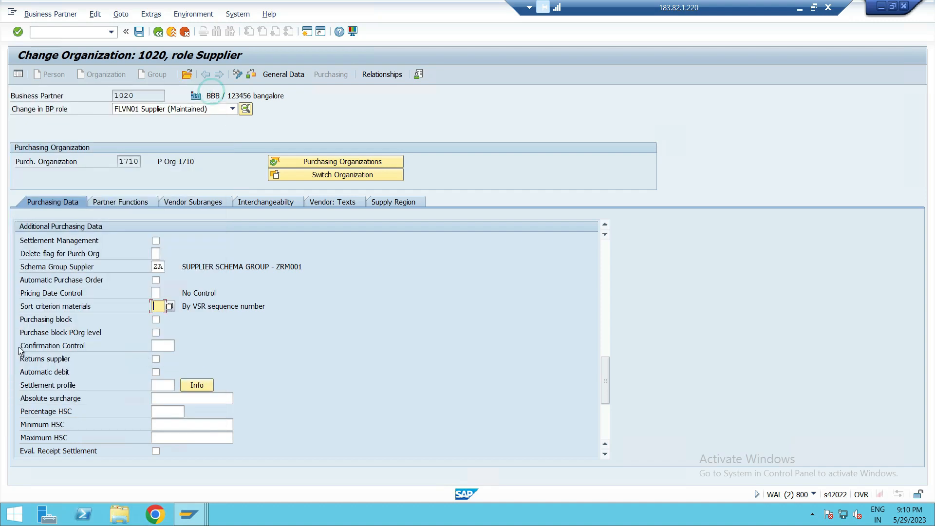
- Toggle the Grant Free Goods option in the supplier's Control Data on and back off
scroll(70, 364, up, 5)
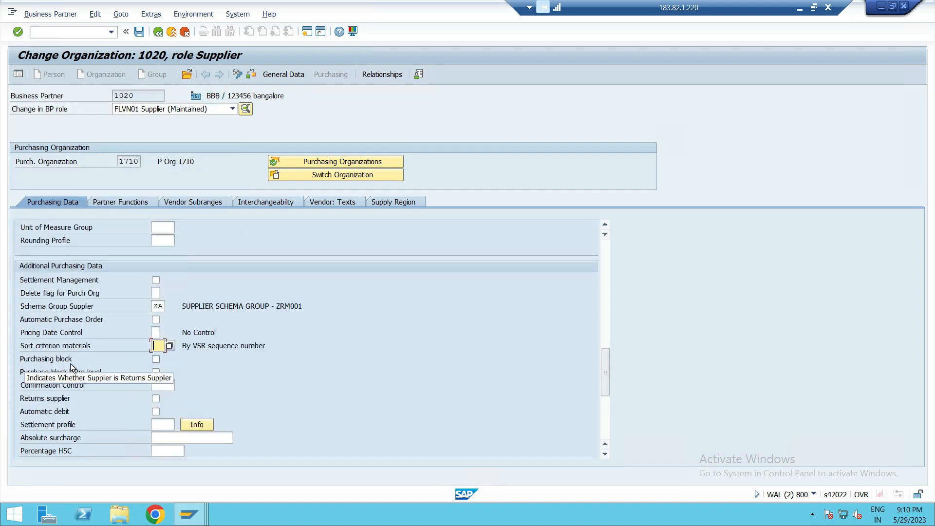
scroll(70, 364, up, 3)
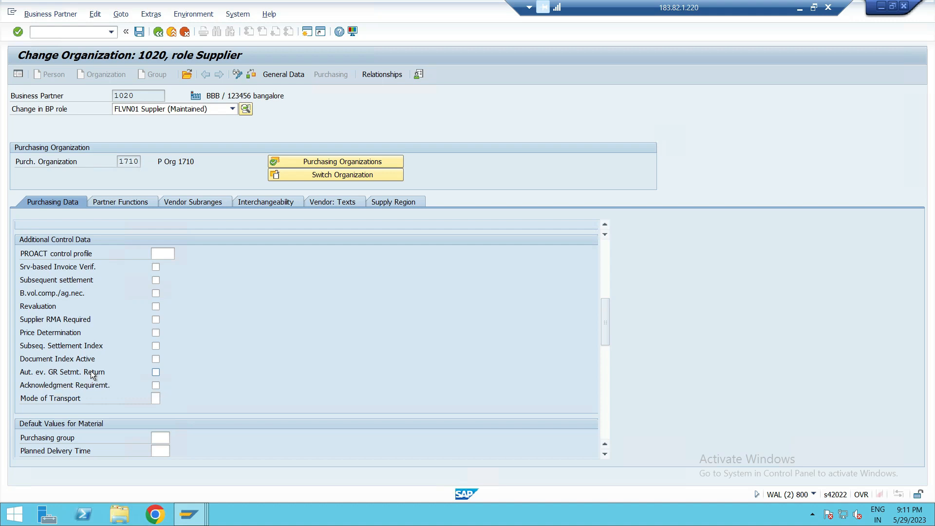
scroll(86, 370, up, 4)
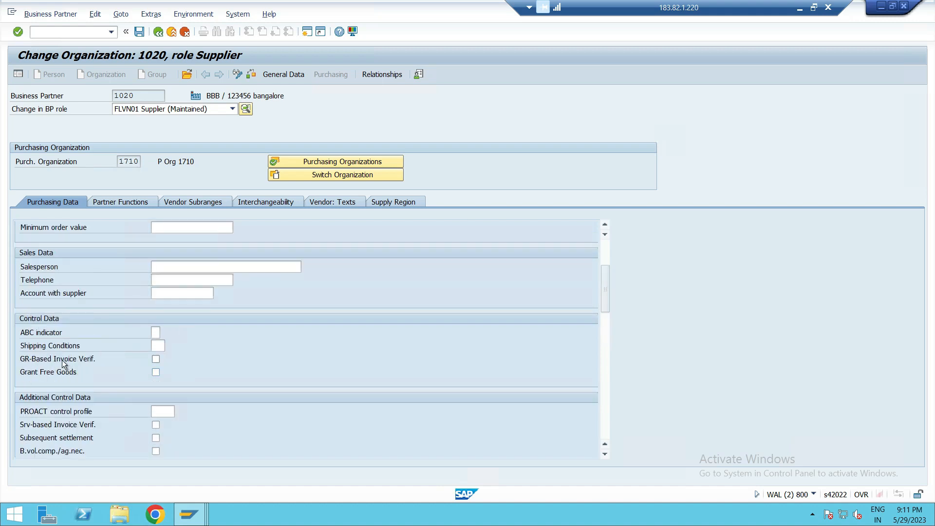
click(160, 372)
click(156, 370)
click(155, 371)
click(156, 372)
- Examine the options in the supplier's Additional Control Data section
scroll(168, 377, down, 6)
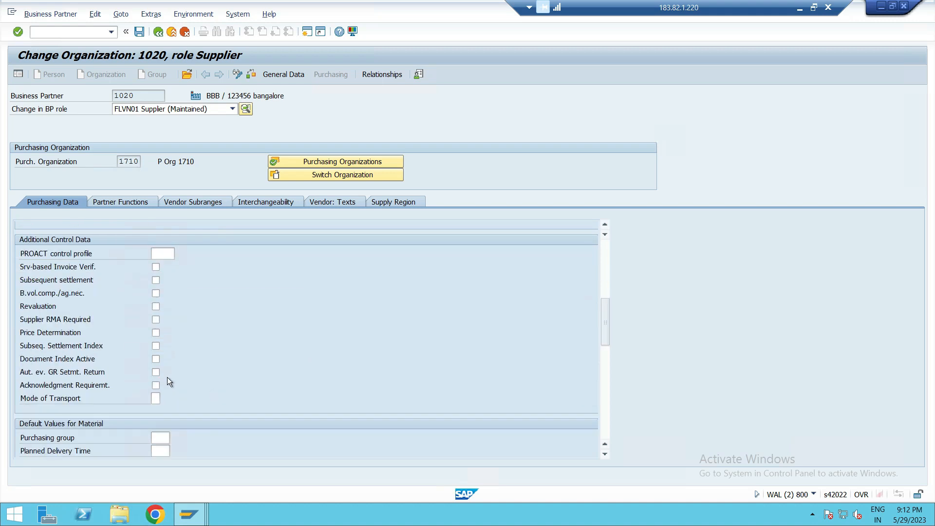
scroll(134, 392, up, 3)
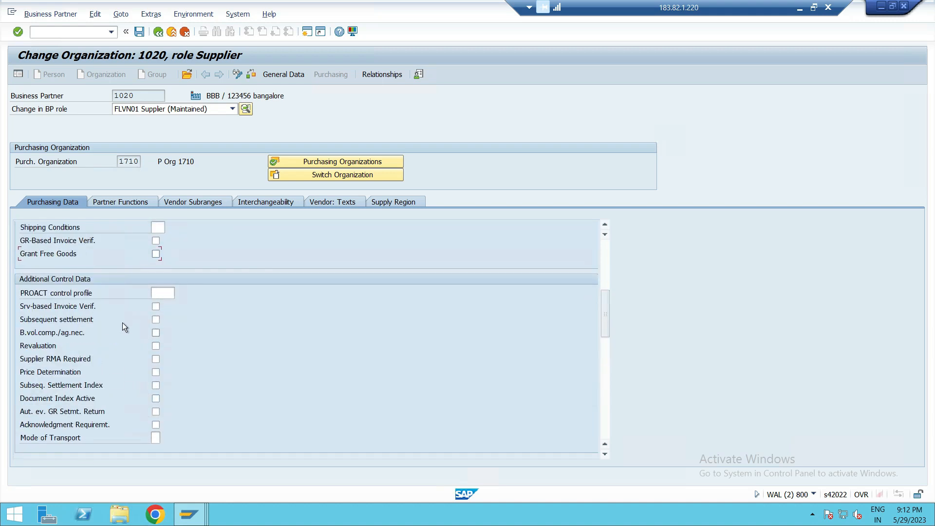
- Set the supplier's Confirmation Control in Additional Purchasing Data to 0001 Confirmations
scroll(122, 323, up, 8)
scroll(101, 321, down, 9)
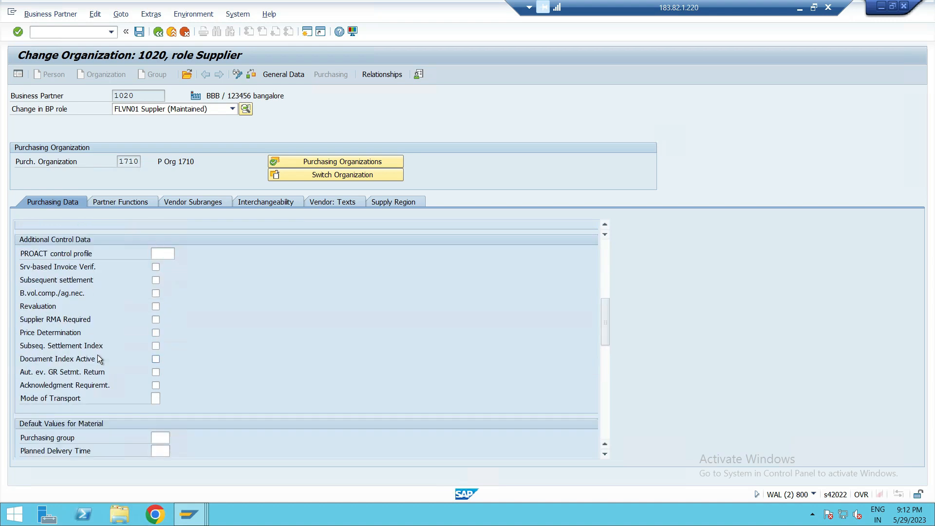
scroll(100, 355, up, 1)
scroll(102, 350, down, 6)
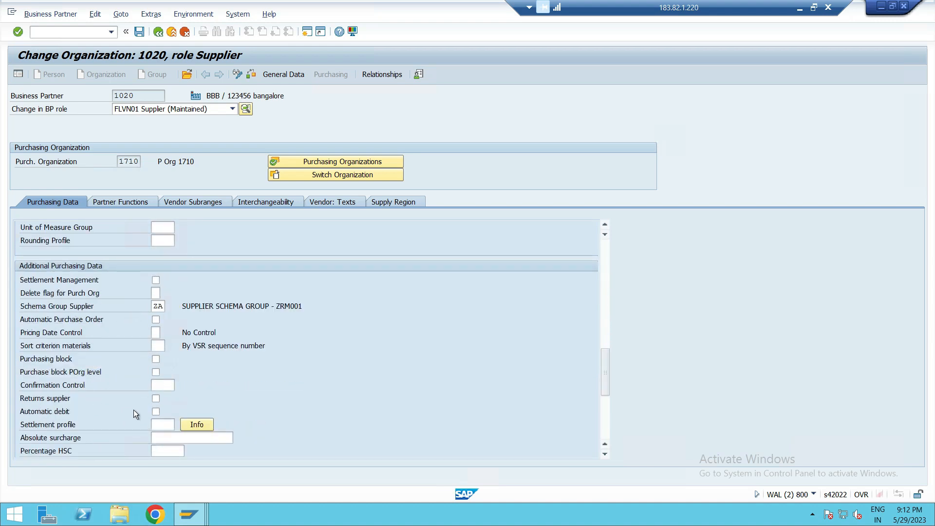
scroll(130, 414, down, 3)
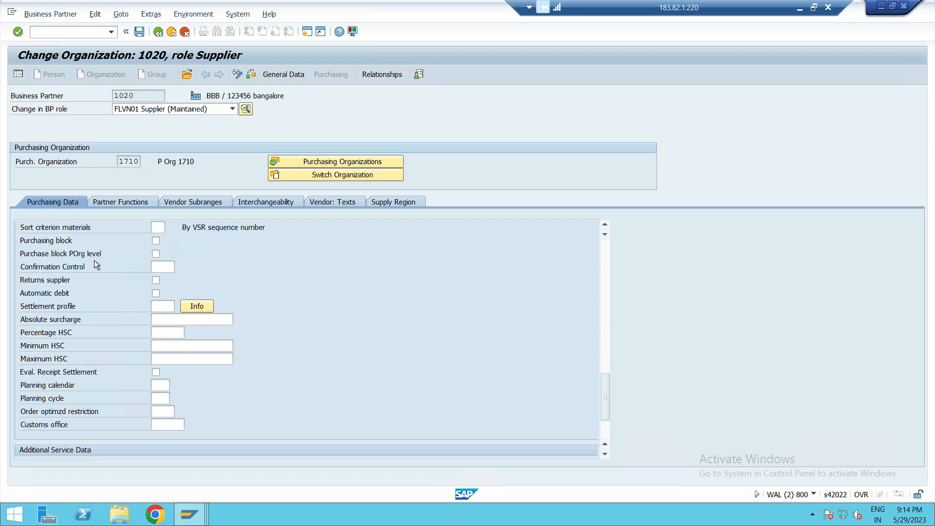
click(158, 266)
click(178, 266)
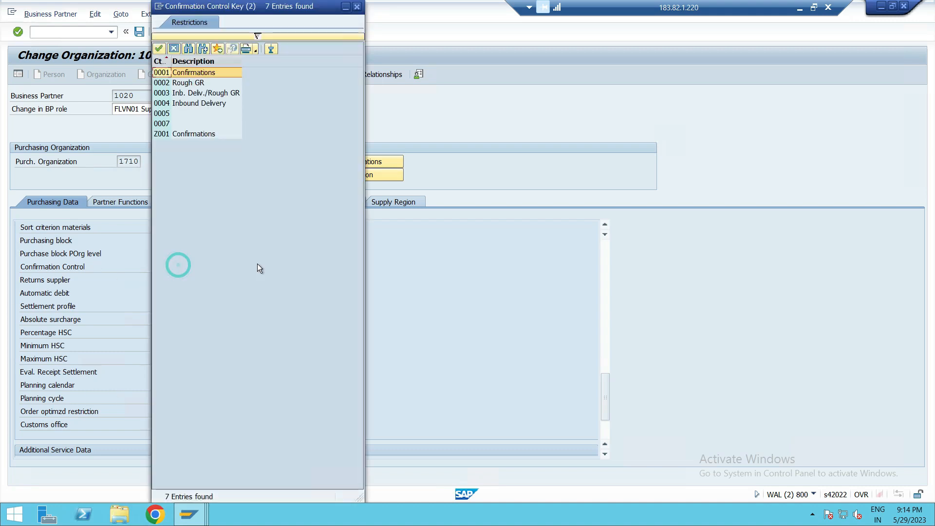
click(198, 82)
click(227, 94)
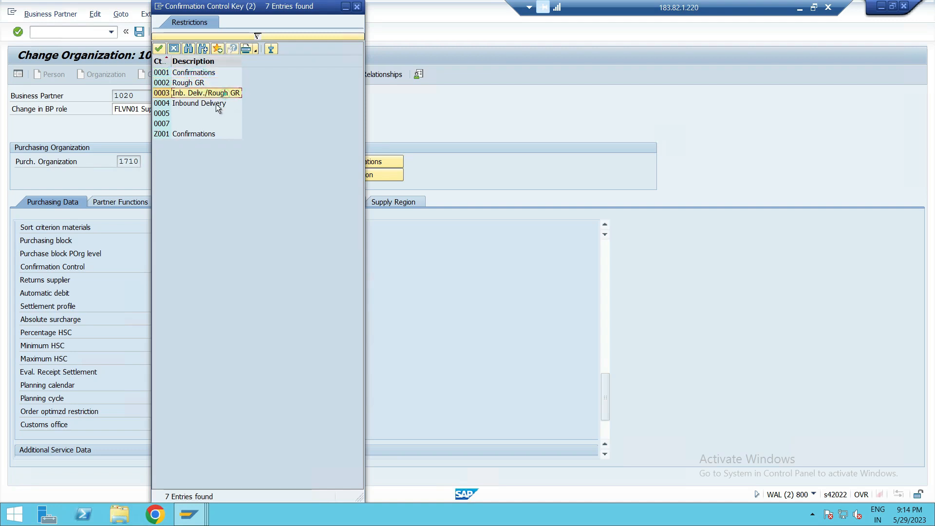
click(181, 104)
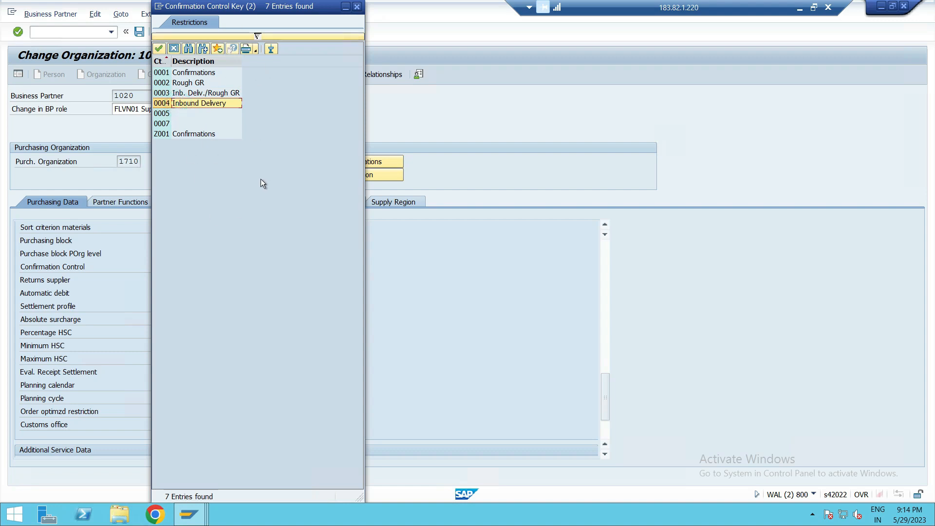
click(176, 75)
double_click(176, 75)
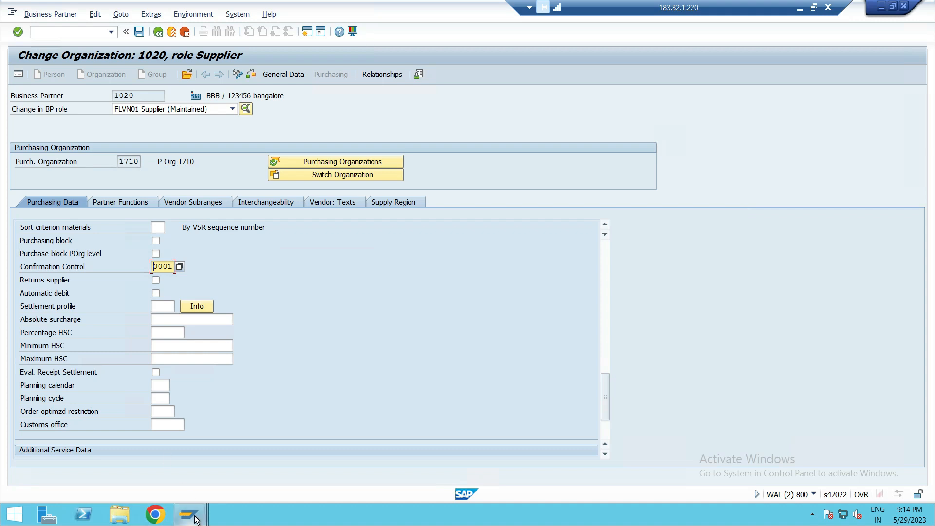
- Switch to the Display IMG session and leave it for the SAP Easy Access screen with /n
mouse_move(195, 520)
click(189, 515)
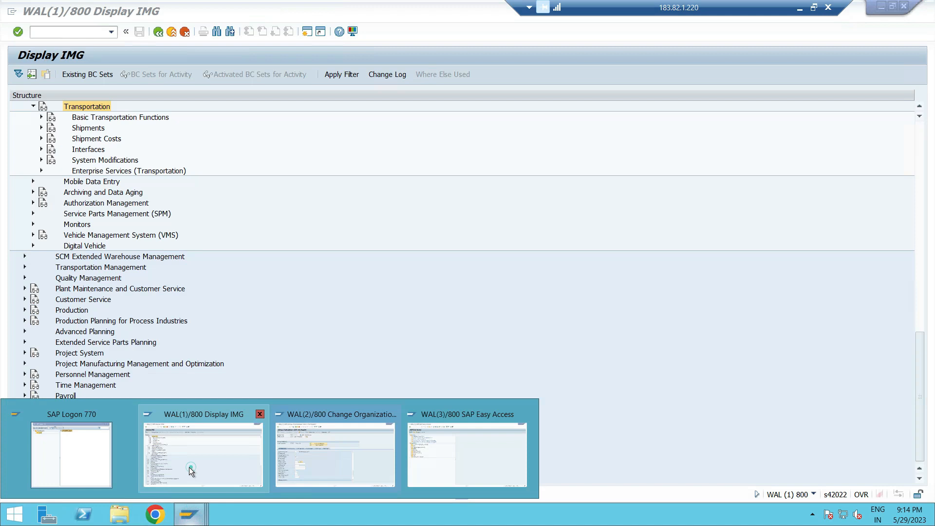
click(191, 466)
click(66, 34)
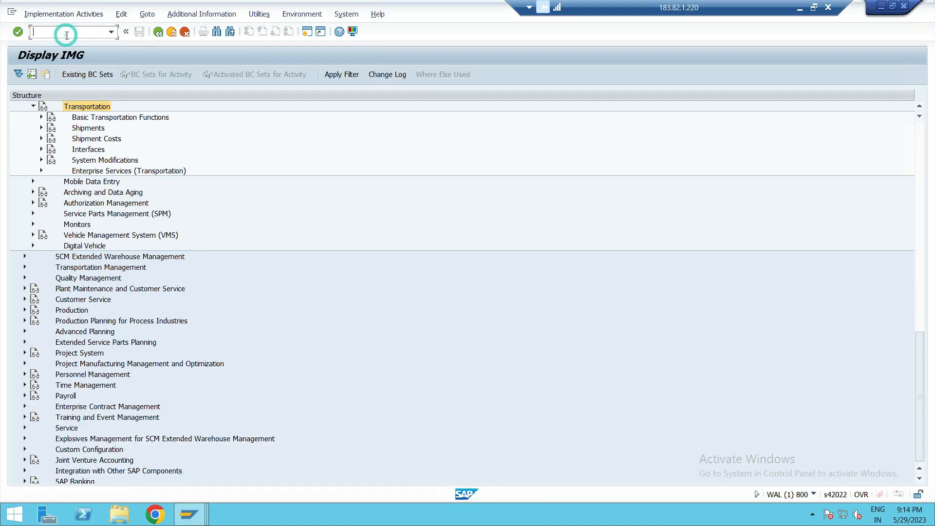
text(/n)
key(Return)
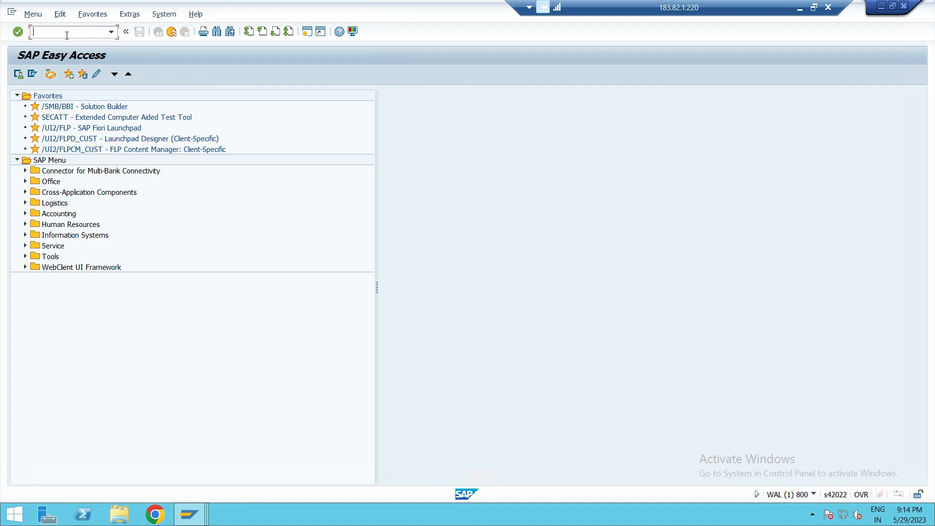
text(me21n)
key(Return)
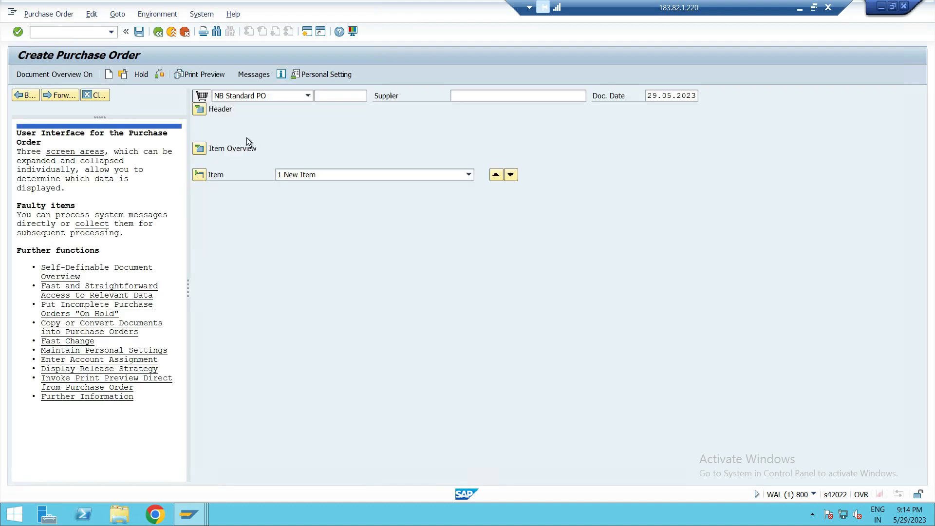
click(199, 148)
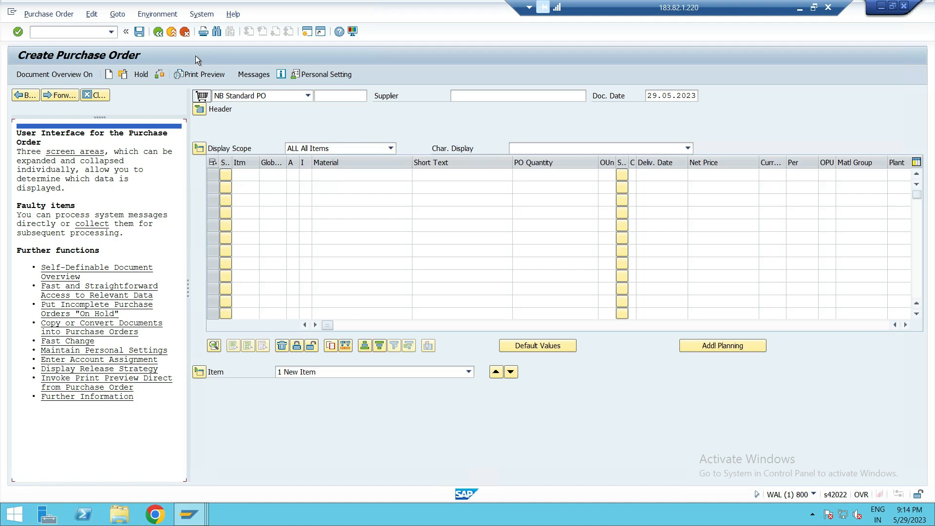
text(/n)
key(Return)
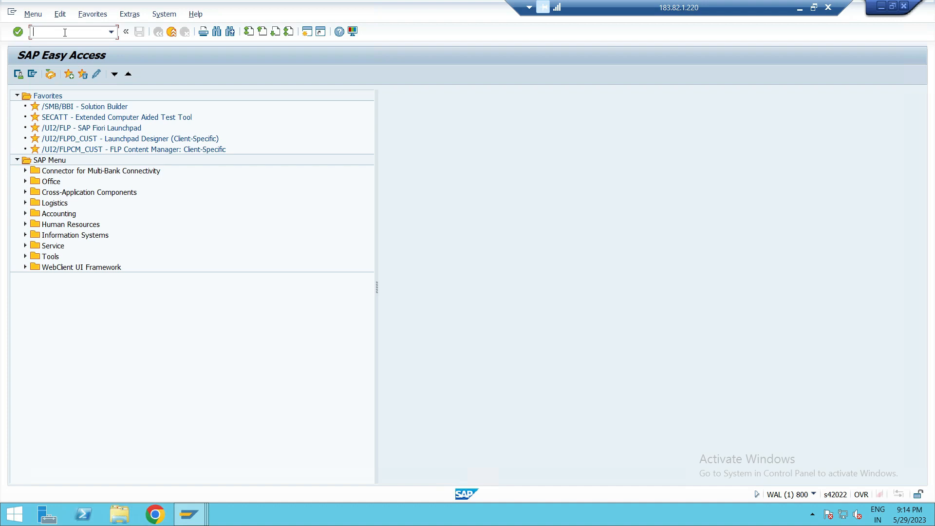
- Open the Purchasing Documents per Supplier report, replace the supplier number with the other supplier's number and run it
text(me2)
key(Return)
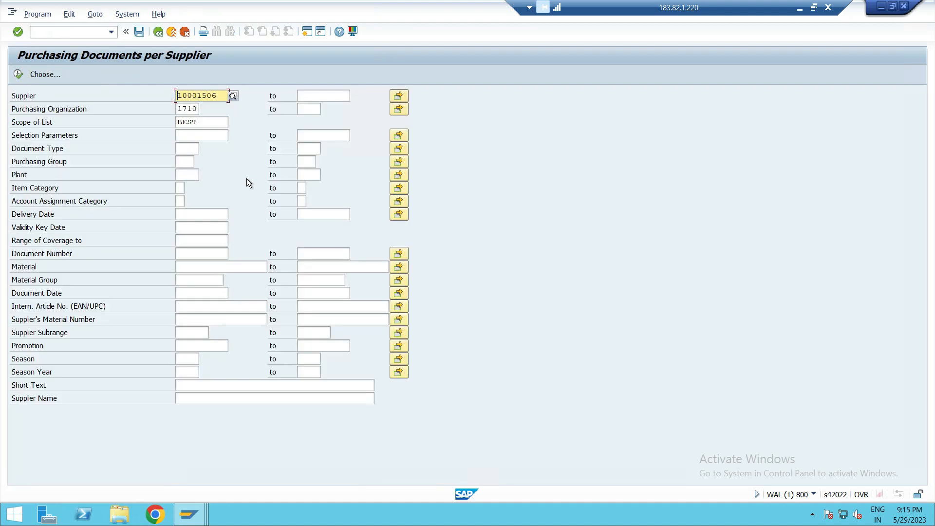
click(196, 109)
double_click(216, 95)
key(Delete)
text(1015)
key(Return)
key(F8)
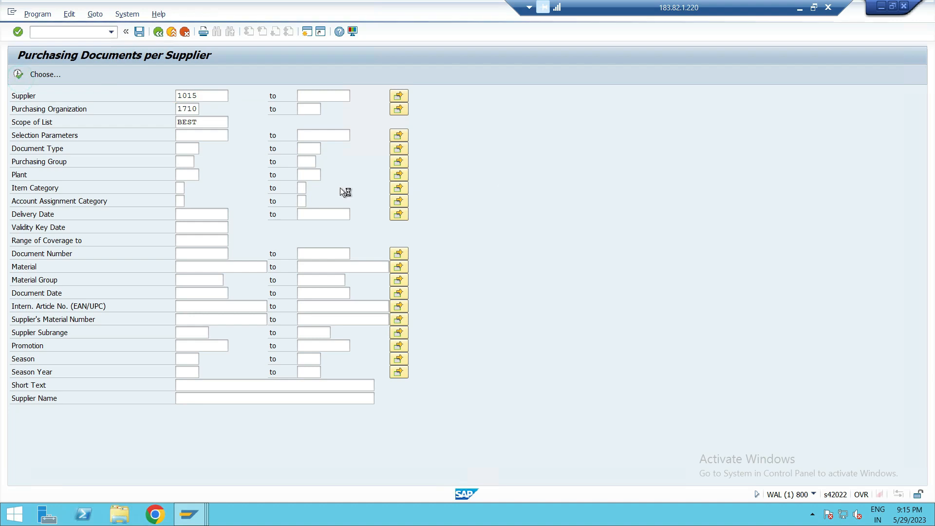
- Open a standard purchase order from the supplier's list and view the Conf. Control options in its item's confirmations
double_click(80, 141)
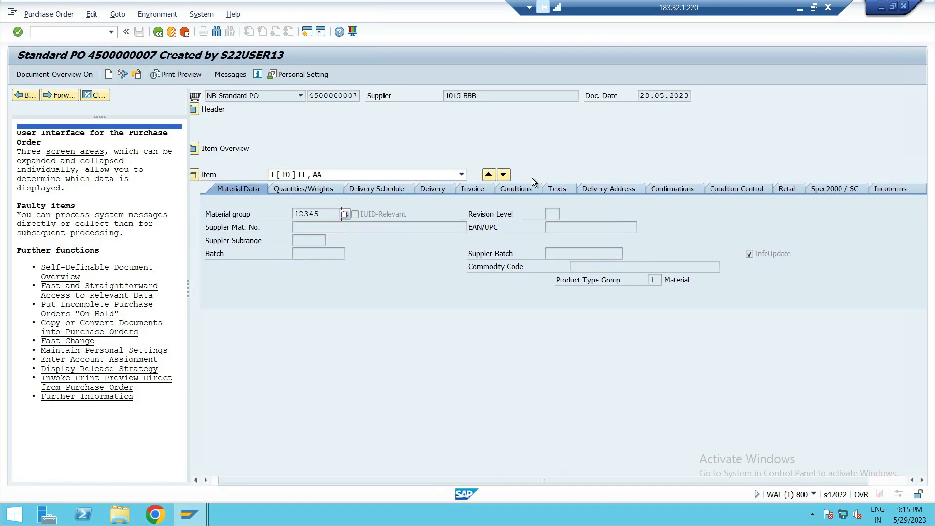
click(679, 189)
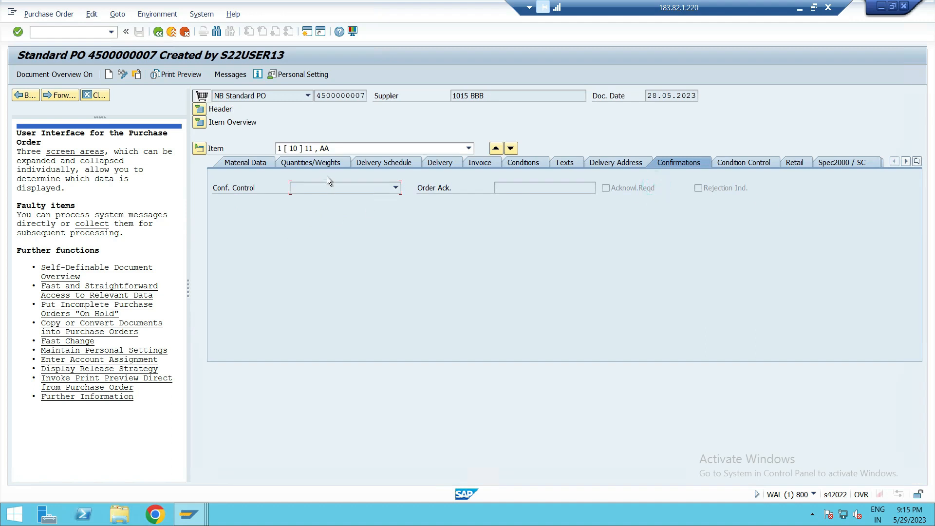
click(345, 188)
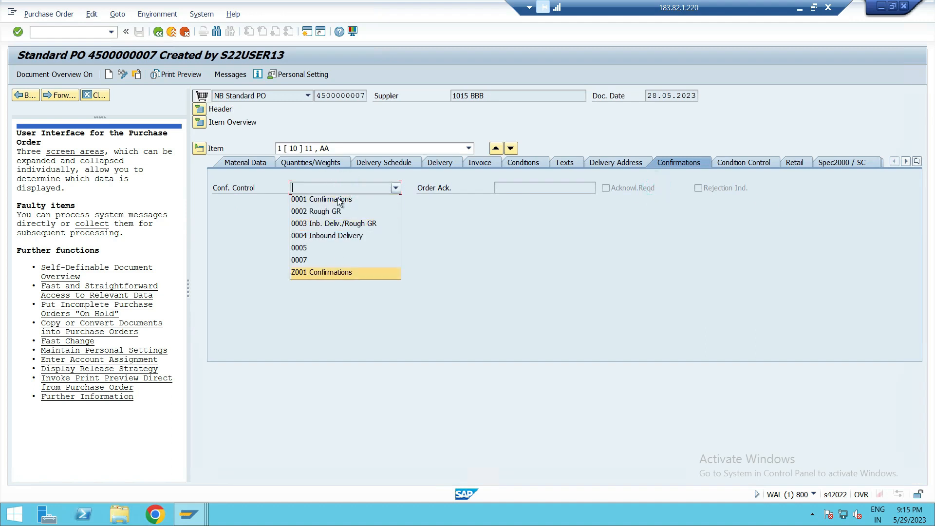
click(502, 227)
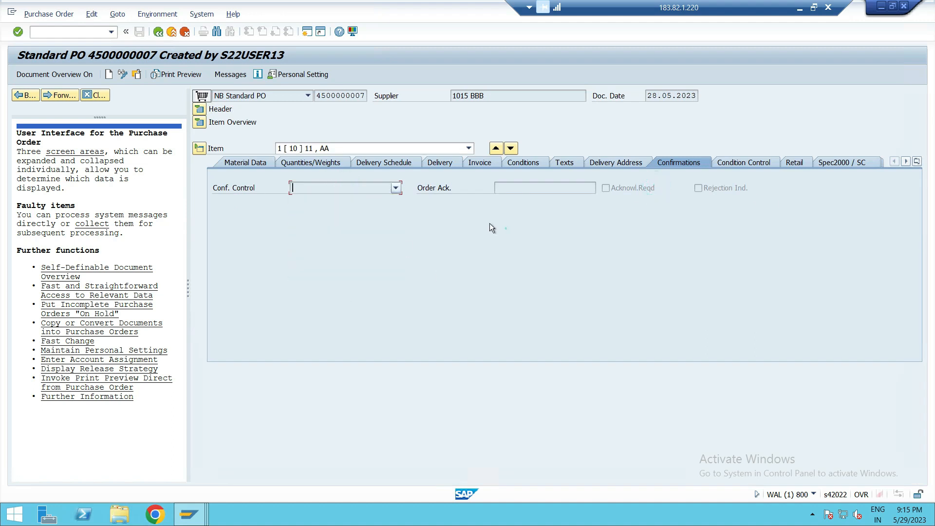
click(340, 189)
click(298, 189)
click(314, 188)
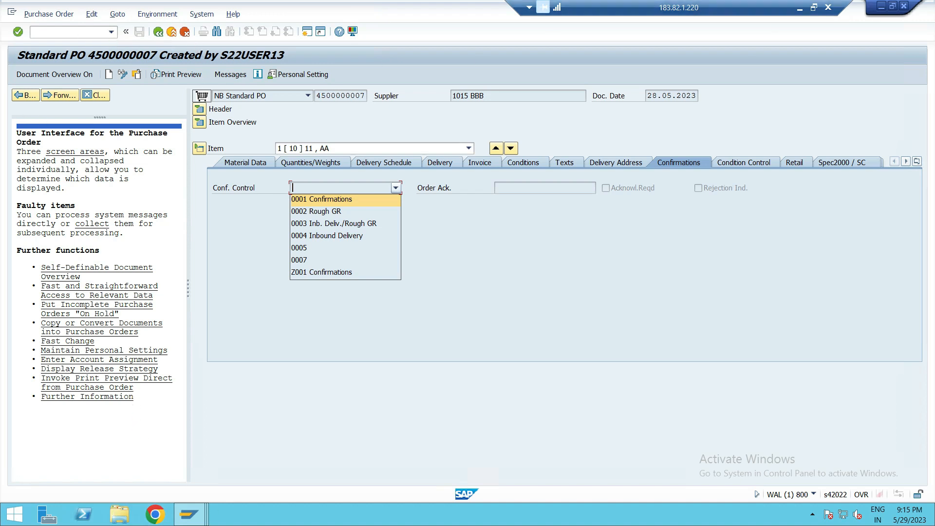
- Return to the Change Organization session and examine the Order currency in the supplier's Conditions section
click(185, 520)
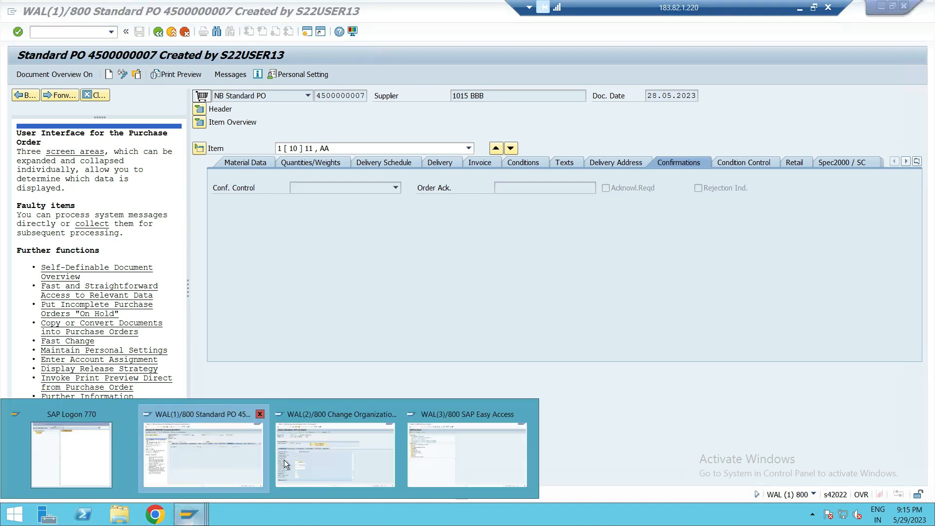
click(320, 452)
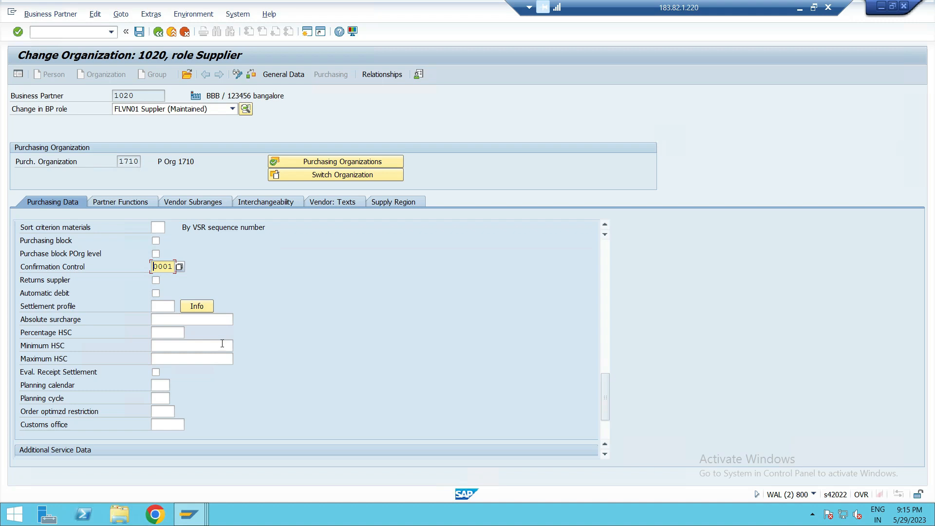
scroll(226, 335, up, 10)
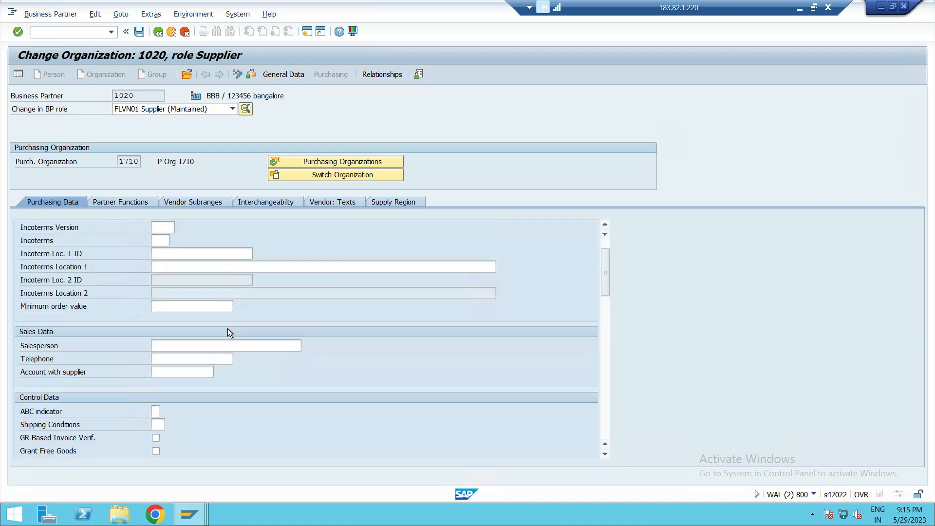
scroll(228, 330, up, 3)
double_click(161, 241)
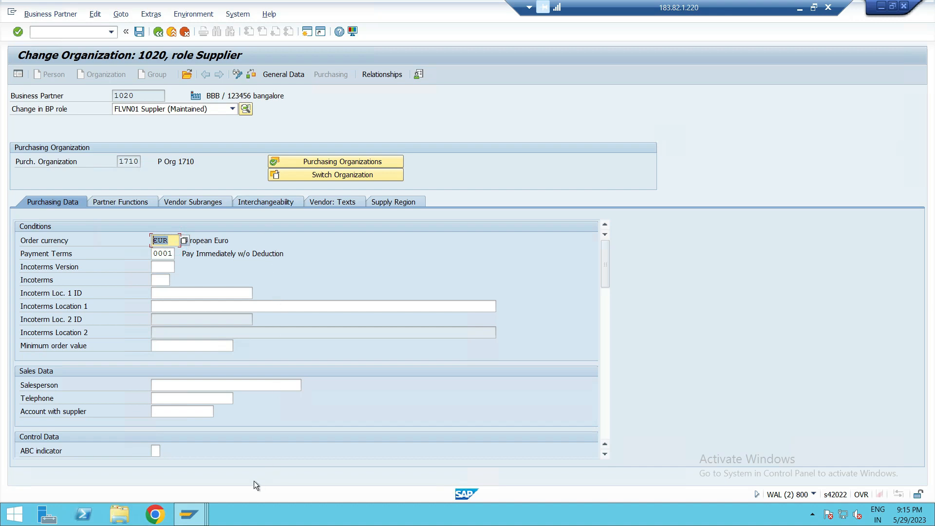
click(187, 524)
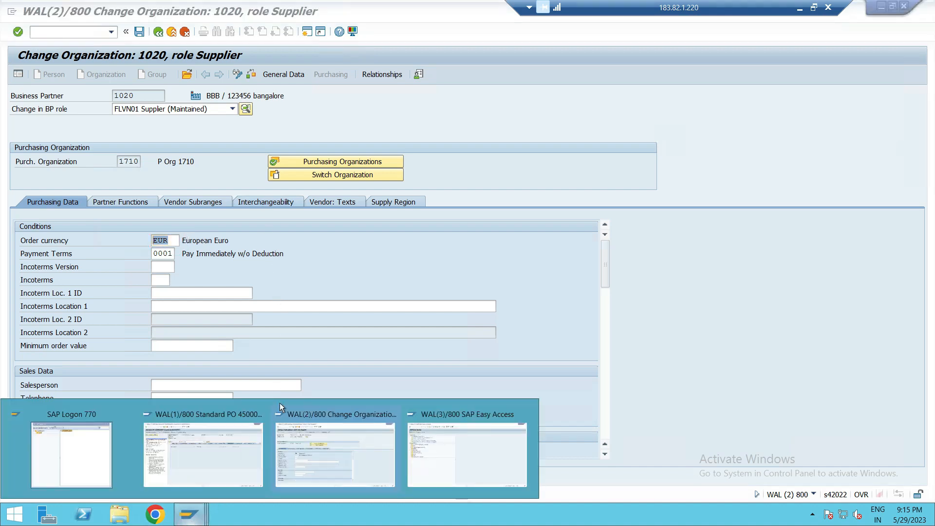
click(539, 241)
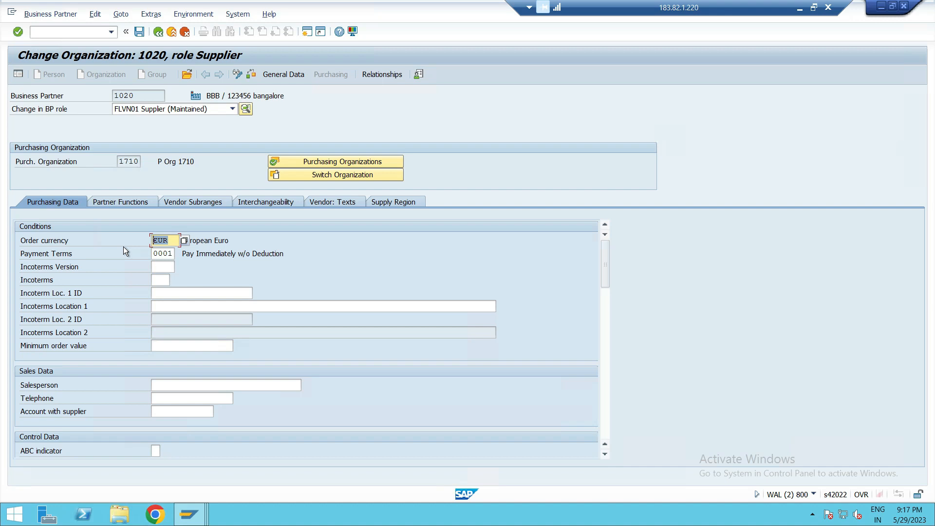
- Review the supplier's purchasing data fields from Conditions and Sales Data through Additional Purchasing Data and Additional Service Data
scroll(124, 246, down, 6)
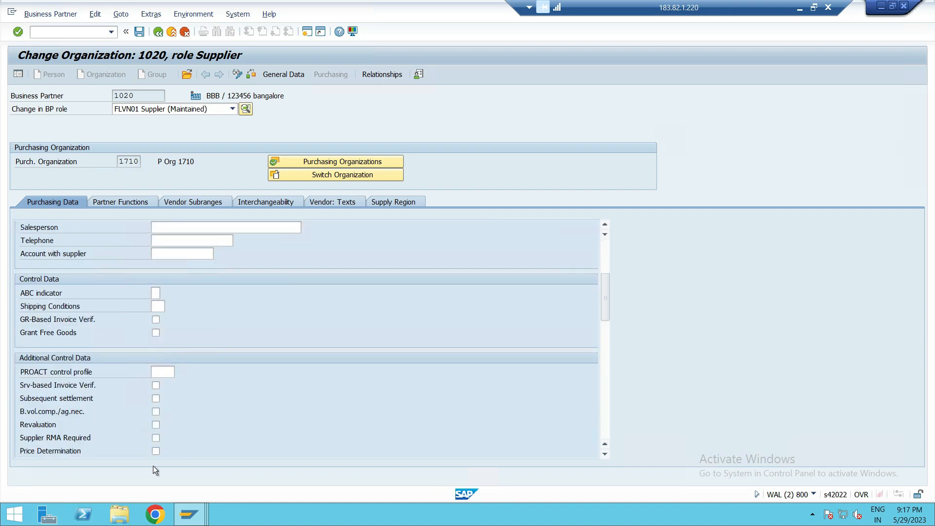
scroll(180, 396, down, 4)
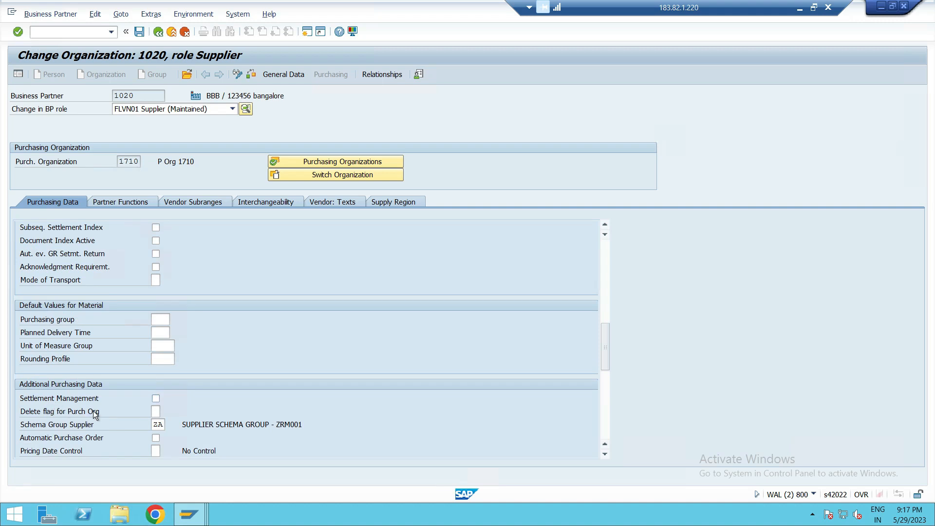
scroll(146, 406, down, 1)
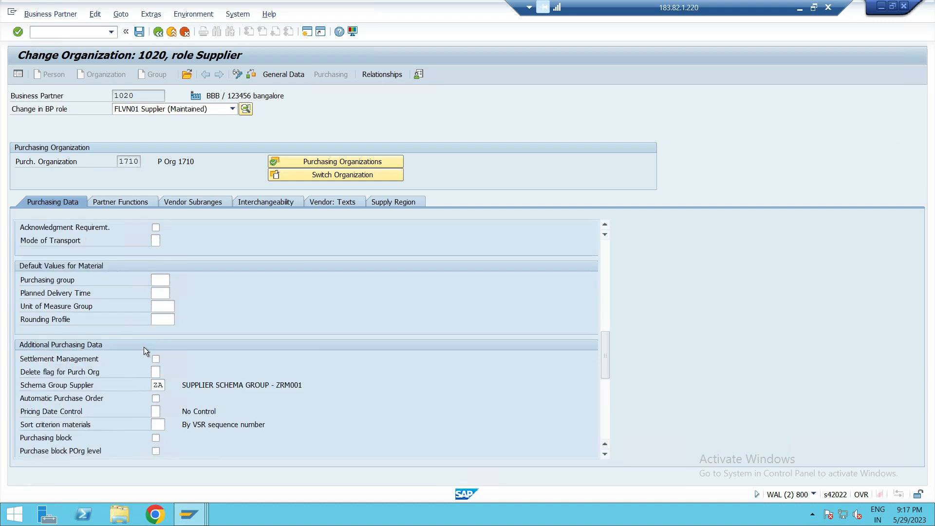
scroll(161, 360, up, 12)
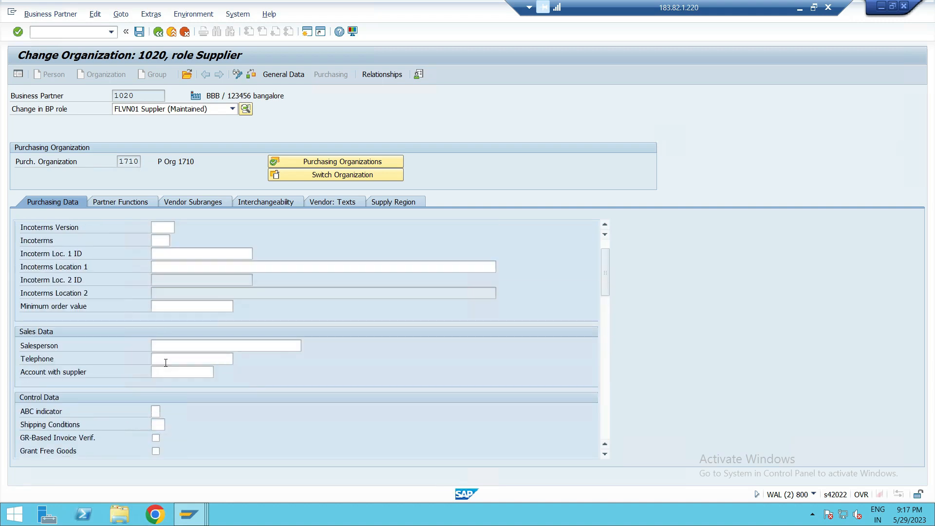
scroll(166, 363, down, 1)
scroll(173, 381, up, 1)
scroll(54, 299, down, 4)
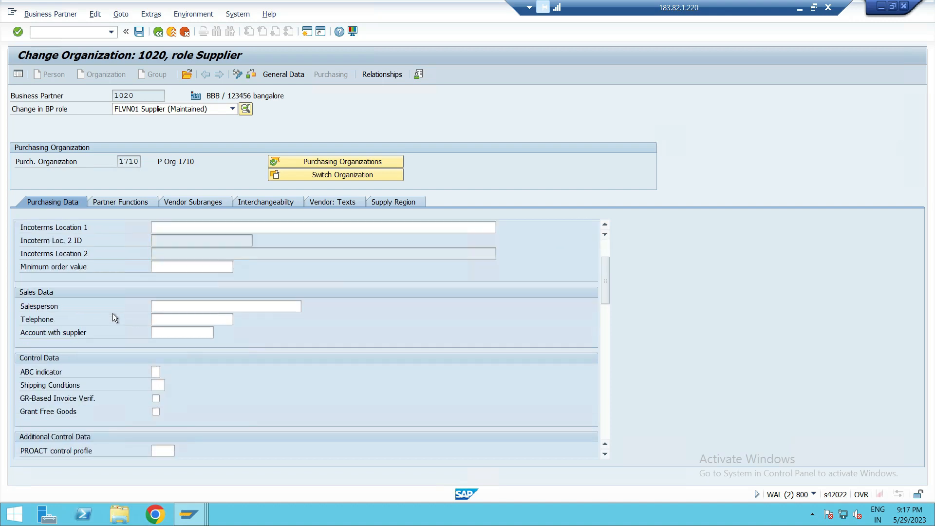
scroll(153, 321, up, 2)
scroll(144, 308, down, 4)
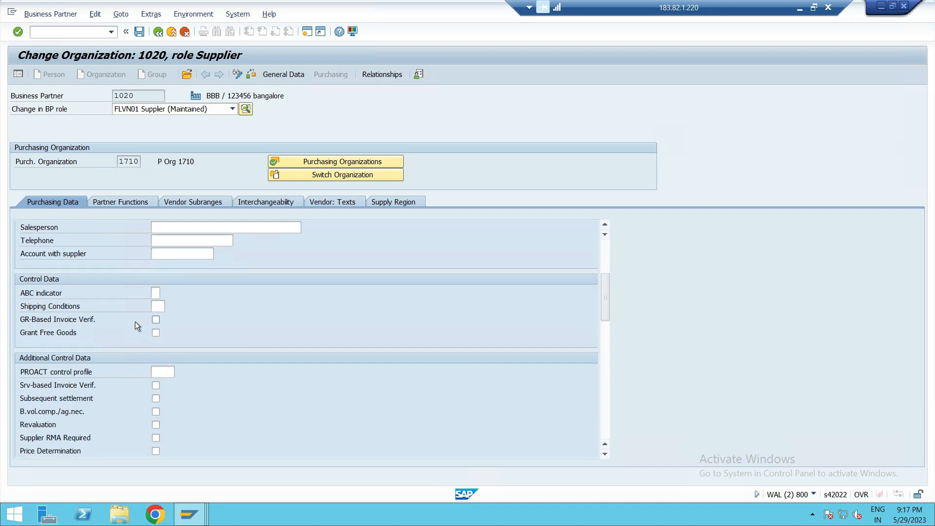
scroll(124, 332, down, 5)
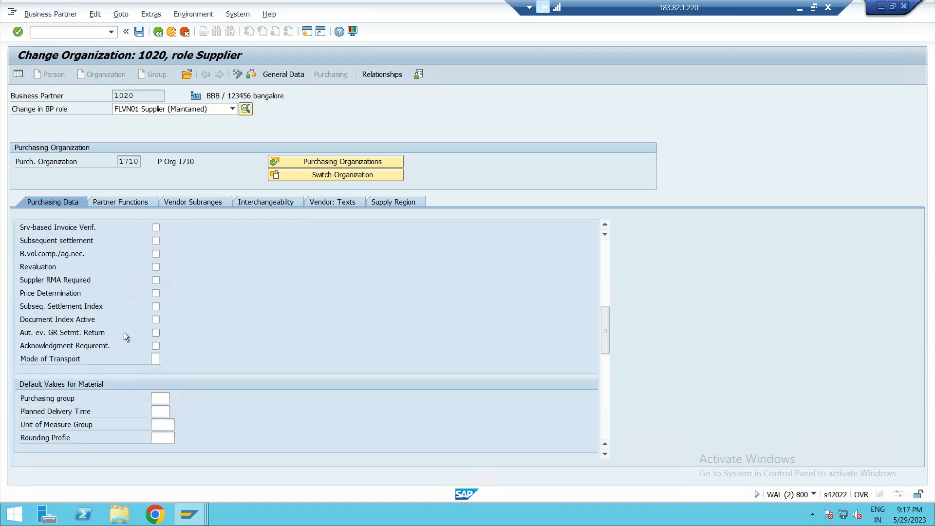
scroll(124, 333, down, 1)
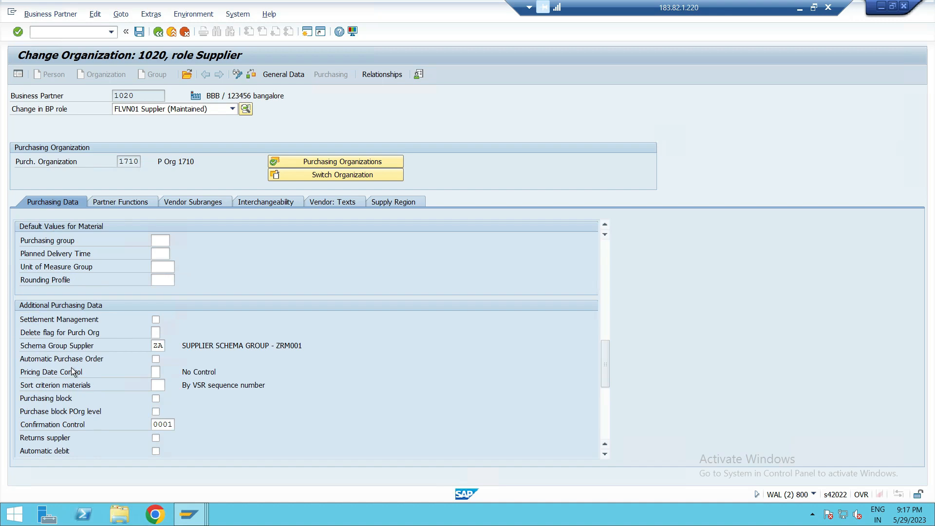
scroll(72, 370, down, 2)
scroll(102, 381, down, 4)
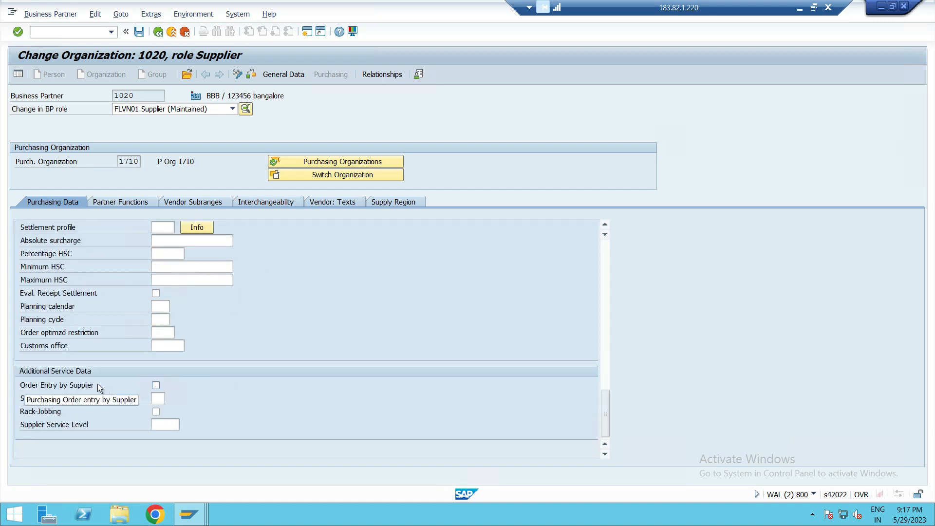
- Try 100 in both the Minimum HSC and Maximum HSC fields, and clear both entries
scroll(53, 397, up, 2)
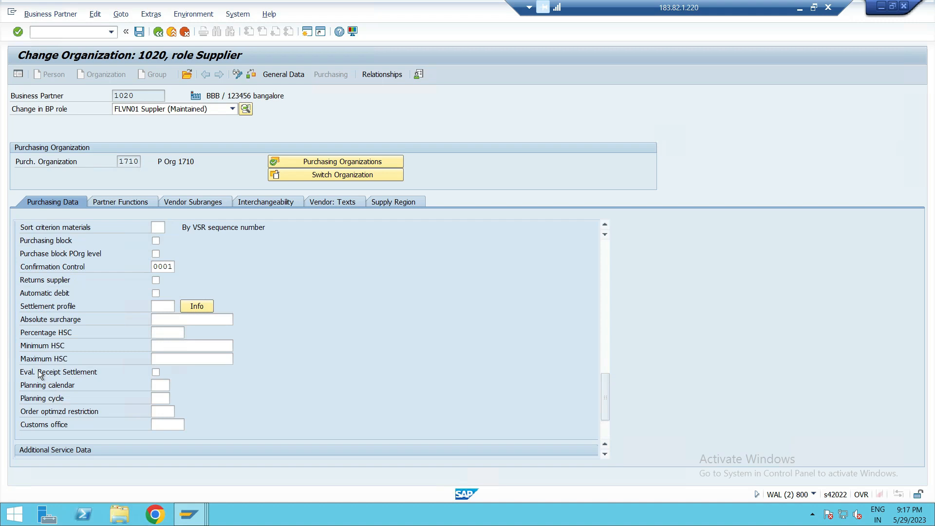
click(180, 348)
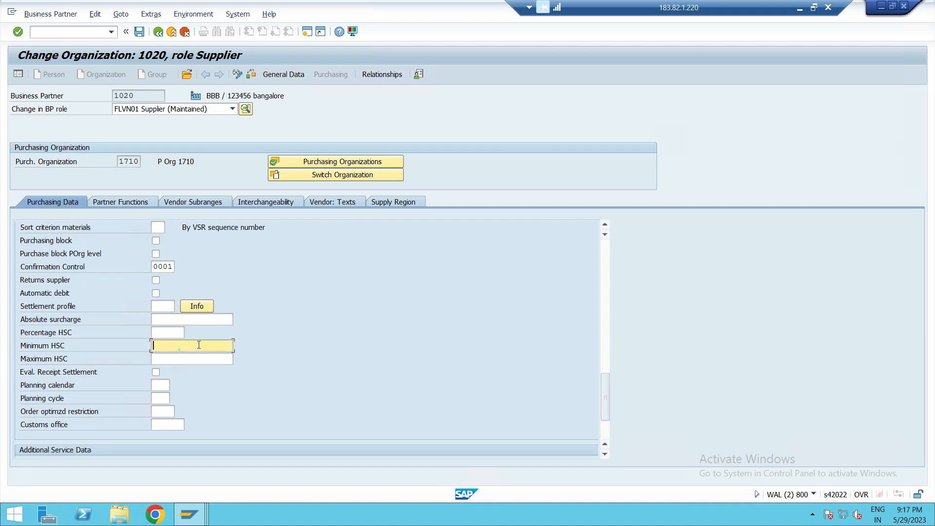
click(208, 357)
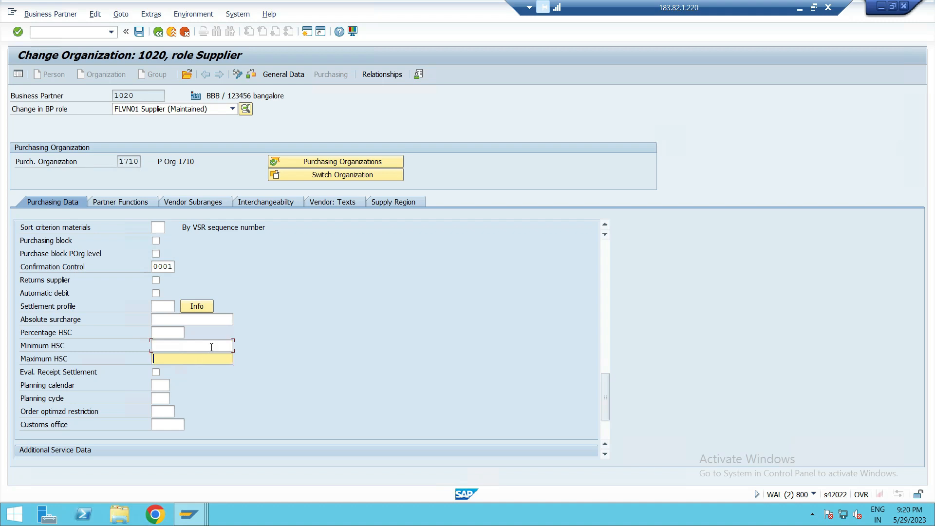
click(211, 348)
text(100)
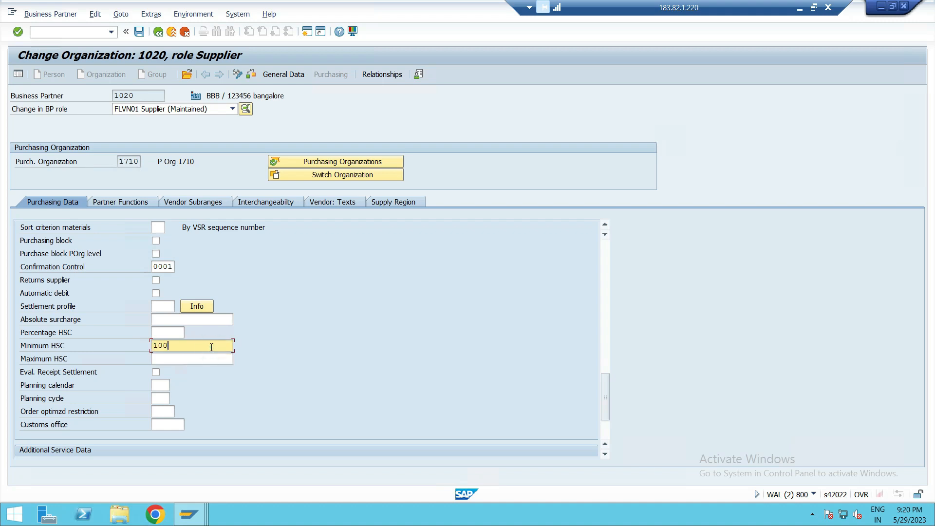
click(210, 356)
text(100)
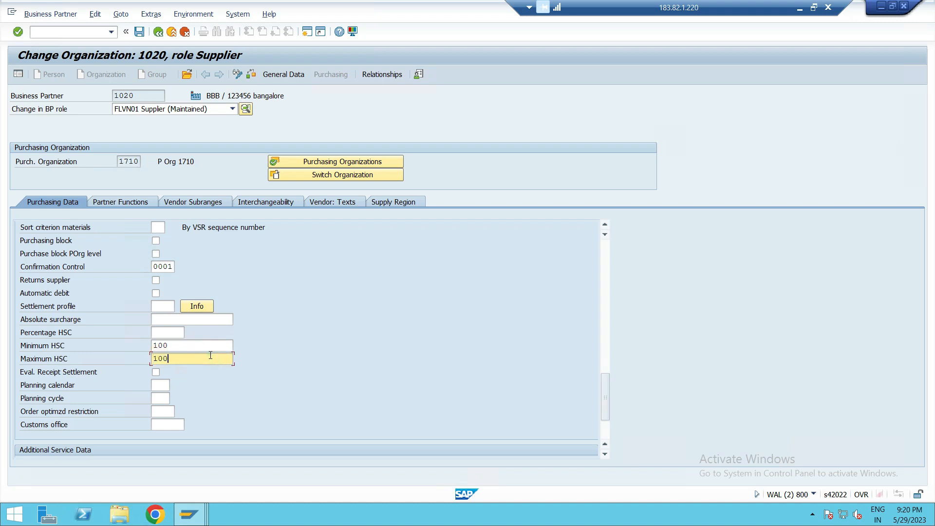
key(BackSpace)
key(BackSpace)
click(209, 347)
double_click(209, 348)
text(1)
key(BackSpace)
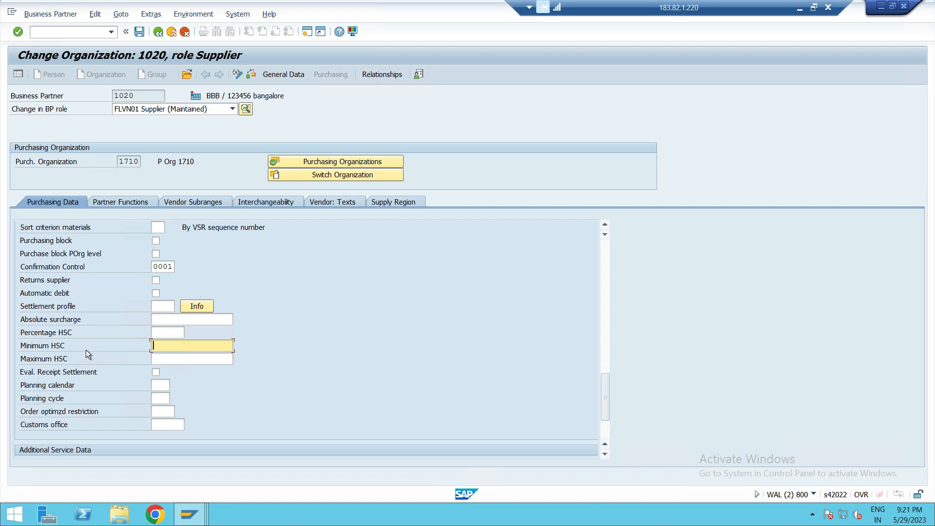
- Review the Planning calendar, Planning cycle, Order optimzd restriction and Customs office fields and the Additional Service Data section
scroll(74, 312, down, 2)
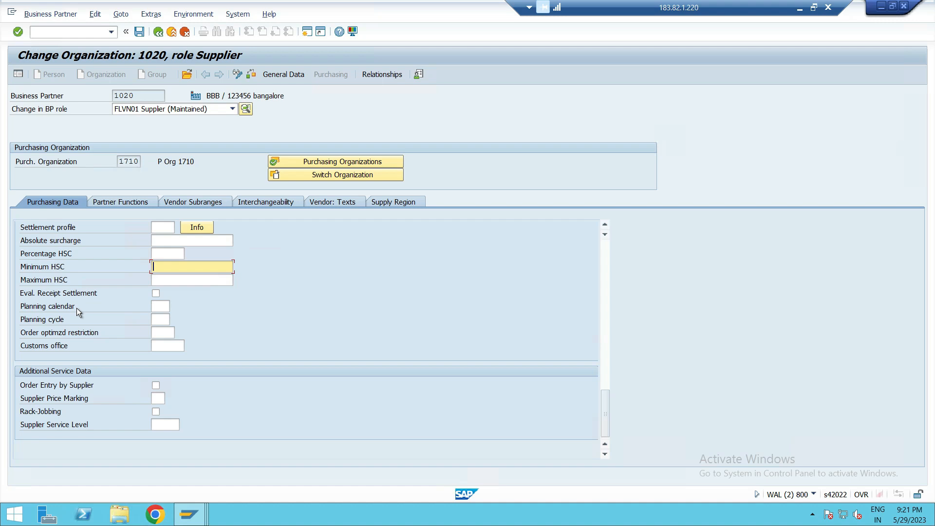
click(74, 322)
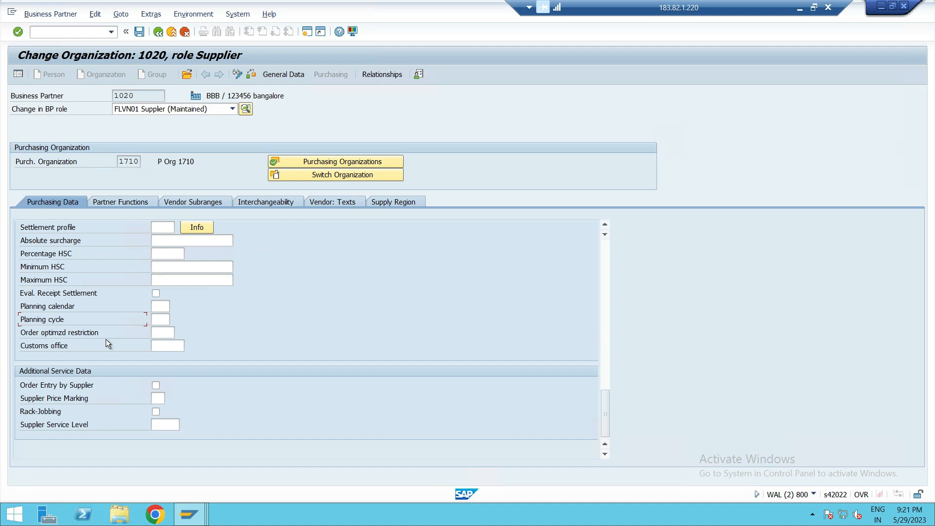
scroll(106, 340, up, 4)
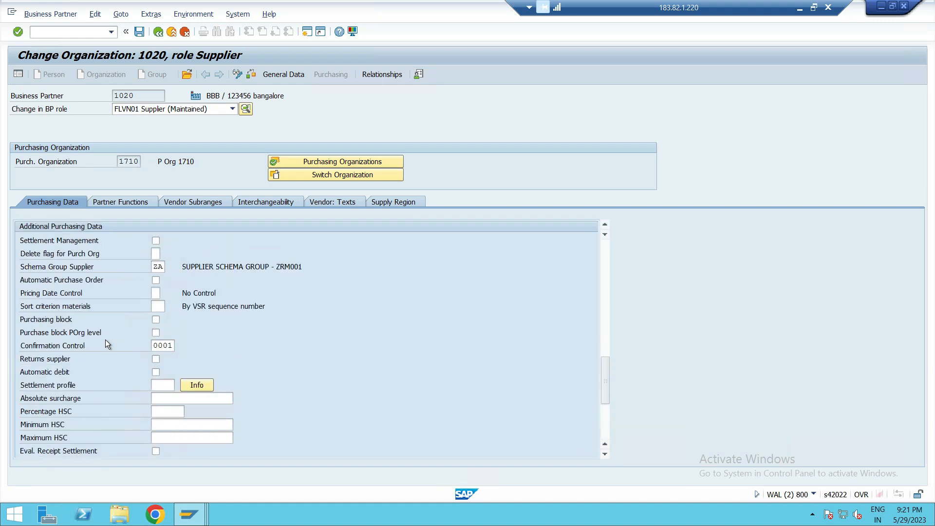
scroll(105, 340, up, 1)
scroll(116, 341, down, 5)
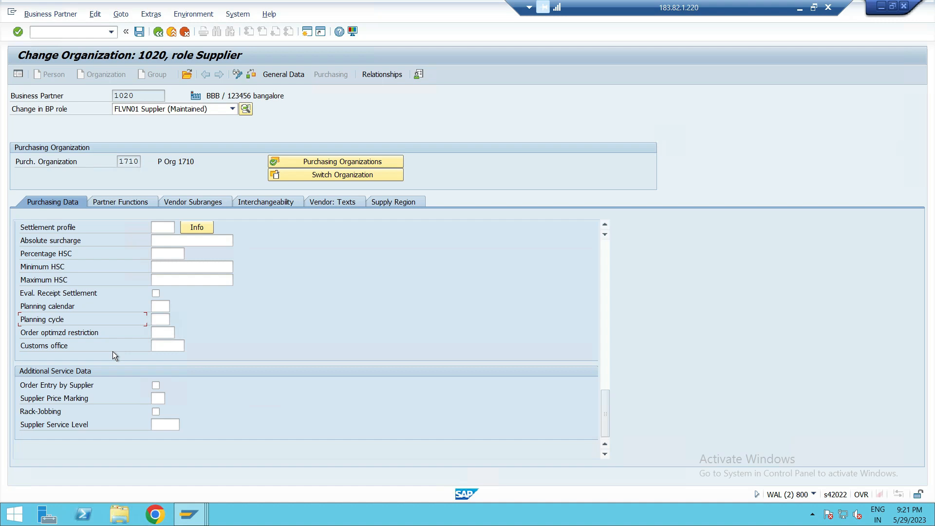
click(155, 427)
- Go back over the supplier's purchasing data from Conditions through Control Data to Additional Control Data
scroll(180, 422, up, 2)
scroll(197, 416, up, 4)
scroll(197, 416, up, 8)
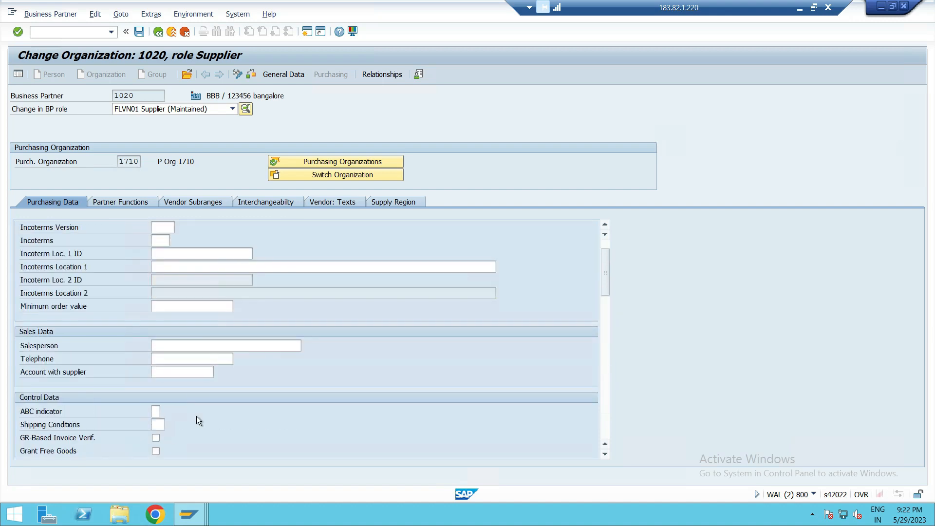
scroll(197, 419, up, 1)
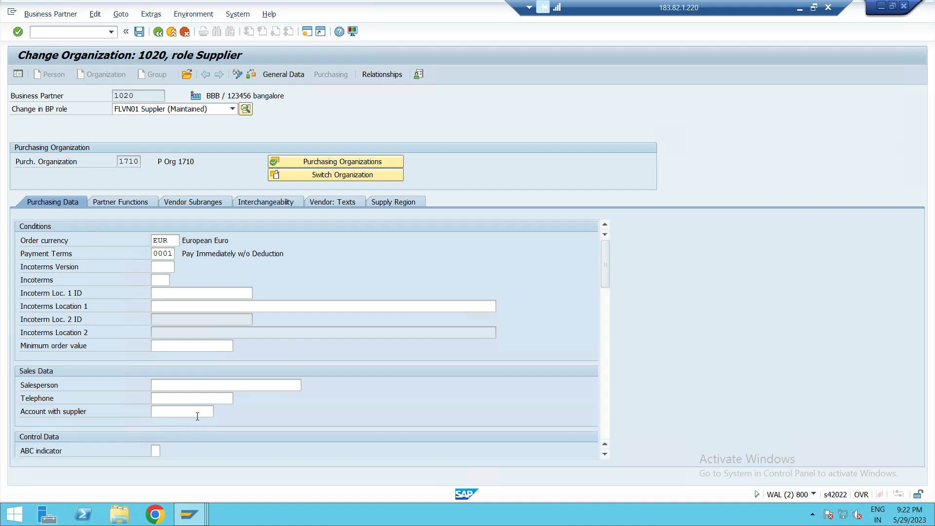
scroll(197, 416, down, 2)
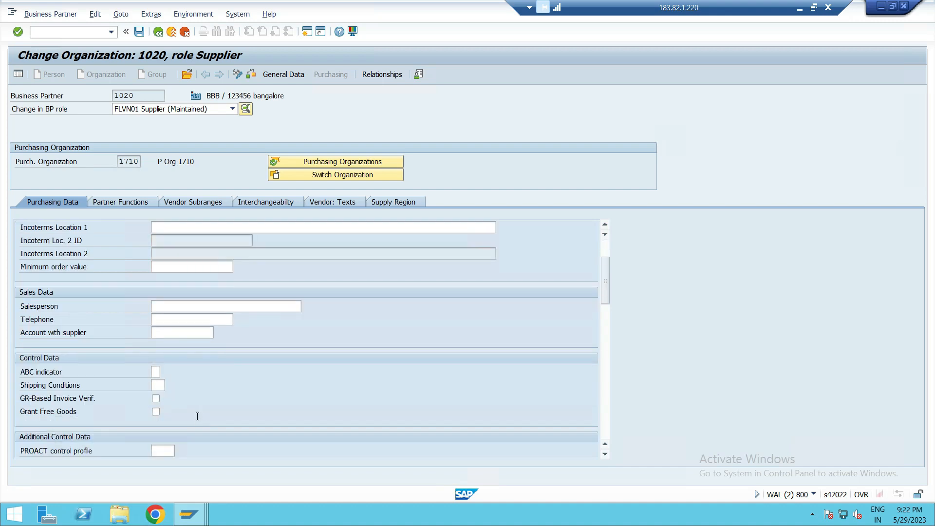
scroll(196, 416, down, 2)
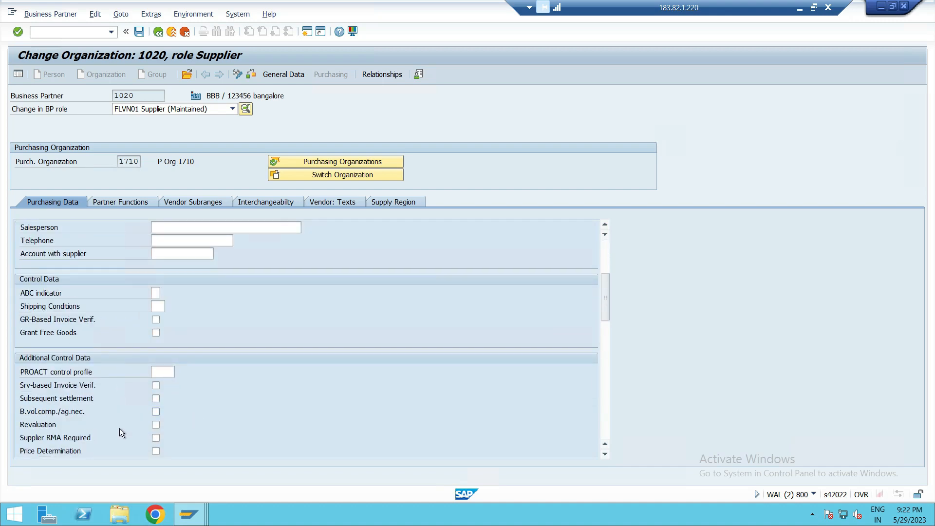
scroll(121, 430, down, 2)
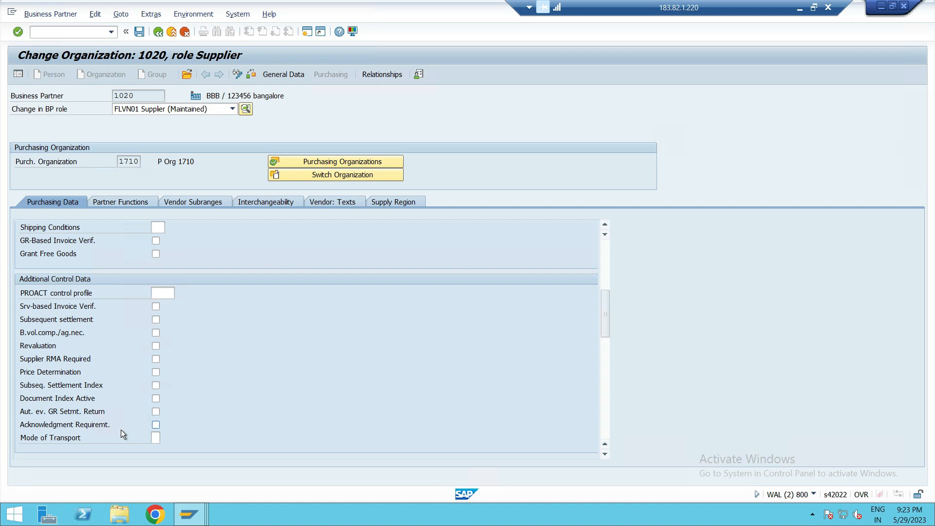
- Leave the supplier, open a new purchase requisition with transaction ME51N and enable Source Determination
click(74, 32)
text(/n)
key(Return)
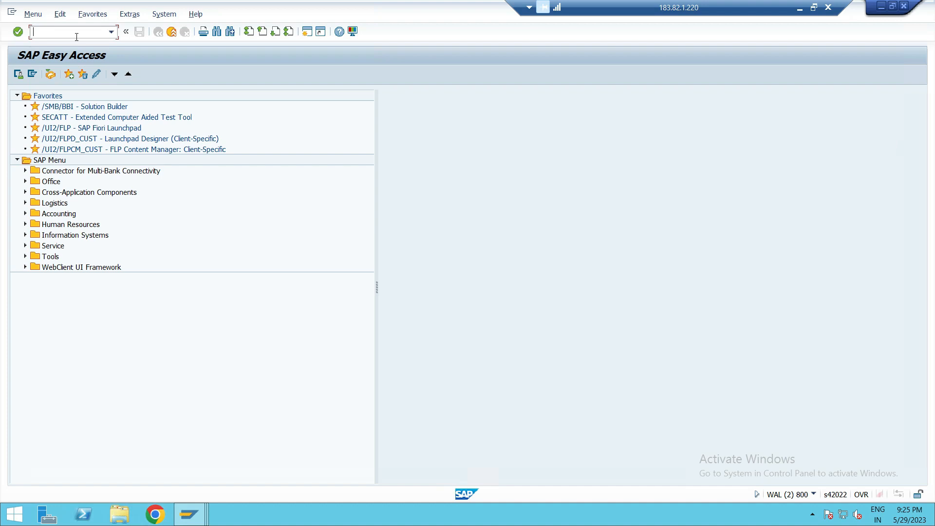
text(me51n)
key(Return)
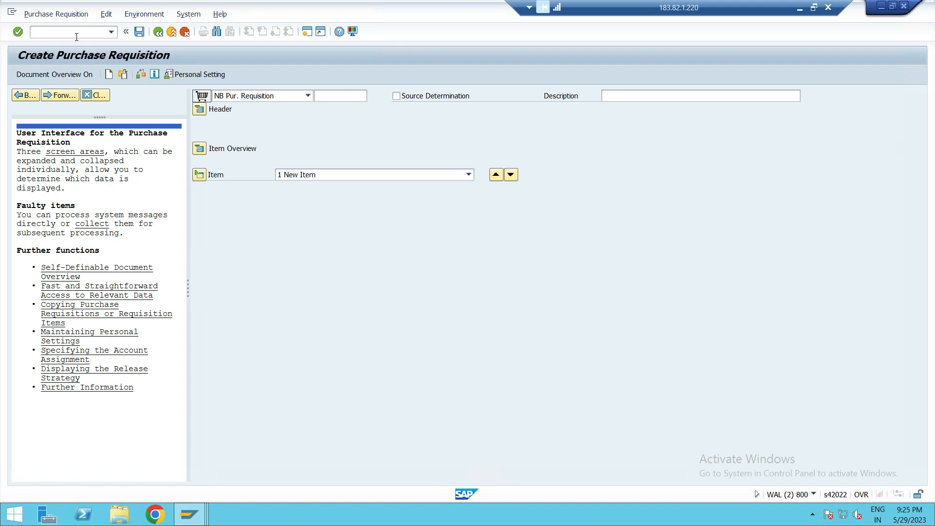
click(84, 94)
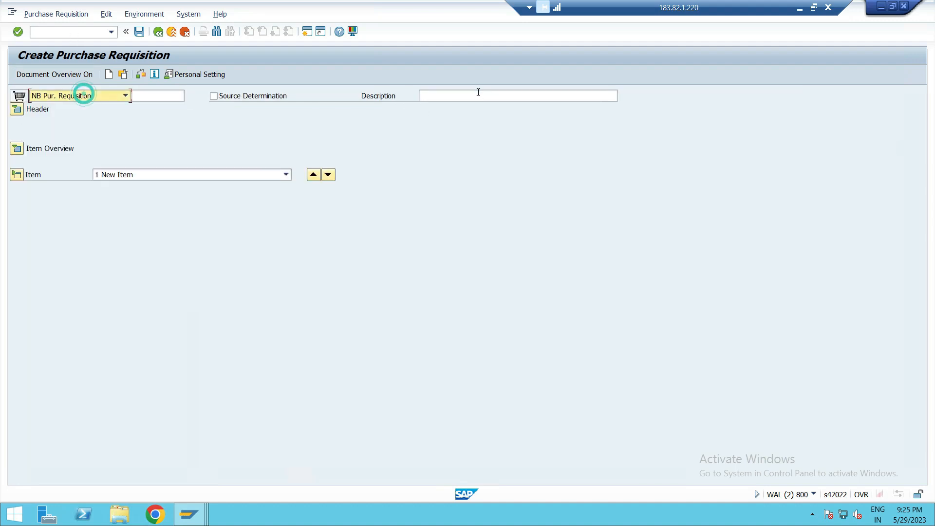
click(213, 96)
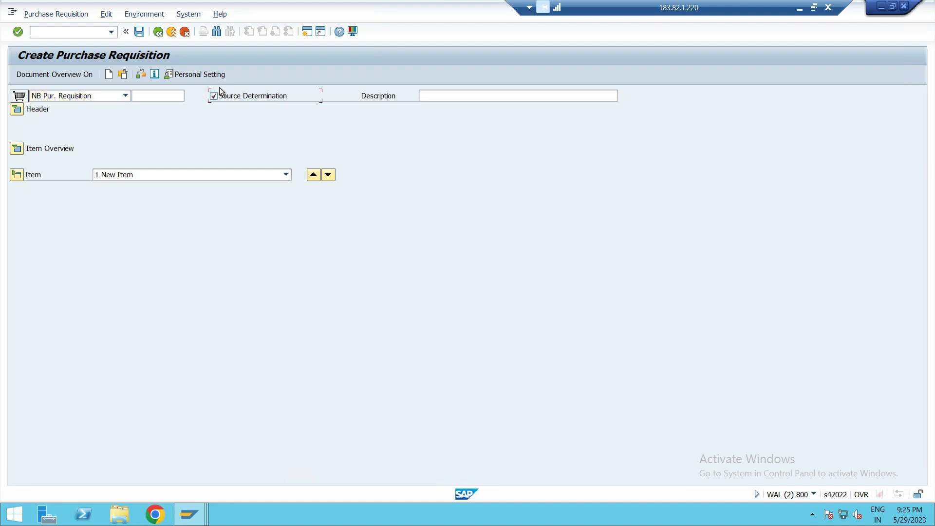
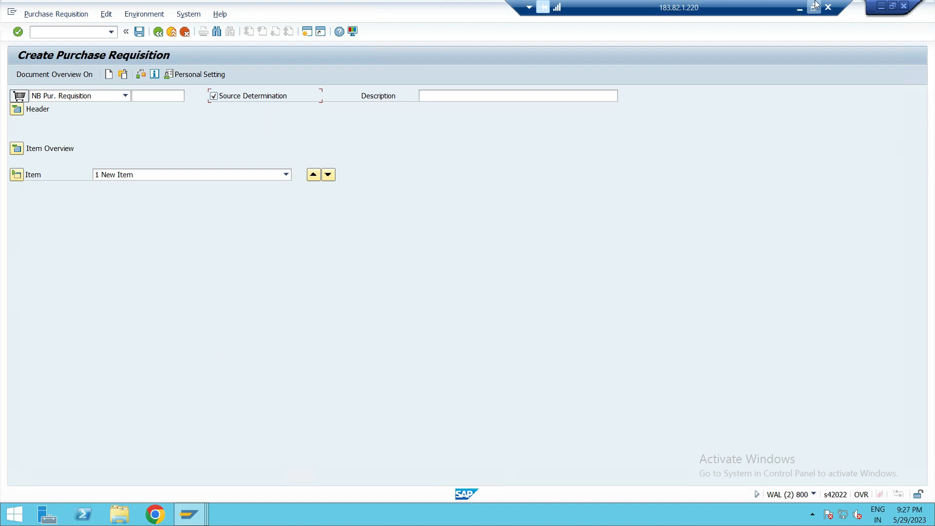
- Minimize the remote session and the meeting window, open Microsoft Whiteboard and create a new whiteboard
click(800, 9)
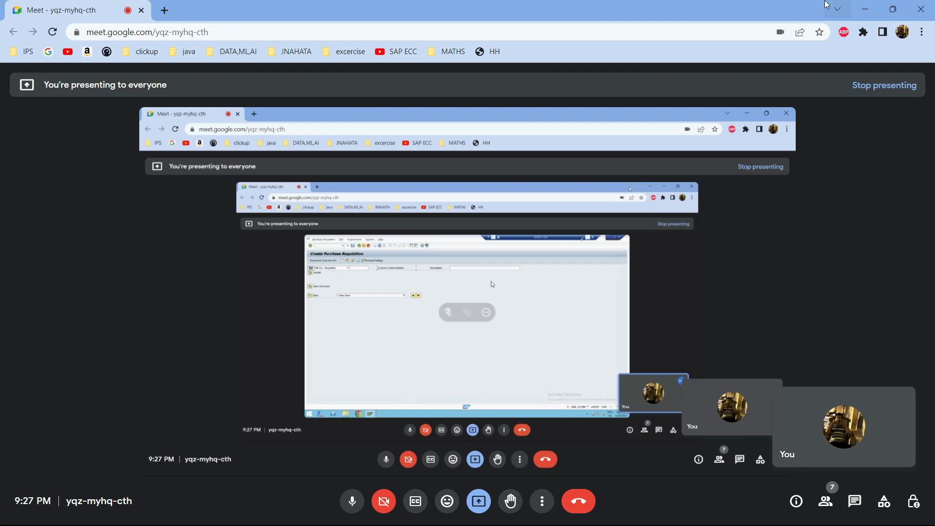
click(865, 9)
mouse_move(500, 524)
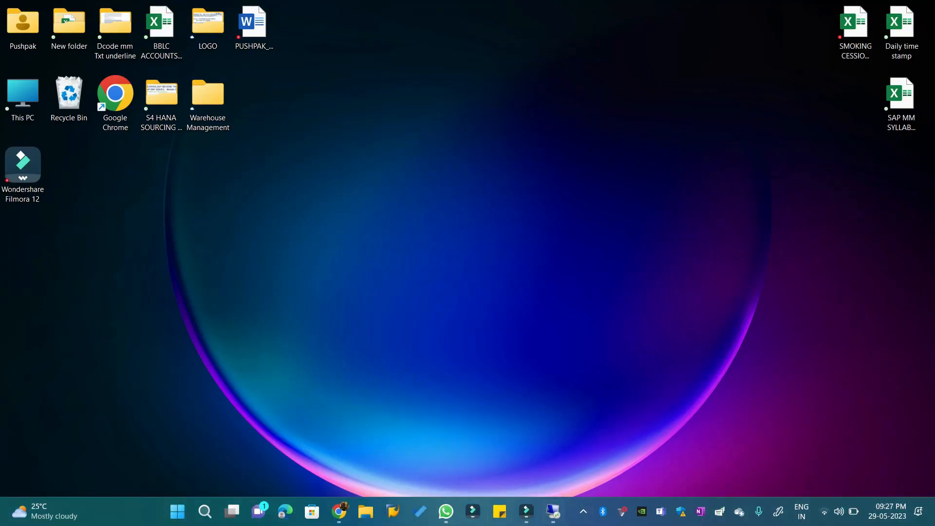
click(204, 512)
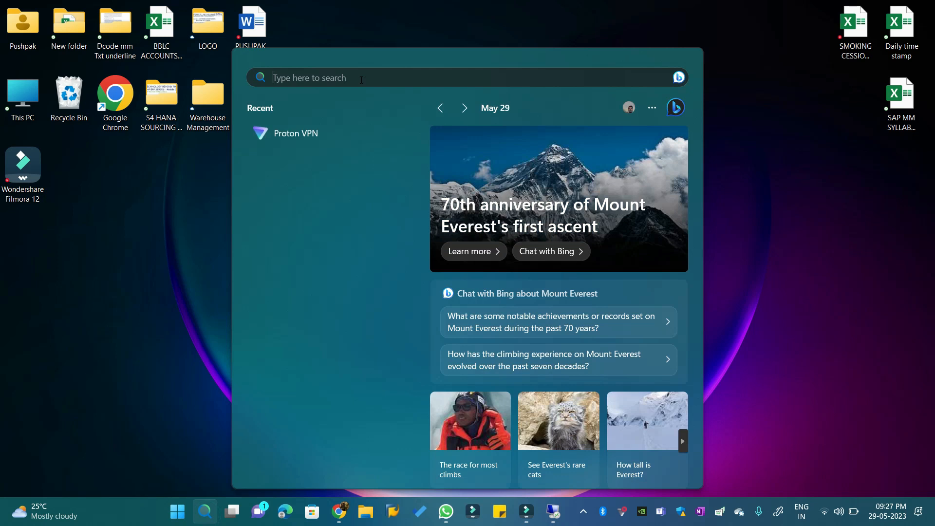
text(white)
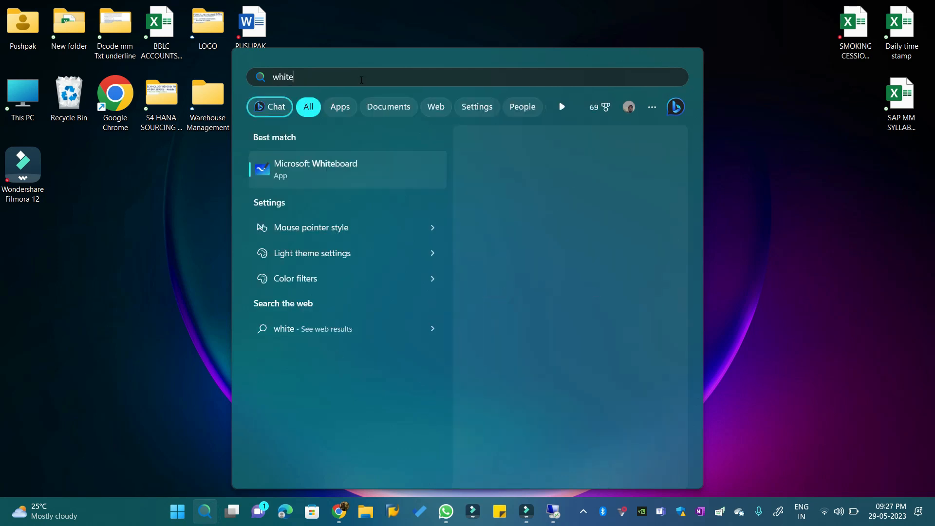
click(339, 179)
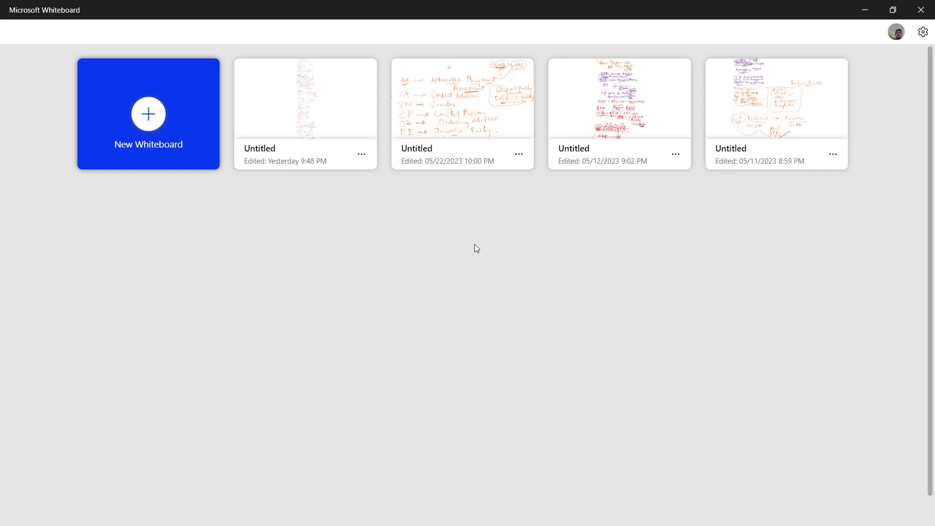
click(90, 108)
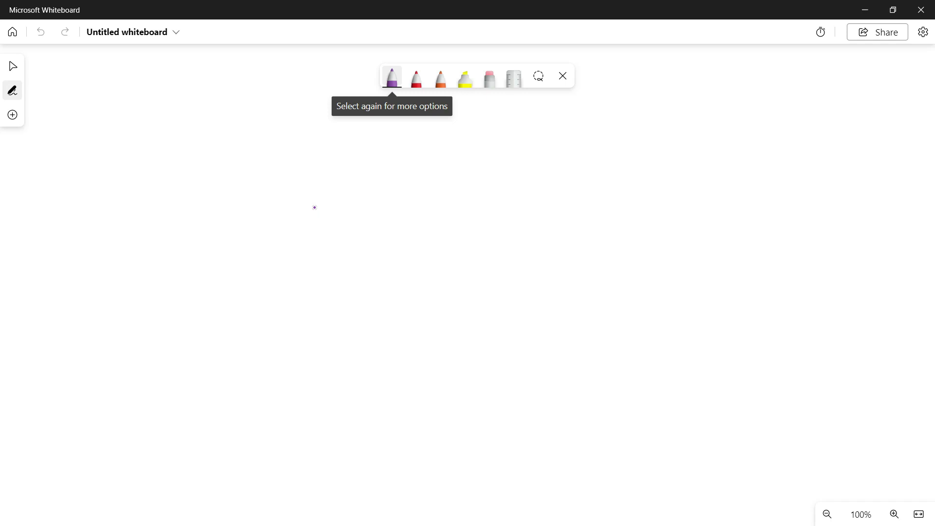
- Write the heading "Sourcing" in purple near the whiteboard's upper edge and underline it twice
mouse_move(95, 115)
mouse_down()
mouse_move(84, 141)
mouse_move(189, 133)
mouse_move(265, 146)
mouse_move(279, 188)
mouse_up()
drag(287, 146, 300, 140)
click(218, 129)
click(305, 160)
drag(102, 158, 285, 165)
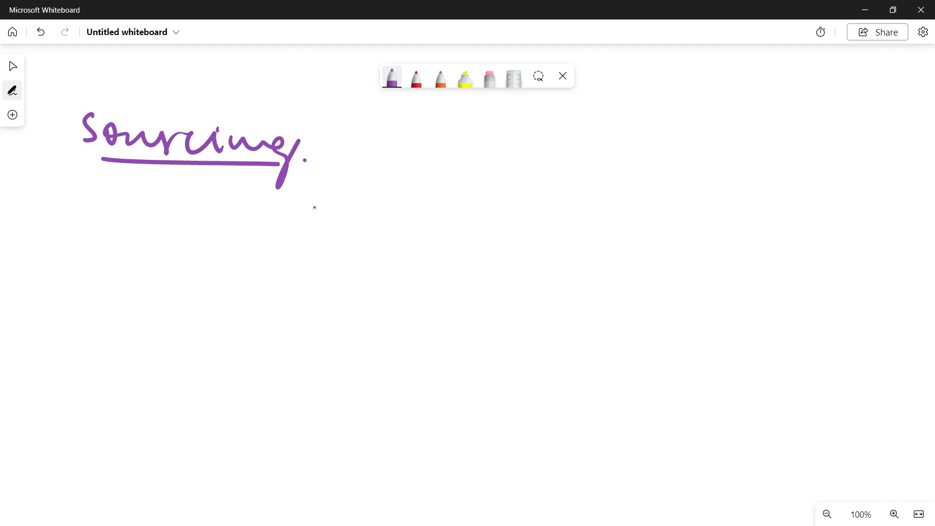
drag(105, 176, 211, 175)
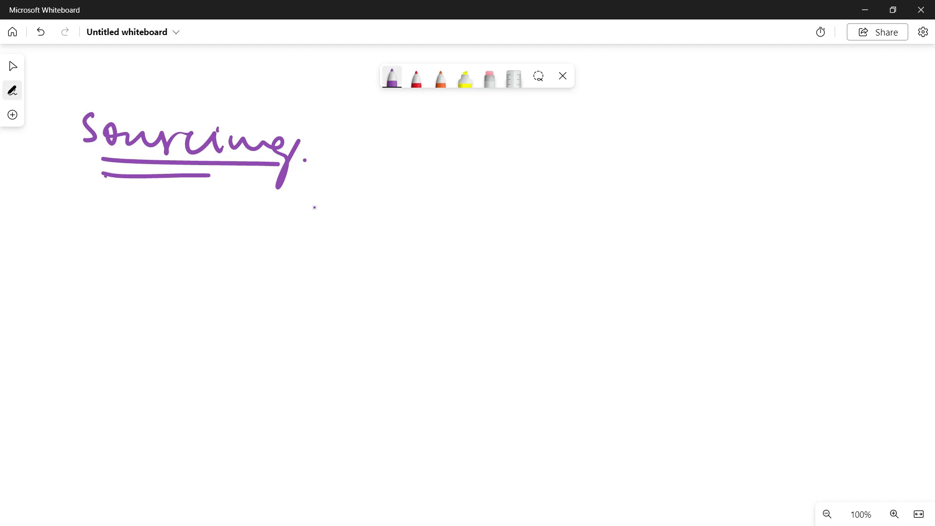
- Draw two arrows branching from "Sourcing" and write "Single Sourcing" at the upper one, with a double underline
mouse_move(307, 142)
mouse_down()
mouse_move(409, 118)
mouse_move(394, 177)
mouse_move(373, 198)
mouse_up()
drag(447, 104, 434, 141)
click(456, 119)
mouse_move(454, 127)
mouse_down()
mouse_move(460, 142)
mouse_move(527, 110)
mouse_move(563, 144)
mouse_up()
mouse_move(599, 107)
mouse_down()
mouse_move(585, 142)
mouse_move(682, 130)
mouse_move(788, 153)
mouse_up()
click(714, 122)
mouse_move(526, 154)
mouse_down()
mouse_move(648, 145)
mouse_move(564, 162)
mouse_move(640, 165)
mouse_up()
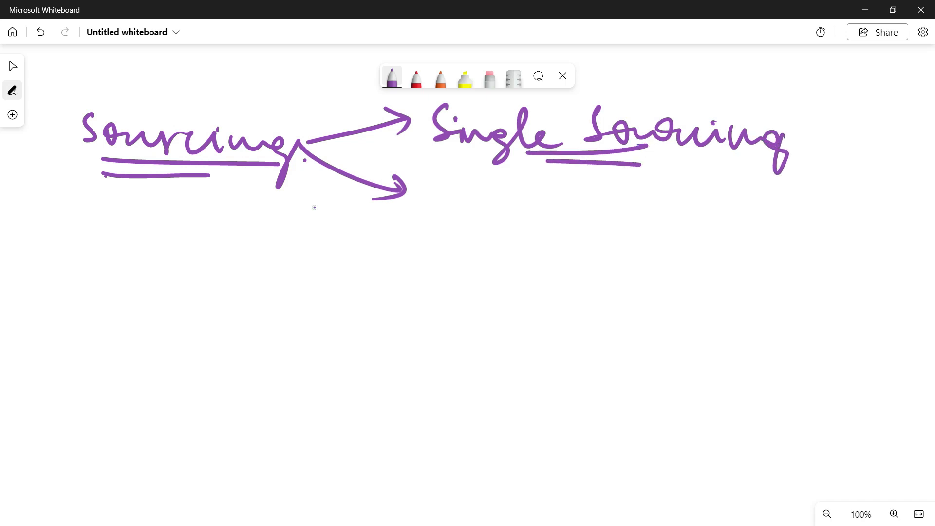
- Write "Multiple Sourcing" in purple at the end of the lower arrow and add small pen marks to "Single"
mouse_move(426, 168)
mouse_down()
mouse_move(426, 204)
mouse_move(493, 210)
mouse_up()
drag(505, 170, 507, 208)
mouse_move(521, 173)
mouse_down()
mouse_move(527, 211)
mouse_move(543, 193)
mouse_up()
drag(537, 195, 549, 229)
mouse_move(549, 194)
mouse_down()
mouse_move(552, 210)
mouse_move(609, 206)
mouse_up()
mouse_move(663, 179)
mouse_down()
mouse_move(642, 214)
mouse_move(697, 217)
mouse_move(723, 205)
mouse_up()
mouse_move(723, 205)
mouse_down()
mouse_move(767, 220)
mouse_move(834, 209)
mouse_move(825, 258)
mouse_up()
click(782, 195)
click(794, 198)
drag(535, 147, 545, 150)
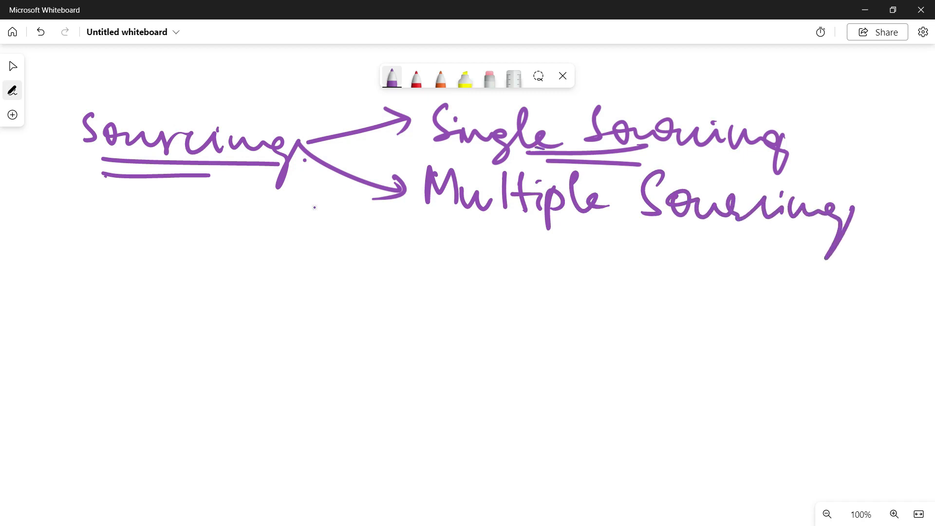
drag(438, 130, 422, 132)
- Write "Material — Supplier" with the red pen below the branches, add underlines and ticks, and enclose the pair in a box
click(416, 78)
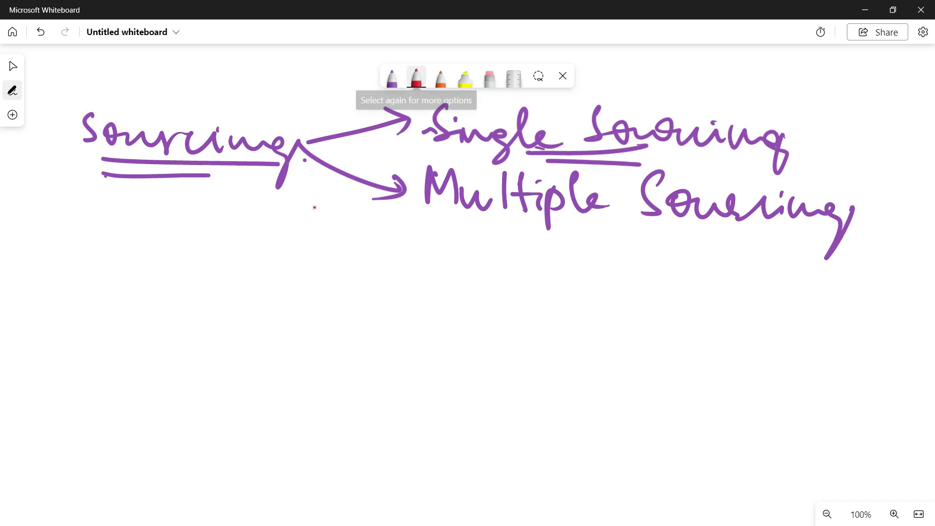
mouse_move(78, 251)
mouse_down()
mouse_move(77, 280)
mouse_move(120, 277)
mouse_move(132, 288)
mouse_move(186, 256)
mouse_move(221, 274)
mouse_move(220, 304)
mouse_up()
drag(243, 273, 314, 272)
drag(352, 242, 348, 278)
mouse_move(349, 278)
mouse_down()
mouse_move(374, 279)
mouse_move(428, 322)
mouse_move(516, 265)
mouse_move(544, 262)
mouse_move(458, 236)
mouse_move(47, 232)
mouse_move(166, 315)
mouse_move(564, 336)
mouse_move(415, 238)
mouse_up()
click(563, 274)
drag(117, 279, 184, 283)
mouse_move(390, 239)
mouse_down()
mouse_move(419, 265)
mouse_move(456, 239)
mouse_up()
drag(357, 305, 389, 304)
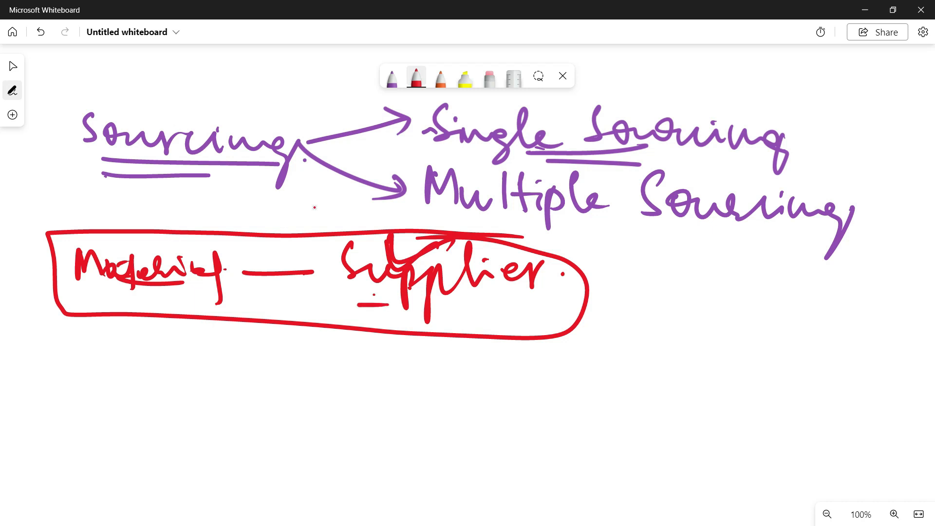
- Tick "Material" in red and underline "Single" twice in the Single Sourcing branch
drag(148, 250, 188, 268)
drag(185, 262, 230, 230)
drag(469, 156, 516, 165)
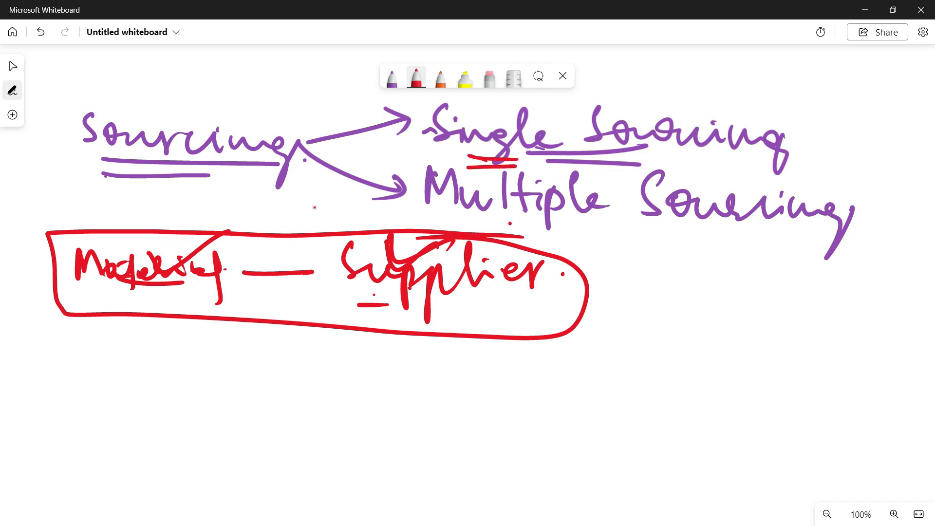
- Number the red supplier as 1 and write "Supplier 2" and "Supplier 3" beneath it
mouse_move(557, 263)
mouse_down()
mouse_move(567, 248)
mouse_move(562, 275)
mouse_up()
drag(546, 283, 573, 285)
mouse_move(373, 299)
mouse_down()
mouse_move(359, 333)
mouse_move(623, 333)
mouse_up()
drag(402, 352, 379, 390)
mouse_move(399, 376)
mouse_down()
mouse_move(443, 418)
mouse_move(475, 390)
mouse_up()
drag(480, 376, 482, 418)
mouse_move(512, 350)
mouse_down()
mouse_move(536, 392)
mouse_move(572, 383)
mouse_move(592, 393)
mouse_up()
click(534, 367)
click(605, 371)
- Continue the supplier list with a dotted vertical line and write "Supplier n" in red beneath it
click(494, 415)
drag(489, 427, 489, 436)
drag(488, 451, 487, 460)
click(496, 471)
mouse_move(412, 459)
mouse_down()
mouse_move(395, 484)
mouse_move(429, 488)
mouse_up()
mouse_move(427, 490)
mouse_down()
mouse_move(450, 485)
mouse_move(467, 520)
mouse_up()
drag(472, 483, 496, 519)
drag(500, 485, 515, 492)
drag(534, 458, 517, 497)
mouse_move(526, 487)
mouse_down()
mouse_move(552, 497)
mouse_move(608, 476)
mouse_move(668, 487)
mouse_up()
click(546, 473)
click(692, 472)
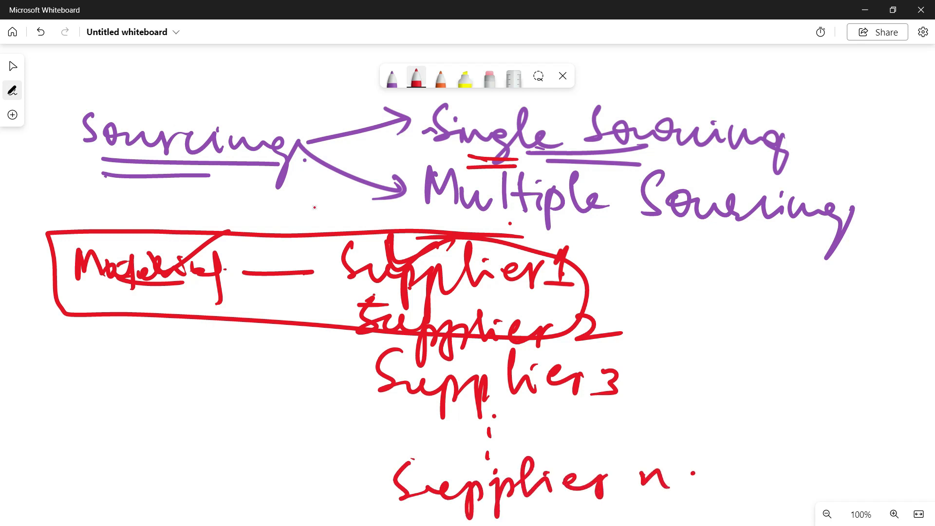
- Draw an arrowhead on the line after "Material", and box and underline "Material" in red
drag(304, 253, 312, 276)
mouse_move(69, 284)
mouse_down()
mouse_move(91, 287)
mouse_move(233, 236)
mouse_move(48, 226)
mouse_move(130, 290)
mouse_up()
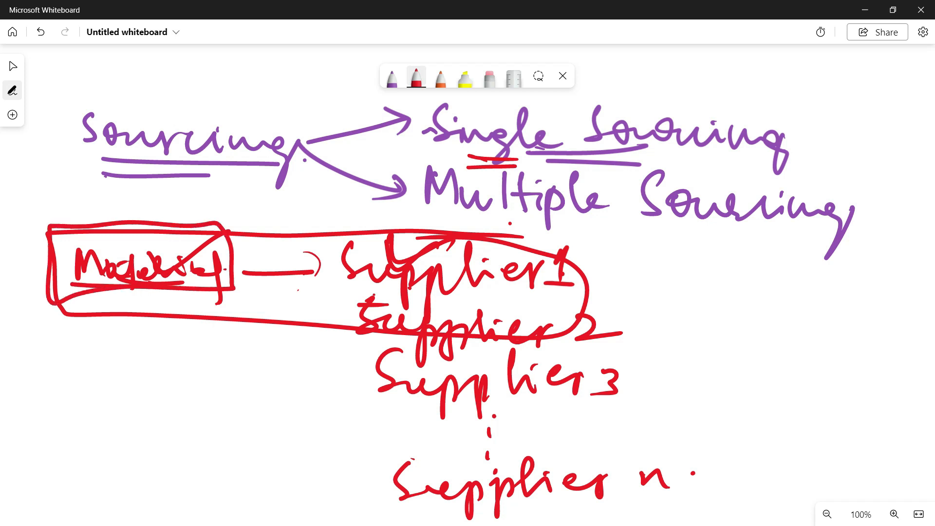
- Bracket the supplier list with a red curly brace labelled "Sourcelist", doubly underlined, and strike a diagonal line through the suppliers
click(276, 279)
mouse_move(609, 261)
mouse_down()
mouse_move(634, 259)
mouse_move(649, 455)
mouse_move(624, 453)
mouse_up()
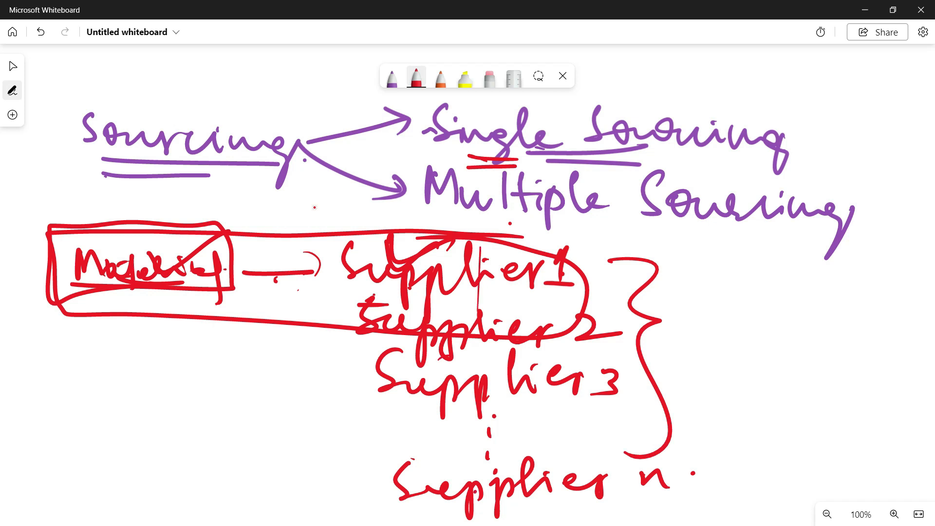
drag(371, 257, 549, 506)
mouse_move(702, 292)
mouse_down()
mouse_move(692, 319)
mouse_move(817, 319)
mouse_move(858, 336)
mouse_move(909, 314)
mouse_move(860, 361)
mouse_move(868, 369)
mouse_up()
drag(802, 338, 804, 343)
- Underline "Multiple Sourcing" in red and put a small red mark on "Single"
drag(573, 219, 581, 219)
drag(514, 224, 693, 226)
drag(478, 131, 479, 139)
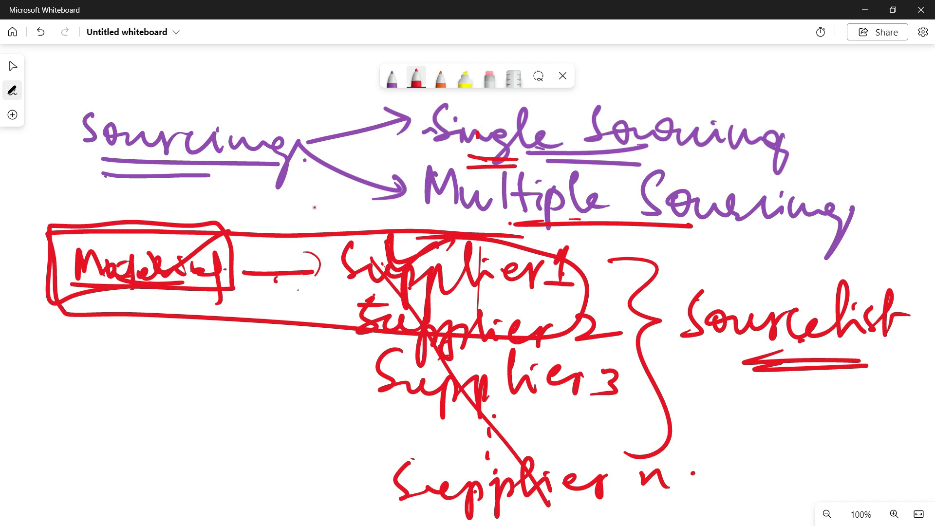
- Draw a red double-line arrow down from the "Material" box to a circled and underlined "PIR"
drag(116, 292, 103, 373)
drag(133, 292, 128, 350)
mouse_move(64, 347)
mouse_down()
mouse_move(177, 345)
mouse_move(131, 394)
mouse_move(180, 346)
mouse_up()
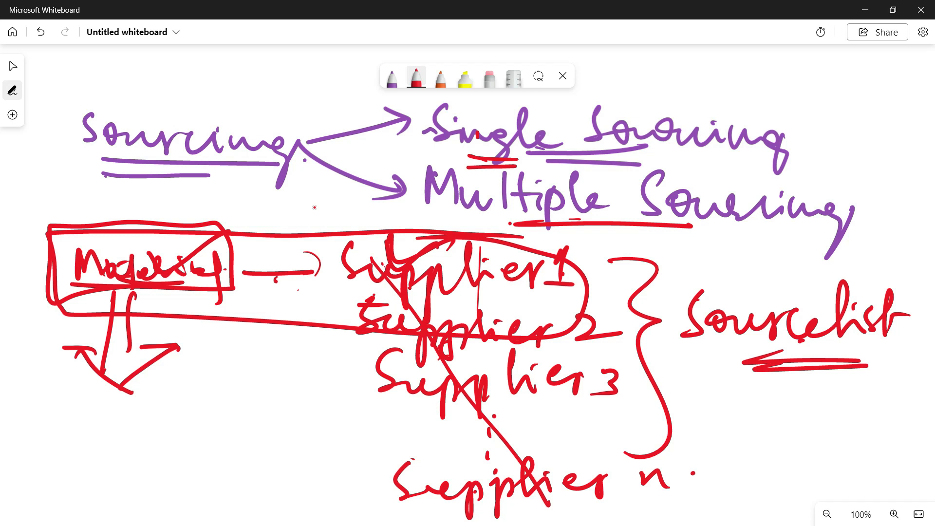
drag(101, 404, 103, 438)
mouse_move(139, 417)
mouse_down()
mouse_move(138, 441)
mouse_move(146, 409)
mouse_up()
drag(121, 445, 147, 441)
drag(161, 411, 160, 441)
drag(160, 407, 190, 429)
mouse_move(181, 391)
mouse_down()
mouse_move(235, 404)
mouse_move(119, 387)
mouse_up()
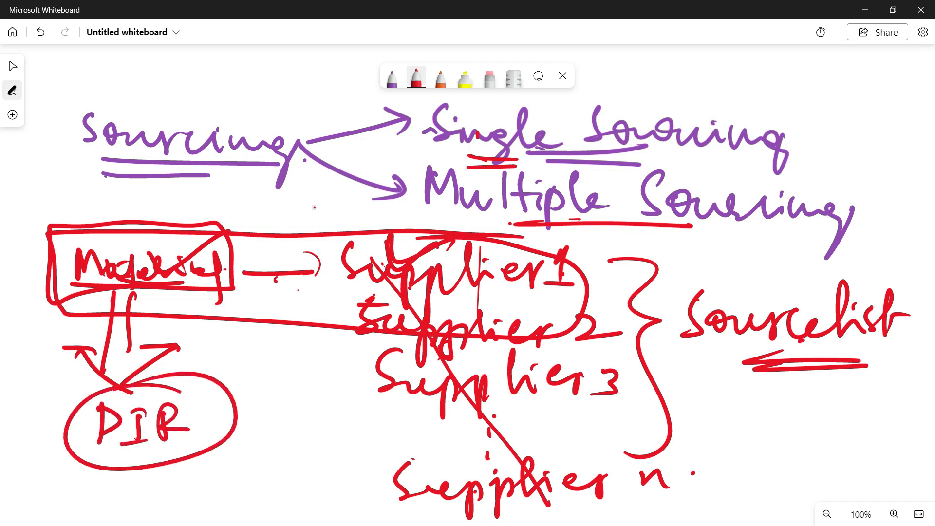
drag(107, 457, 154, 451)
- Tick "Material" and "Supplier 1" in red, and write a dash and doubly underlined "PIR" after "Single Sourcing"
drag(146, 224, 181, 205)
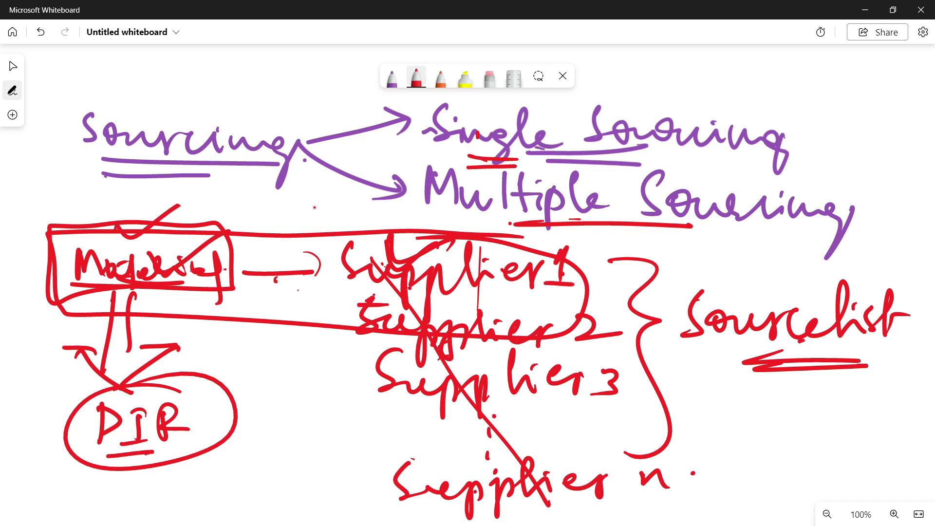
drag(429, 239, 499, 214)
drag(800, 133, 839, 128)
drag(861, 98, 859, 144)
drag(863, 104, 890, 129)
drag(881, 105, 898, 104)
drag(872, 138, 899, 138)
mouse_move(905, 107)
mouse_down()
mouse_move(909, 137)
mouse_move(934, 128)
mouse_up()
drag(846, 151, 934, 150)
drag(840, 157, 934, 159)
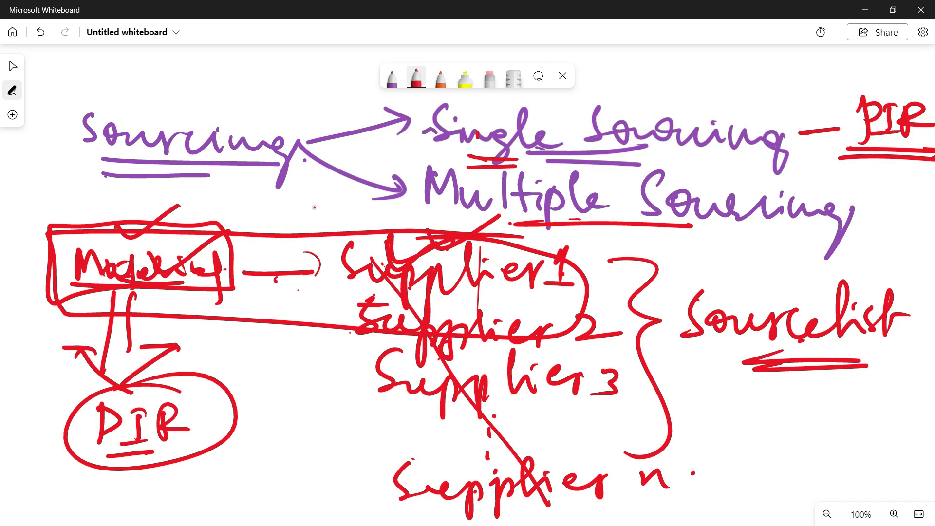
- Add another red underline beneath "Sourcelist" and small red marks beside the supplier list
click(764, 164)
drag(625, 282, 625, 290)
drag(746, 348, 807, 350)
drag(535, 443, 536, 456)
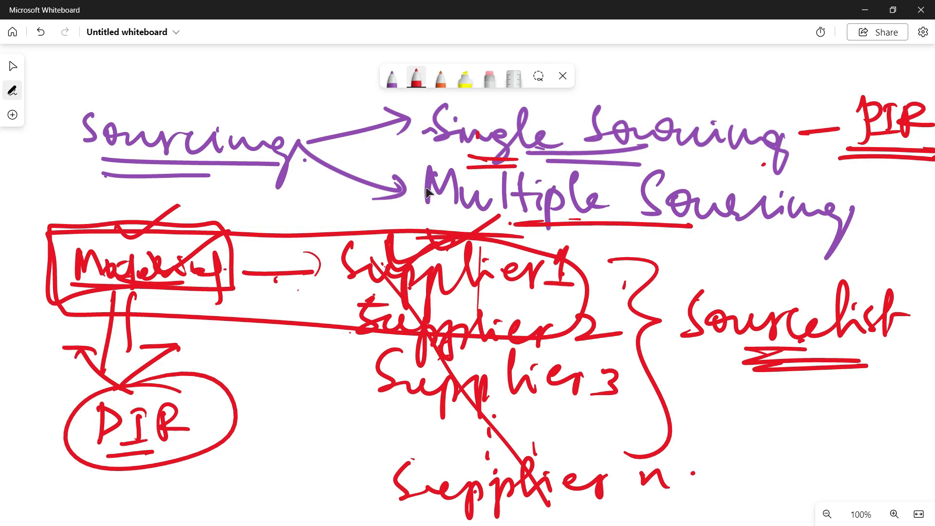
scroll(535, 325, down, 2)
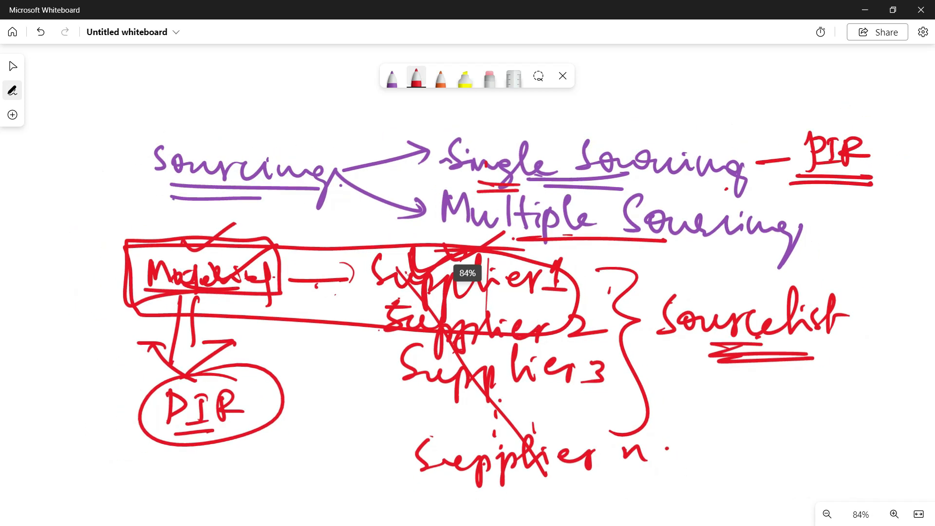
- Shrink the whiteboard window and check the laptop's battery level in the system quick settings
click(893, 10)
mouse_move(801, 523)
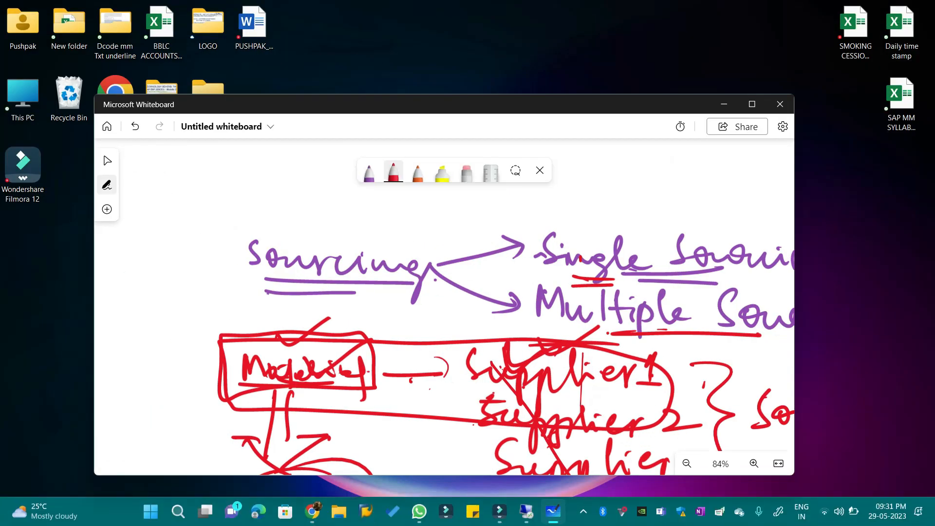
click(856, 516)
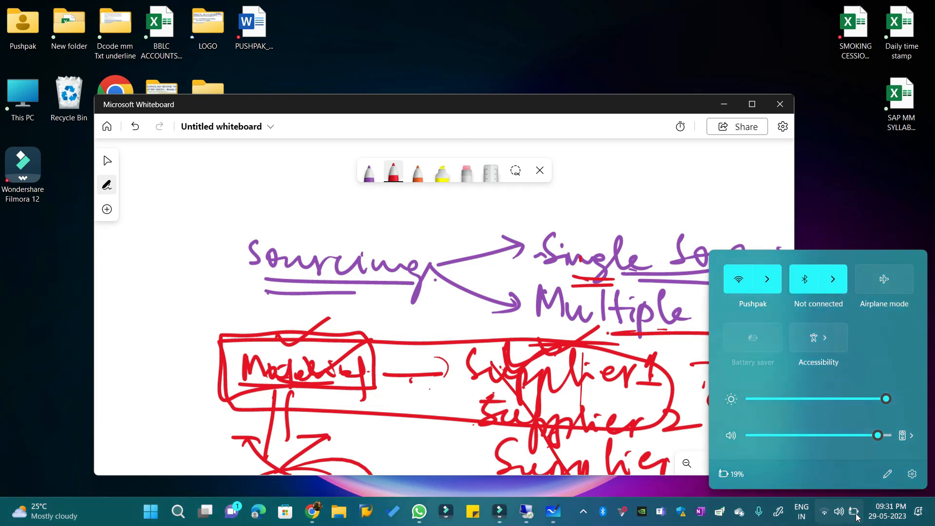
click(112, 281)
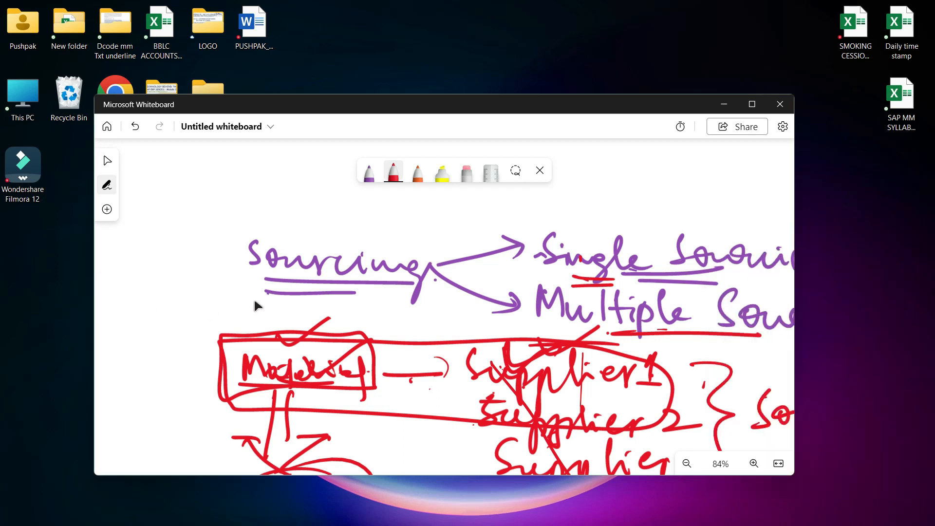
- Switch from the whiteboard to SAP, leave the purchase requisition, and start transaction ME01
click(725, 104)
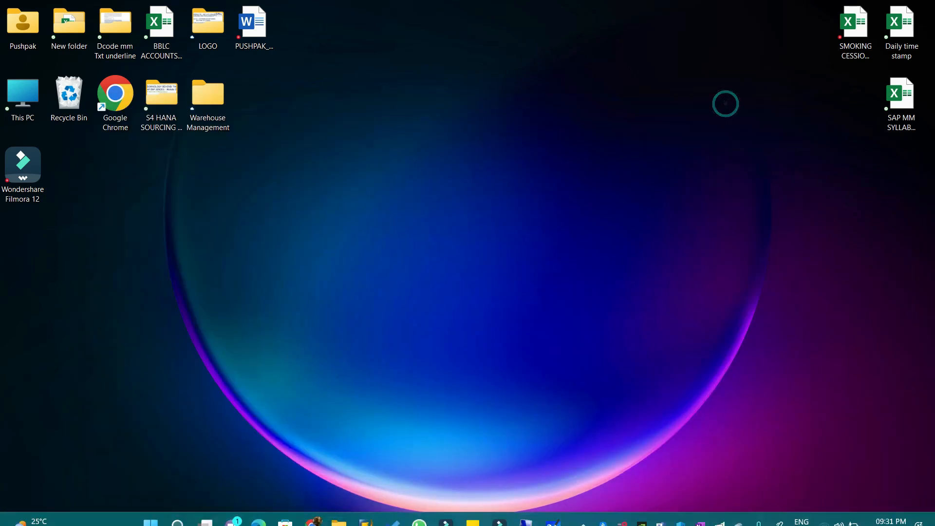
click(531, 512)
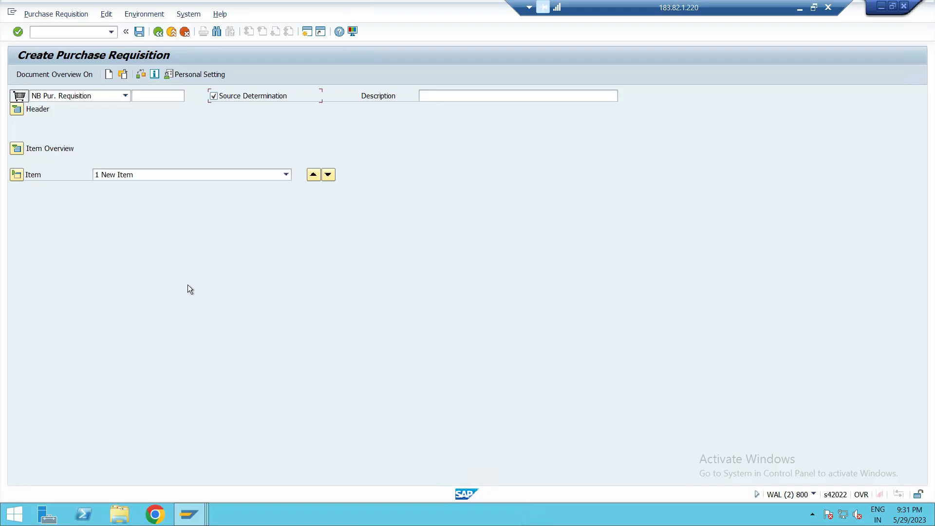
click(153, 35)
click(52, 36)
text(mme)
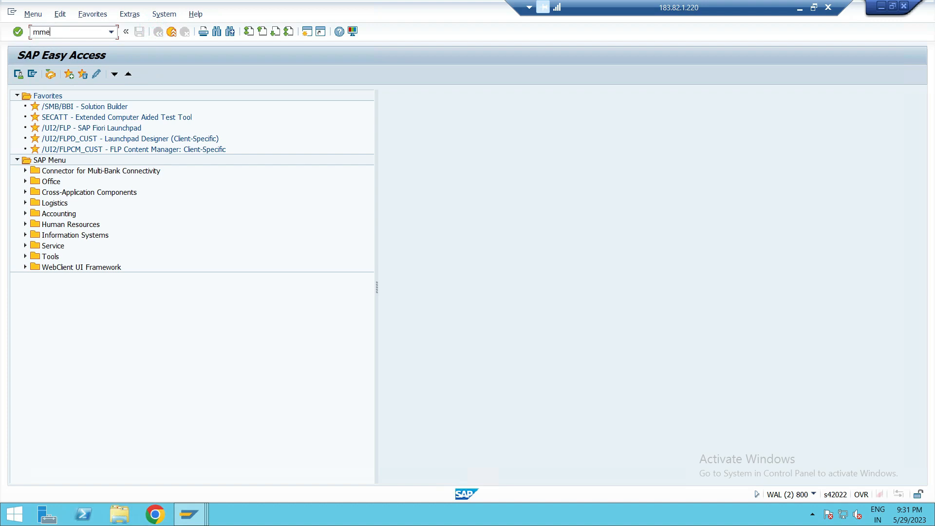
text(01)
key(Return)
text(me01)
key(Return)
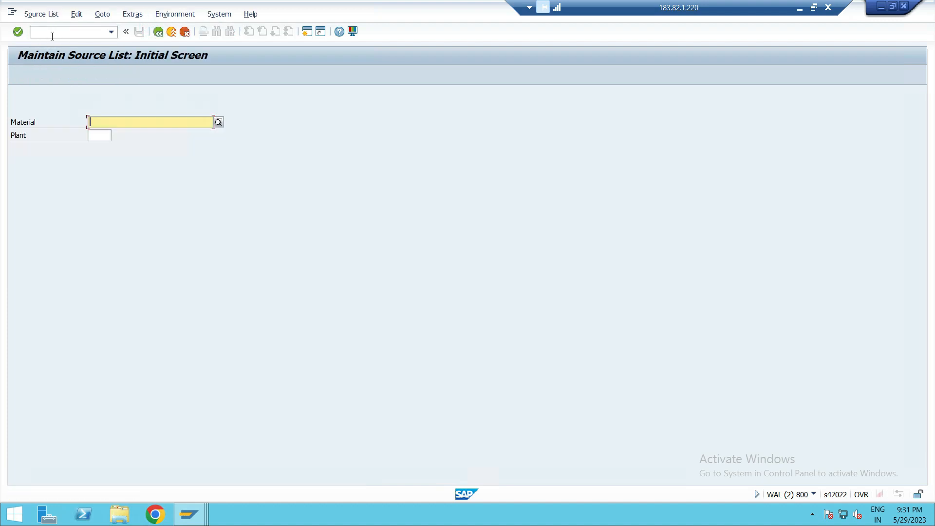
- Open the source list overview for material 11 in plant 1710
text(1)
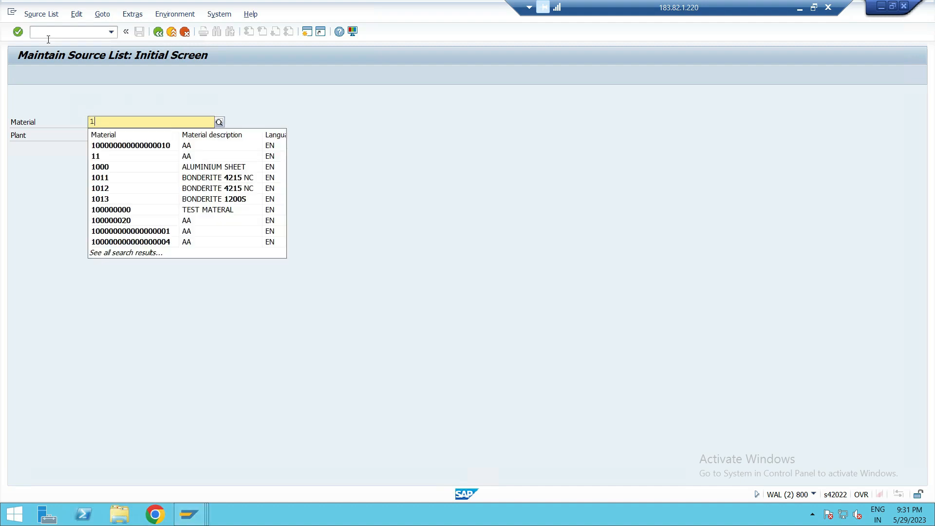
click(109, 155)
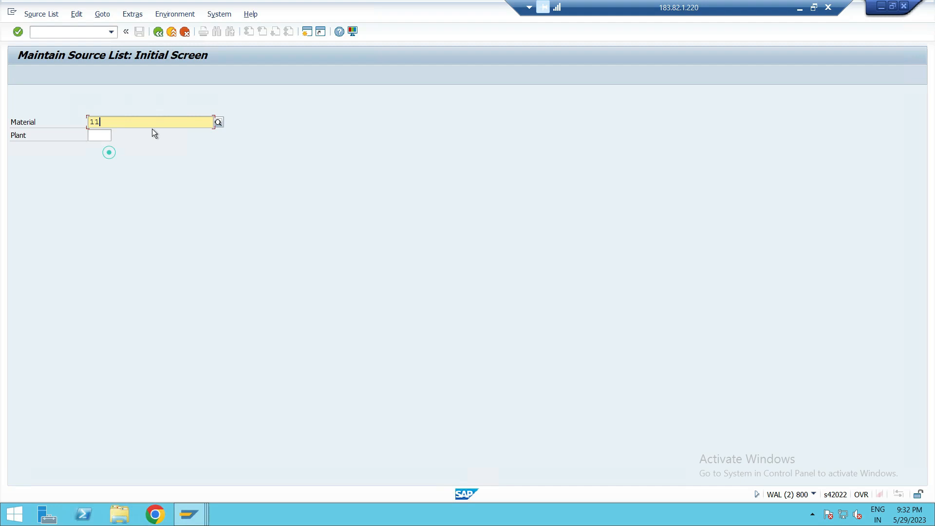
click(93, 134)
text(1710)
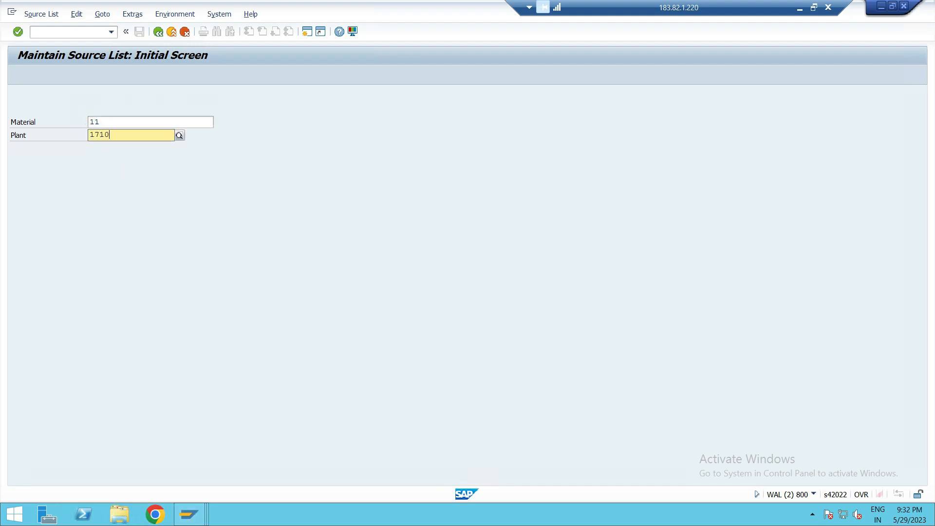
key(Return)
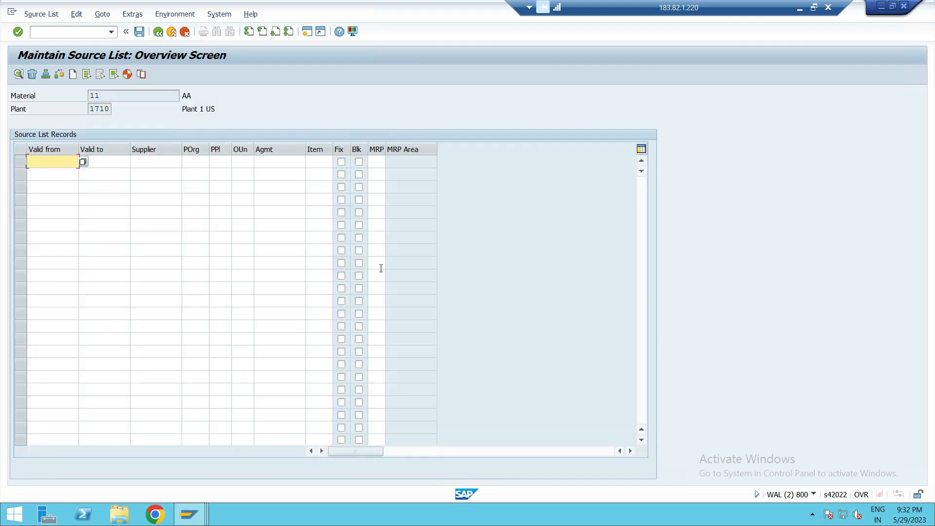
- View the calendar for the Valid from date of the first source list record and close it without choosing a date
click(91, 161)
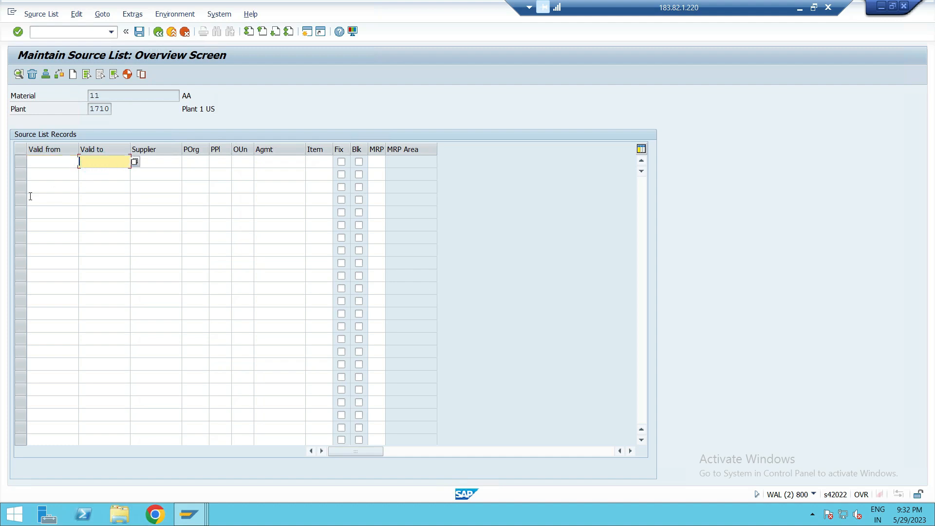
click(77, 164)
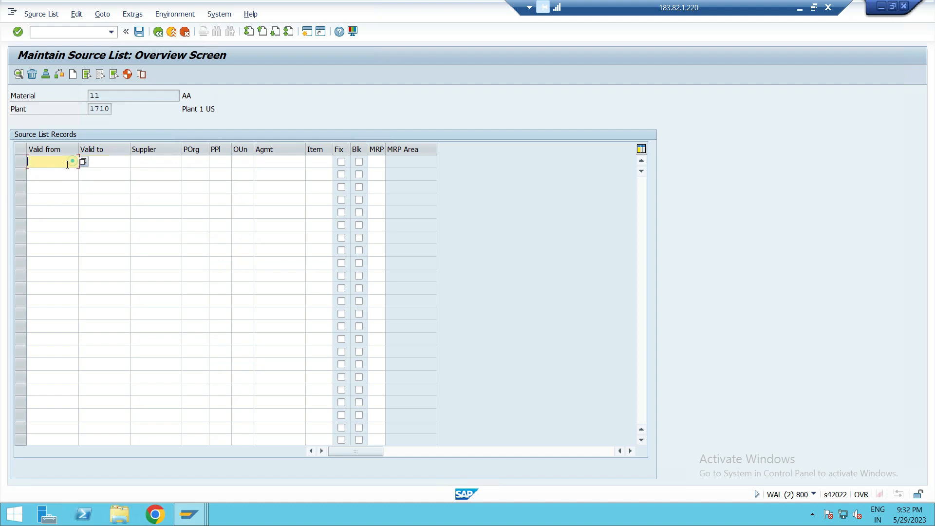
click(85, 160)
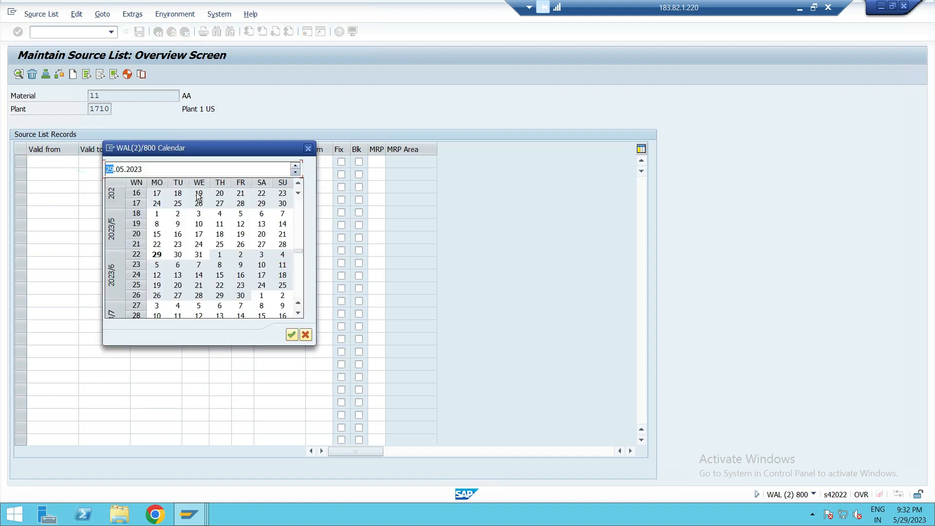
click(308, 149)
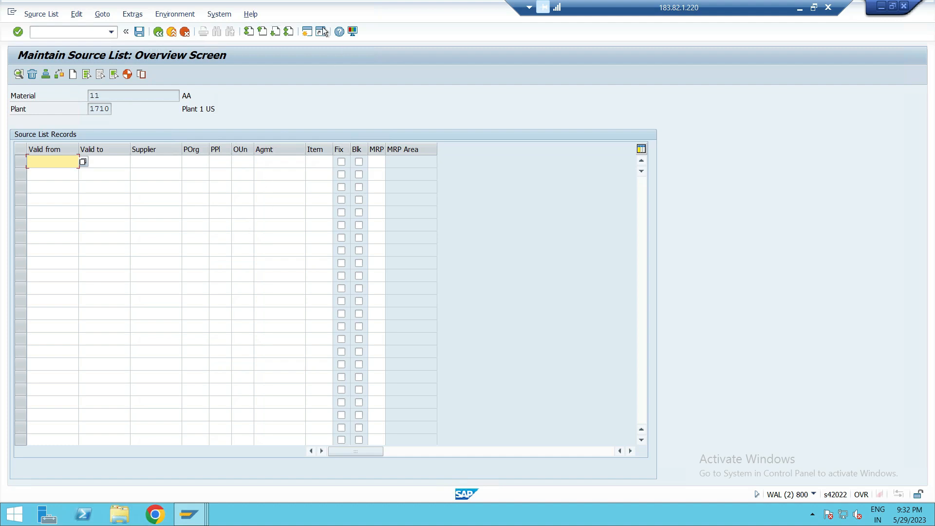
- Open a new SAP session and start transaction SCAL
click(307, 31)
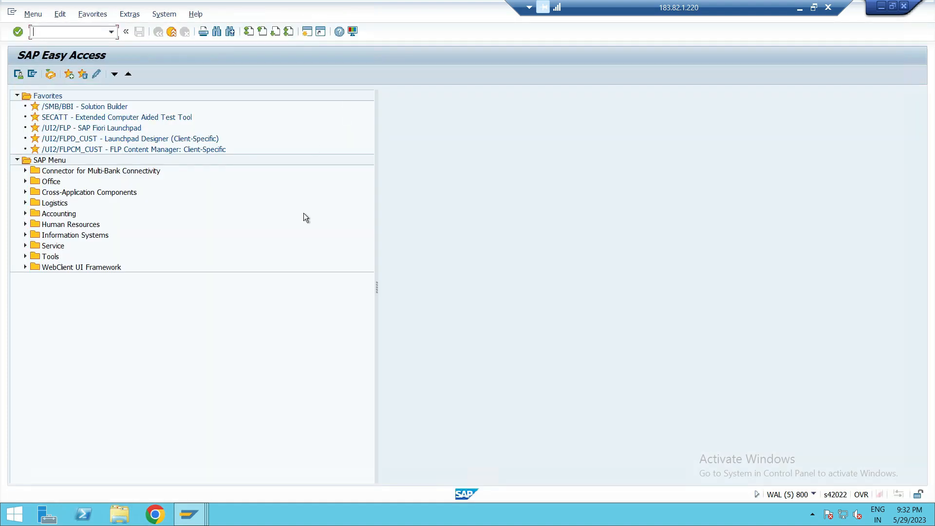
text(scal)
key(Return)
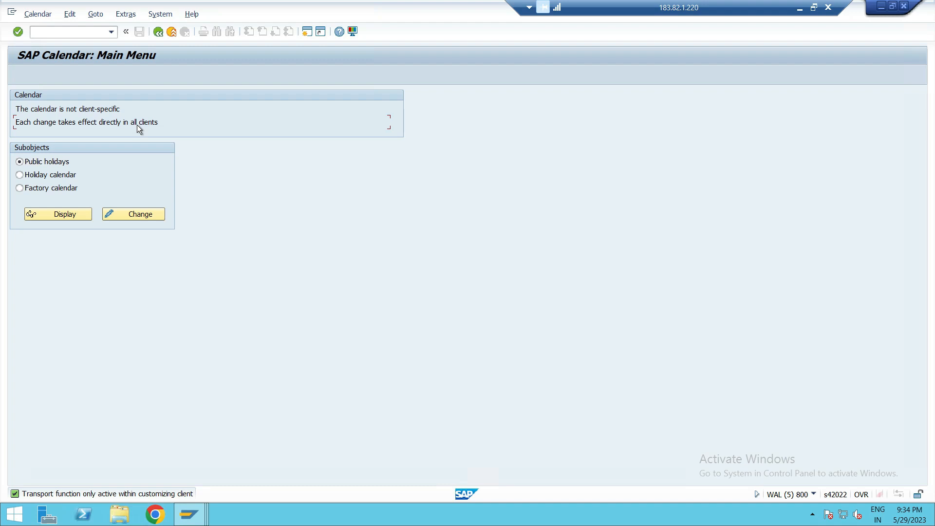
- Open the public holidays in change mode and look through the list
click(140, 213)
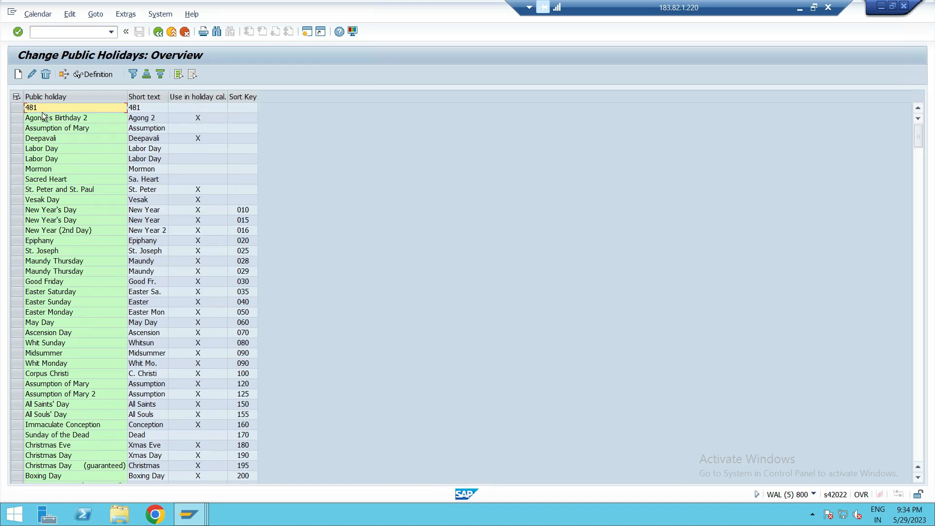
scroll(54, 244, down, 15)
scroll(53, 246, down, 20)
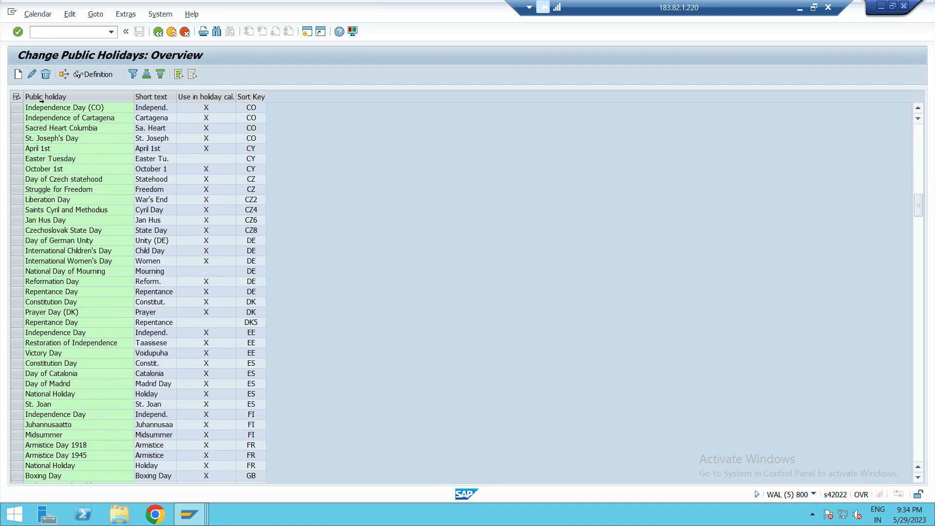
- Return to the calendar main menu, go through the Holiday calendar and Factory calendar options, and leave the transaction
click(160, 32)
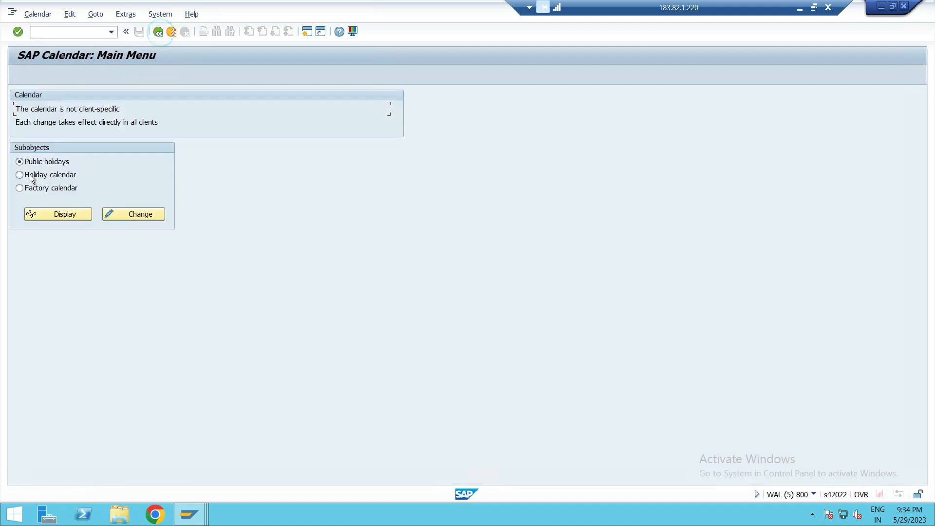
click(43, 177)
click(38, 190)
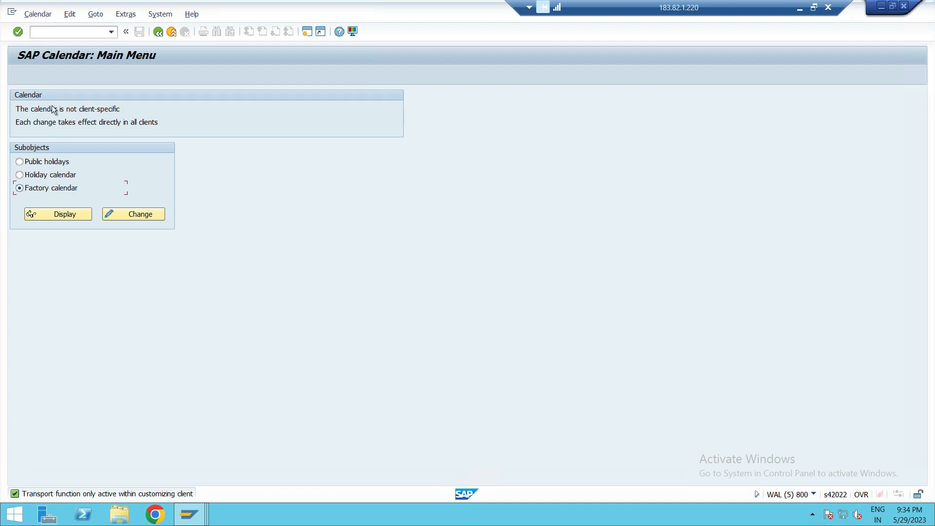
click(158, 32)
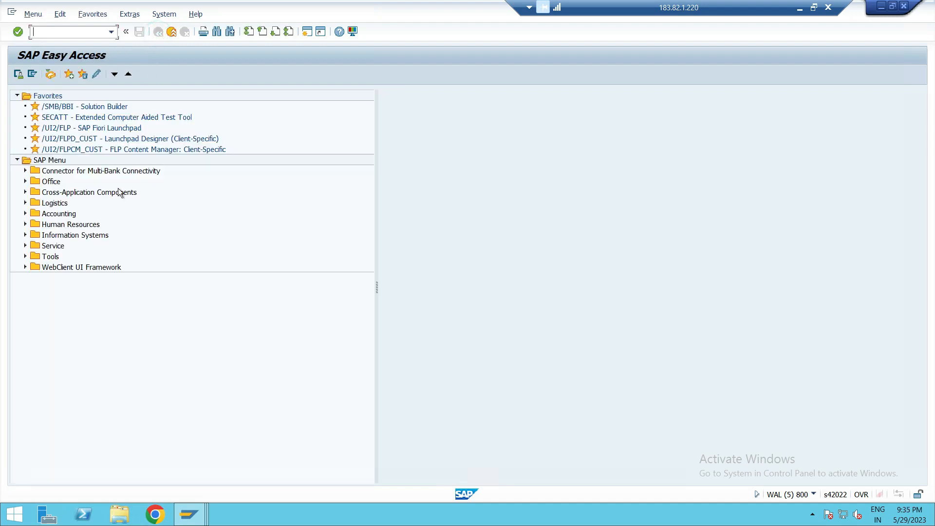
- Switch to the Maintain Source List session and go through the first record's fields from Valid to up to the order unit
click(196, 515)
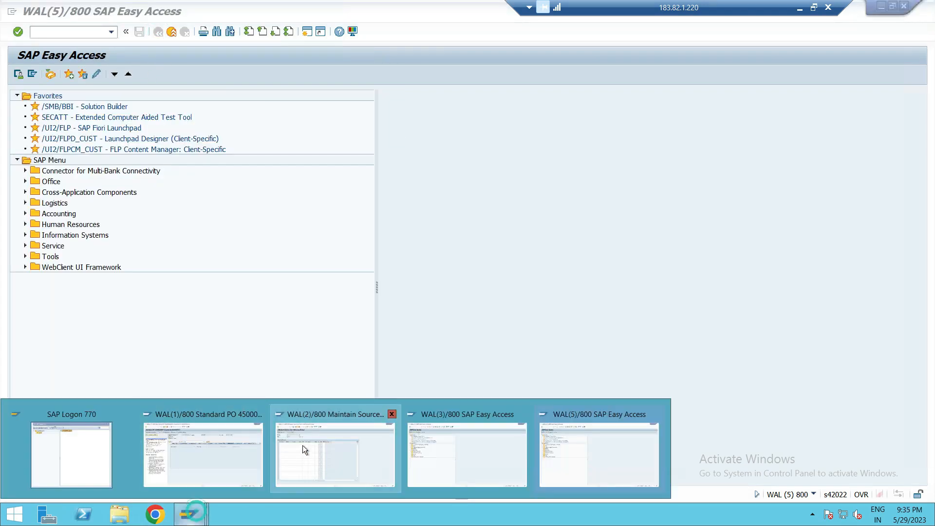
click(325, 444)
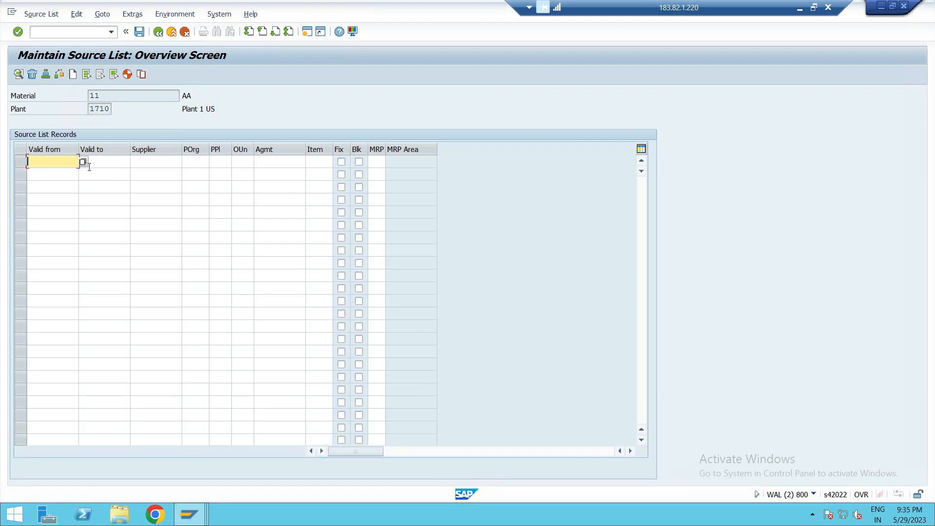
click(99, 162)
click(163, 162)
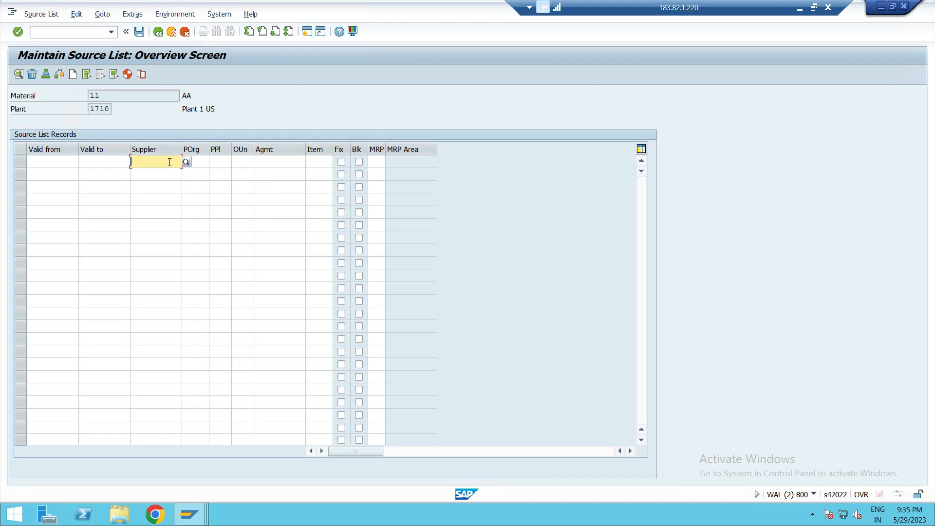
click(203, 162)
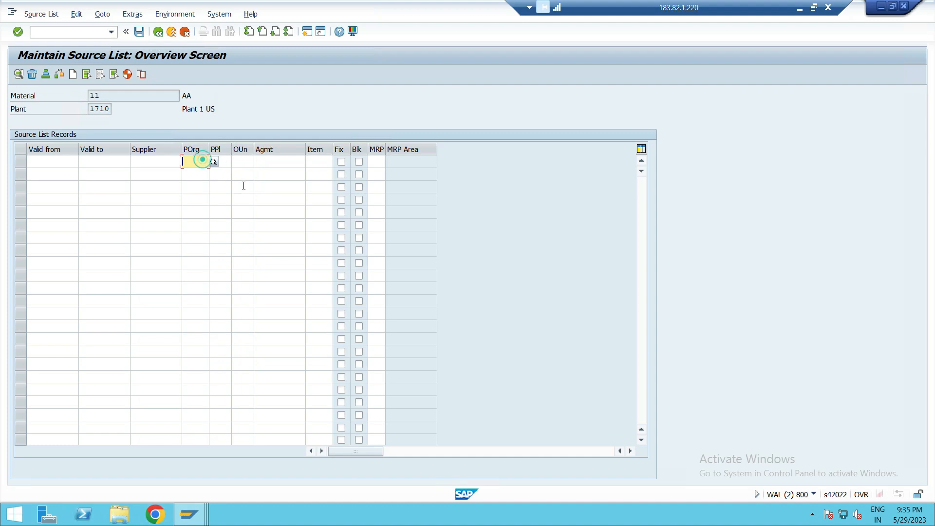
click(222, 163)
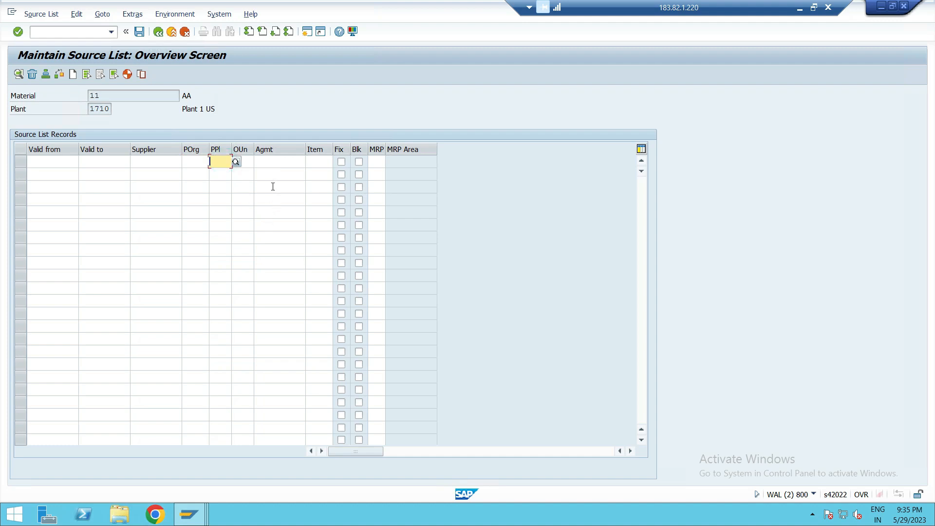
click(249, 161)
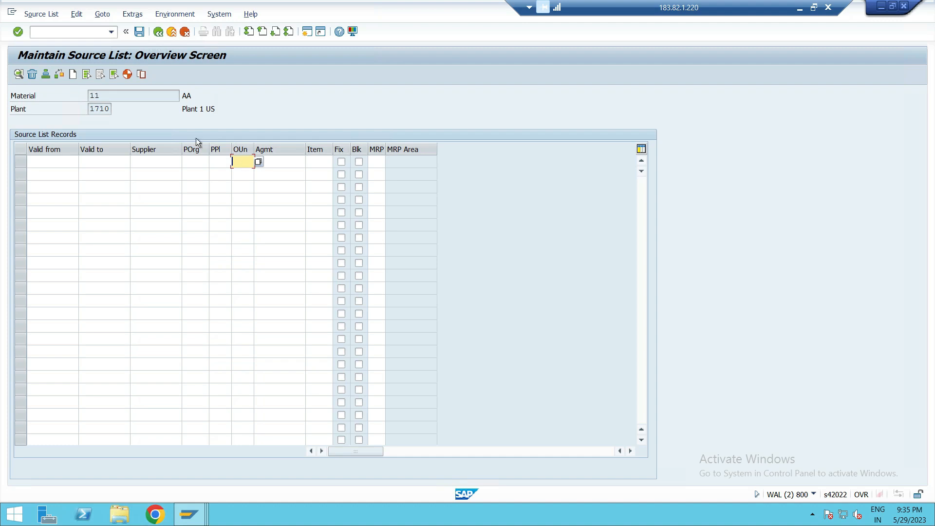
click(307, 31)
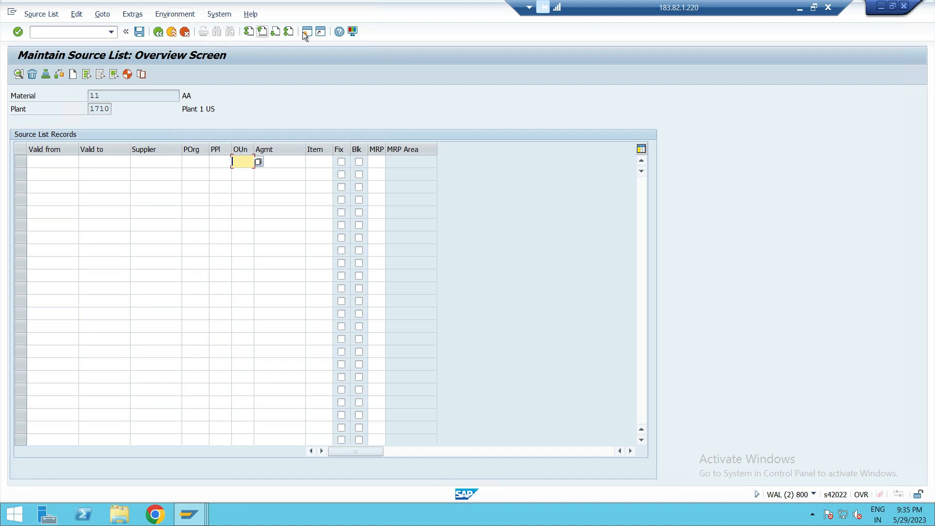
- Search for agreement numbers per asset and per requirement tracking number, view the other search options, and close the search without choosing one
click(289, 161)
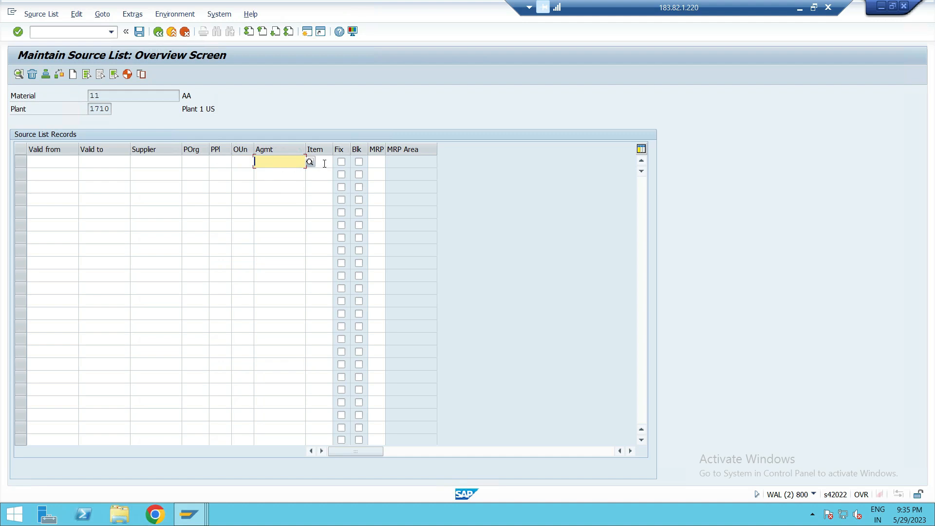
click(310, 161)
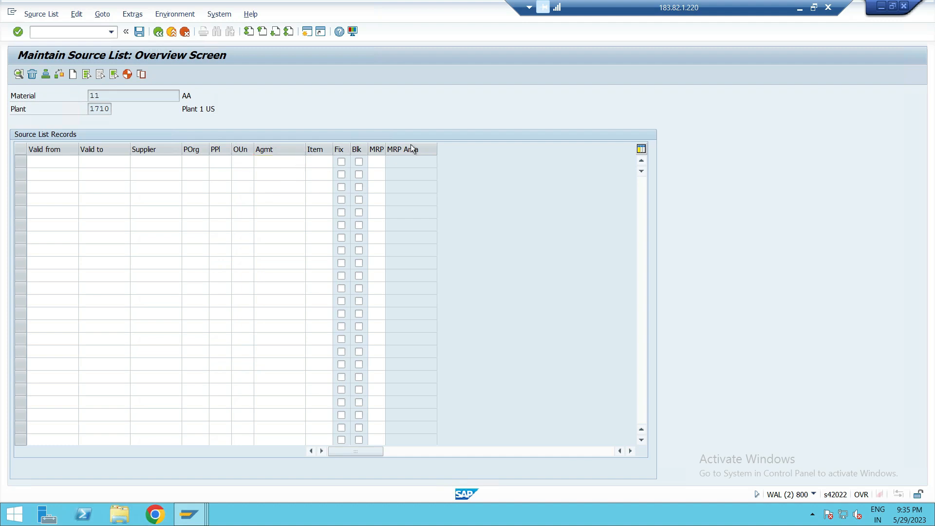
click(318, 310)
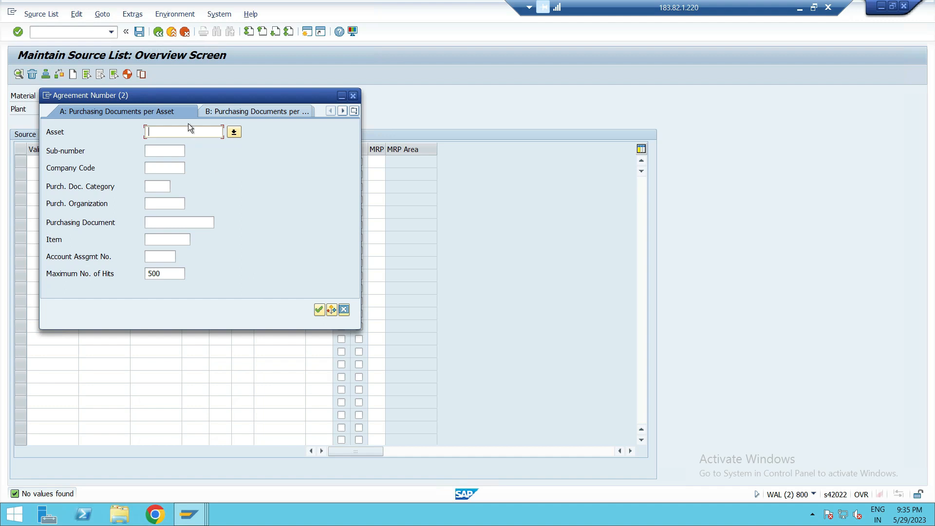
click(245, 110)
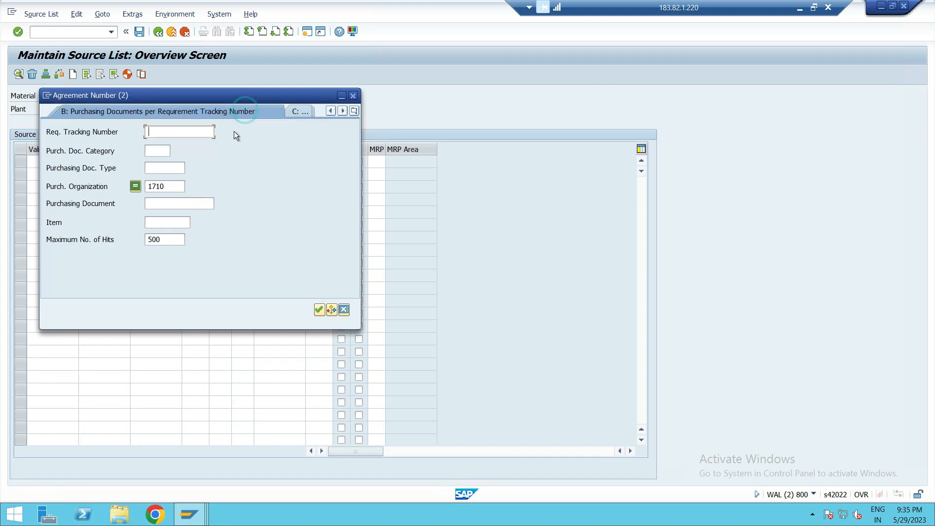
click(319, 311)
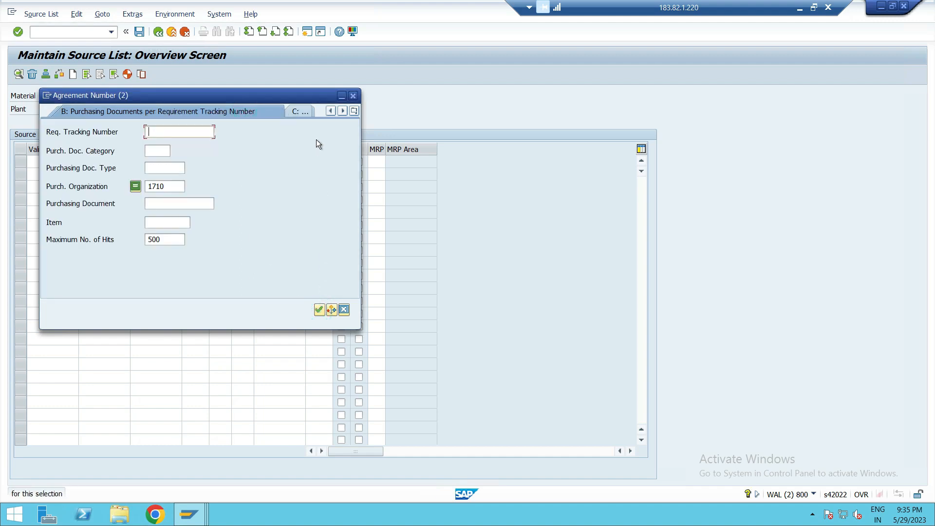
click(355, 111)
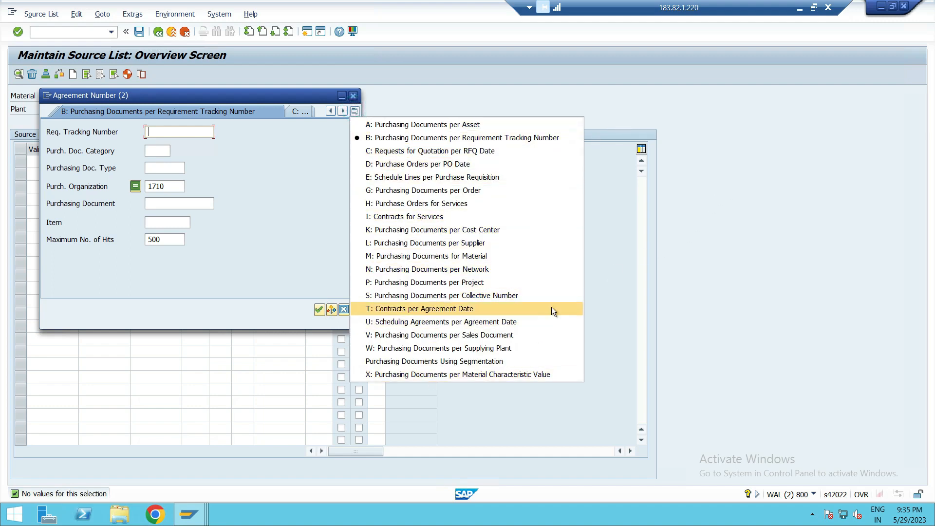
click(570, 84)
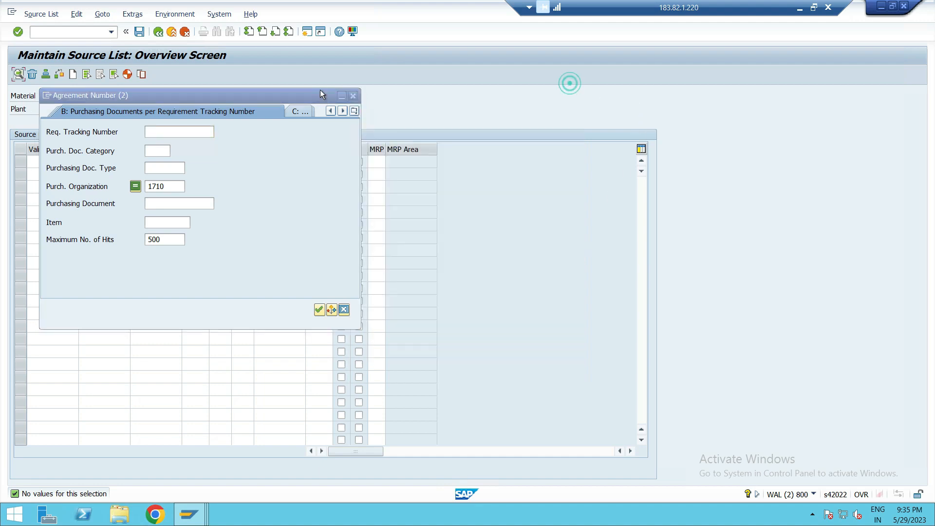
click(353, 96)
- View the possible agreement items for the first record's Item field and close the list without choosing one
click(285, 165)
click(314, 163)
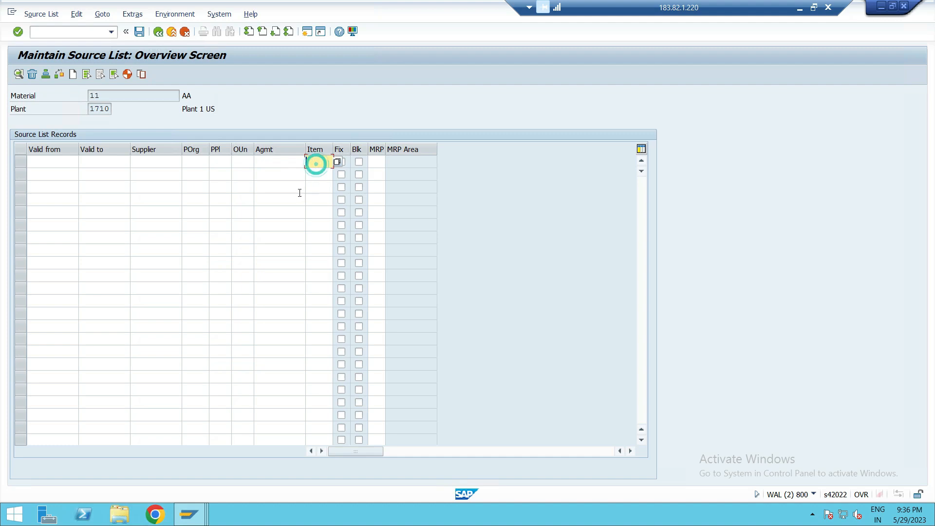
click(296, 164)
click(296, 165)
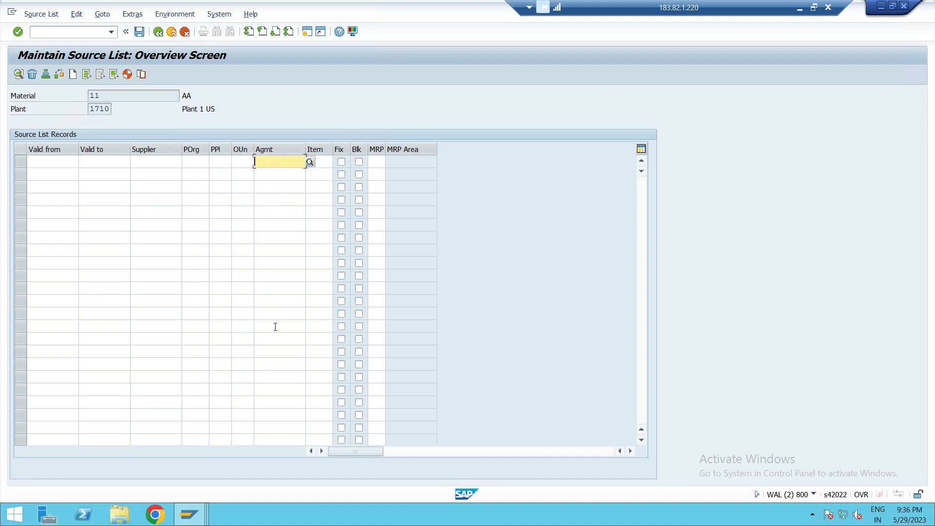
click(324, 164)
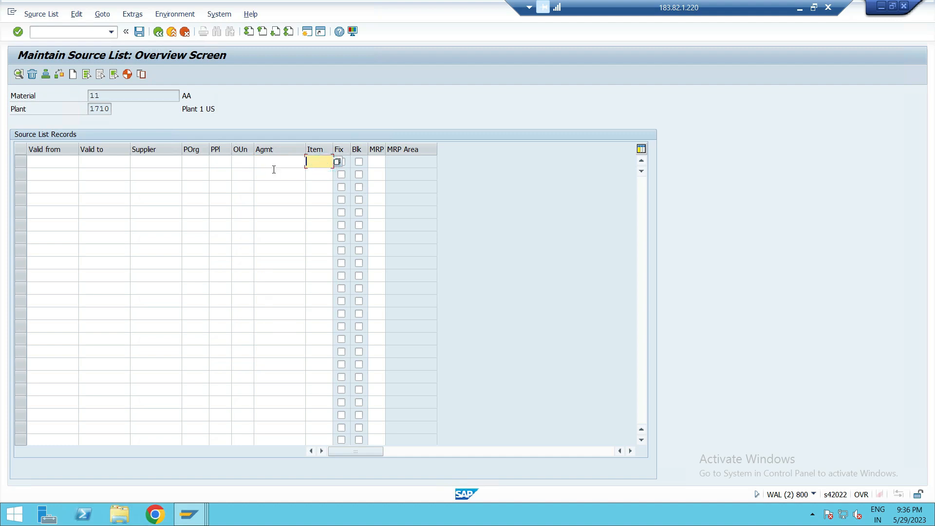
click(273, 167)
click(330, 164)
click(337, 162)
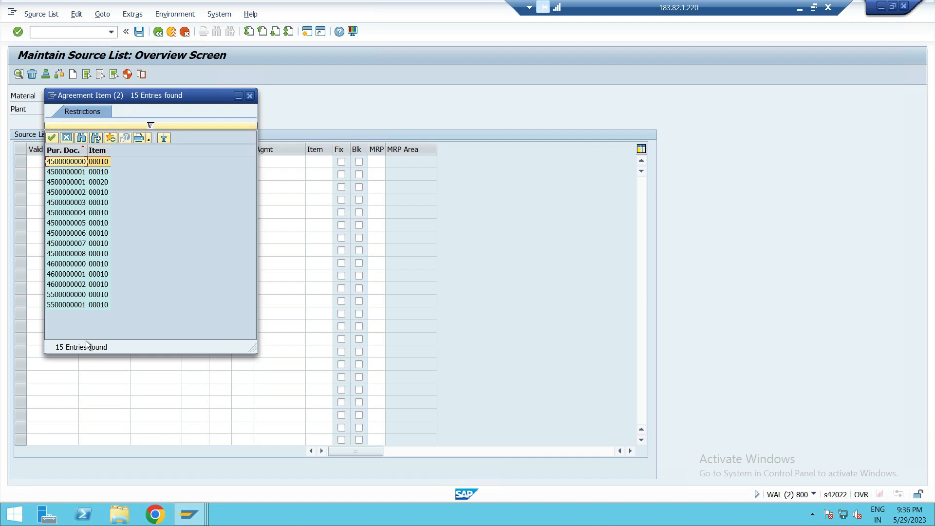
click(250, 97)
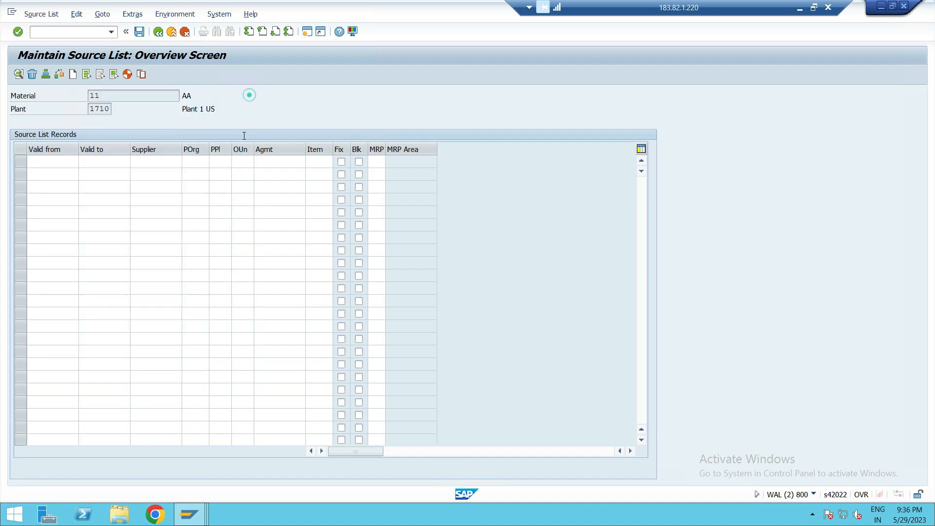
- Set the Blk indicator for the first source list record, with the Fix indicator cleared
click(324, 162)
click(320, 195)
click(341, 161)
click(359, 162)
click(342, 161)
- Set the first record's validity period from 29.05.2023 to 30.06.2023 using the calendar
click(64, 161)
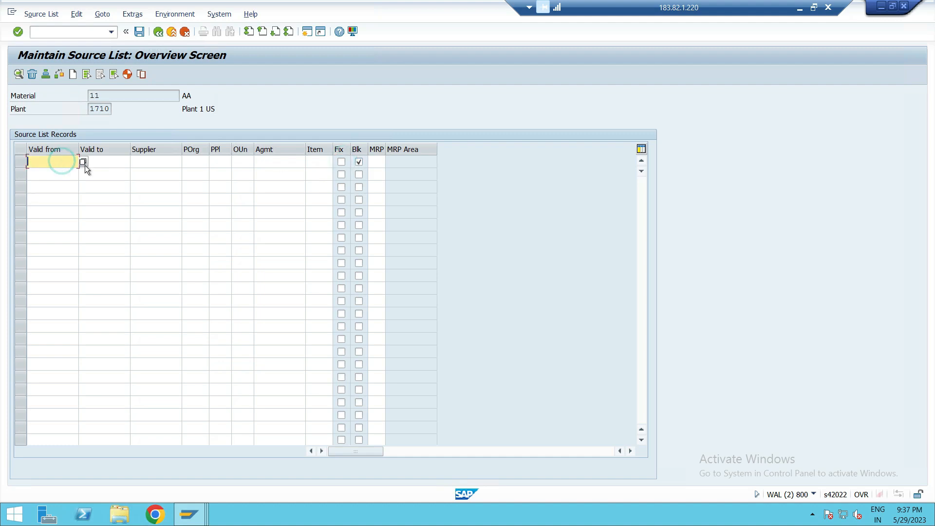
click(83, 163)
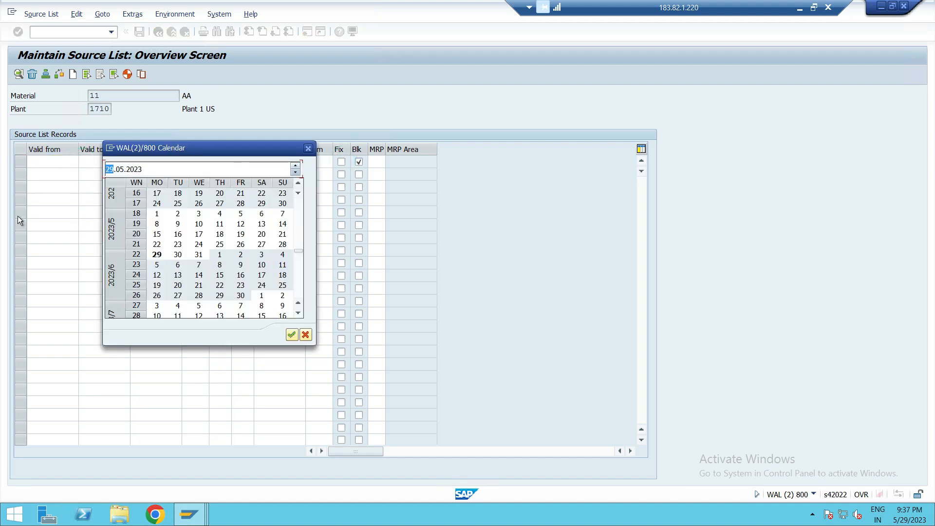
double_click(157, 254)
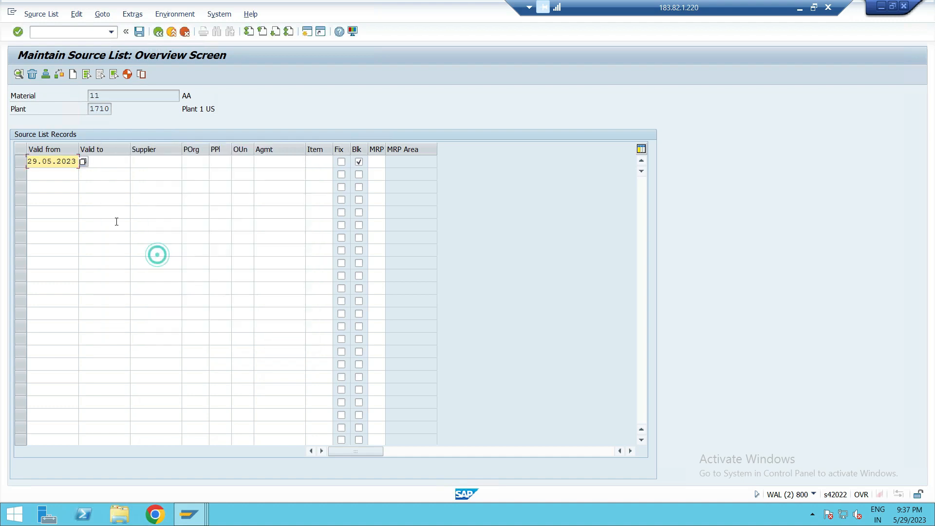
key(F4)
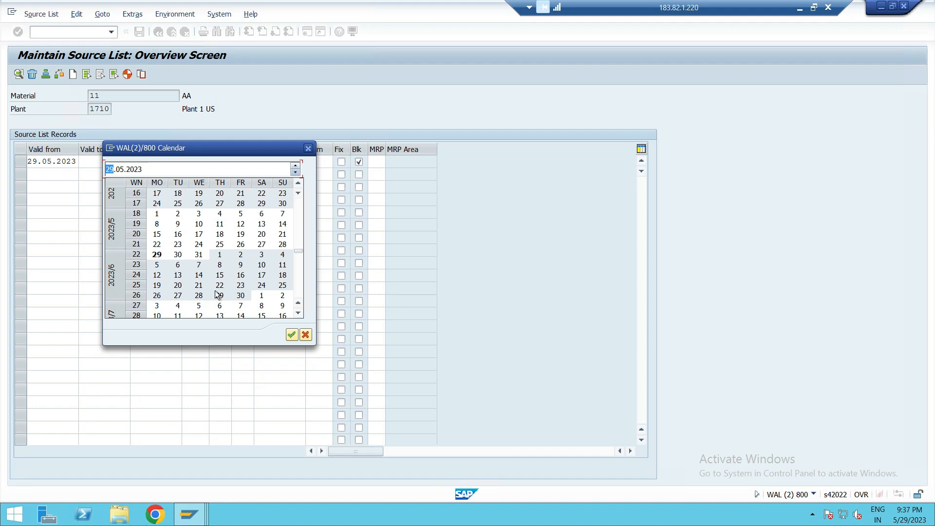
double_click(241, 295)
- Enter supplier 1015 in the first source list record and acknowledge the error dialog
click(161, 162)
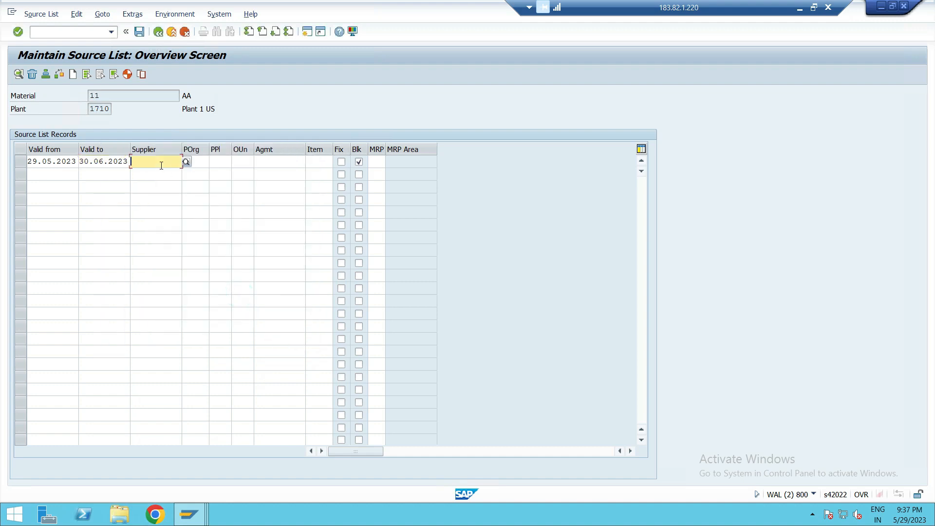
text(1015)
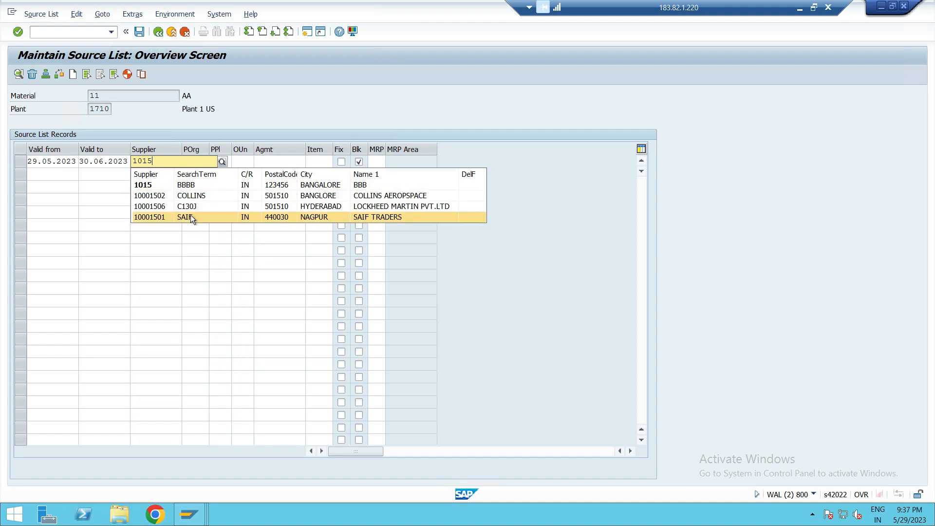
click(192, 182)
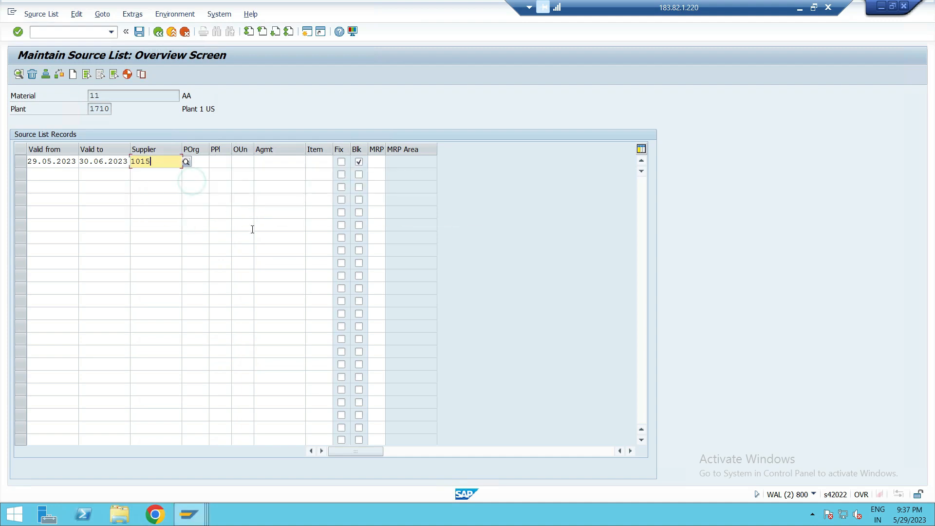
key(Return)
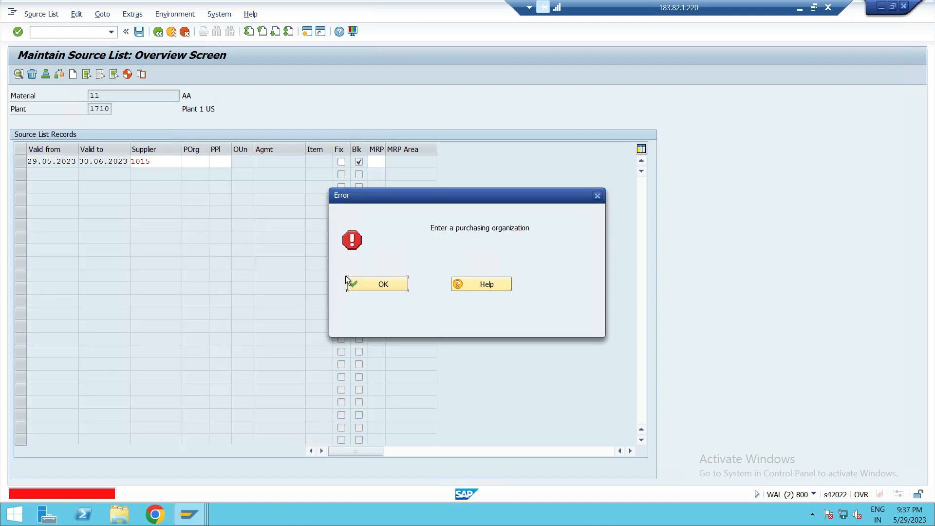
click(360, 284)
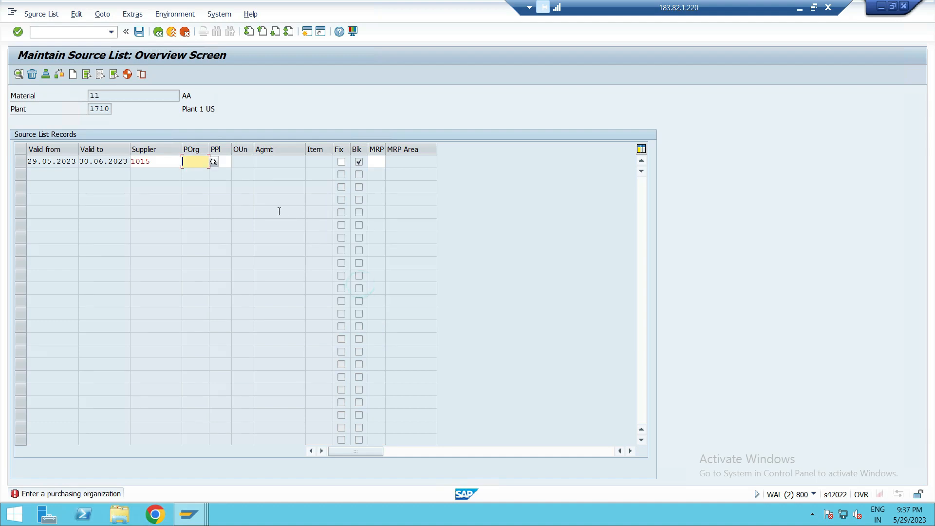
- Enter purchasing organization 1710 for the record and save the source list
text(1710)
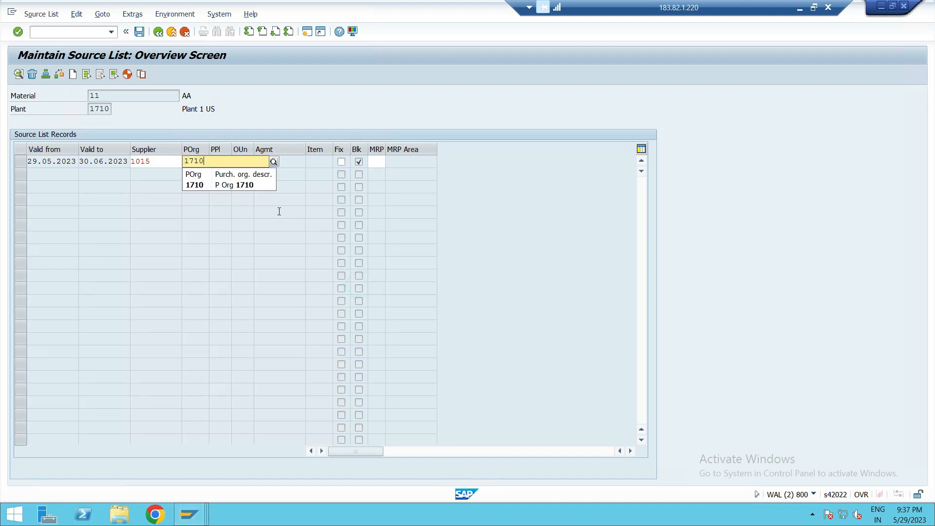
click(199, 186)
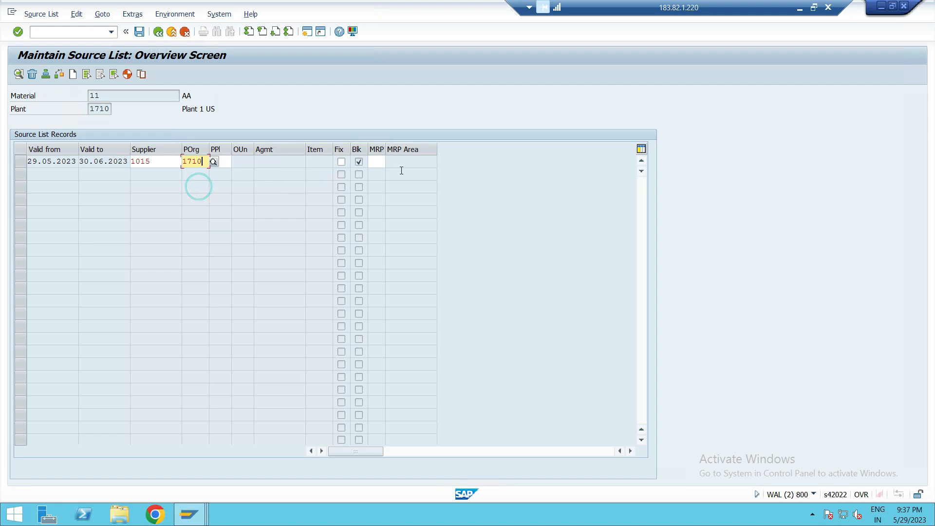
click(228, 163)
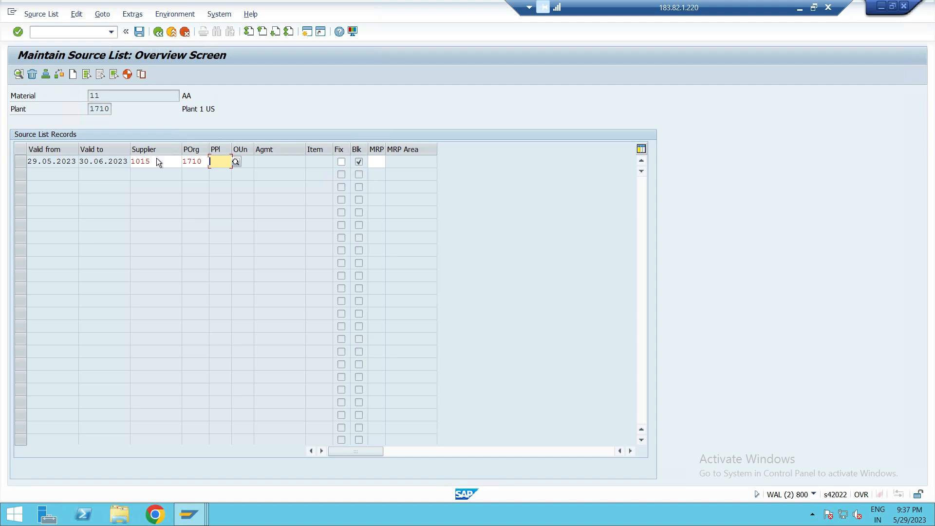
key(Return)
click(141, 36)
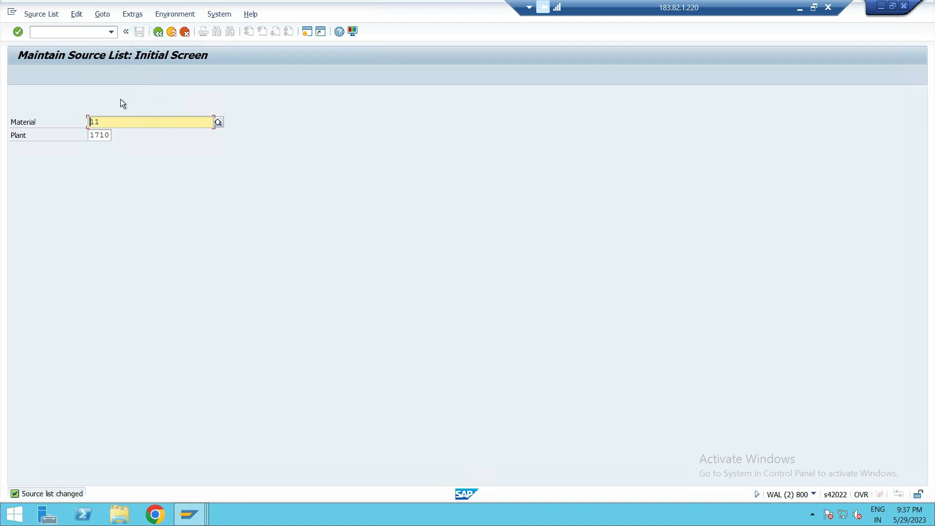
- Open a new SAP session and start transaction ME21N
click(303, 32)
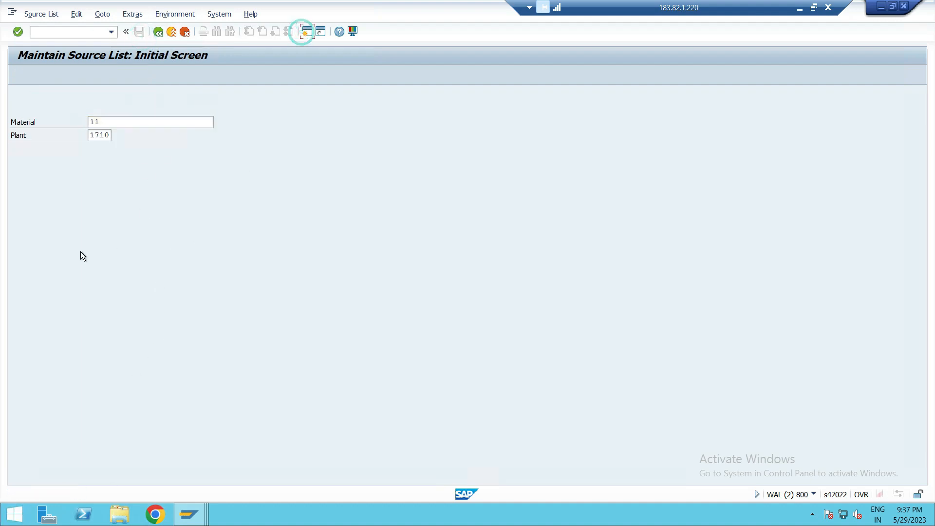
text(me21n)
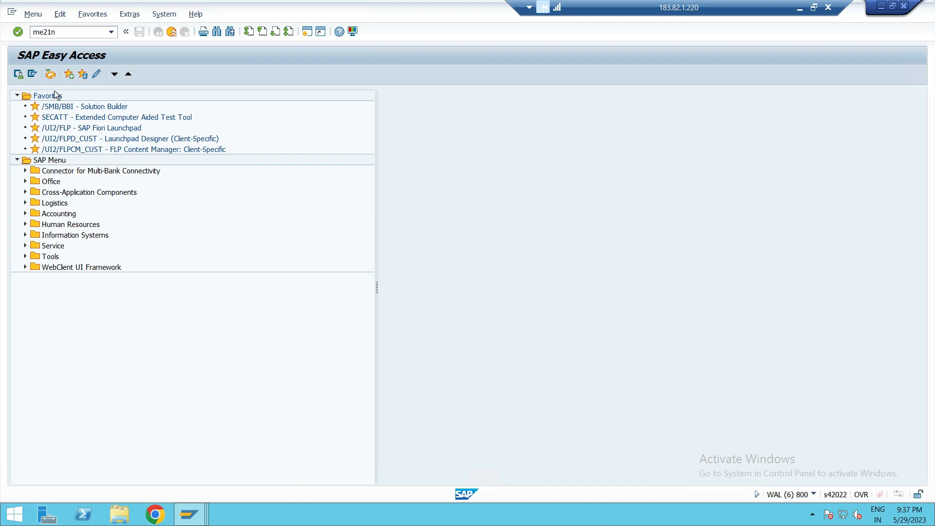
key(Return)
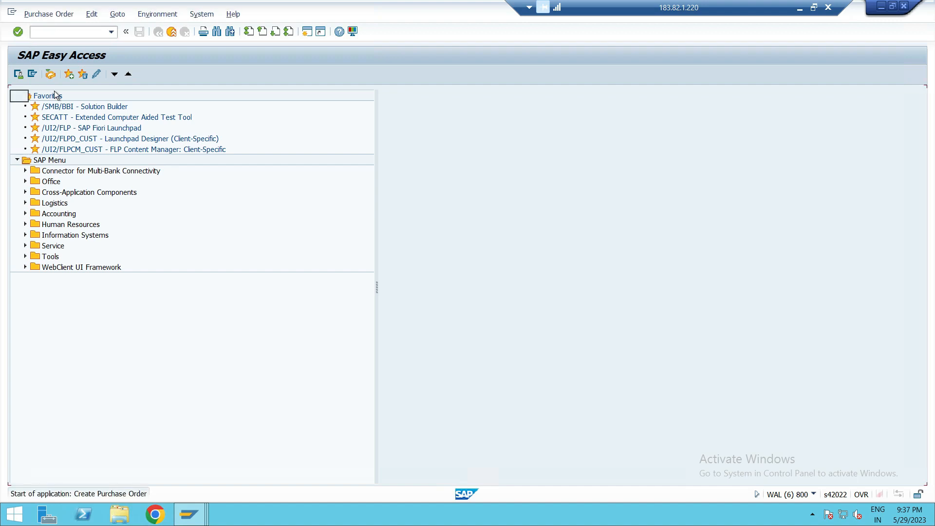
- Enter supplier 1015 in the new standard purchase order and acknowledge the error dialog
click(271, 95)
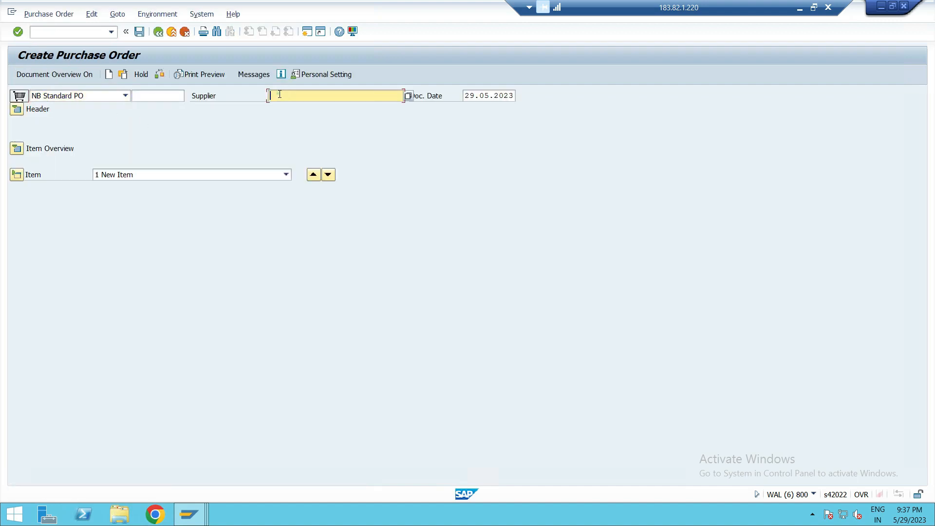
text(10158)
key(BackSpace)
key(Return)
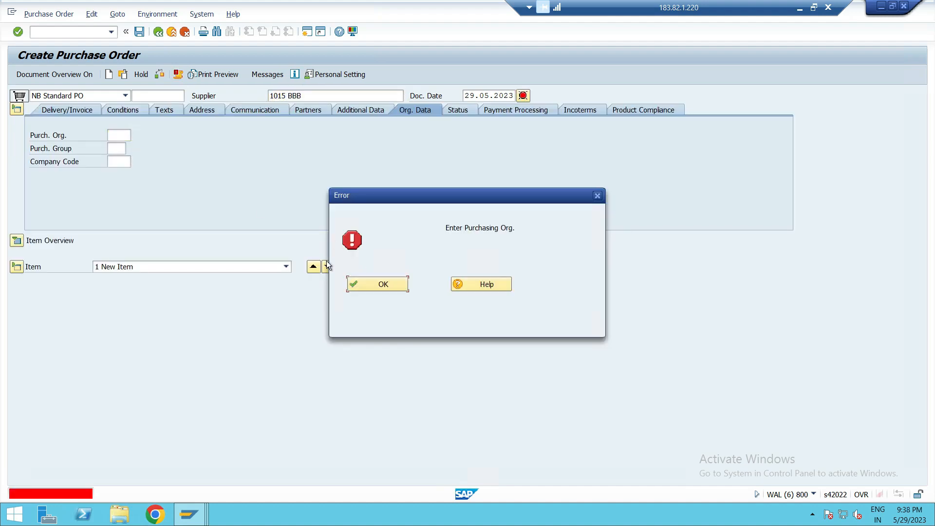
click(383, 287)
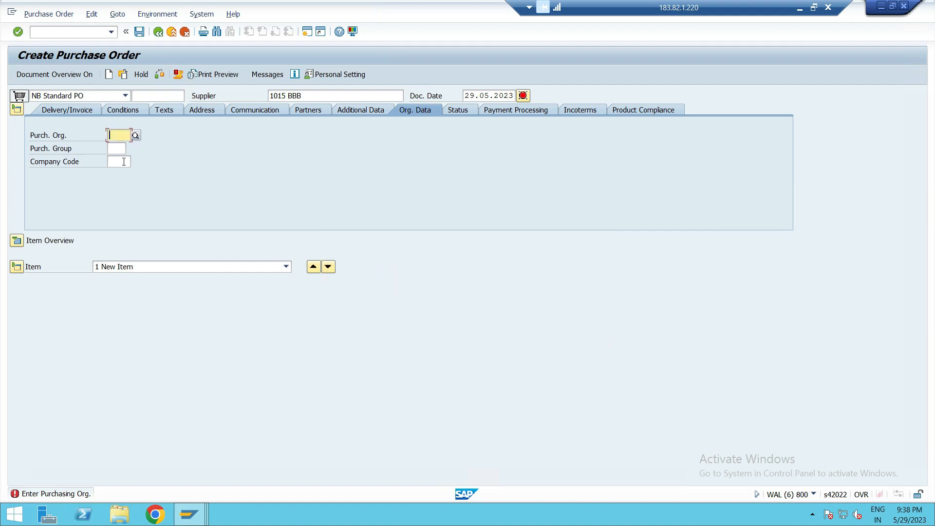
- Fill in the header organizational data with purchasing organization 1710, purchasing group 001 and company code 1710
text(1710)
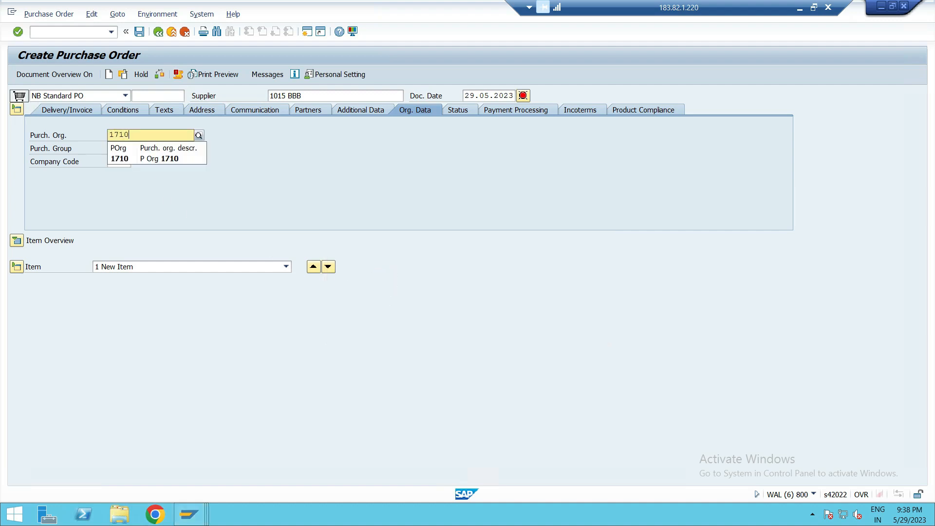
click(125, 161)
click(122, 149)
text(001)
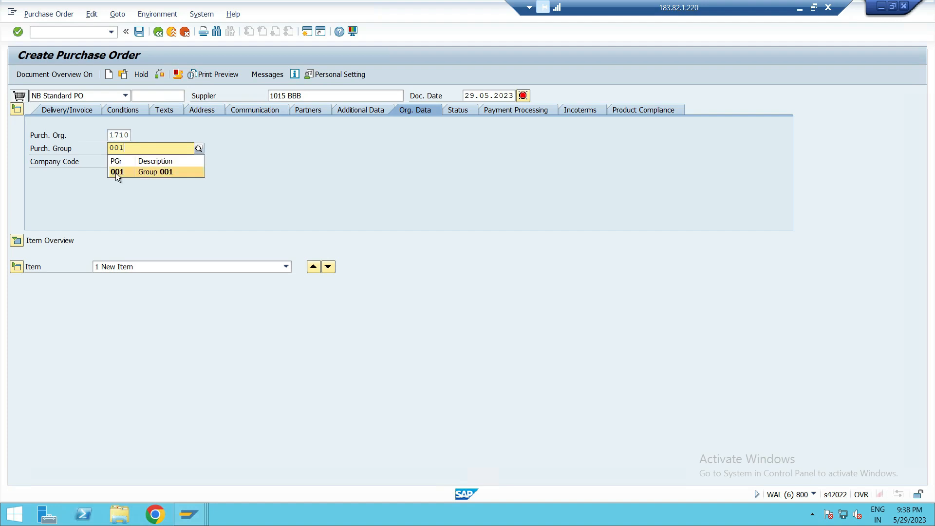
click(116, 173)
click(116, 162)
text(1710)
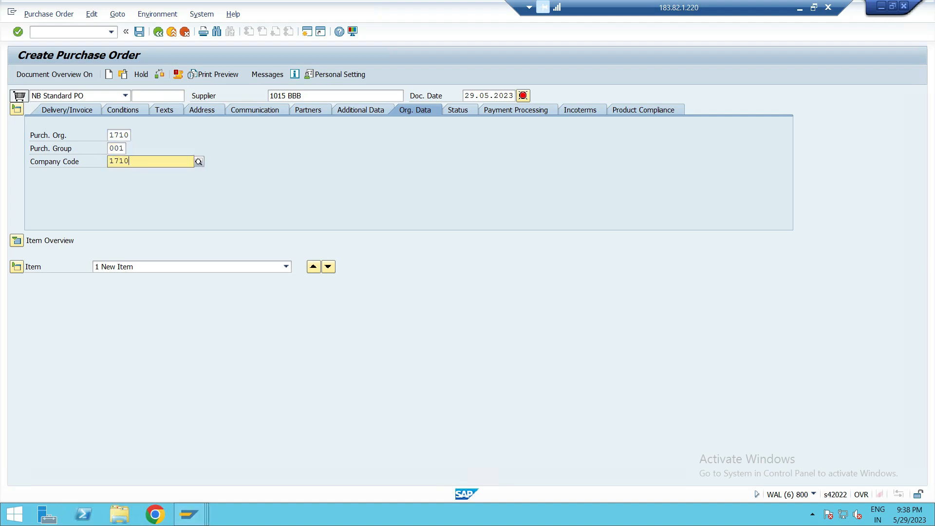
click(120, 185)
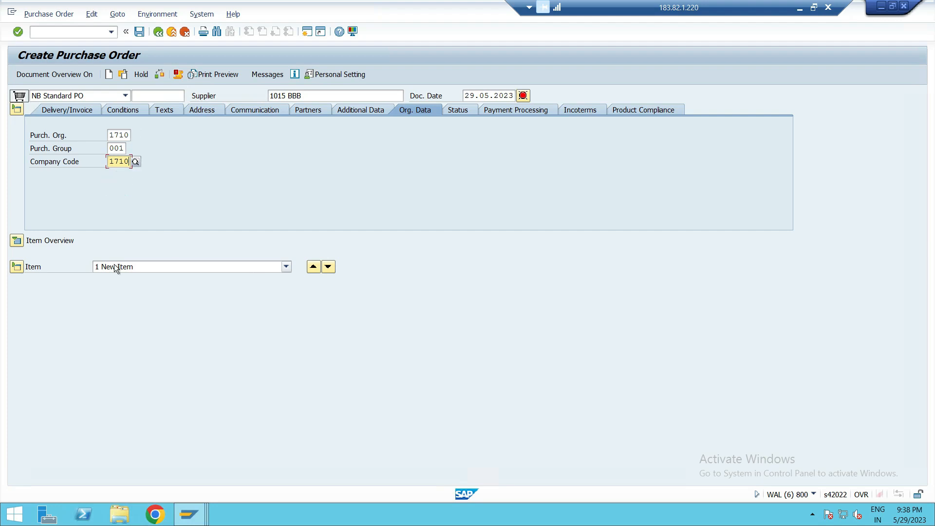
key(Return)
click(368, 287)
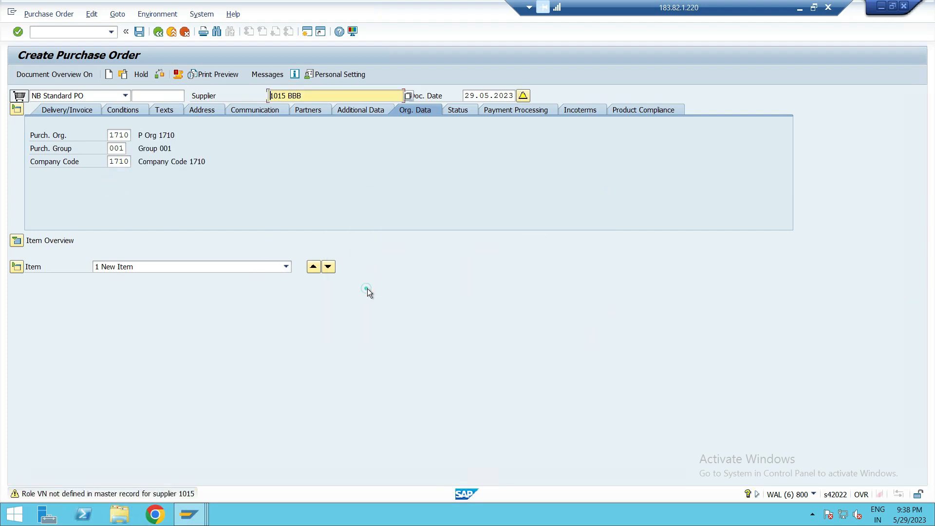
- Expand the item overview and enter material 11 with a PO quantity of 1 in the first item line
click(16, 241)
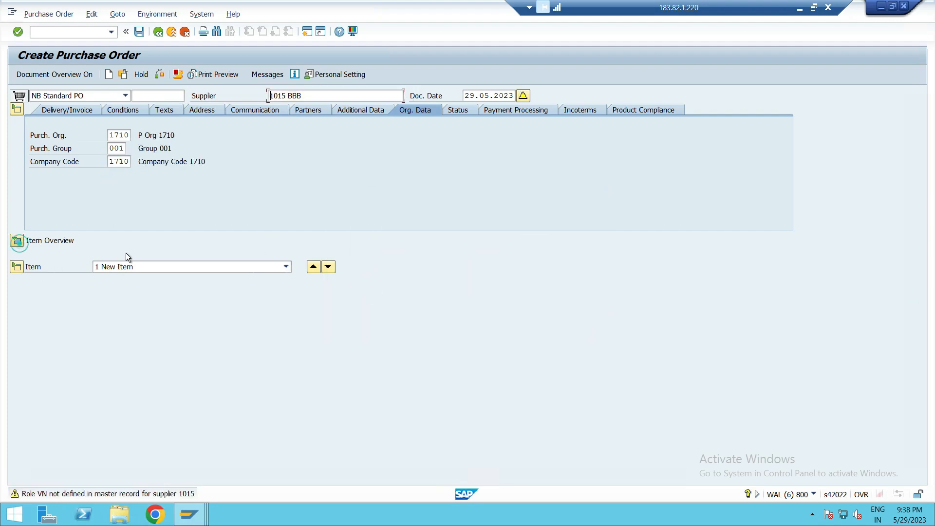
click(176, 266)
text(11)
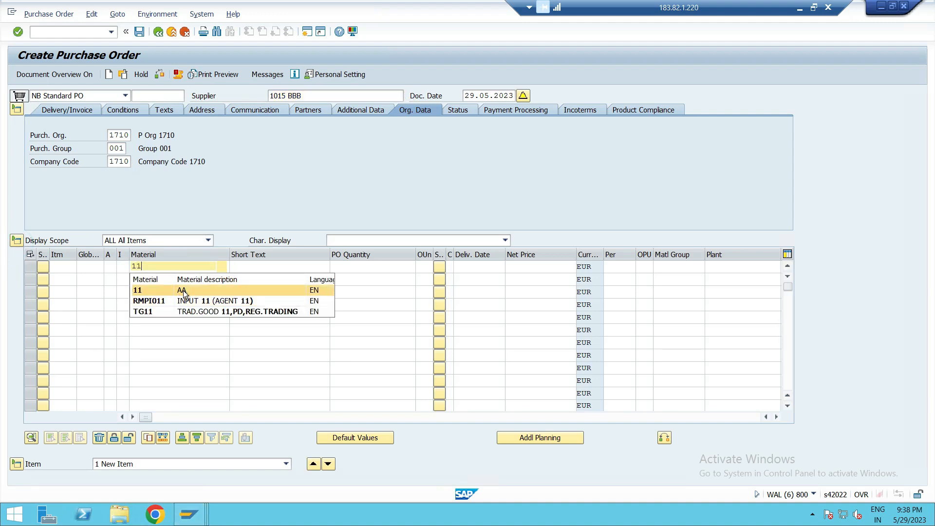
click(184, 290)
click(389, 265)
click(389, 264)
text(1)
click(395, 280)
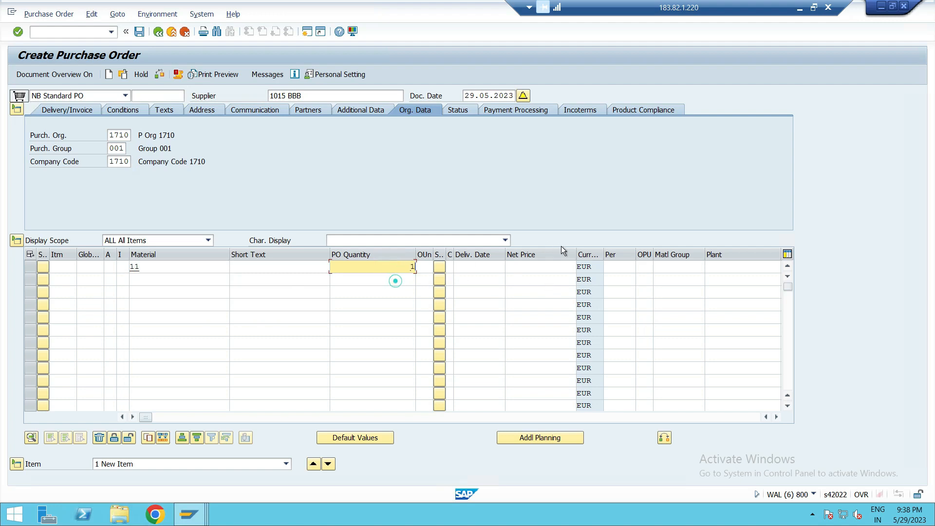
- Set the first item's net price to 100 and validate the entry
click(482, 268)
click(546, 266)
text(100)
click(552, 279)
key(Return)
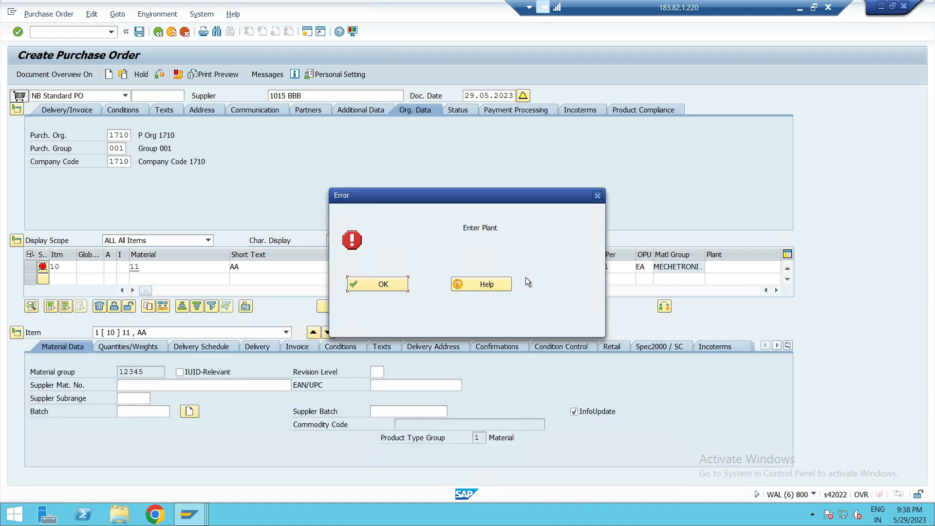
- Dismiss the error dialog, enter plant 1710 for the item and acknowledge the resulting error
click(383, 286)
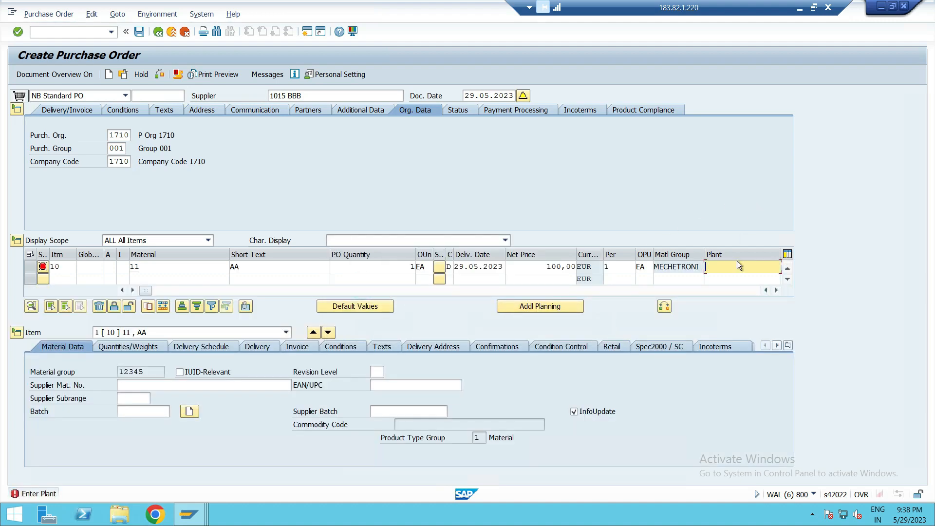
text(1710)
key(Return)
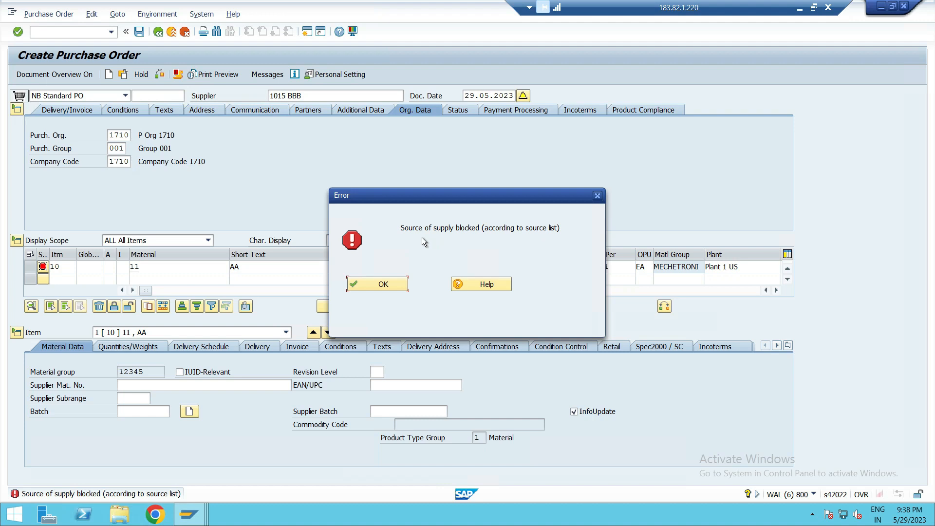
click(384, 286)
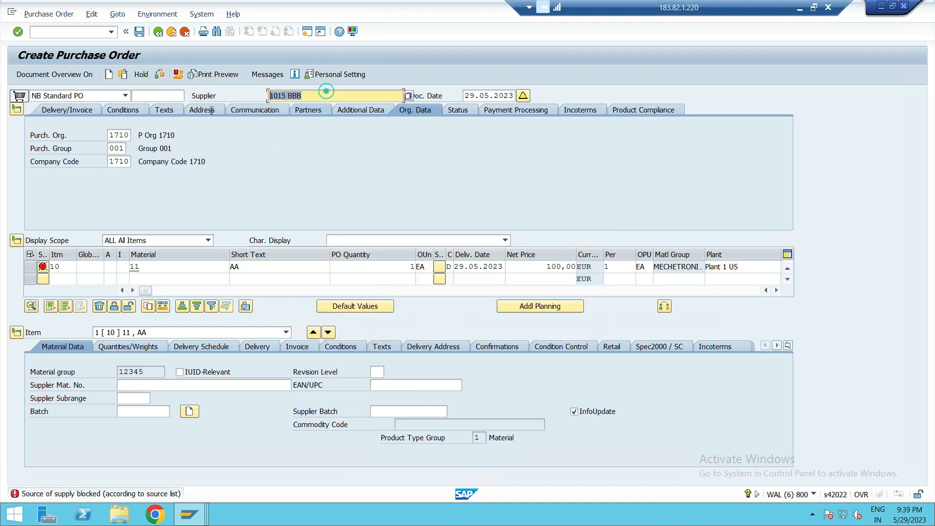
- Close all open SAP session windows except WAL(5), including the unsaved purchase order
click(52, 33)
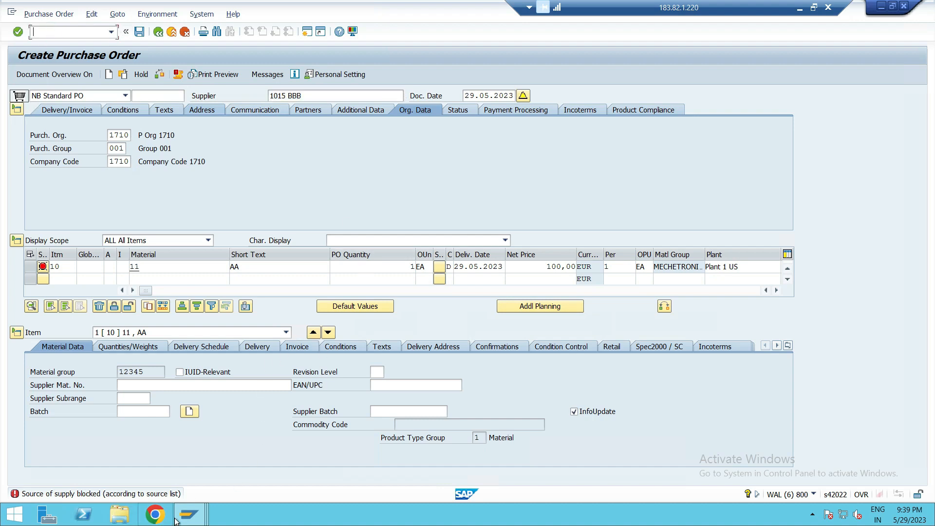
mouse_move(197, 520)
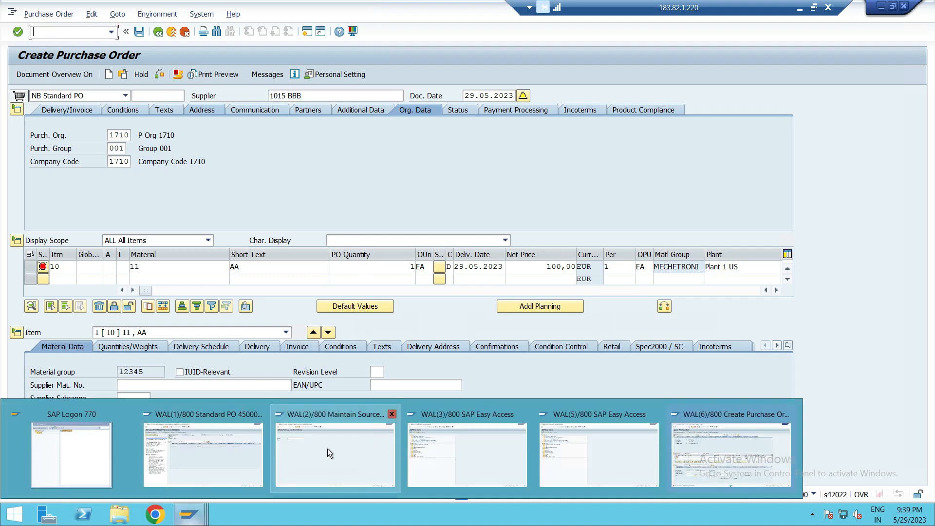
click(263, 413)
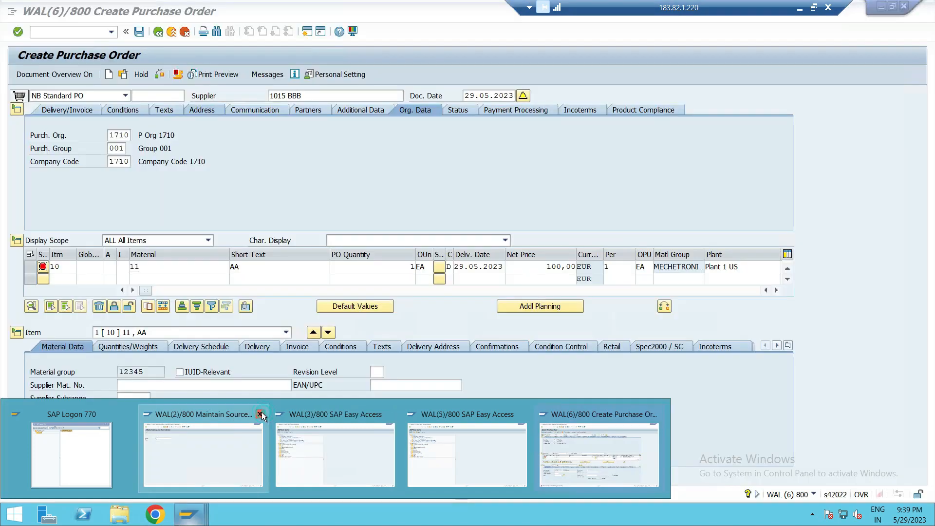
click(262, 413)
click(260, 414)
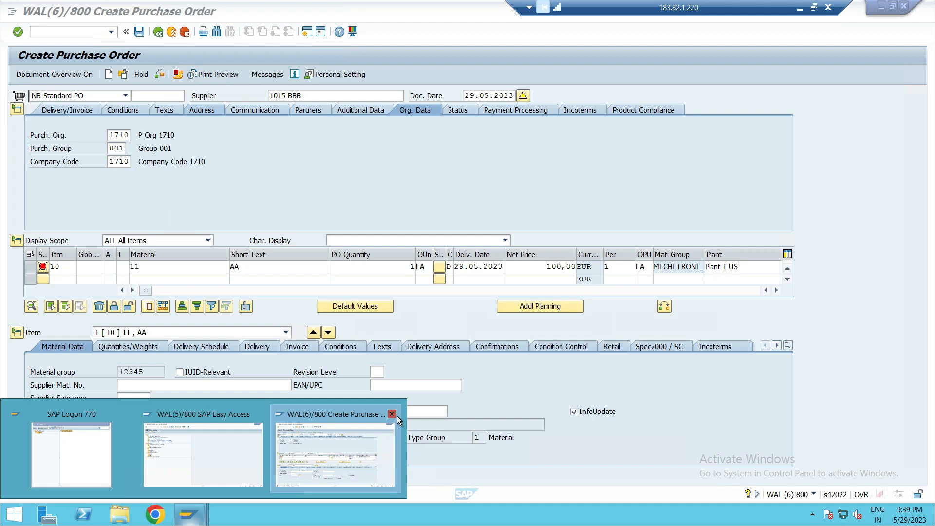
click(393, 414)
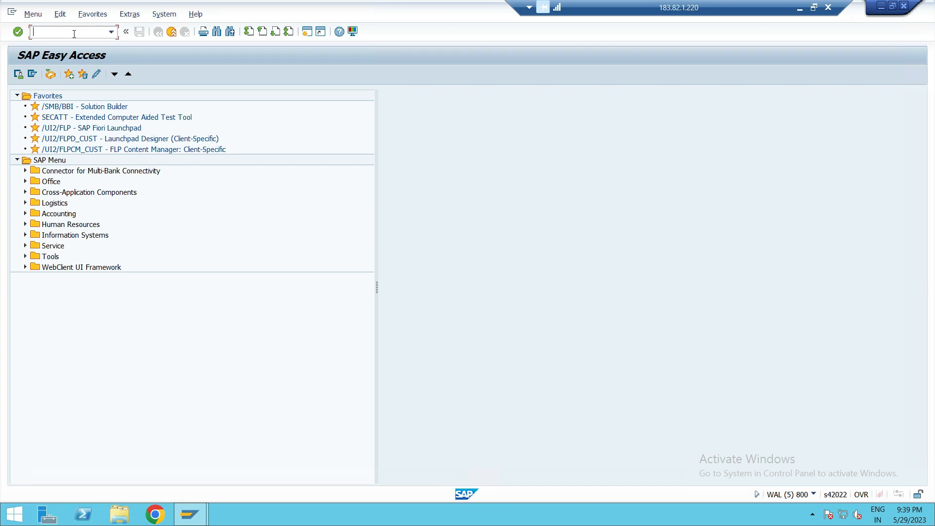
- Start the Generate Source List transaction and select material 1000 and plant TASL
text(me0m)
key(Return)
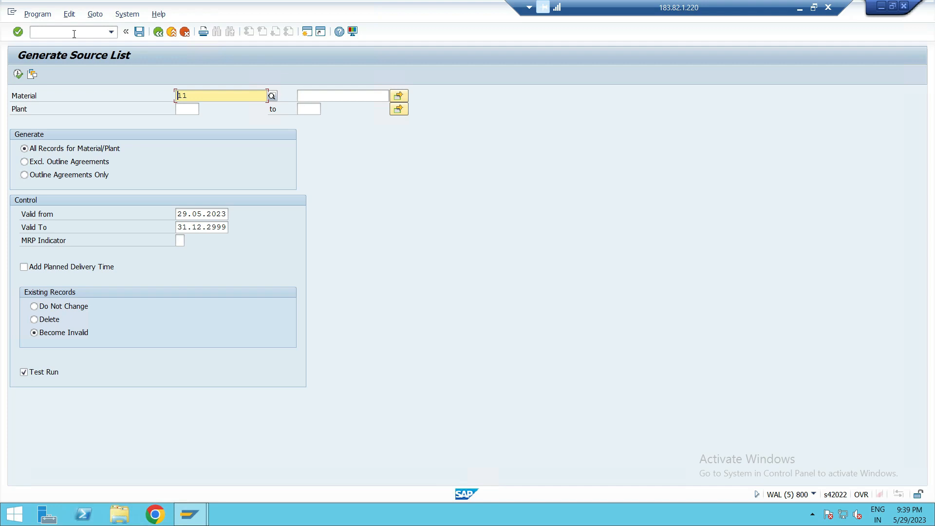
key(BackSpace)
key(BackSpace)
text(1000)
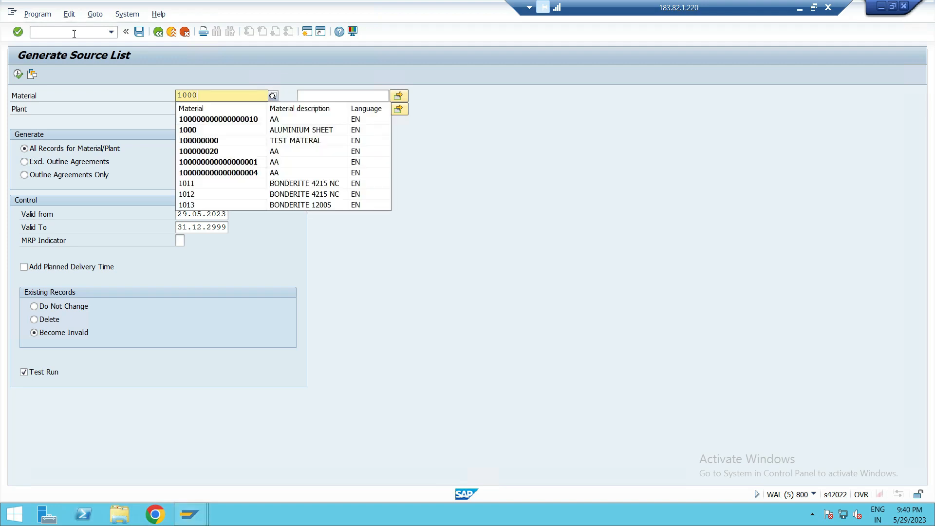
click(273, 126)
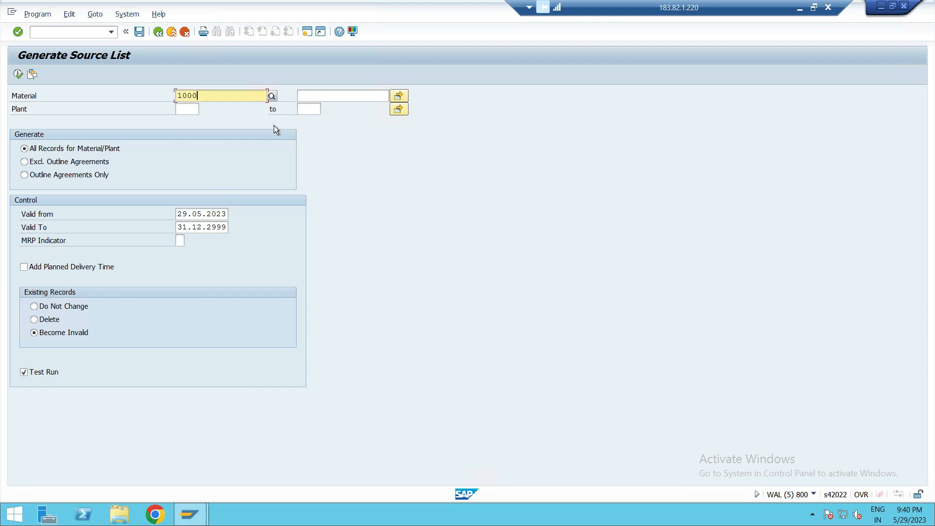
click(188, 109)
text(tasl)
click(194, 128)
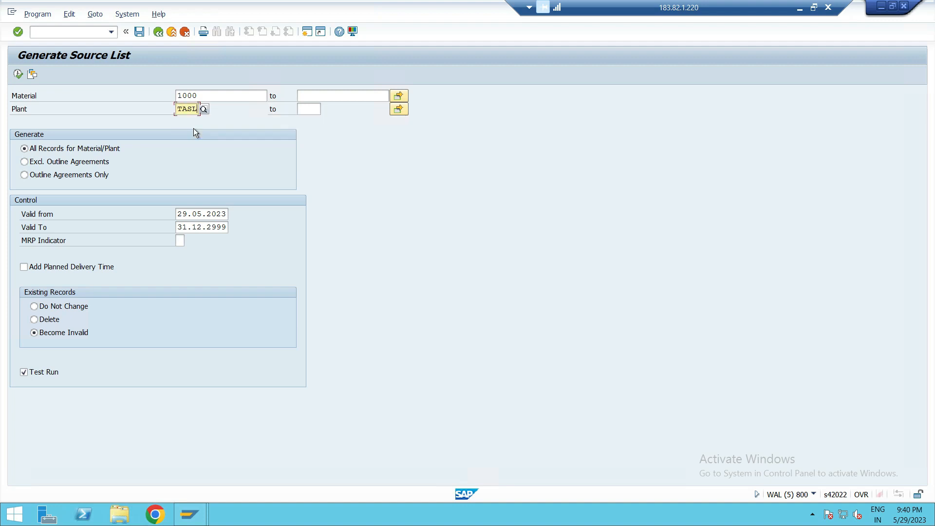
- Examine the generation scope, existing-record handling, validity date and MRP indicator options
click(36, 167)
click(28, 175)
click(25, 149)
click(53, 337)
click(48, 319)
click(58, 308)
click(40, 333)
click(224, 215)
click(221, 227)
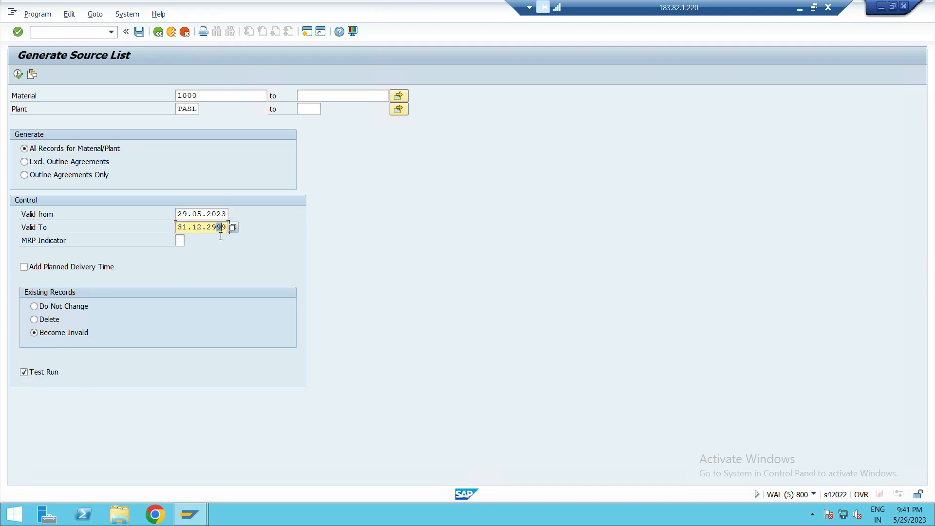
click(179, 240)
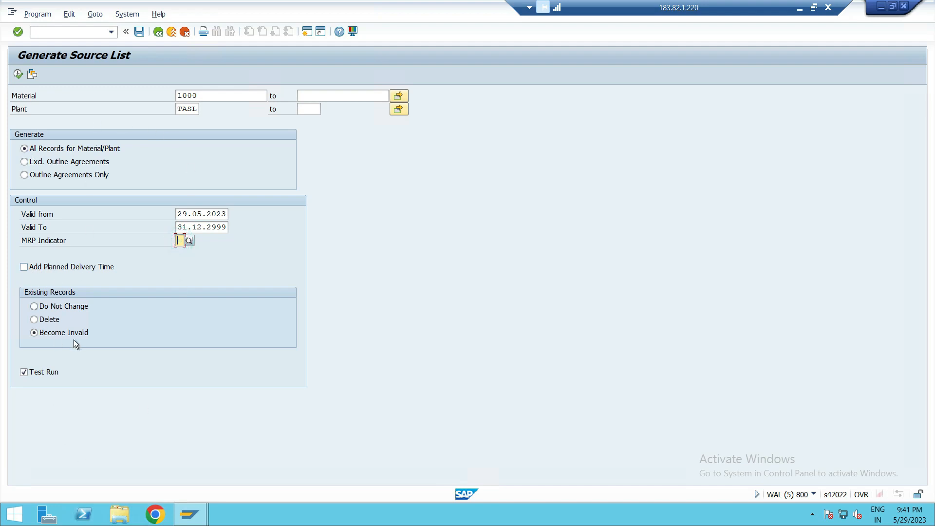
- Execute the source list generation as a test run and examine the suppliers and Fix indicator of the simulated records
click(18, 74)
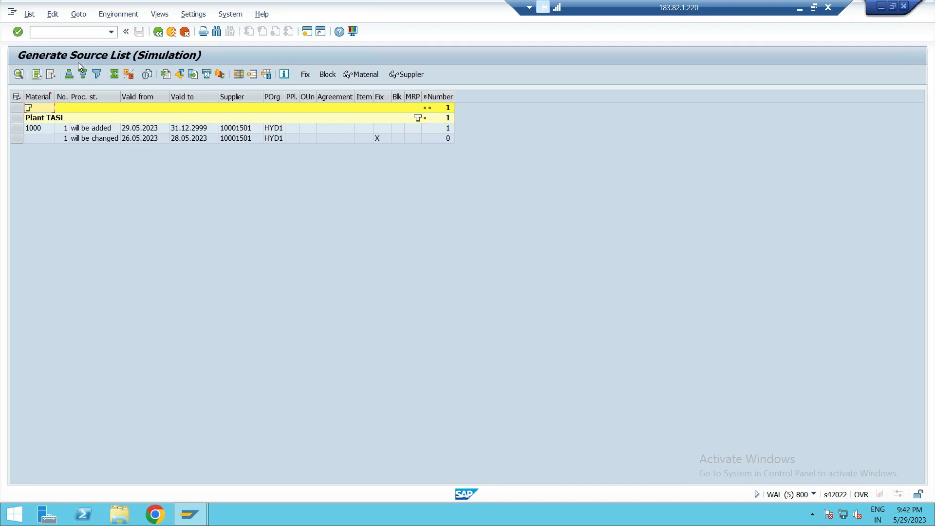
click(236, 128)
click(235, 123)
click(238, 140)
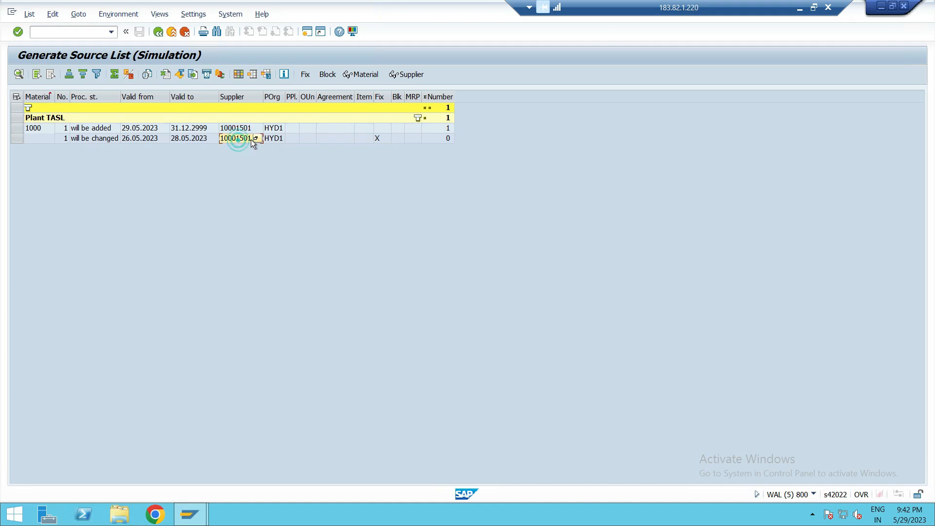
click(385, 137)
- Display the simulated source list in the embedded Excel view, look through it and return to the selection screen
click(170, 76)
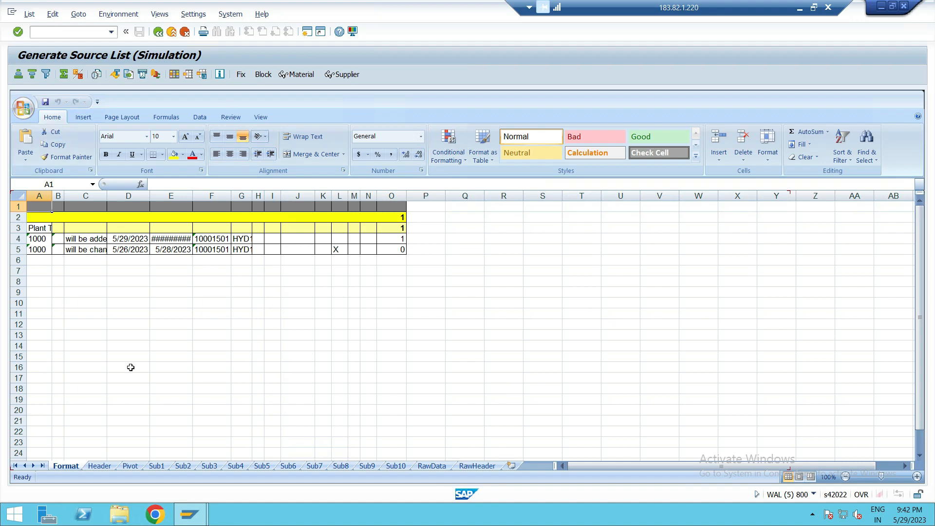
scroll(240, 329, down, 5)
scroll(240, 325, up, 5)
click(158, 32)
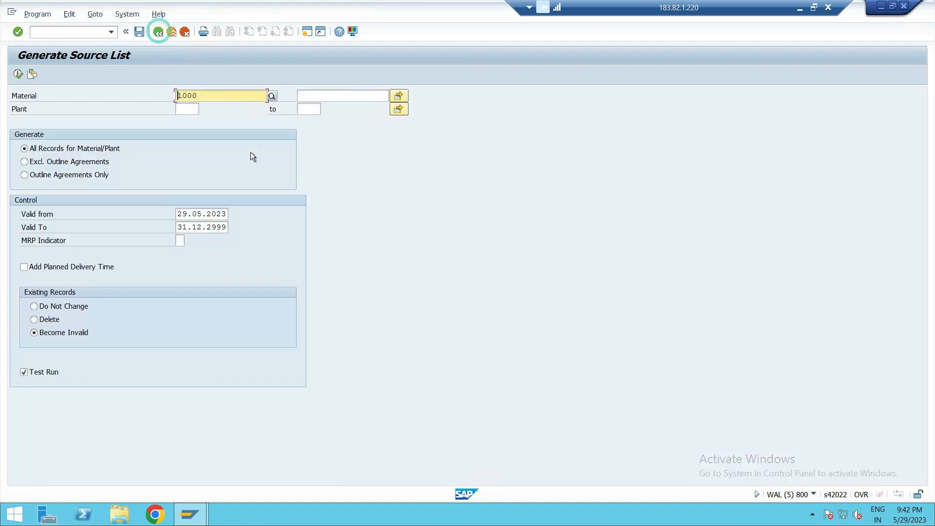
- Run the source list simulation again, check it in the Excel view and go back to the selection screen
click(18, 75)
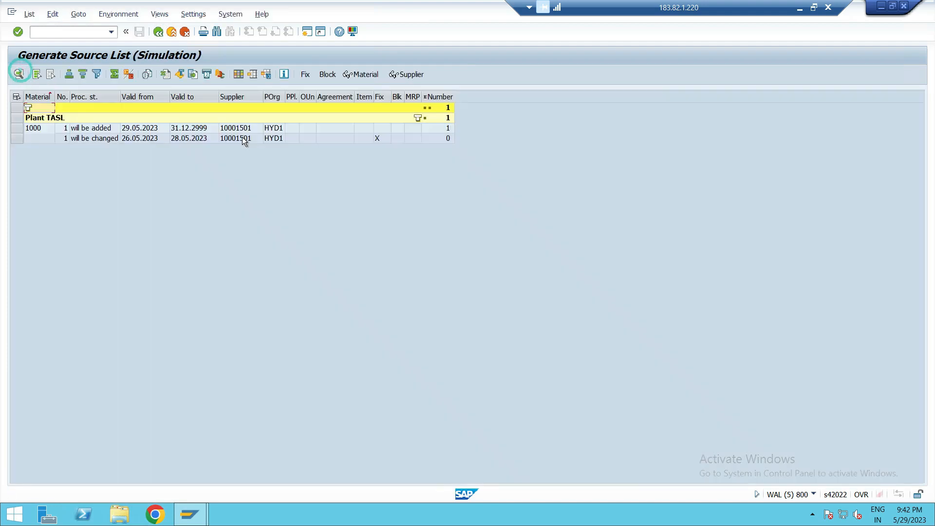
click(166, 77)
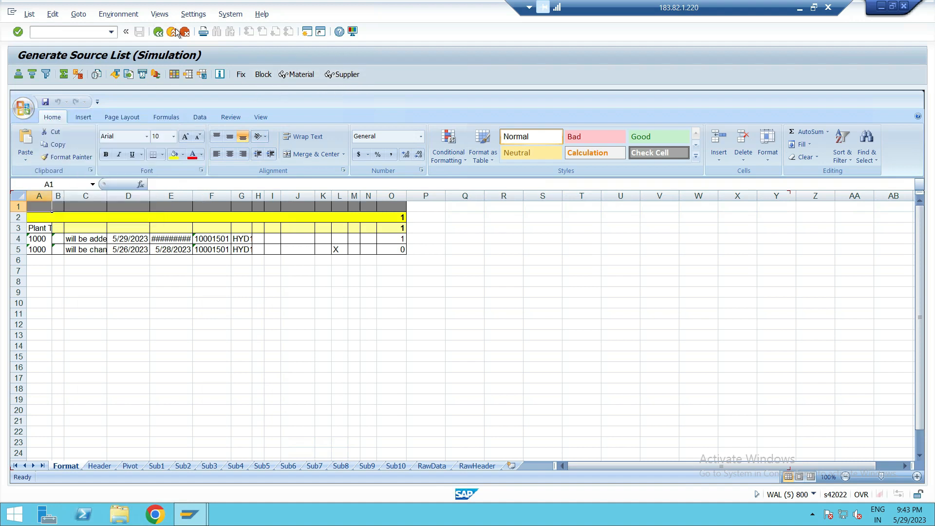
click(159, 33)
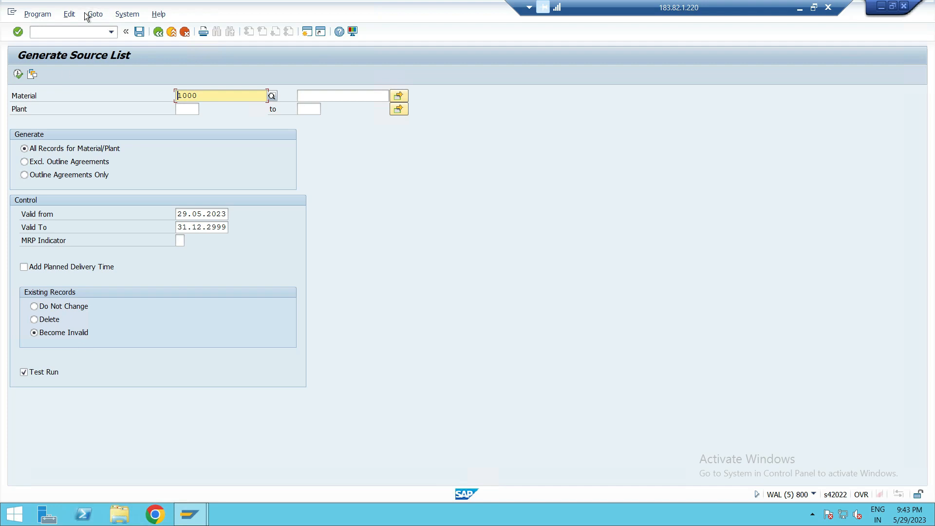
- Leave source list generation and start transaction ME01 to maintain a source list
click(59, 33)
text(/n)
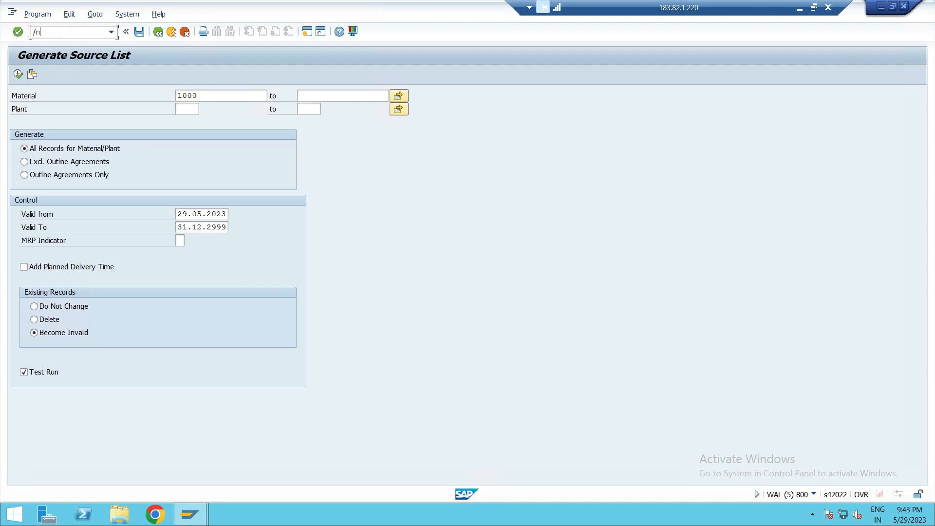
key(Return)
text(me01)
key(Return)
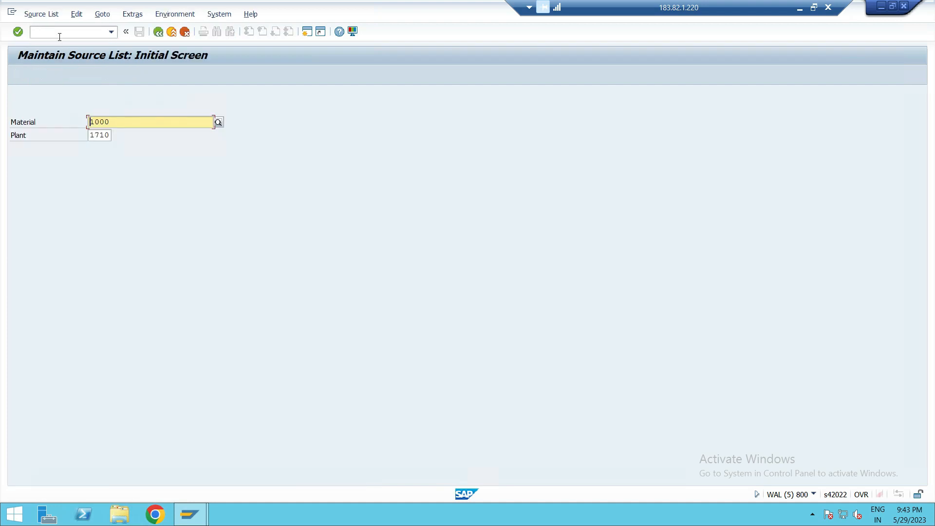
- Open the source list of material 11 in plant 1710 for maintenance
key(Return)
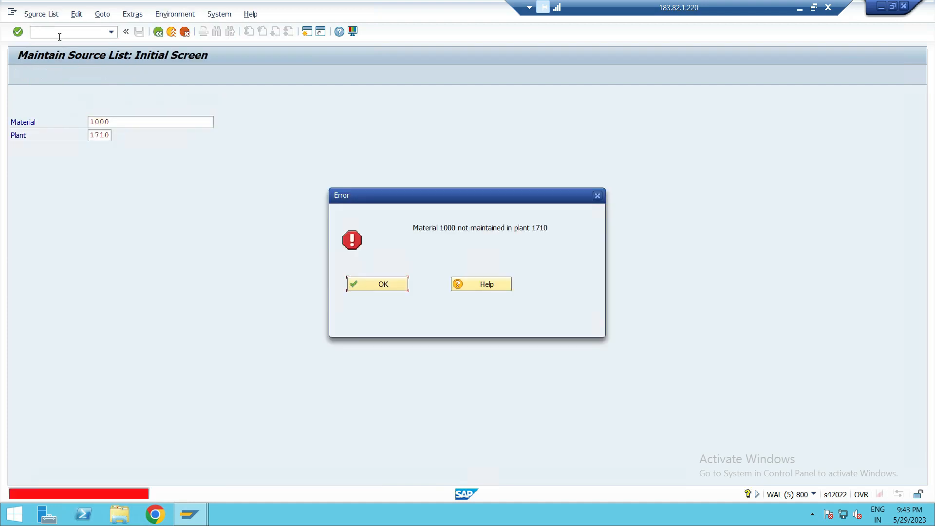
click(371, 288)
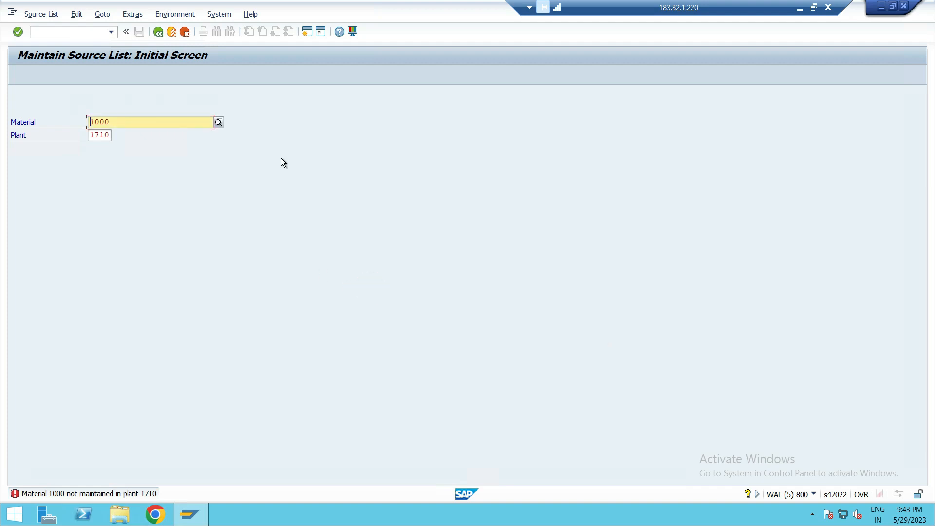
click(112, 120)
key(BackSpace)
key(BackSpace)
key(BackSpace)
key(BackSpace)
text(11)
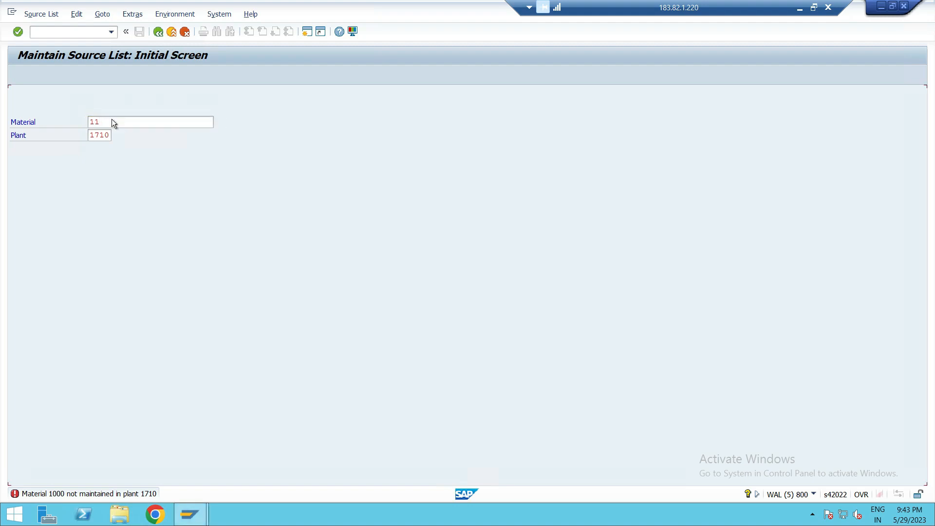
key(Return)
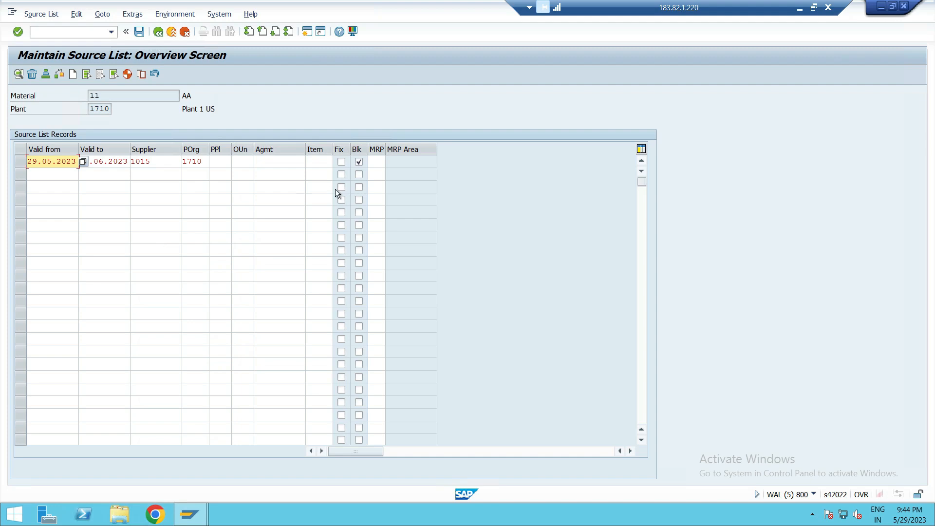
click(131, 76)
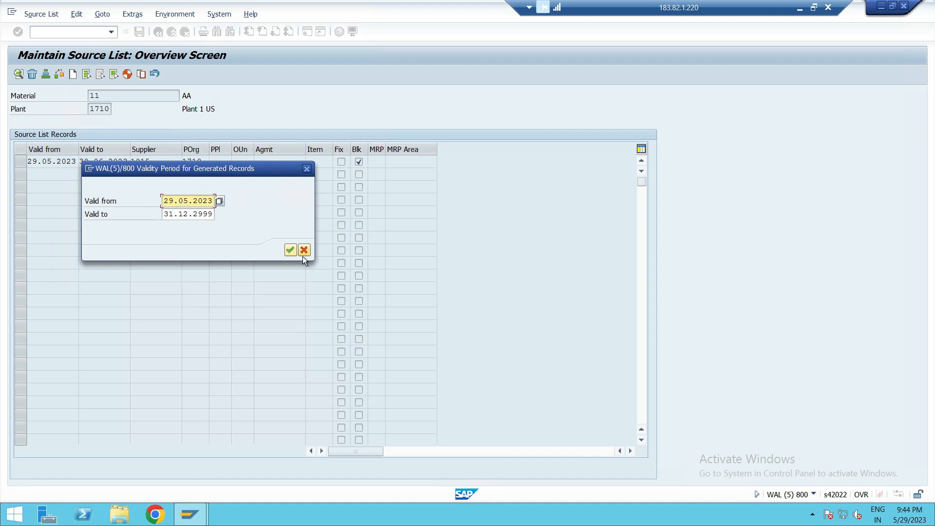
click(290, 250)
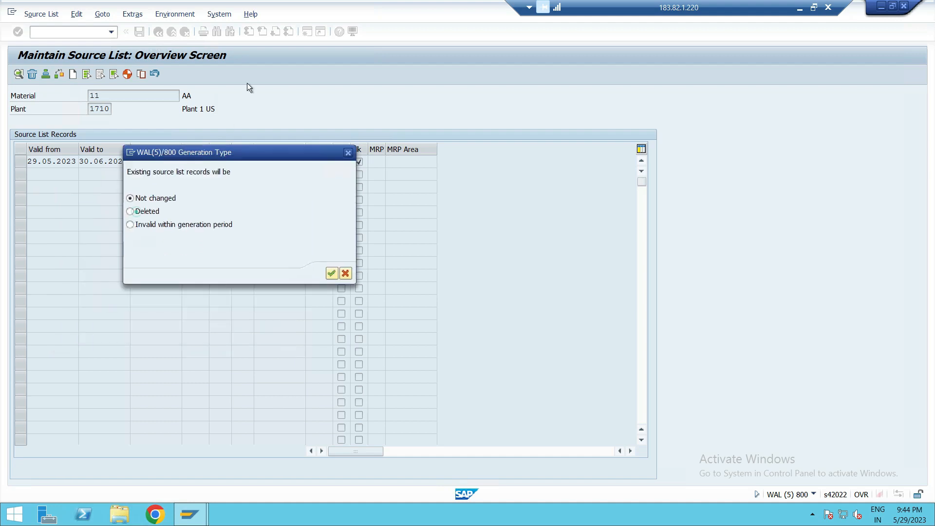
click(390, 86)
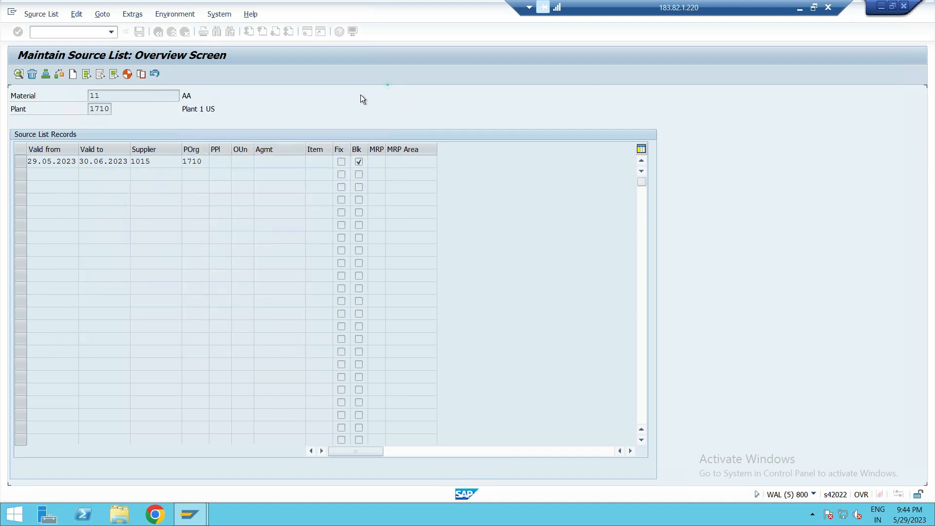
- Generate source list records valid from 29.05.2023 to 31.12.2999 with existing records not changed, and check the generated row
click(127, 74)
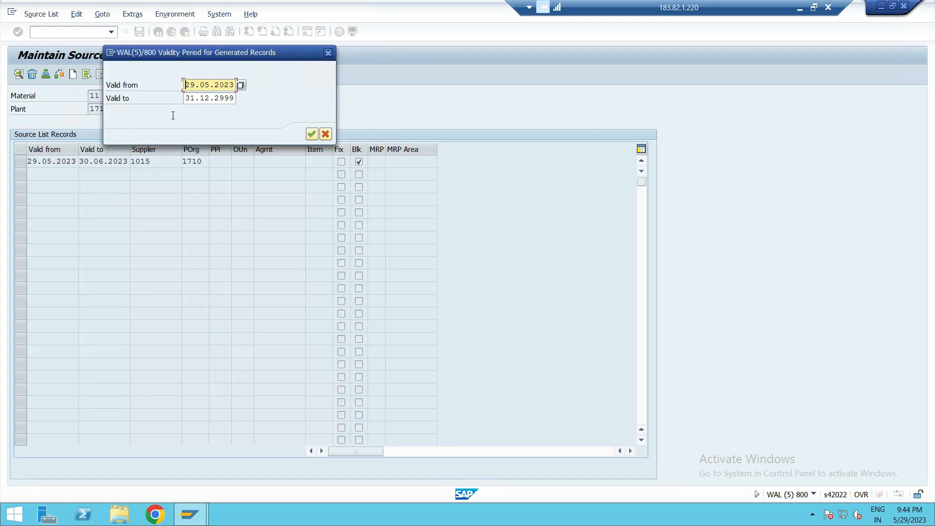
click(312, 134)
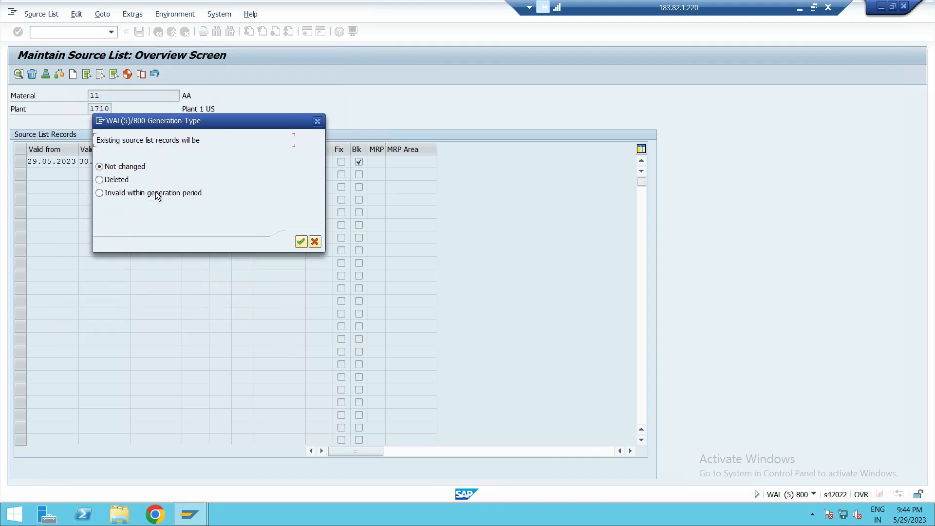
click(301, 242)
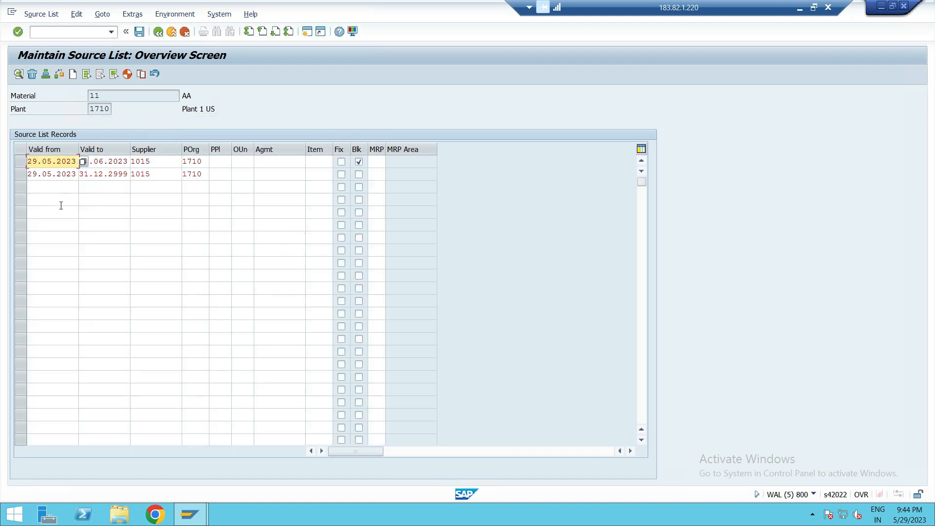
click(219, 173)
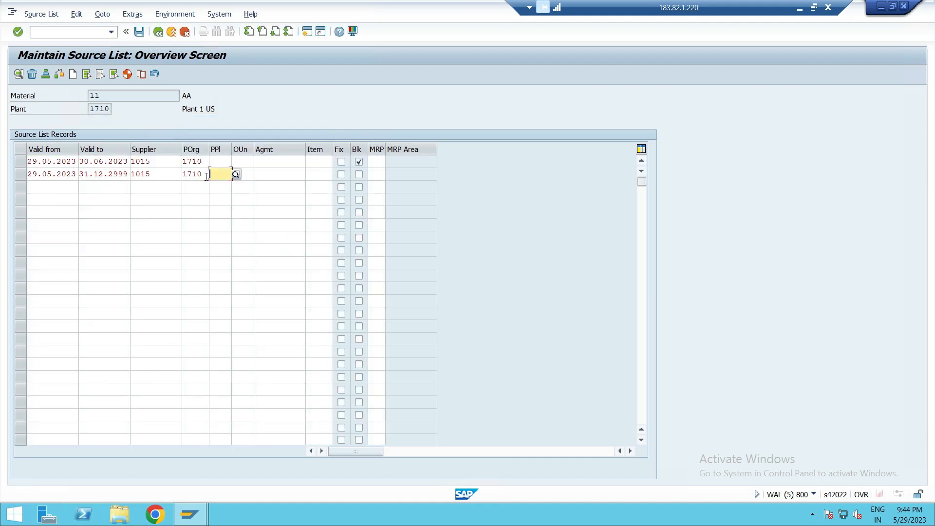
click(20, 174)
click(258, 187)
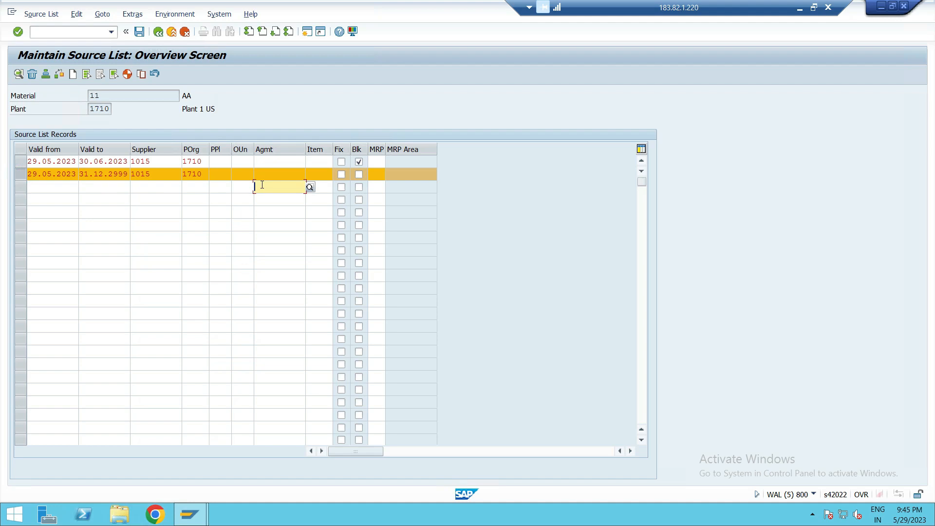
click(28, 174)
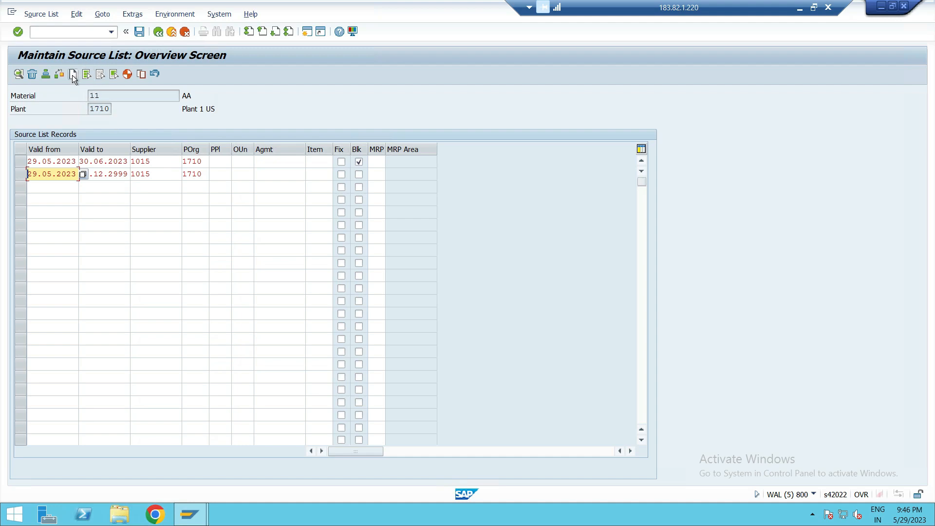
- Try to save the source list on exit and return to the SAP Easy Access screen
click(157, 33)
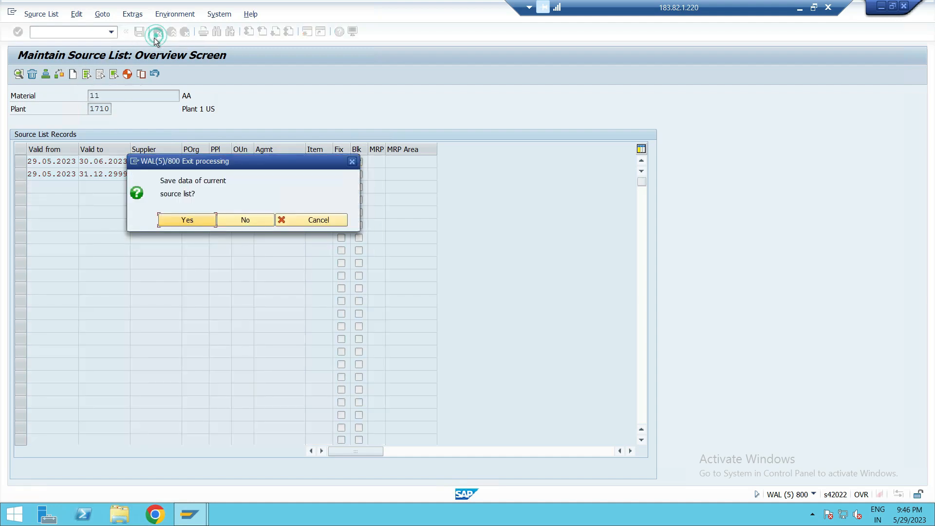
click(195, 218)
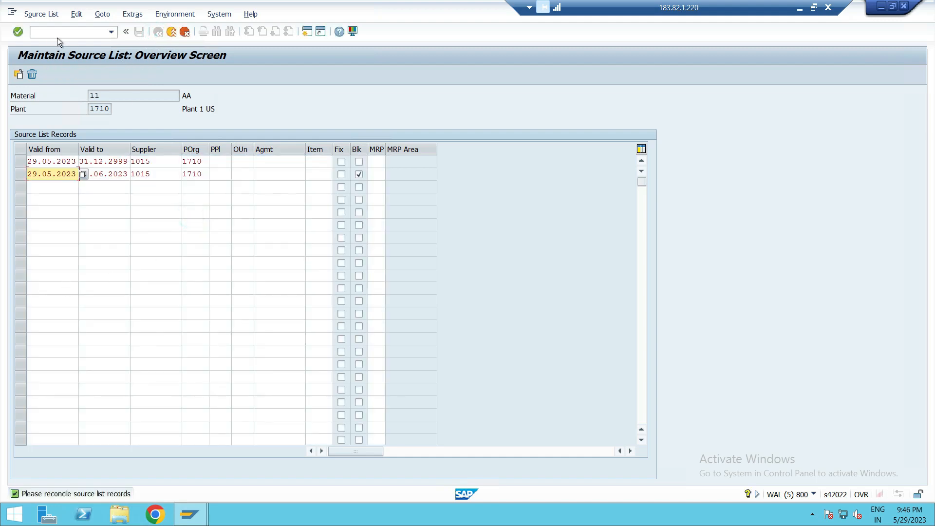
click(74, 31)
text(/n)
key(Return)
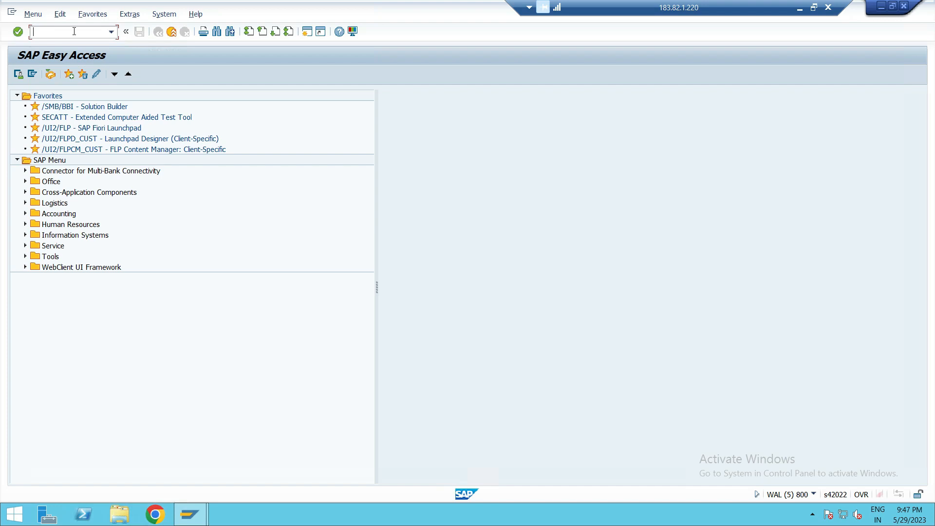
- Switch to Microsoft Whiteboard, maximize its window and find an empty area below the existing supplier notes
click(801, 8)
mouse_move(499, 512)
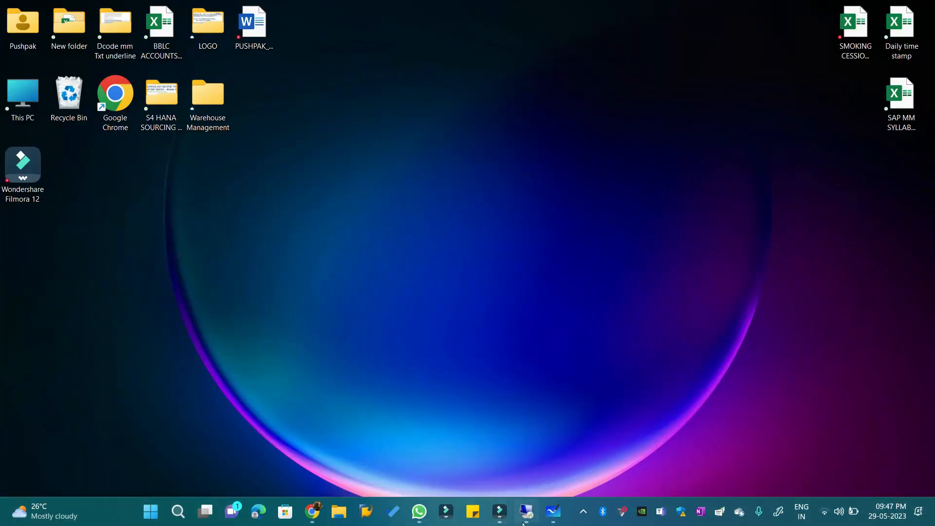
click(554, 515)
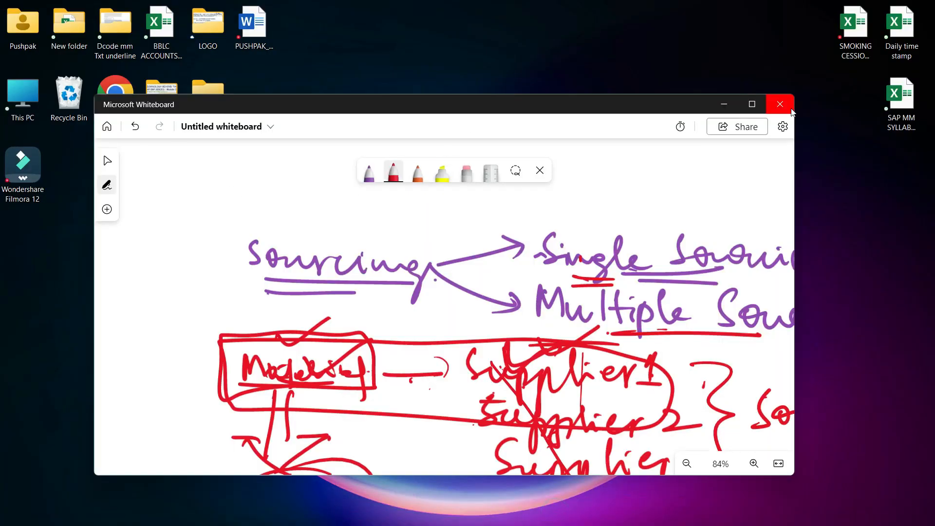
click(763, 104)
scroll(231, 254, down, 1)
drag(286, 379, 197, 64)
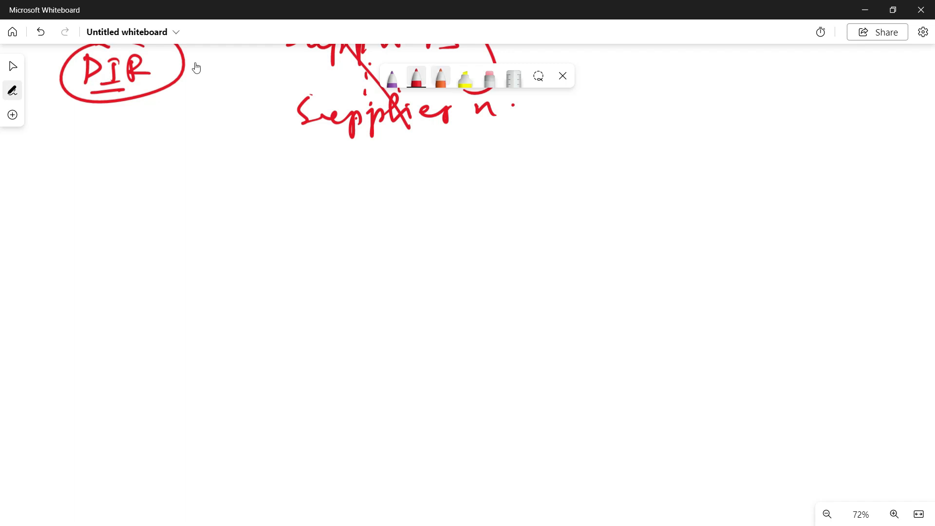
- Write "Supplier 1" with the purple pen in the empty area below the circled PIR note
click(392, 77)
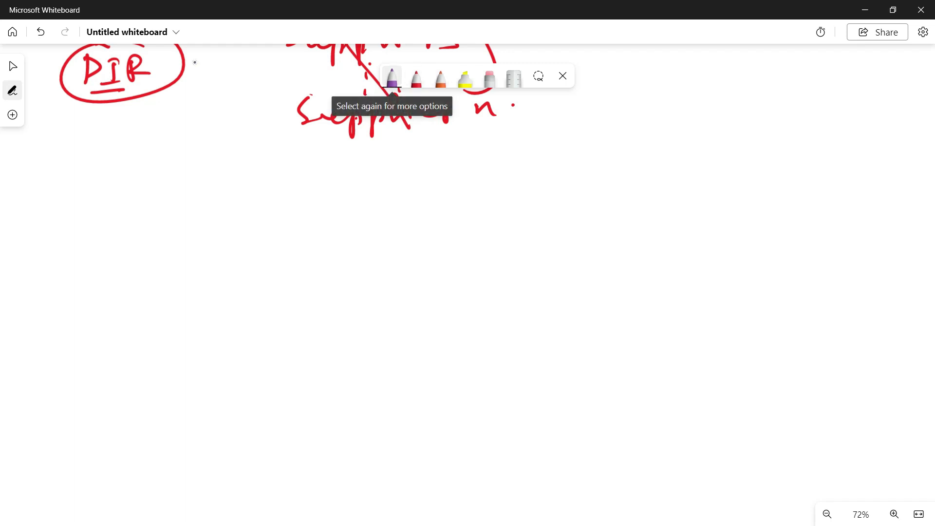
drag(64, 177, 50, 211)
mouse_move(68, 198)
mouse_down()
mouse_move(113, 210)
mouse_move(128, 227)
mouse_move(128, 212)
mouse_up()
mouse_move(152, 182)
mouse_down()
mouse_move(146, 198)
mouse_move(169, 214)
mouse_move(191, 212)
mouse_up()
click(162, 198)
drag(191, 205, 249, 218)
- Write "Supplier 2" in purple under Supplier 1, with two dots below it
mouse_move(57, 239)
mouse_down()
mouse_move(46, 266)
mouse_move(83, 255)
mouse_move(95, 299)
mouse_up()
mouse_move(95, 276)
mouse_down()
mouse_move(112, 269)
mouse_move(118, 295)
mouse_up()
drag(119, 272, 157, 273)
drag(155, 258, 185, 267)
mouse_move(185, 261)
mouse_down()
mouse_move(204, 280)
mouse_move(212, 263)
mouse_up()
drag(235, 260, 259, 273)
click(120, 307)
drag(112, 326, 115, 331)
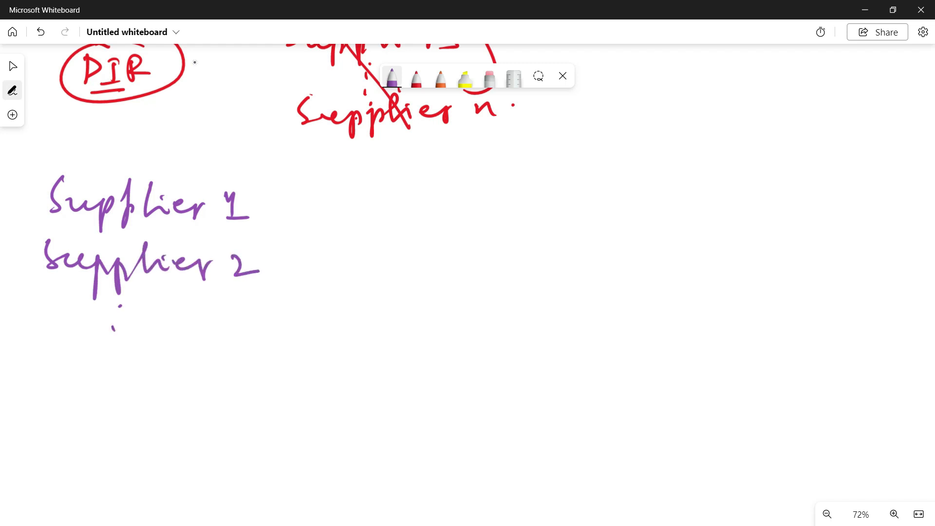
- Write "Supplier 3" in purple as the third entry of the supplier list
mouse_move(67, 315)
mouse_down()
mouse_move(90, 341)
mouse_move(107, 342)
mouse_up()
mouse_move(116, 341)
mouse_down()
mouse_move(120, 376)
mouse_move(135, 351)
mouse_up()
mouse_move(146, 336)
mouse_down()
mouse_move(147, 376)
mouse_move(162, 351)
mouse_up()
mouse_move(182, 310)
mouse_down()
mouse_move(176, 350)
mouse_move(205, 350)
mouse_up()
mouse_move(209, 344)
mouse_down()
mouse_move(256, 335)
mouse_move(266, 352)
mouse_up()
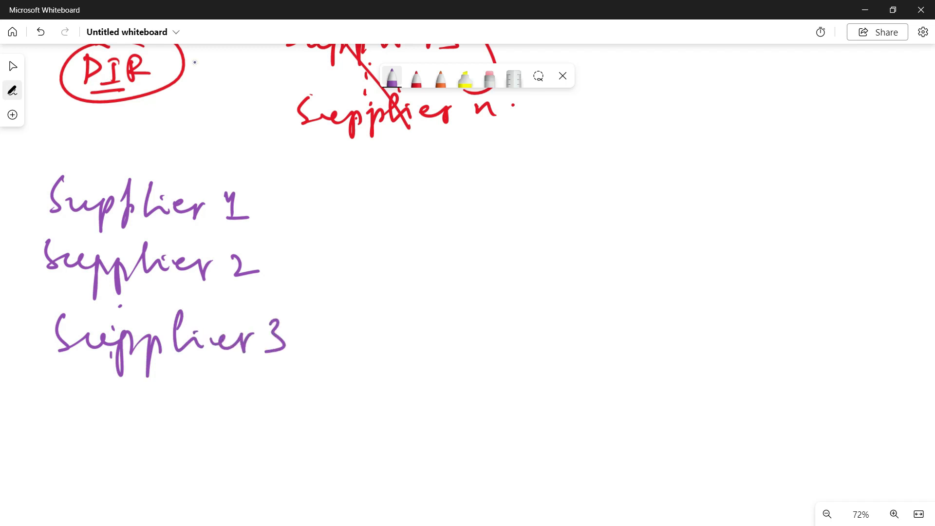
- Underline each of the three suppliers in the purple list
drag(38, 214, 51, 220)
drag(42, 226, 210, 222)
drag(56, 292, 210, 302)
drag(63, 385, 232, 389)
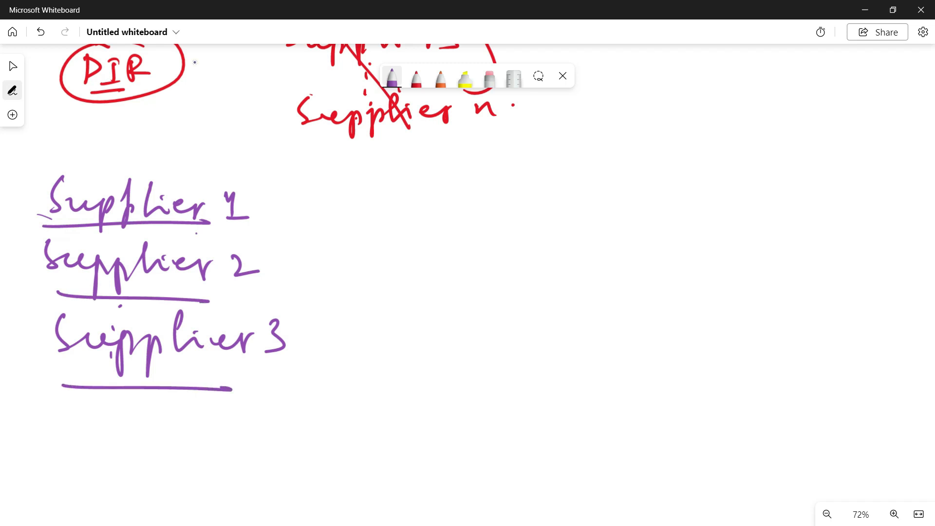
- Tick Supplier 1 and draw a pointed bracket alongside the three suppliers
drag(201, 188, 204, 195)
drag(81, 160, 81, 166)
drag(31, 183, 81, 169)
mouse_move(285, 194)
mouse_down()
mouse_move(311, 226)
mouse_move(293, 373)
mouse_up()
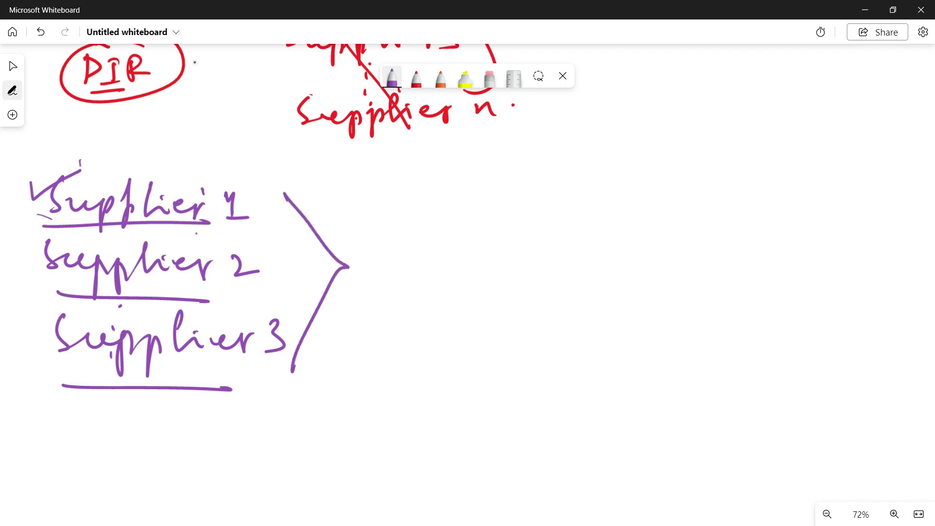
- Write the purple heading "1. Quota Arrangement" beside the supplier list and underline both words
mouse_move(453, 168)
mouse_down()
mouse_move(461, 176)
mouse_move(442, 194)
mouse_up()
drag(520, 155, 535, 189)
mouse_move(542, 171)
mouse_down()
mouse_move(587, 173)
mouse_move(614, 149)
mouse_up()
mouse_move(611, 157)
mouse_down()
mouse_move(608, 189)
mouse_move(608, 153)
mouse_up()
drag(635, 172, 638, 184)
mouse_move(674, 152)
mouse_down()
mouse_move(661, 183)
mouse_move(683, 185)
mouse_up()
mouse_move(692, 163)
mouse_down()
mouse_move(694, 186)
mouse_move(706, 161)
mouse_up()
mouse_move(720, 166)
mouse_down()
mouse_move(723, 187)
mouse_move(791, 187)
mouse_move(808, 211)
mouse_up()
click(849, 170)
mouse_move(812, 170)
mouse_down()
mouse_move(838, 186)
mouse_move(910, 184)
mouse_move(922, 193)
mouse_up()
drag(910, 167, 931, 165)
drag(577, 208, 785, 214)
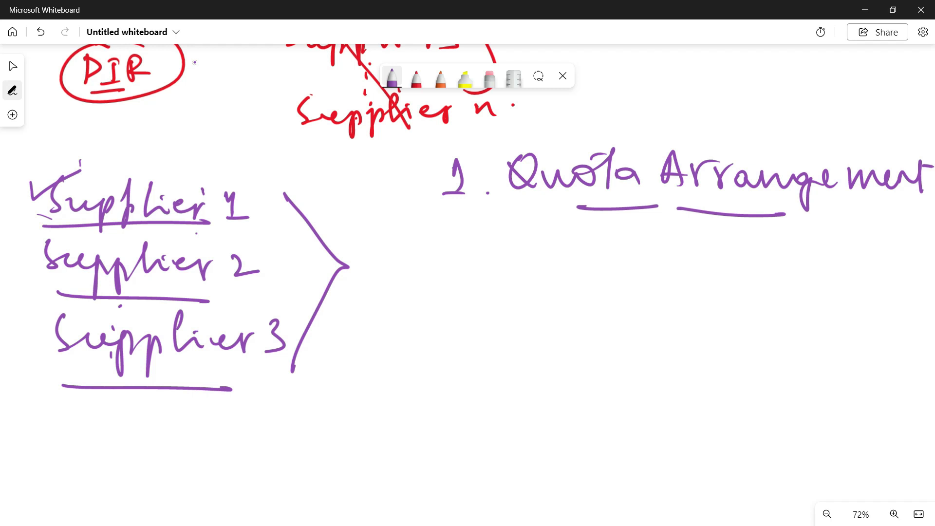
- Write "100" in purple below the Quota Arrangement heading
drag(468, 237, 467, 269)
mouse_move(487, 242)
mouse_down()
mouse_move(481, 265)
mouse_move(487, 242)
mouse_up()
mouse_move(513, 239)
mouse_down()
mouse_move(507, 265)
mouse_move(513, 240)
mouse_up()
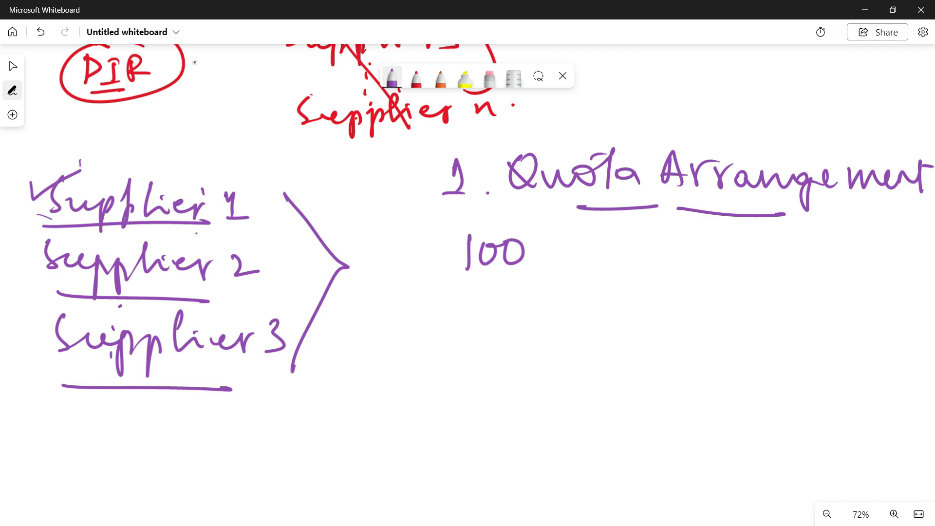
- Draw a line from Supplier 1 and write its share of 60%
drag(254, 202, 302, 202)
drag(324, 189, 316, 207)
mouse_move(343, 193)
mouse_down()
mouse_move(336, 210)
mouse_move(344, 193)
mouse_up()
mouse_move(363, 207)
mouse_down()
mouse_move(375, 193)
mouse_move(359, 195)
mouse_up()
drag(370, 204, 369, 208)
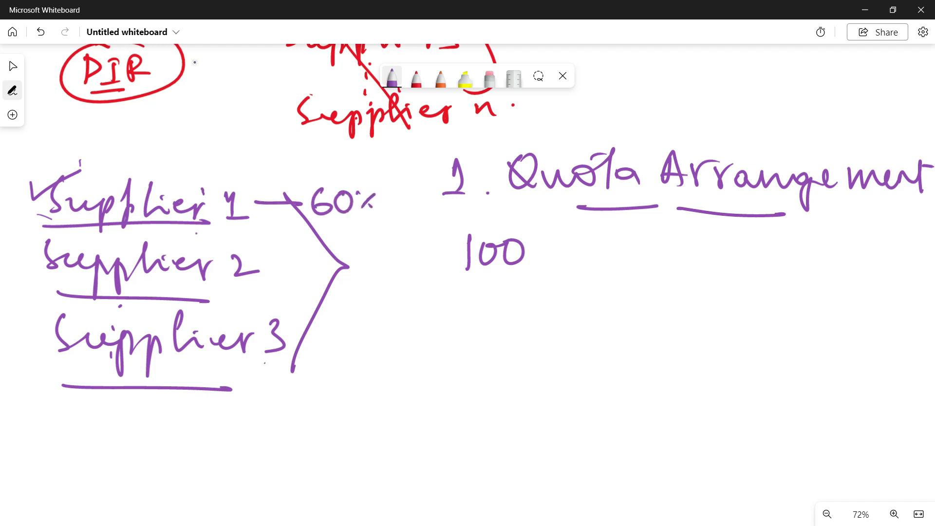
- Draw lines from Supplier 2 and Supplier 3 and write a share of 20% for each
mouse_move(252, 265)
mouse_down()
mouse_move(354, 271)
mouse_move(368, 258)
mouse_up()
drag(404, 253, 389, 273)
drag(386, 258, 385, 263)
drag(400, 273, 399, 277)
mouse_move(282, 338)
mouse_down()
mouse_move(337, 336)
mouse_move(374, 352)
mouse_move(389, 332)
mouse_up()
mouse_move(424, 336)
mouse_down()
mouse_move(410, 352)
mouse_move(404, 341)
mouse_up()
drag(421, 356, 420, 358)
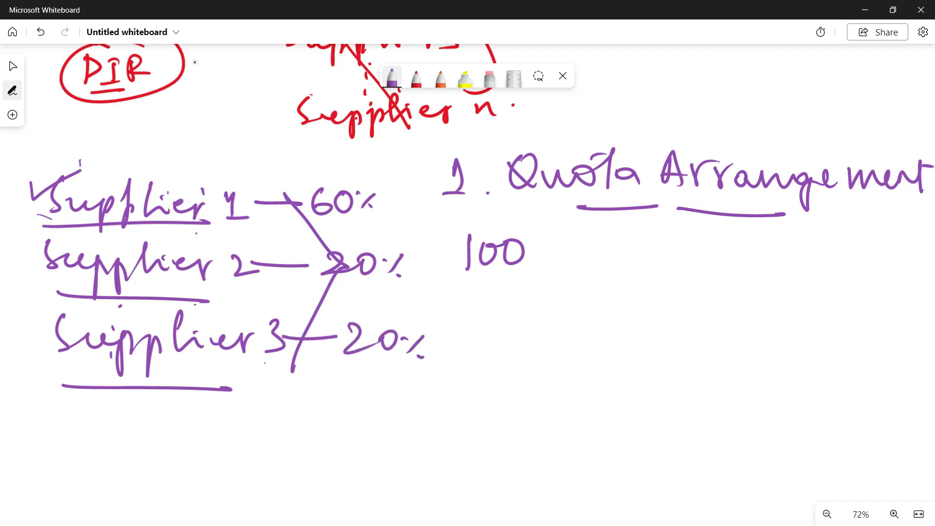
- Draw a brace beside the three supplier percentages and underline each percentage
mouse_move(396, 207)
mouse_down()
mouse_move(429, 235)
mouse_move(423, 316)
mouse_up()
drag(319, 225, 358, 228)
drag(346, 299, 398, 299)
drag(352, 375, 413, 374)
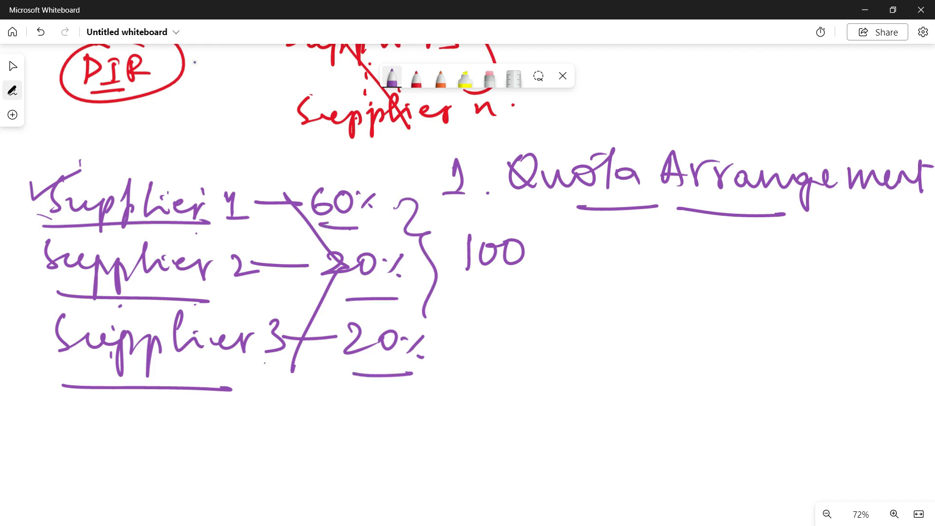
- Circle Quota Arrangement with an arrow leading to it from the brace, and draw a ticked checkbox above the heading
mouse_move(424, 277)
mouse_down()
mouse_move(555, 293)
mouse_move(570, 247)
mouse_move(594, 263)
mouse_up()
mouse_move(628, 147)
mouse_down()
mouse_move(543, 135)
mouse_move(872, 221)
mouse_move(726, 116)
mouse_up()
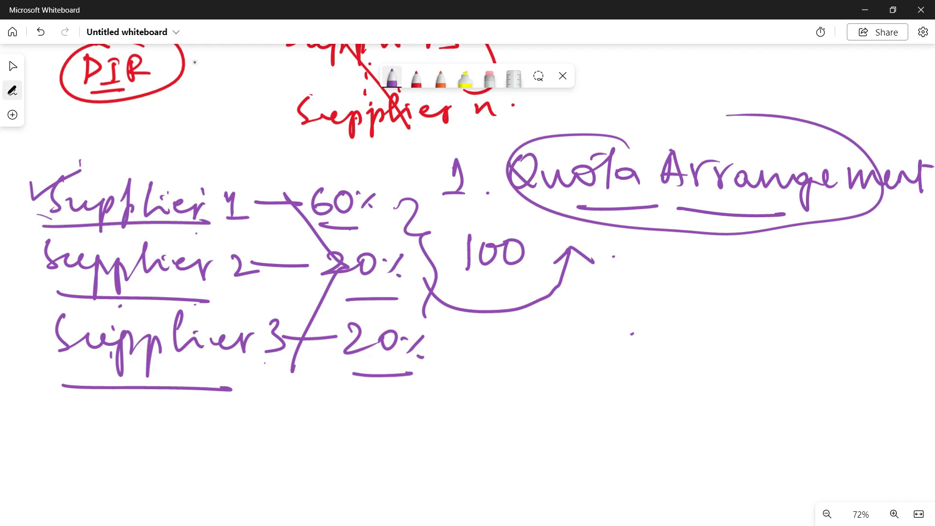
mouse_move(625, 120)
mouse_down()
mouse_move(626, 86)
mouse_move(666, 116)
mouse_move(627, 118)
mouse_up()
mouse_move(636, 87)
mouse_down()
mouse_move(651, 107)
mouse_move(711, 76)
mouse_up()
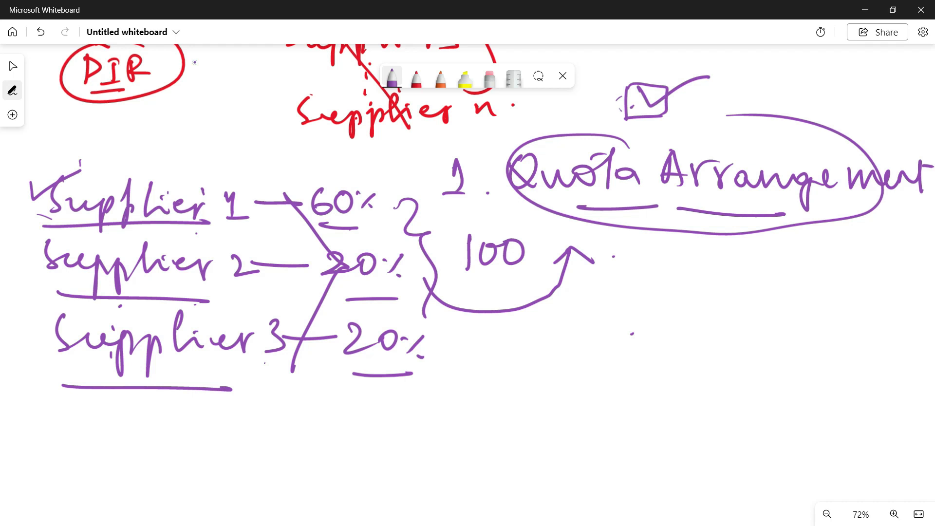
- Circle the 60% share and mark the 100 and the two 20% shares with extra purple underlines
drag(147, 230, 144, 236)
mouse_move(359, 173)
mouse_down()
mouse_move(321, 234)
mouse_move(386, 178)
mouse_move(333, 166)
mouse_up()
drag(331, 222, 355, 221)
drag(483, 277, 540, 274)
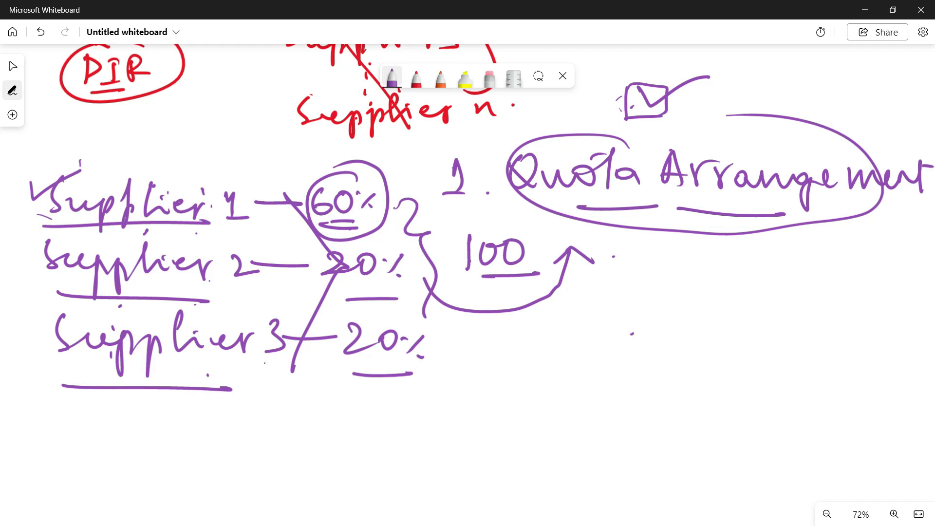
drag(335, 279, 389, 271)
drag(155, 389, 153, 394)
drag(339, 371, 344, 369)
- Write the heading "2. Sourcelists" with the red pen below the Quota Arrangement notes and underline it
click(416, 77)
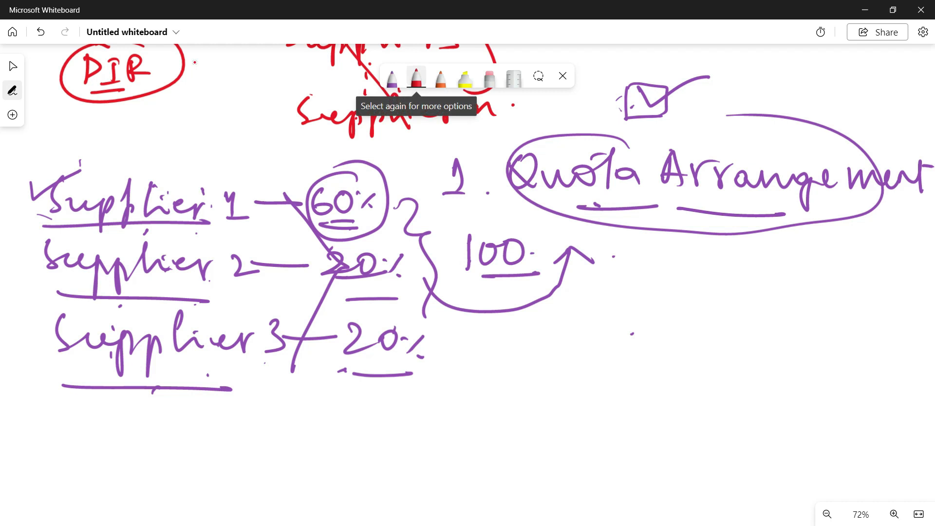
drag(456, 332, 466, 374)
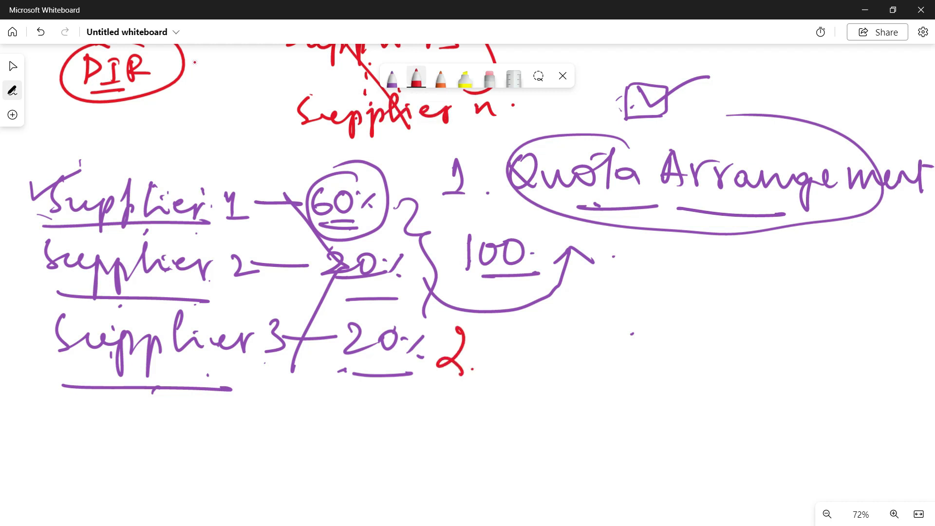
drag(338, 217, 343, 232)
mouse_move(512, 332)
mouse_down()
mouse_move(498, 362)
mouse_move(596, 341)
mouse_move(626, 360)
mouse_up()
mouse_move(628, 350)
mouse_down()
mouse_move(652, 344)
mouse_move(676, 357)
mouse_up()
mouse_move(668, 341)
mouse_down()
mouse_move(697, 358)
mouse_move(700, 336)
mouse_up()
drag(724, 332, 710, 355)
drag(744, 311, 741, 356)
mouse_move(721, 342)
mouse_down()
mouse_move(772, 321)
mouse_move(743, 358)
mouse_up()
drag(561, 393, 764, 390)
- Draw two ticked checkboxes in red below the Sourcelists heading
drag(515, 412, 517, 445)
mouse_move(515, 411)
mouse_down()
mouse_move(556, 443)
mouse_move(570, 417)
mouse_move(590, 447)
mouse_move(634, 445)
mouse_up()
mouse_move(603, 423)
mouse_down()
mouse_move(617, 441)
mouse_move(647, 414)
mouse_up()
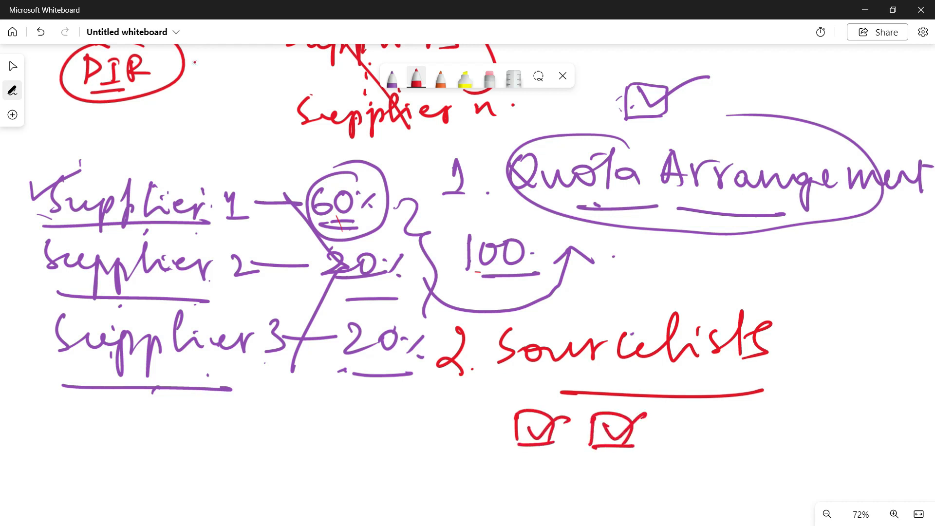
- Write "Validity" in red beside the two ticked checkboxes under Sourcelists and underline it
mouse_move(297, 399)
mouse_down()
mouse_move(332, 390)
mouse_move(339, 423)
mouse_up()
mouse_move(357, 385)
mouse_down()
mouse_move(363, 420)
mouse_move(378, 418)
mouse_up()
mouse_move(385, 409)
mouse_down()
mouse_move(399, 393)
mouse_move(400, 418)
mouse_up()
drag(425, 387, 428, 420)
mouse_move(419, 410)
mouse_down()
mouse_move(441, 413)
mouse_move(445, 437)
mouse_up()
drag(339, 437, 445, 435)
click(475, 434)
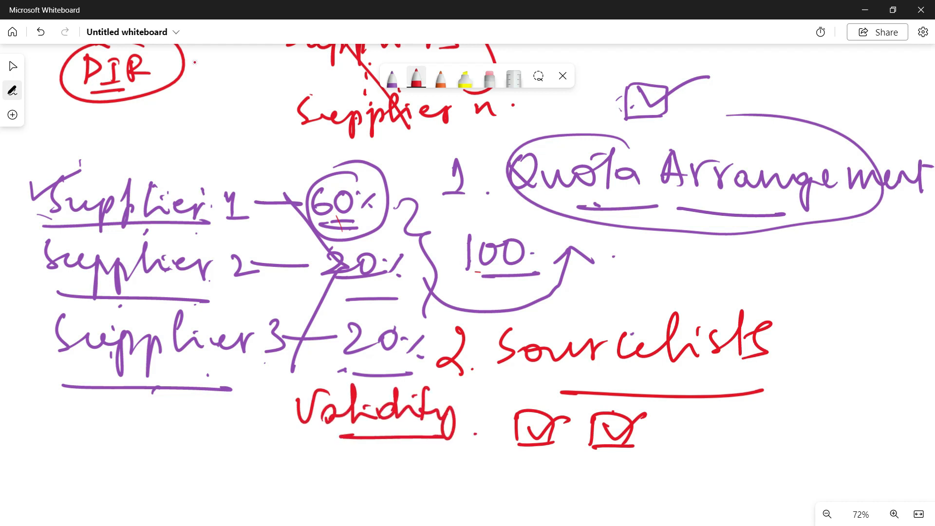
- Label the two red checkboxes "Fix" and "Blk" and circle the Blk checkbox with its label
drag(510, 382, 511, 417)
mouse_move(508, 385)
mouse_down()
mouse_move(539, 377)
mouse_move(531, 408)
mouse_move(560, 407)
mouse_move(542, 409)
mouse_up()
click(534, 385)
mouse_move(613, 383)
mouse_down()
mouse_move(612, 408)
mouse_move(631, 405)
mouse_up()
mouse_move(638, 373)
mouse_down()
mouse_move(633, 405)
mouse_move(648, 409)
mouse_up()
mouse_move(675, 376)
mouse_down()
mouse_move(666, 406)
mouse_move(698, 402)
mouse_move(599, 468)
mouse_move(618, 362)
mouse_up()
click(694, 418)
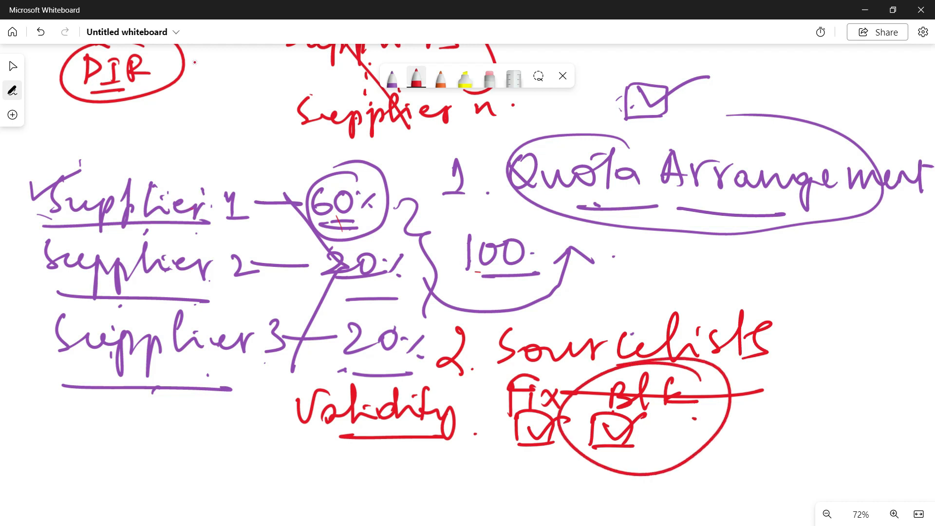
- Mark Supplier 2 with a red cross and circle the Fix checkbox with its label
drag(21, 254, 2, 284)
drag(1, 257, 50, 278)
mouse_move(573, 372)
mouse_down()
mouse_move(546, 358)
mouse_move(585, 385)
mouse_move(443, 364)
mouse_up()
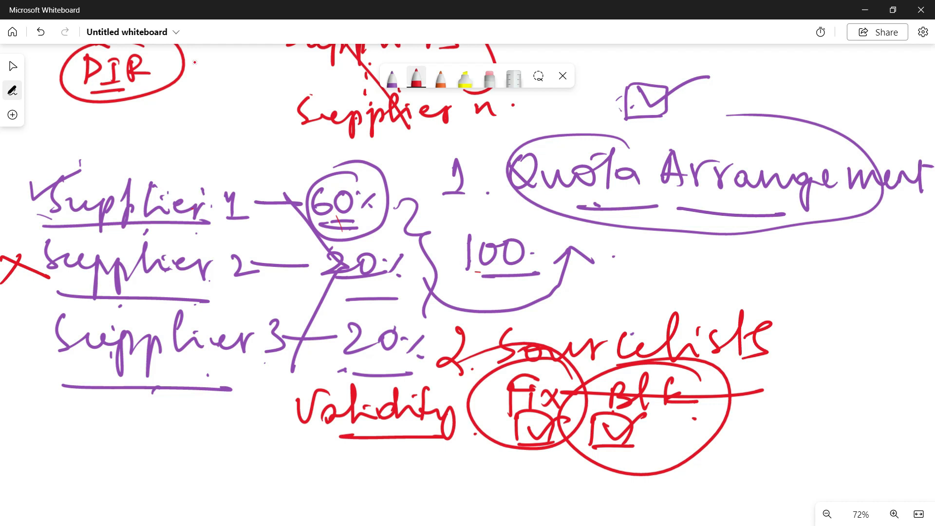
mouse_move(4, 260)
mouse_down()
mouse_move(10, 272)
mouse_move(84, 229)
mouse_up()
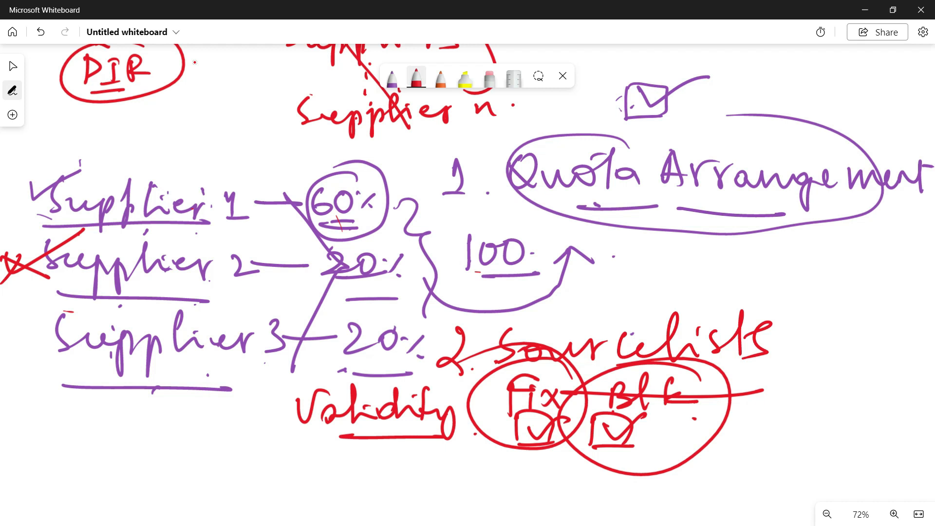
- With the orange pen, draw a box around Suppliers 2 and 3 and a larger box around all three suppliers
click(440, 77)
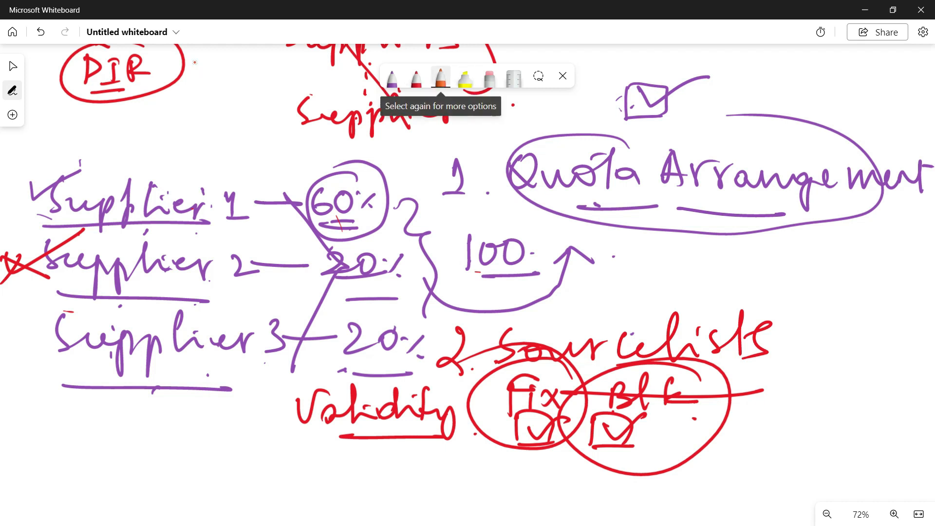
scroll(619, 288, down, 1)
scroll(616, 295, down, 4)
drag(595, 306, 422, 200)
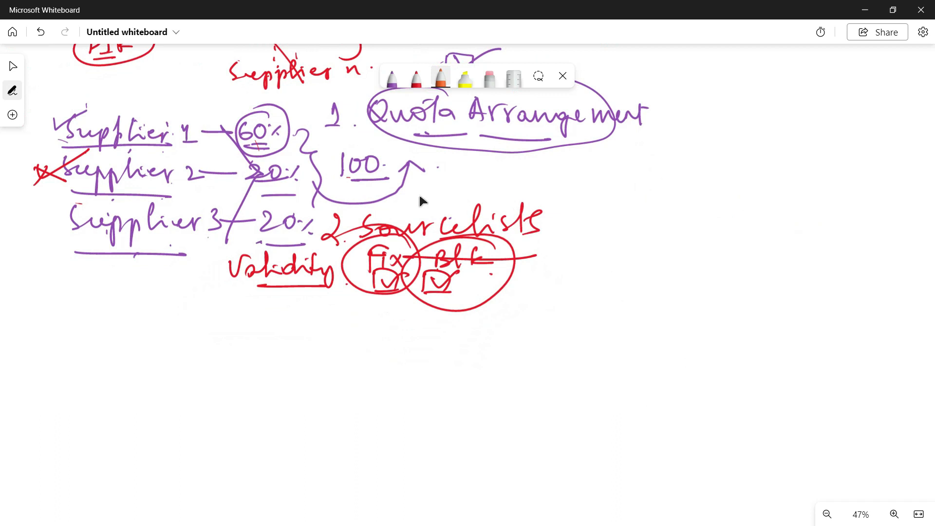
drag(539, 277, 551, 241)
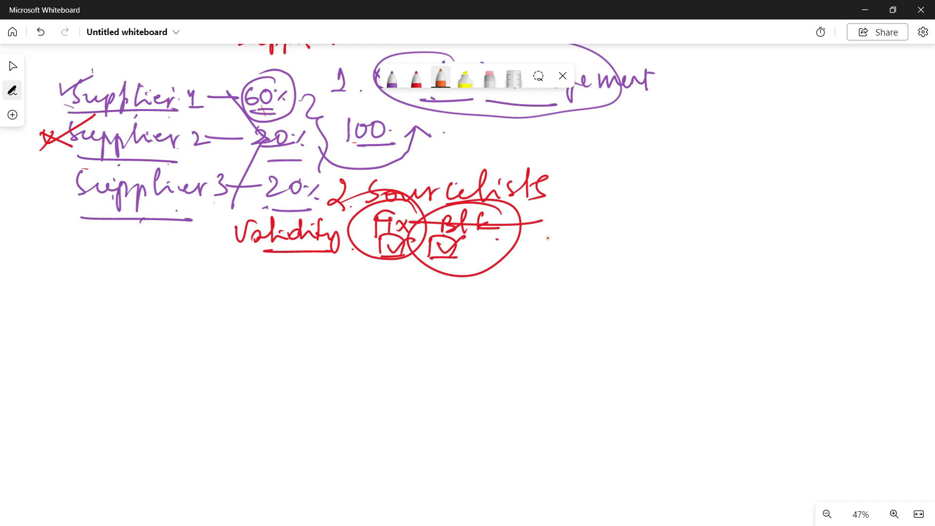
mouse_move(92, 119)
mouse_down()
mouse_move(69, 120)
mouse_move(44, 210)
mouse_move(215, 217)
mouse_move(103, 120)
mouse_move(242, 135)
mouse_move(176, 204)
mouse_move(164, 206)
mouse_up()
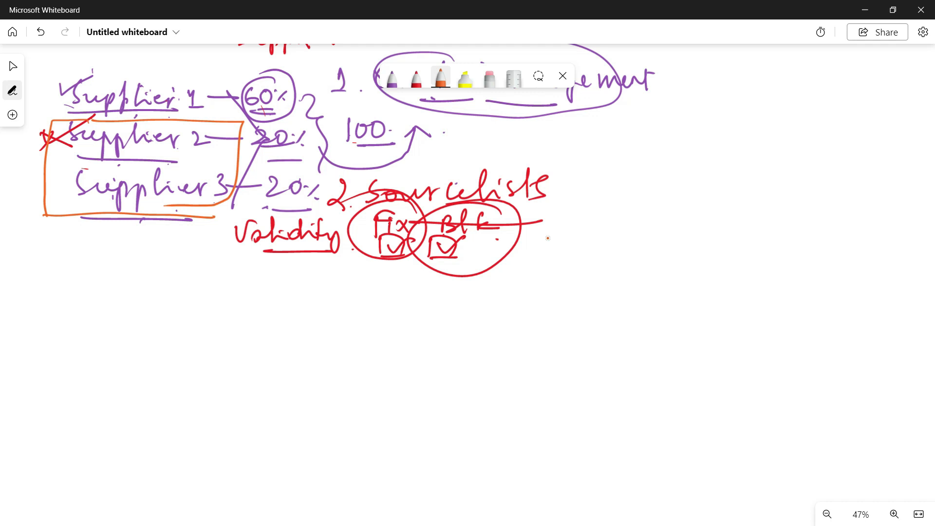
mouse_move(67, 73)
mouse_down()
mouse_move(32, 90)
mouse_move(27, 221)
mouse_move(220, 82)
mouse_move(258, 84)
mouse_up()
drag(26, 221, 232, 215)
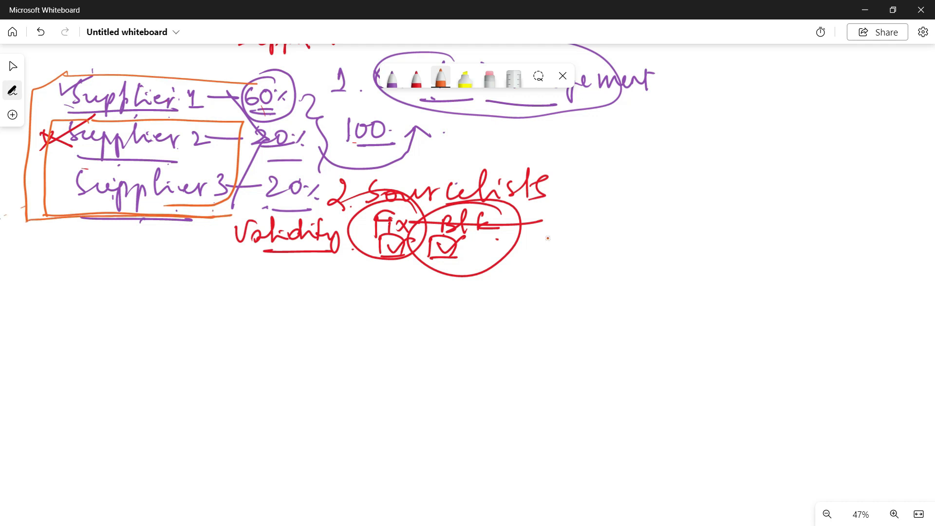
- Write the orange heading "3. Outline Agreement" below the Sourcelists notes
drag(66, 231, 68, 237)
mouse_move(332, 295)
mouse_down()
mouse_move(346, 311)
mouse_move(328, 316)
mouse_up()
click(374, 316)
mouse_move(411, 286)
mouse_down()
mouse_move(458, 299)
mouse_move(463, 316)
mouse_move(463, 296)
mouse_up()
mouse_move(477, 282)
mouse_down()
mouse_move(474, 313)
mouse_move(538, 306)
mouse_up()
mouse_move(554, 308)
mouse_down()
mouse_move(566, 285)
mouse_move(570, 313)
mouse_up()
drag(549, 306, 576, 302)
mouse_move(577, 302)
mouse_down()
mouse_move(588, 301)
mouse_move(584, 329)
mouse_move(625, 298)
mouse_move(654, 308)
mouse_move(675, 295)
mouse_move(706, 307)
mouse_move(732, 283)
mouse_move(741, 314)
mouse_up()
drag(735, 291, 776, 289)
- Write "(S.A or contract)" below the Outline Agreement heading and underline it
mouse_move(435, 322)
mouse_down()
mouse_move(450, 358)
mouse_move(511, 356)
mouse_up()
click(478, 351)
drag(526, 336, 540, 342)
mouse_move(549, 341)
mouse_down()
mouse_move(611, 358)
mouse_move(629, 344)
mouse_up()
mouse_move(629, 347)
mouse_down()
mouse_move(674, 358)
mouse_move(699, 342)
mouse_move(744, 363)
mouse_move(762, 334)
mouse_move(778, 331)
mouse_move(741, 372)
mouse_up()
drag(482, 373, 621, 375)
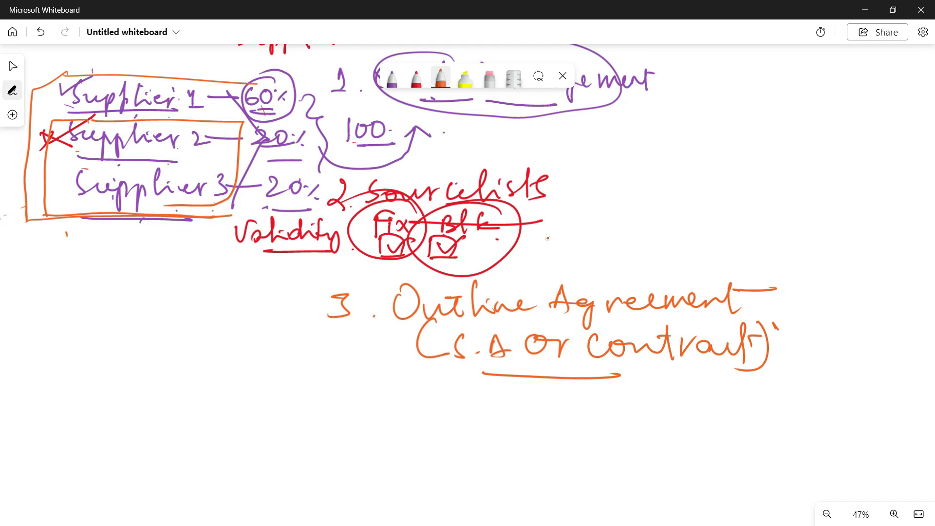
- Tick Supplier 1 in orange and add "/ P.I.R" with a double underline after the Outline Agreement heading
drag(58, 101, 124, 68)
drag(809, 266, 783, 349)
drag(822, 285, 822, 326)
mouse_move(821, 284)
mouse_down()
mouse_move(827, 307)
mouse_move(856, 289)
mouse_move(864, 307)
mouse_up()
click(842, 307)
mouse_move(869, 285)
mouse_down()
mouse_move(872, 302)
mouse_move(899, 308)
mouse_up()
drag(821, 334, 875, 330)
drag(810, 344, 881, 340)
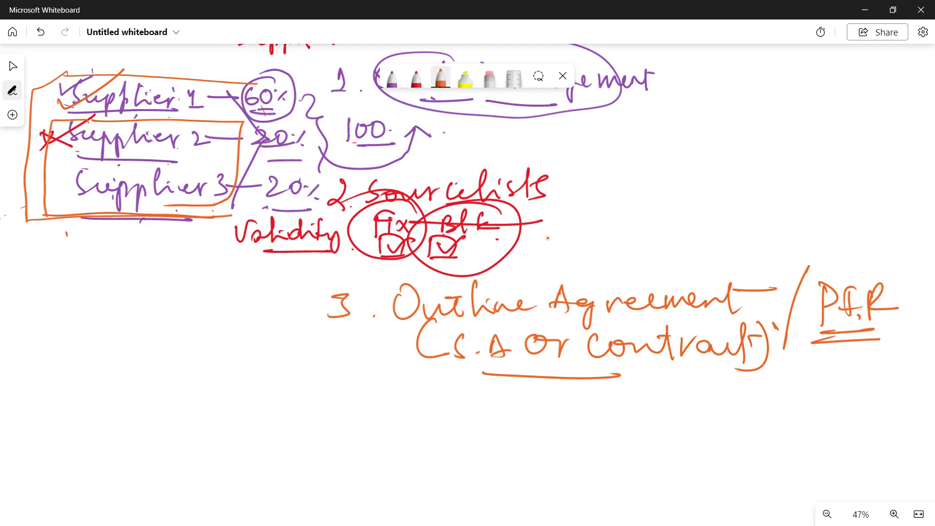
drag(60, 104, 83, 103)
- Write "Primitive AI model" in orange below the supplier boxes and underline "AI model" twice
mouse_move(51, 286)
mouse_down()
mouse_move(61, 337)
mouse_move(54, 318)
mouse_move(111, 280)
mouse_move(142, 291)
mouse_move(148, 259)
mouse_move(166, 254)
mouse_up()
click(158, 251)
mouse_move(164, 267)
mouse_down()
mouse_move(181, 265)
mouse_move(194, 249)
mouse_move(246, 254)
mouse_up()
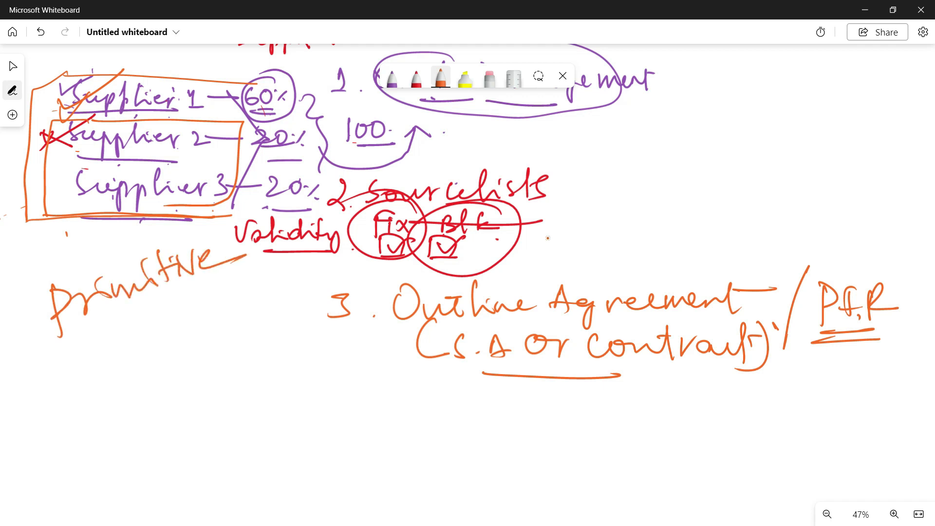
drag(92, 343, 116, 342)
mouse_move(95, 336)
mouse_down()
mouse_move(91, 353)
mouse_move(123, 331)
mouse_up()
mouse_move(136, 313)
mouse_down()
mouse_move(120, 343)
mouse_move(140, 307)
mouse_up()
drag(119, 344, 216, 300)
mouse_move(214, 298)
mouse_down()
mouse_move(228, 303)
mouse_move(246, 275)
mouse_move(262, 282)
mouse_up()
mouse_move(262, 288)
mouse_down()
mouse_move(270, 256)
mouse_move(277, 295)
mouse_up()
drag(101, 360, 231, 321)
drag(121, 362, 231, 321)
- Write "2000s" with an underline below "AI model" and circle "AI"
drag(125, 375, 136, 394)
mouse_move(139, 380)
mouse_down()
mouse_move(152, 371)
mouse_move(158, 385)
mouse_up()
mouse_move(161, 375)
mouse_down()
mouse_move(203, 353)
mouse_move(221, 367)
mouse_up()
drag(152, 401, 212, 383)
mouse_move(137, 303)
mouse_down()
mouse_move(82, 371)
mouse_move(95, 316)
mouse_up()
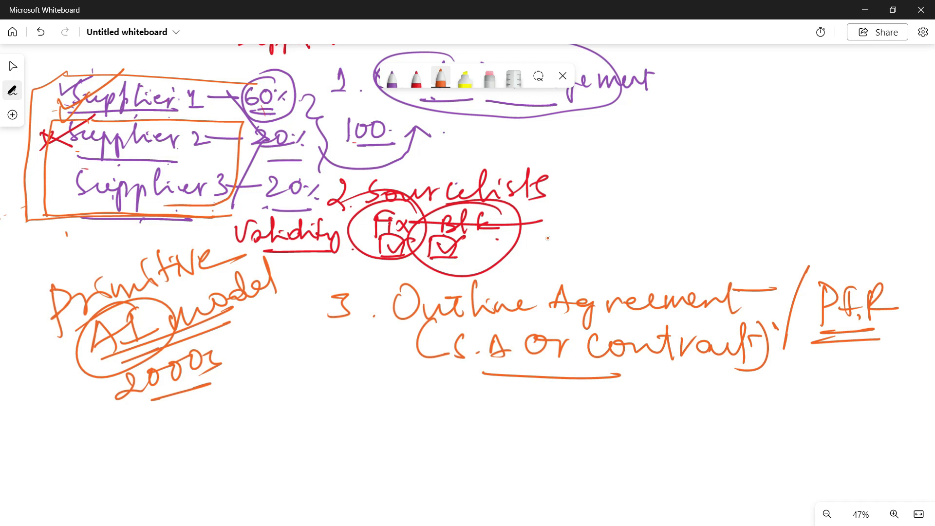
- Draw a curved arrow down from item 3 and write an underlined "ECC" beside its tip
drag(325, 274, 289, 364)
mouse_move(272, 346)
mouse_down()
mouse_move(289, 366)
mouse_move(312, 350)
mouse_move(311, 378)
mouse_move(330, 348)
mouse_up()
mouse_move(307, 373)
mouse_down()
mouse_move(350, 360)
mouse_move(349, 371)
mouse_up()
mouse_move(352, 369)
mouse_down()
mouse_move(389, 343)
mouse_move(405, 355)
mouse_up()
drag(317, 392, 409, 377)
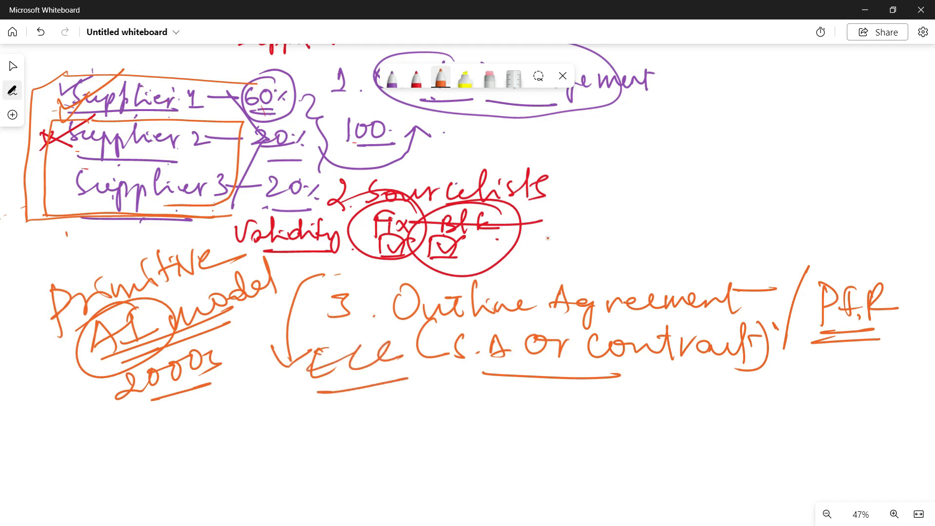
- Write "HANA" below ECC and underline it
drag(326, 408, 318, 437)
drag(332, 404, 331, 437)
drag(310, 434, 347, 424)
mouse_move(347, 437)
mouse_down()
mouse_move(351, 415)
mouse_move(362, 440)
mouse_up()
mouse_move(349, 433)
mouse_down()
mouse_move(417, 398)
mouse_move(423, 433)
mouse_up()
drag(406, 423, 436, 415)
drag(344, 457, 437, 441)
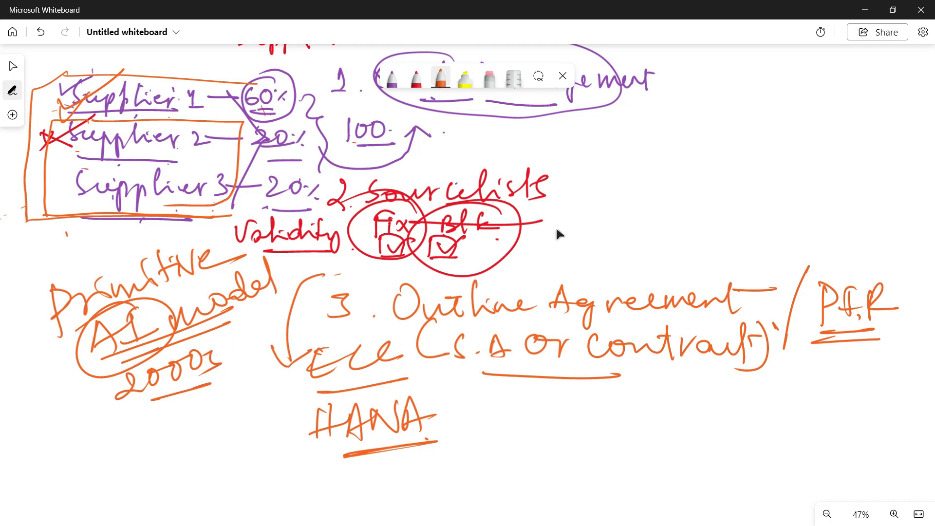
- Minimize the whiteboard, switch to the SAP remote desktop session in full screen, and shift its connection bar along the upper edge
scroll(524, 270, down, 1)
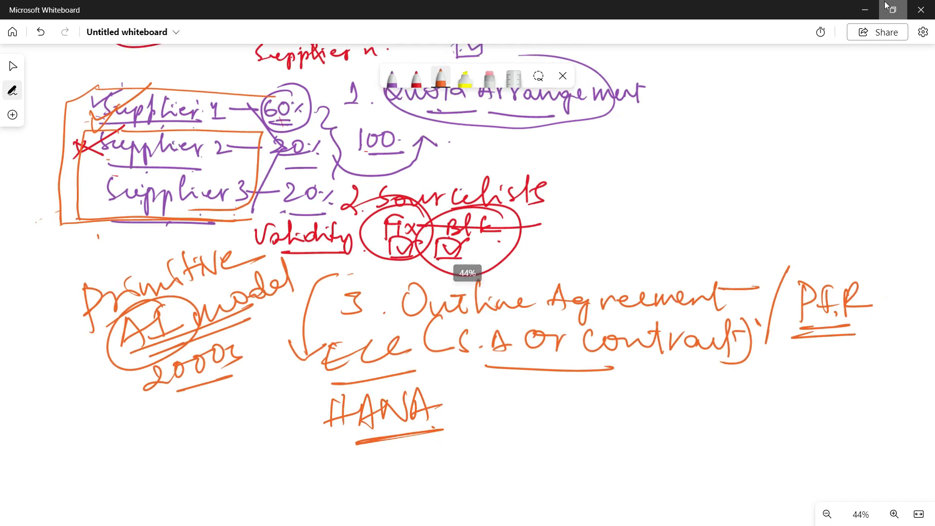
click(866, 10)
click(529, 520)
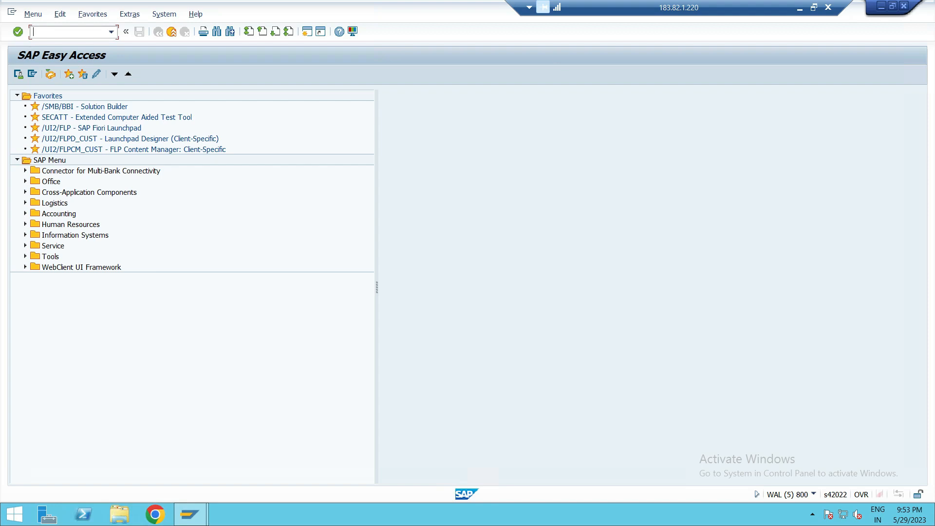
double_click(638, 14)
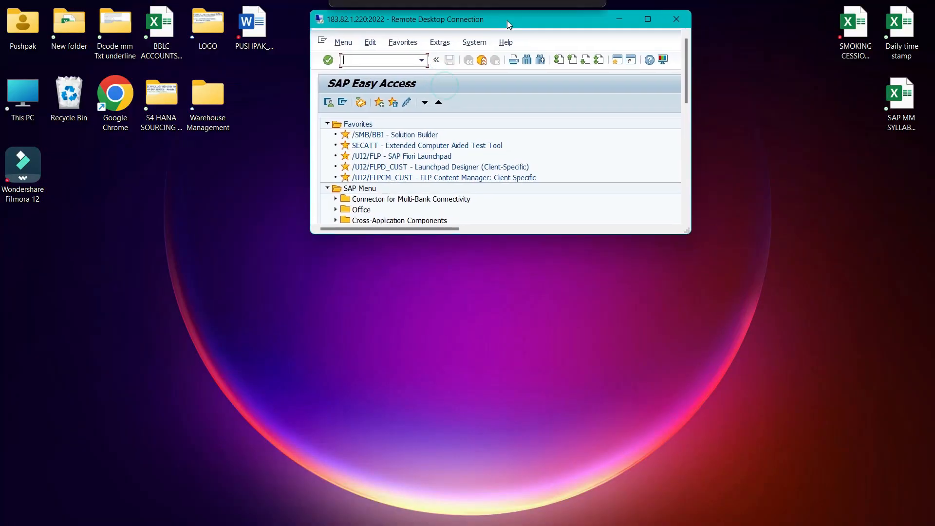
click(641, 20)
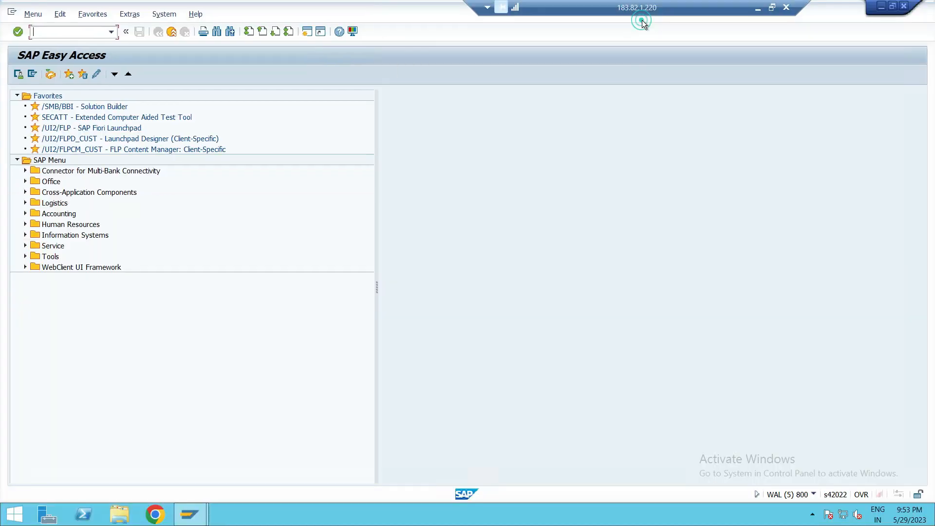
drag(676, 8, 641, 15)
click(773, 16)
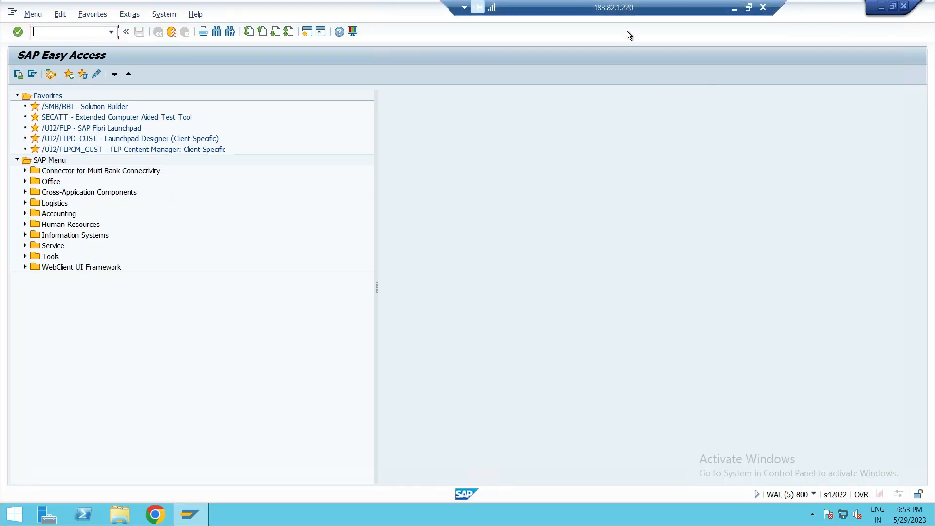
drag(632, 7, 534, 7)
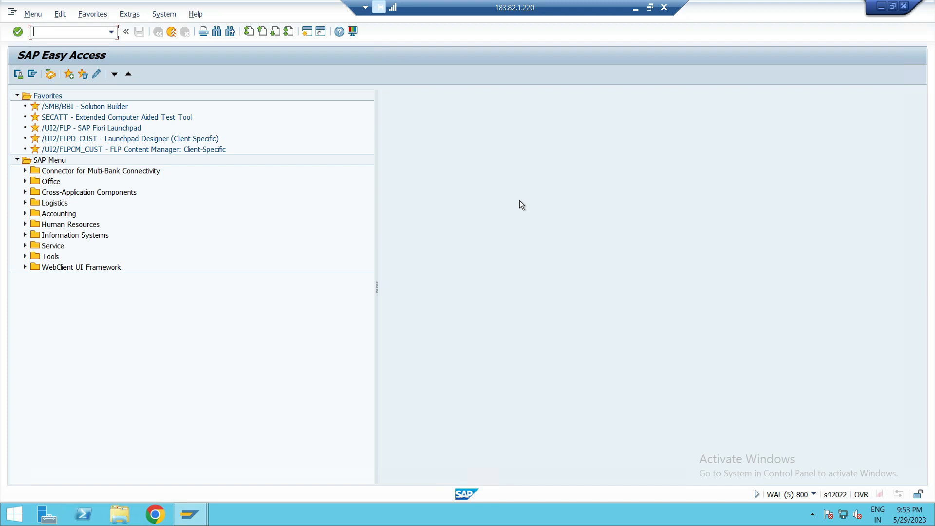
- Start transaction ME01 and open the source list for material 11 in plant 1710
text(me01)
key(Return)
key(Return)
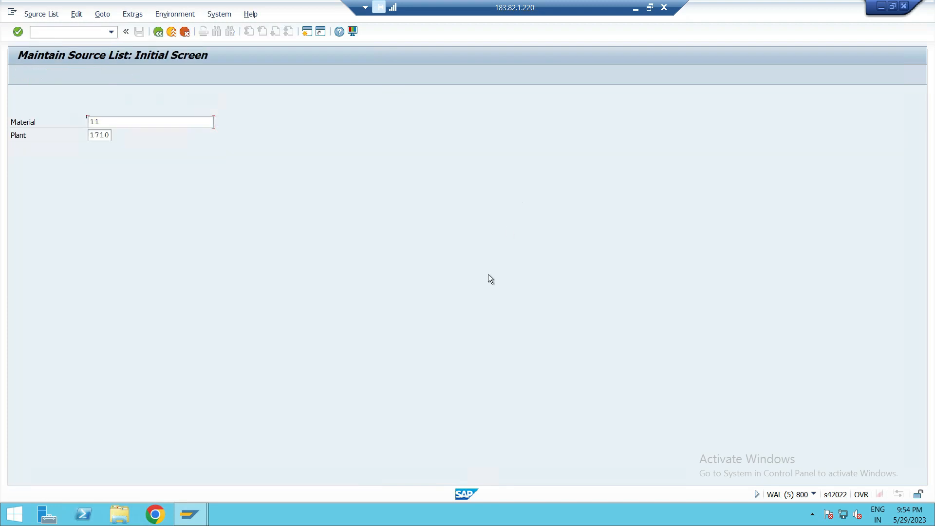
- View the possible MRP usage values for the first source list record, then return to SAP Easy Access without choosing one
click(376, 163)
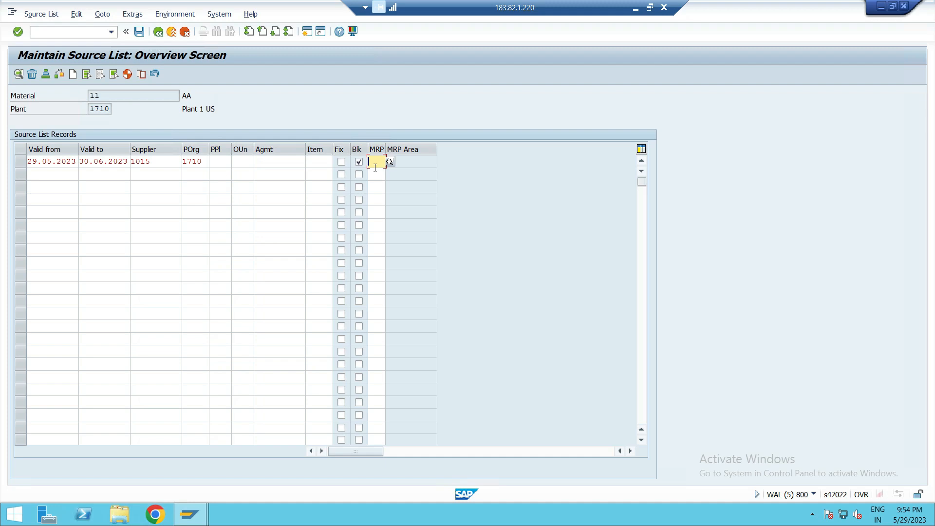
click(391, 162)
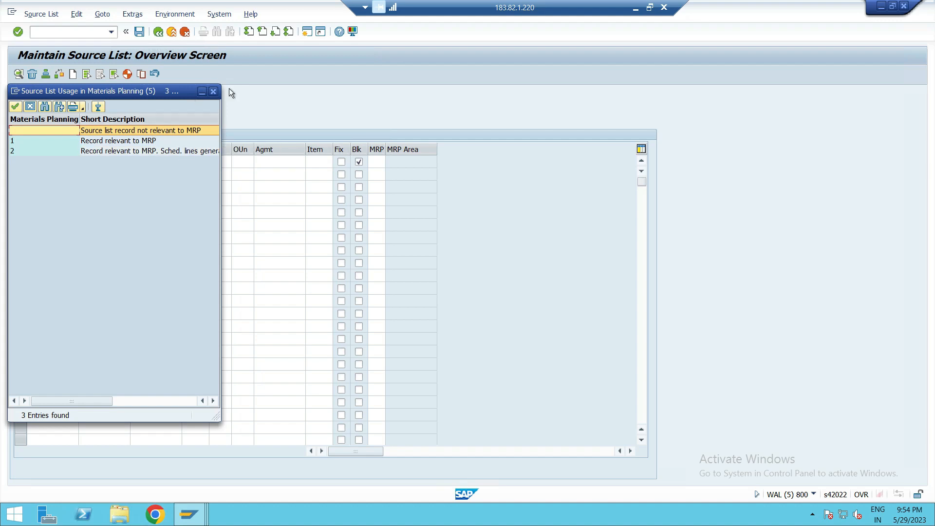
click(213, 92)
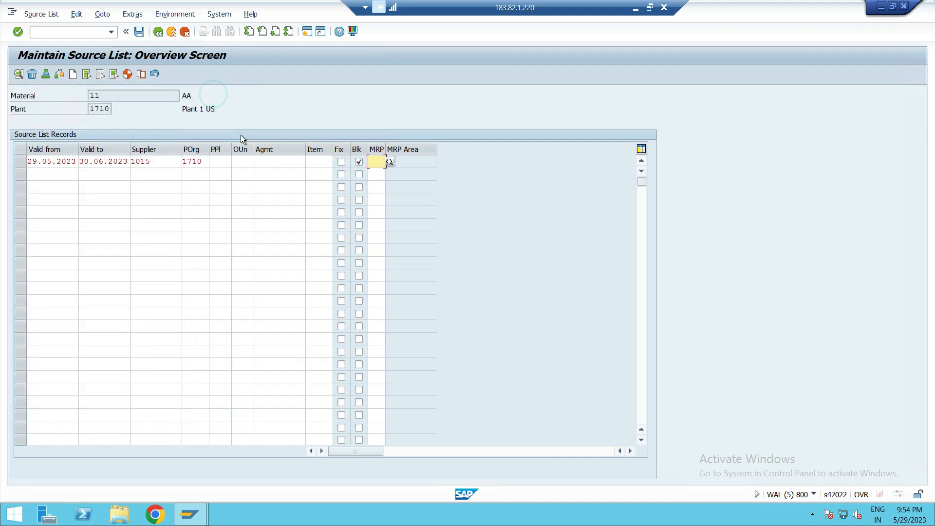
click(156, 32)
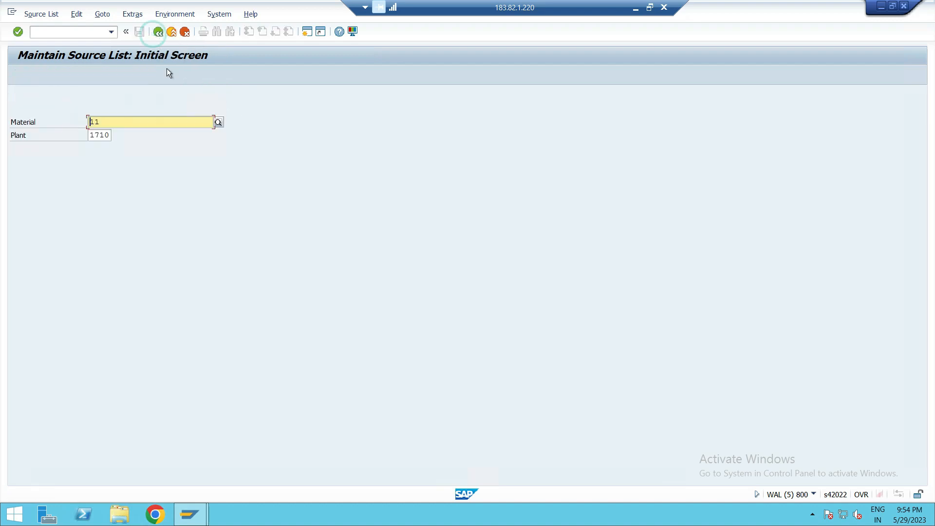
click(159, 33)
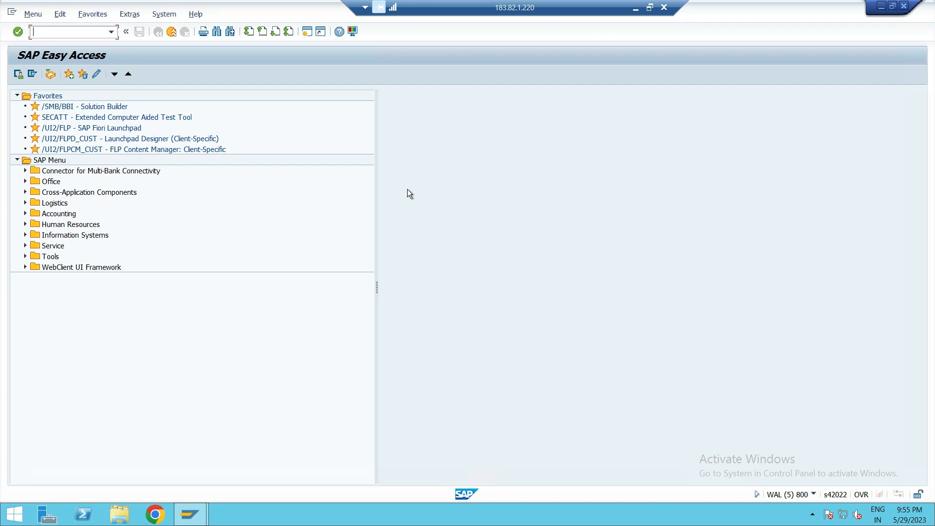
- Start transaction SPRO and open the SAP Reference IMG
text(spro)
key(Return)
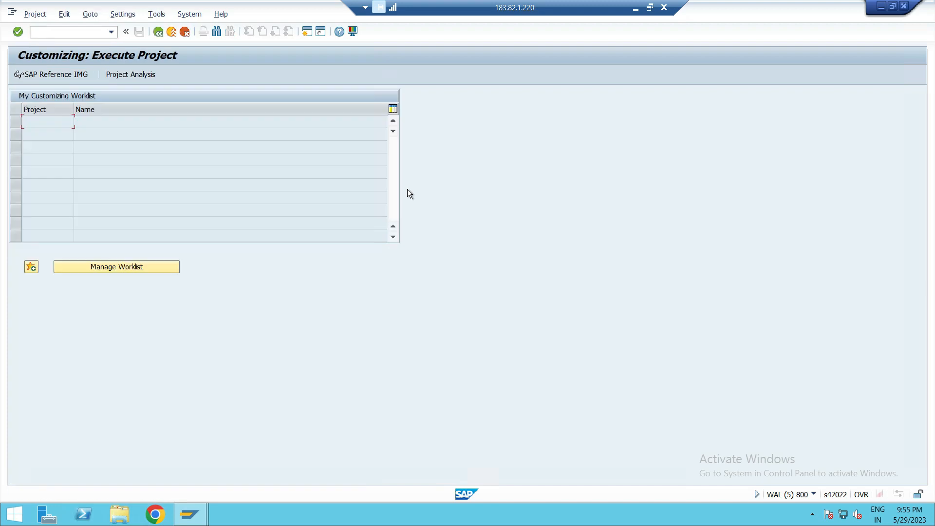
click(60, 75)
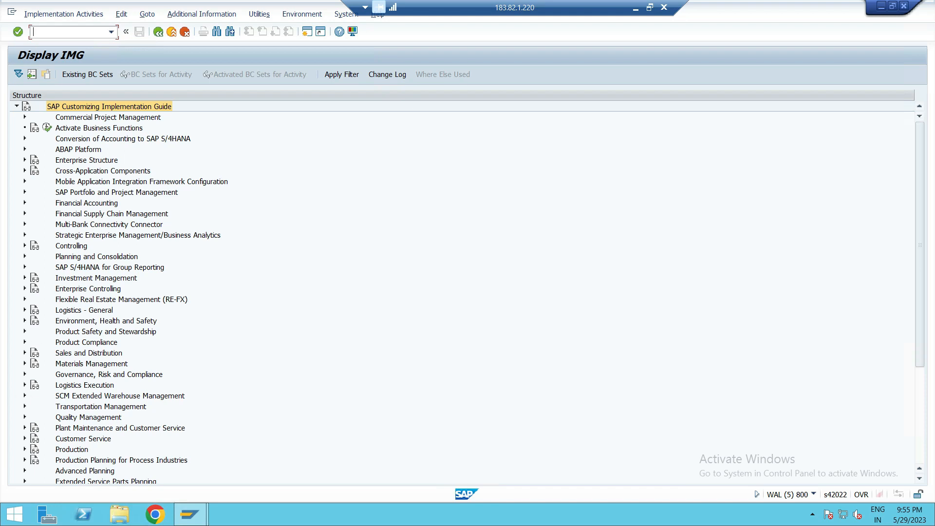
- Expand Materials Management in the IMG structure and open its Purchasing node
click(25, 363)
scroll(163, 364, down, 4)
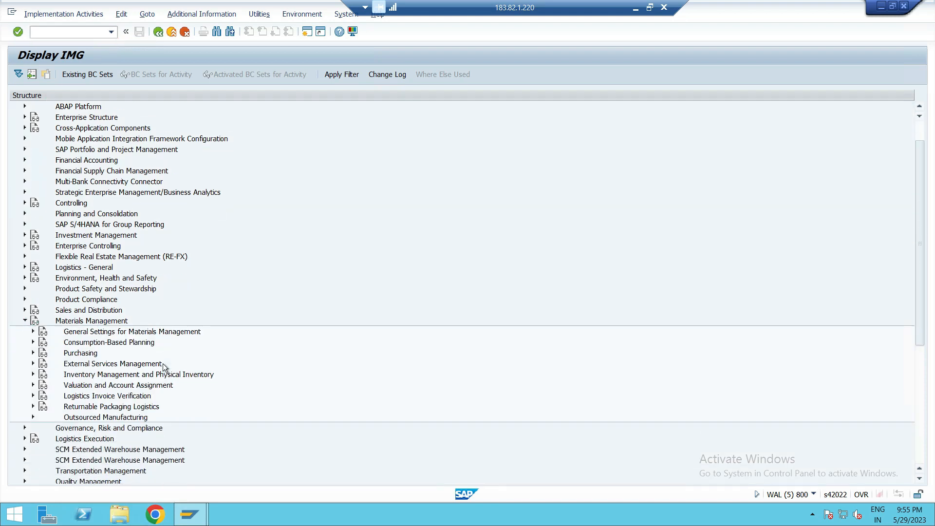
scroll(156, 281, down, 3)
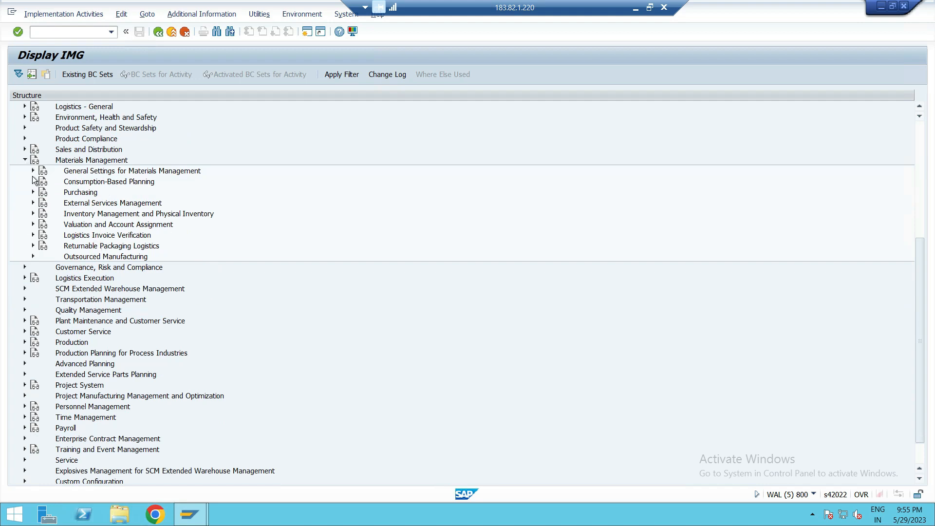
click(33, 192)
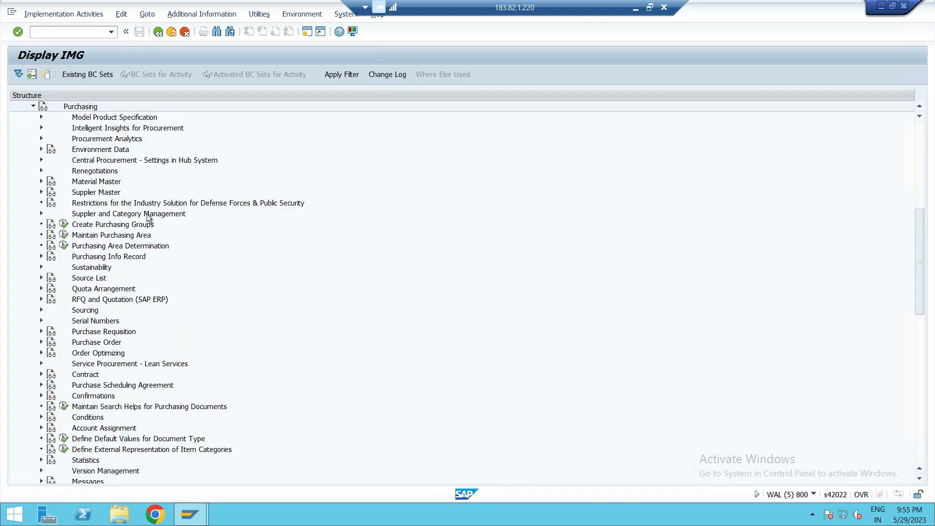
- Look through the Purchasing customizing activities and expand Partner Determination
scroll(101, 323, down, 4)
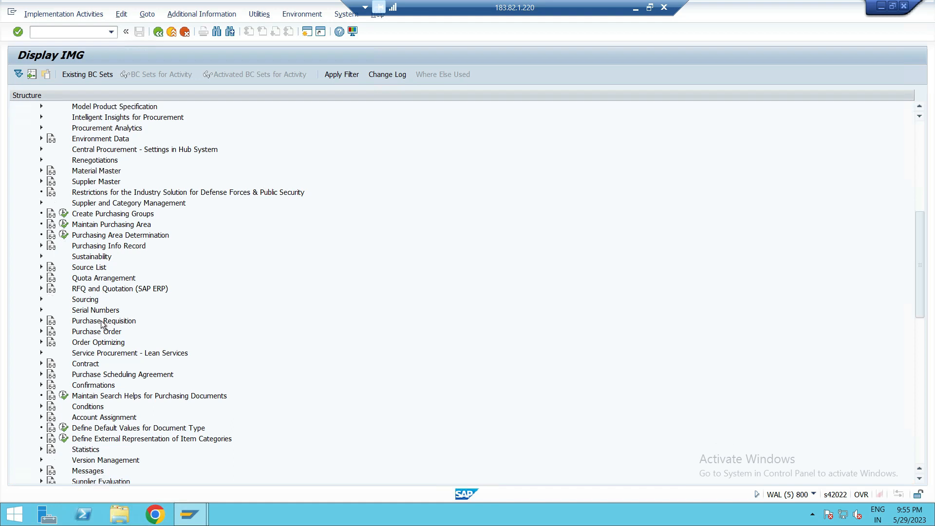
scroll(112, 322, down, 2)
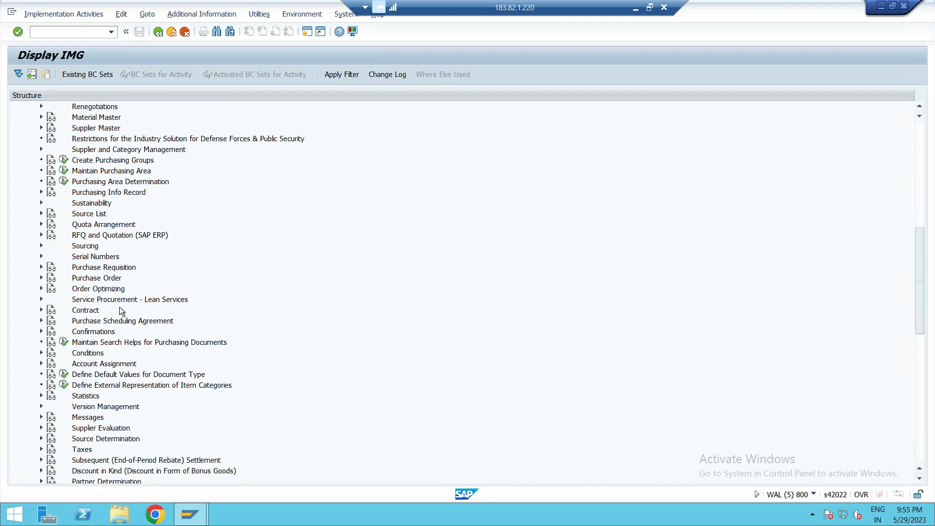
scroll(116, 291, up, 8)
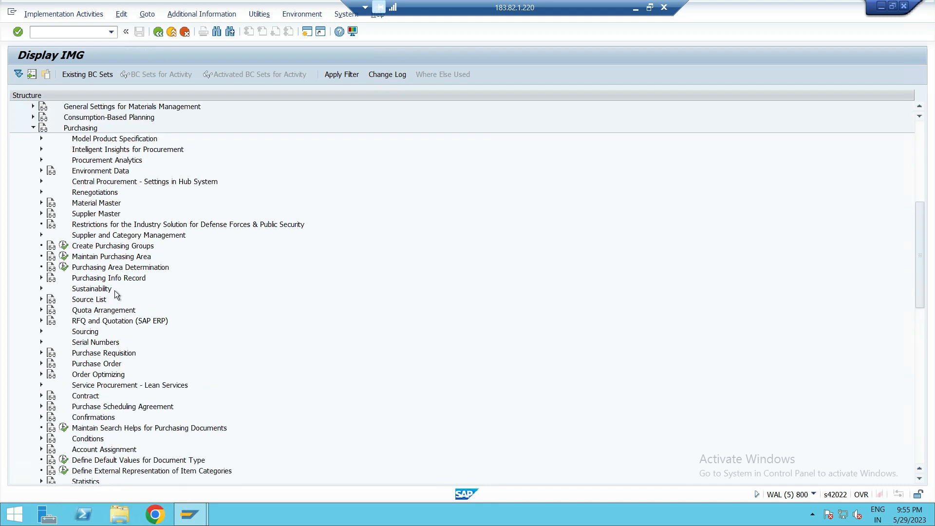
scroll(115, 290, down, 3)
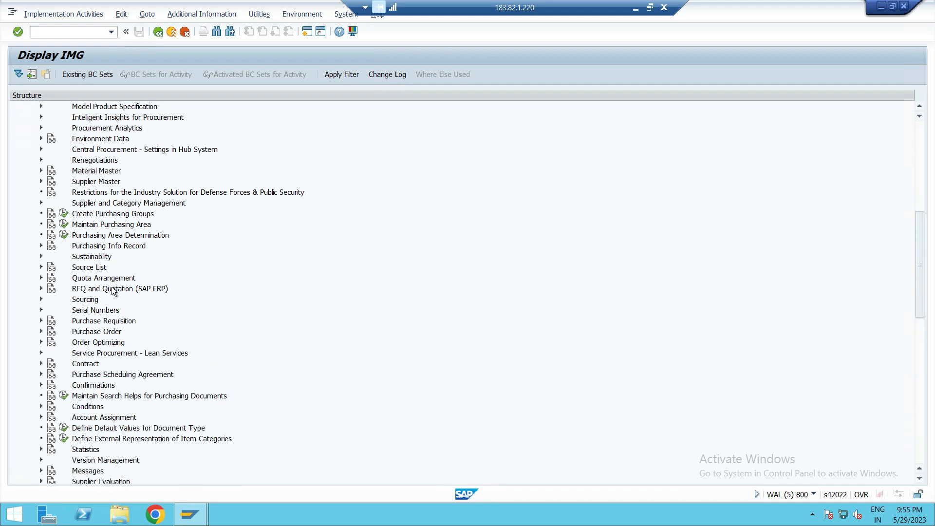
scroll(112, 299, down, 7)
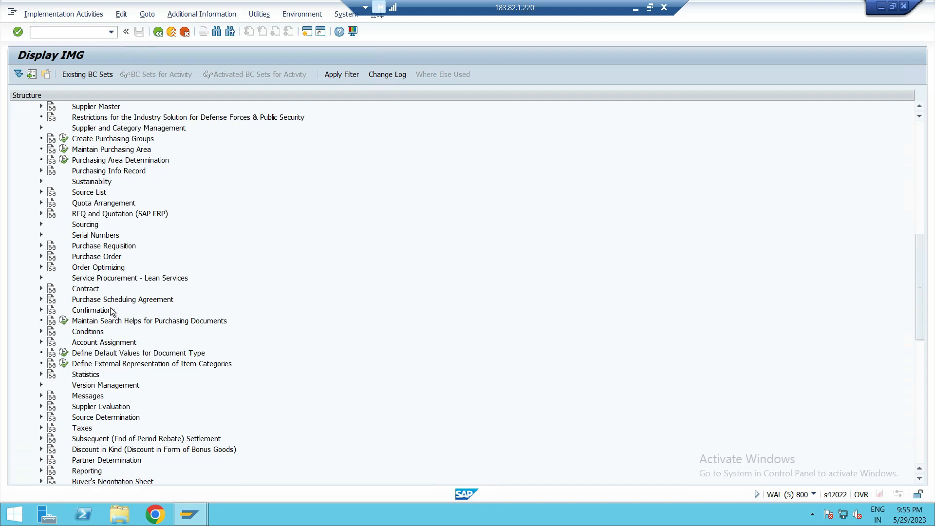
scroll(111, 308, down, 5)
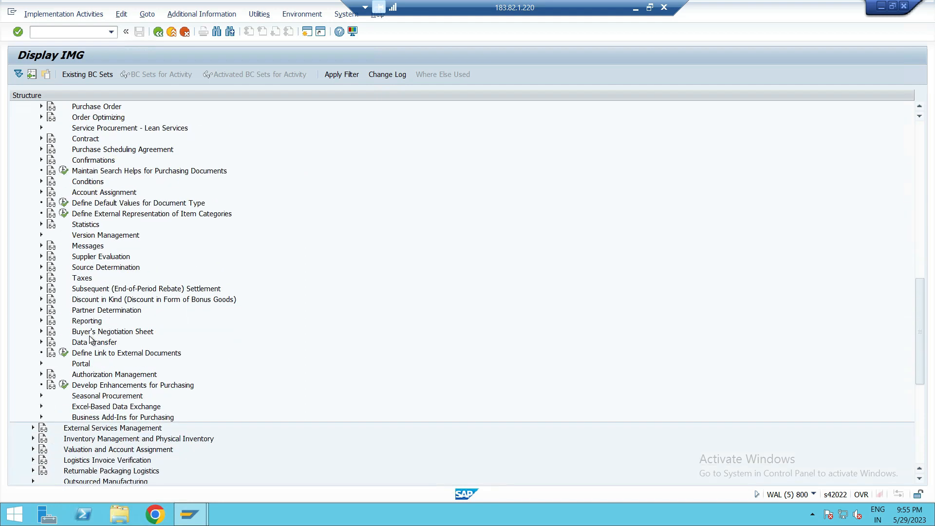
scroll(93, 336, down, 2)
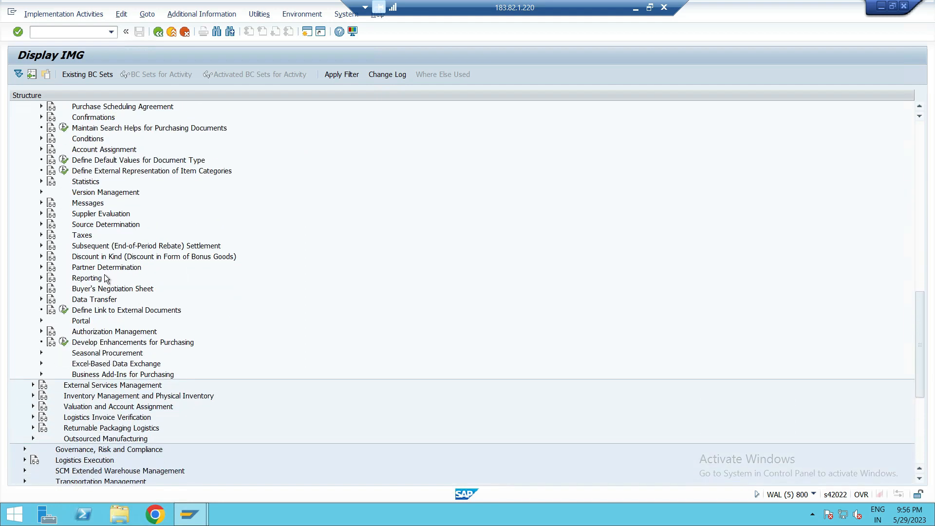
click(108, 268)
click(41, 267)
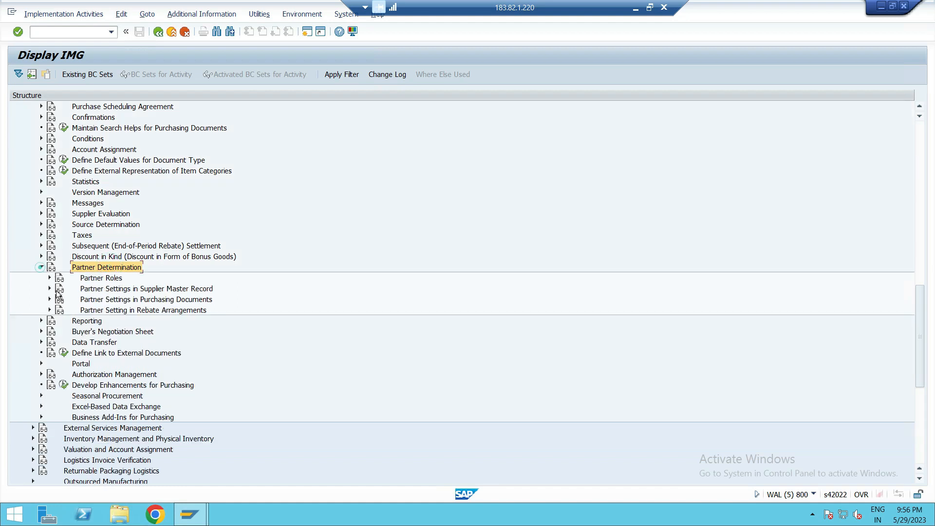
- Expand Partner Settings in Supplier Master Record and execute Define Partner Schemas in Supplier Master Record
click(104, 290)
click(97, 300)
click(100, 289)
click(49, 288)
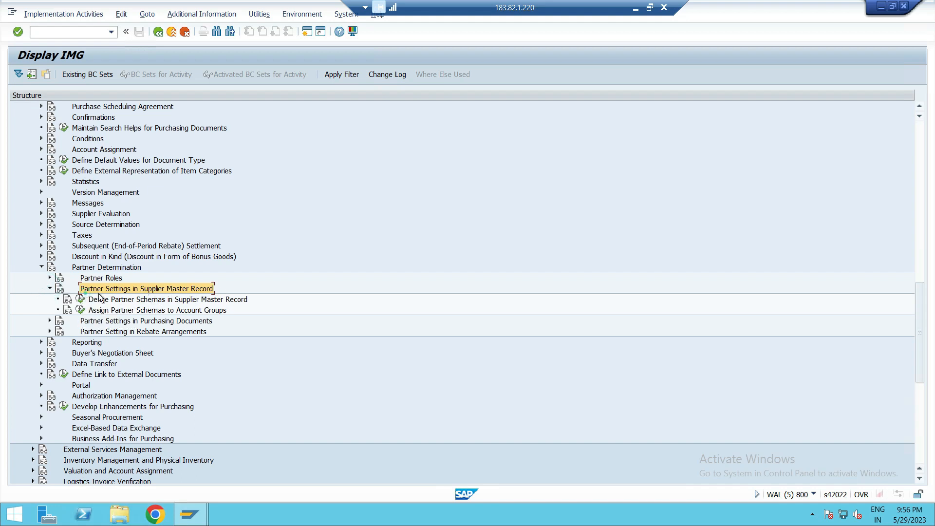
click(81, 299)
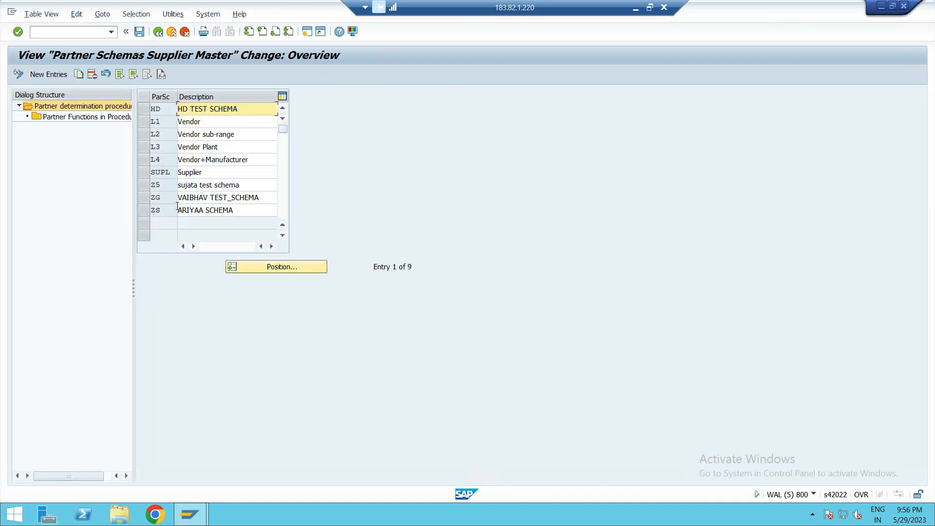
- Select partner schema Z5 and display its partner functions in the procedure
click(216, 200)
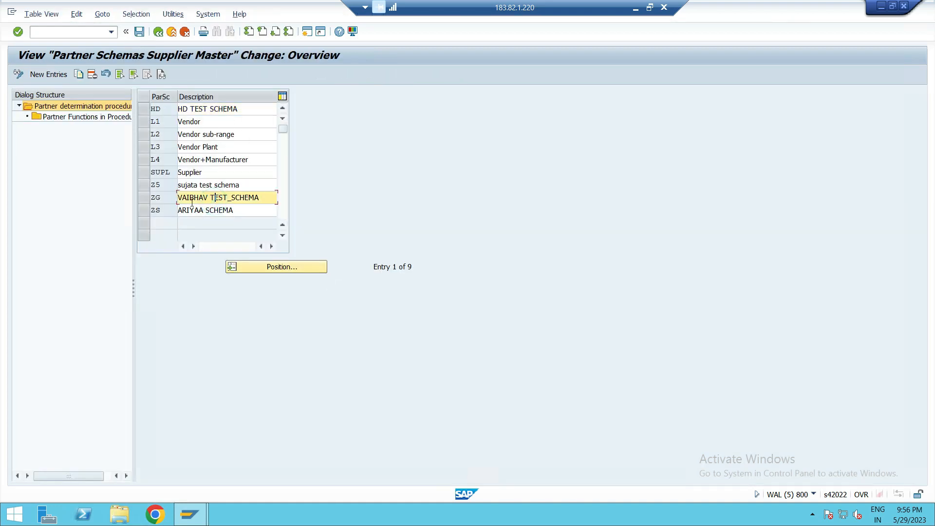
click(205, 213)
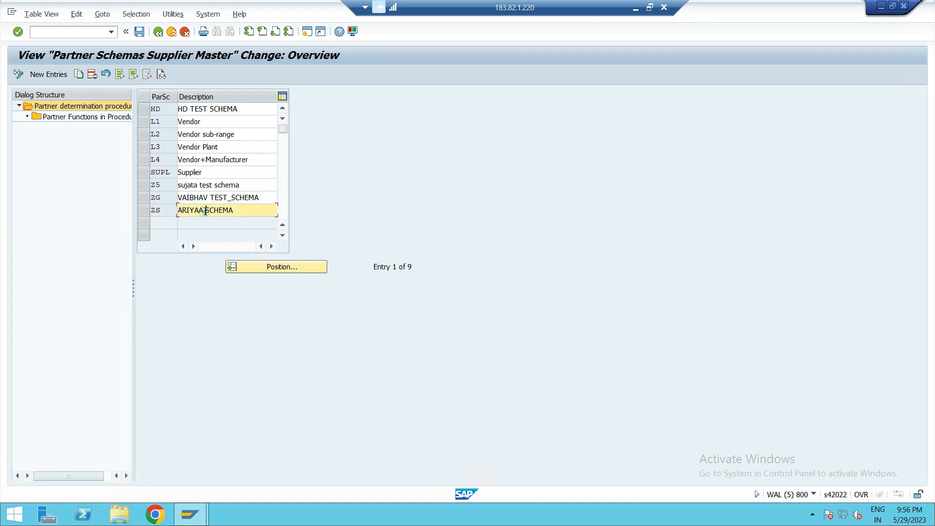
click(207, 186)
click(146, 185)
click(66, 117)
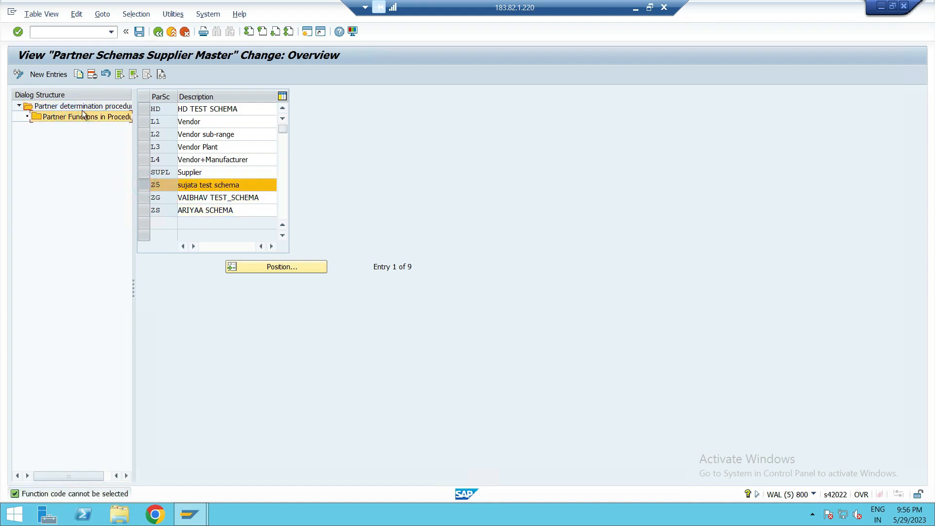
double_click(77, 117)
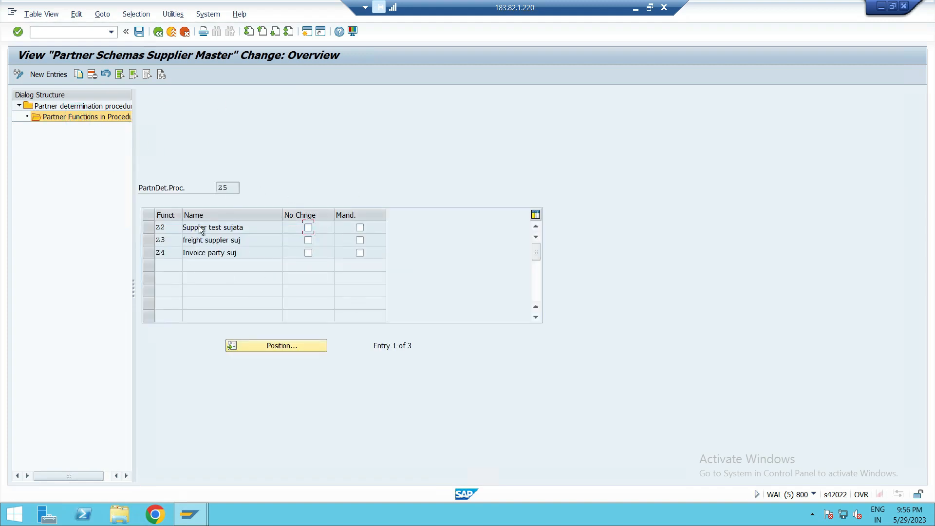
- Highlight partner functions Z2, Z3 and Z4 of the schema, clear the selection and return to the schema overview
click(147, 226)
click(147, 229)
click(147, 241)
click(154, 250)
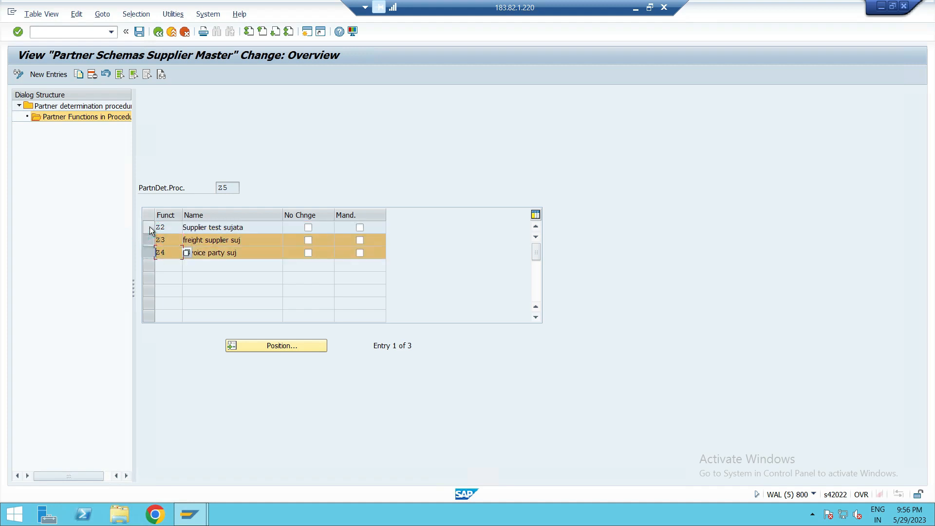
click(148, 227)
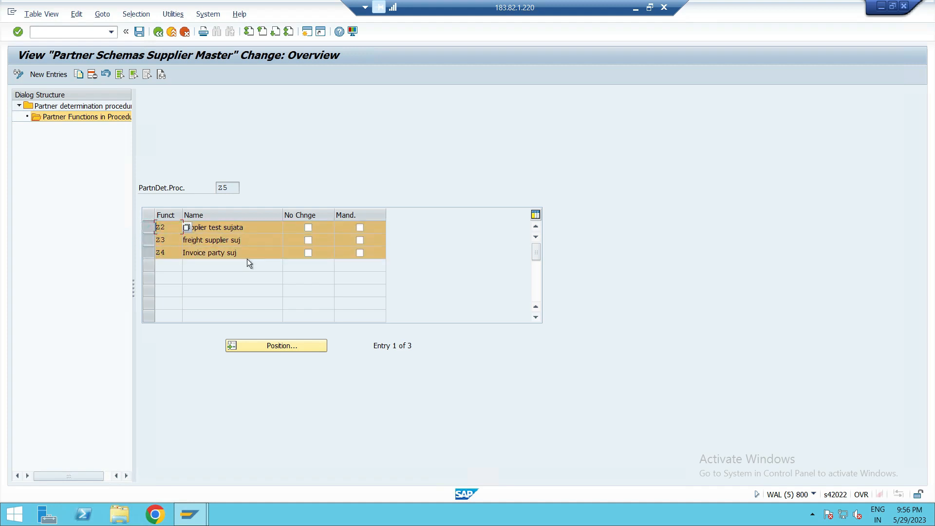
click(149, 231)
click(149, 239)
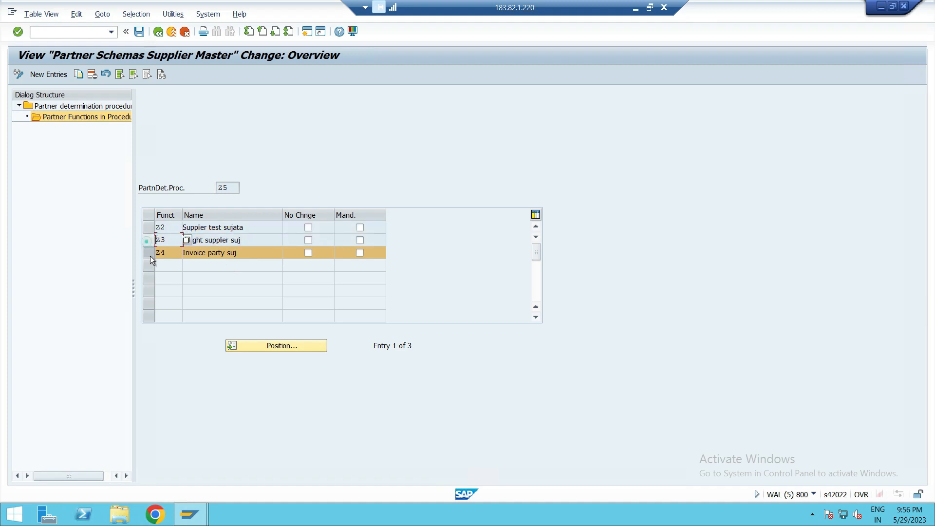
click(149, 254)
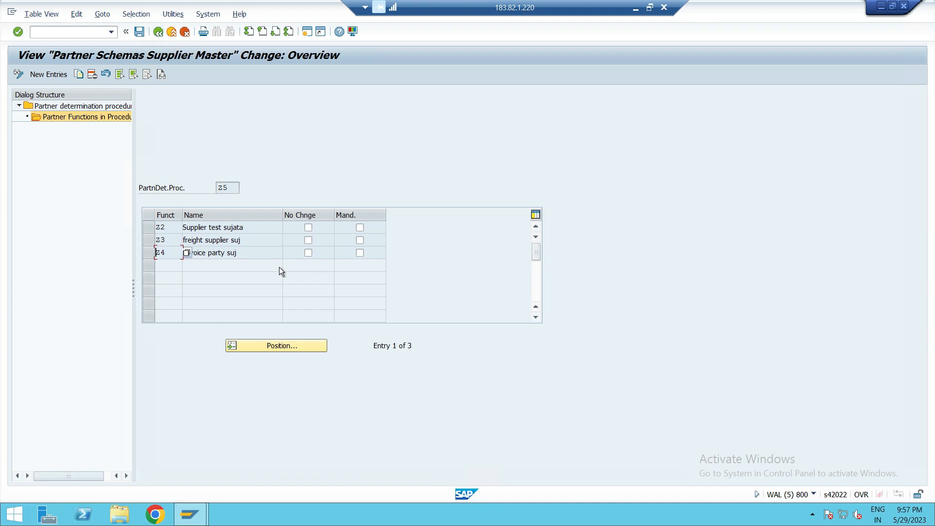
click(158, 32)
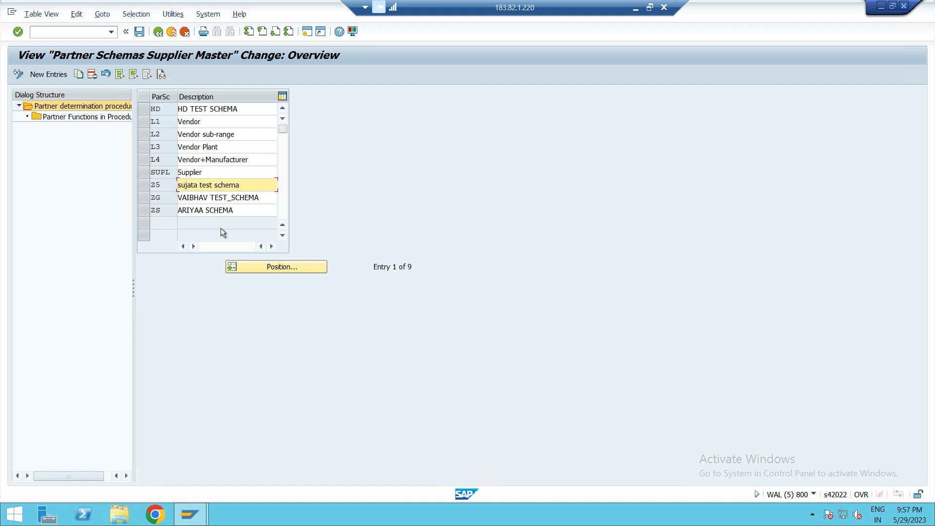
- Reopen the partner functions of schema Z5 from the schema overview
double_click(219, 186)
double_click(218, 185)
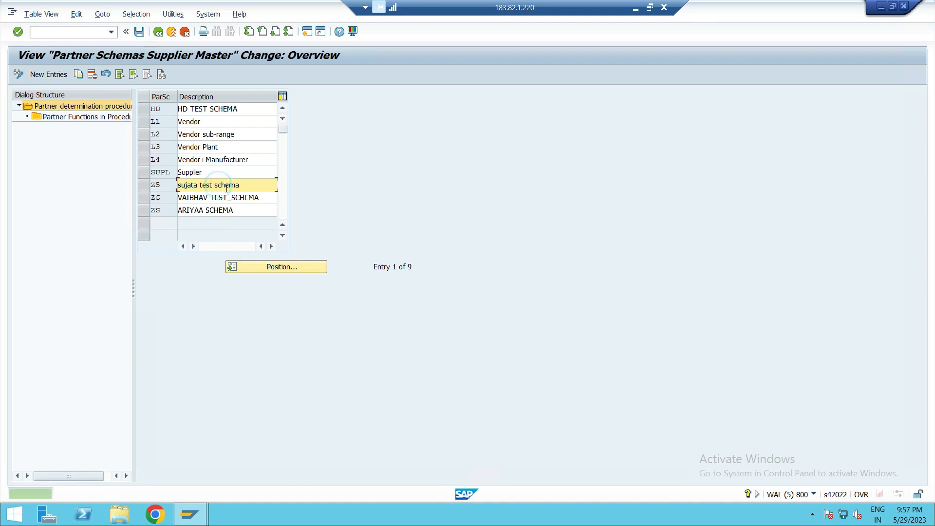
click(142, 187)
double_click(85, 117)
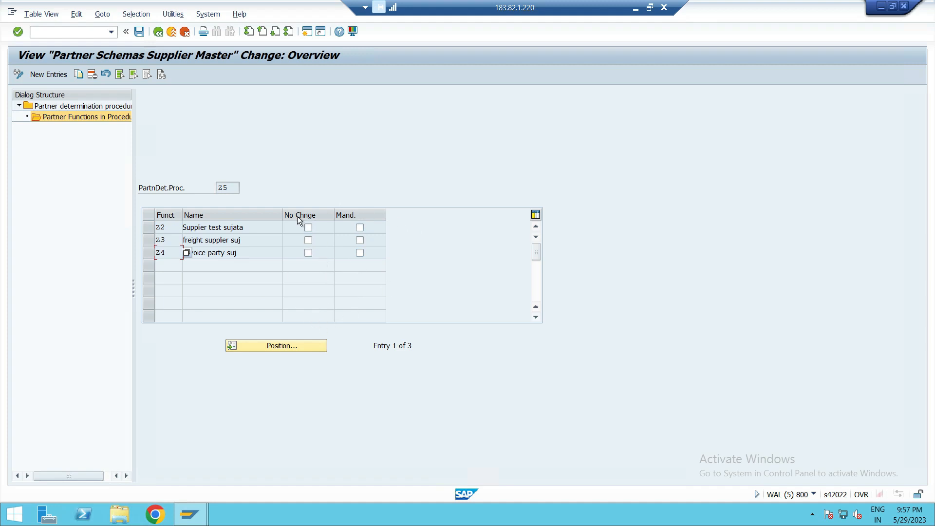
- Switch the No Change and Mandatory indicators of function Z2 on and back off, and go back to the schema overview
click(308, 228)
click(311, 227)
click(361, 227)
click(361, 227)
click(159, 35)
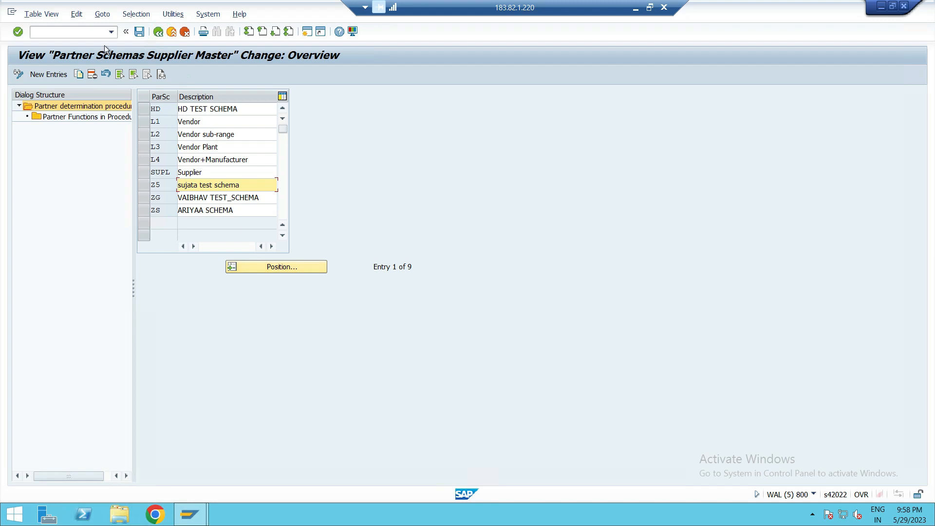
- Leave the partner schema view, highlight Assign Partner Schemas to Account Groups in the IMG, and return to SAP Easy Access
click(157, 32)
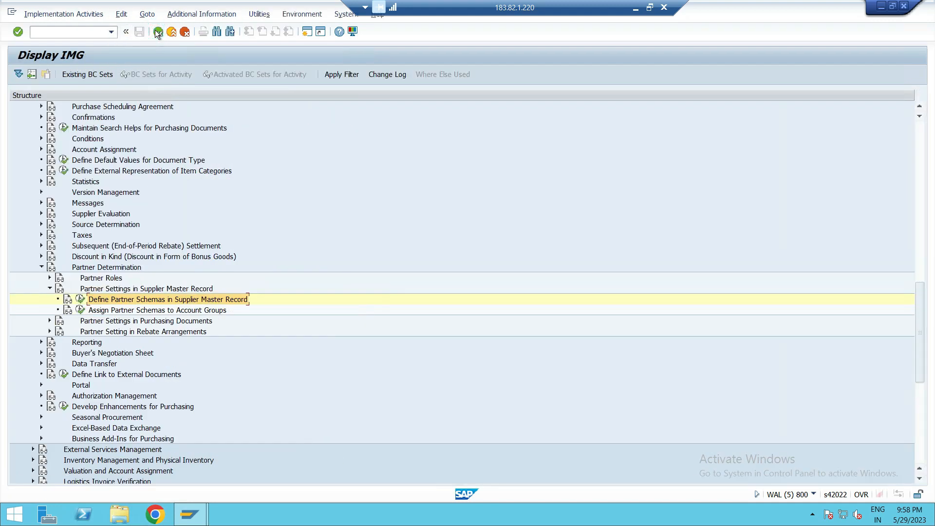
click(202, 312)
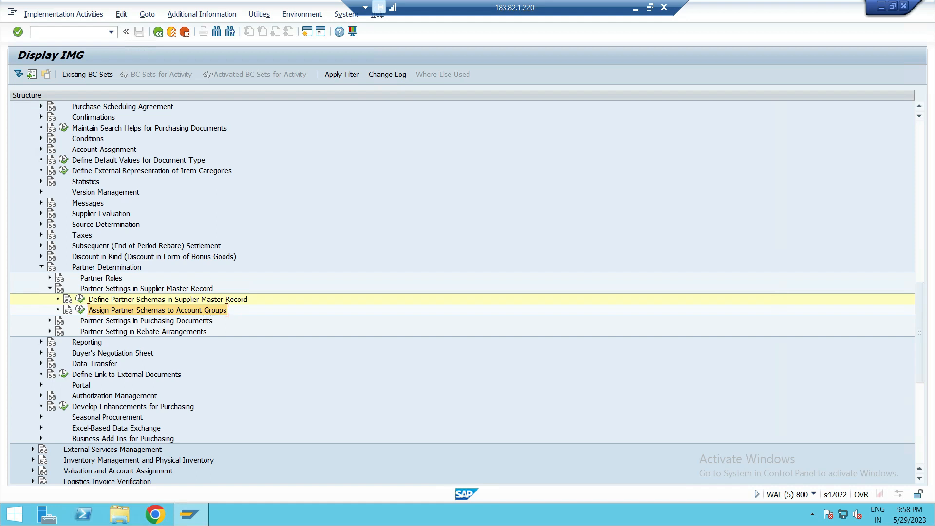
click(162, 34)
click(158, 32)
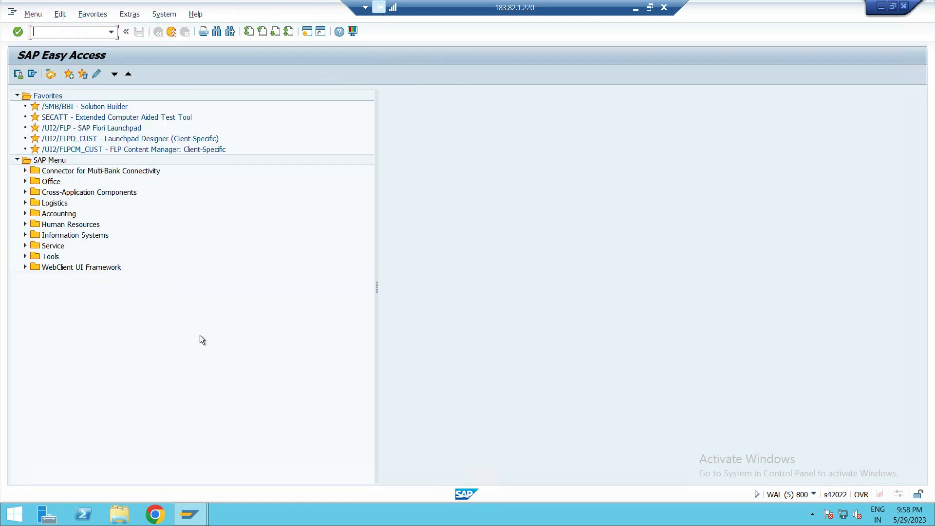
click(196, 518)
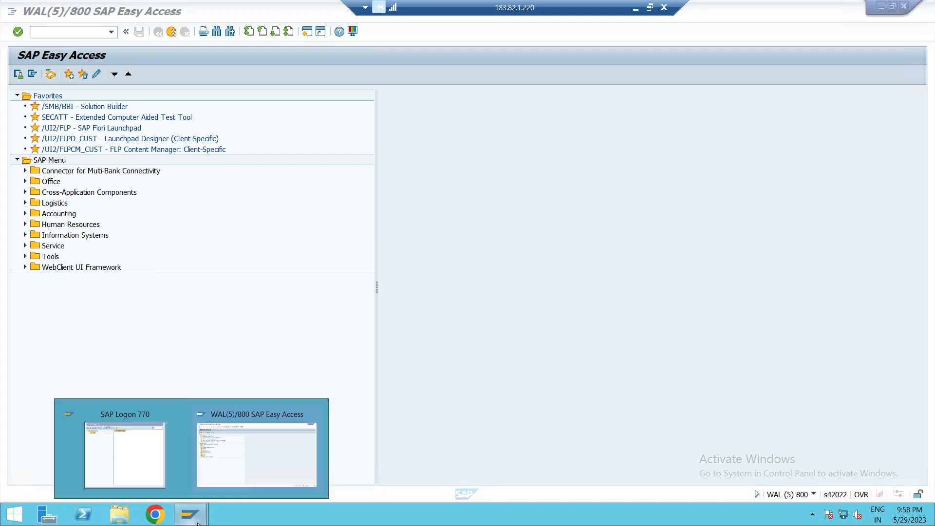
click(262, 431)
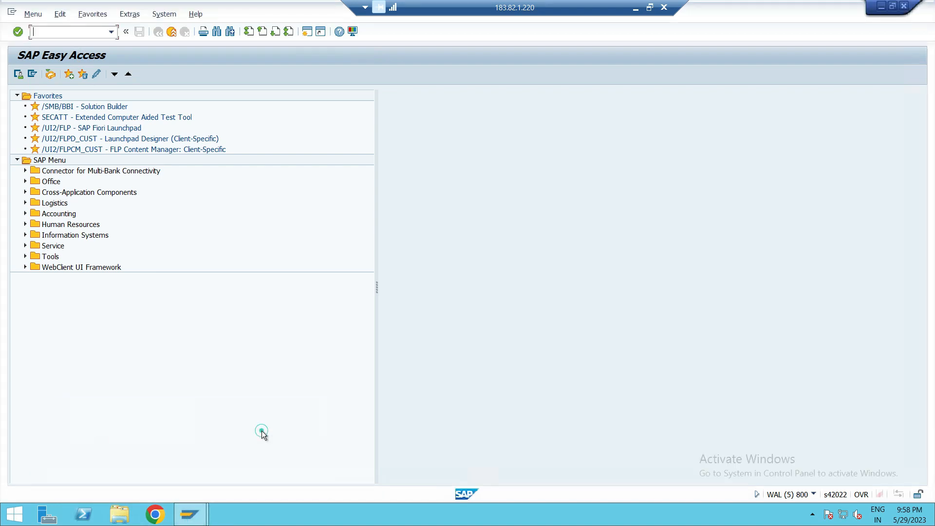